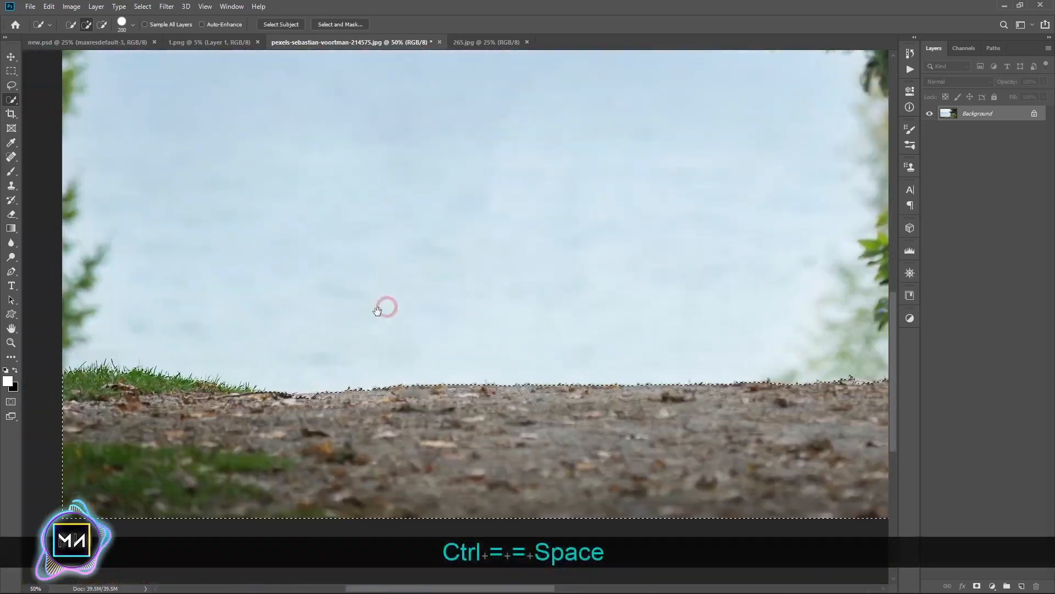
Mask the landscape photo with the current selection so only the ground strip remains.
{"action": "key", "text": "ctrl+0"}
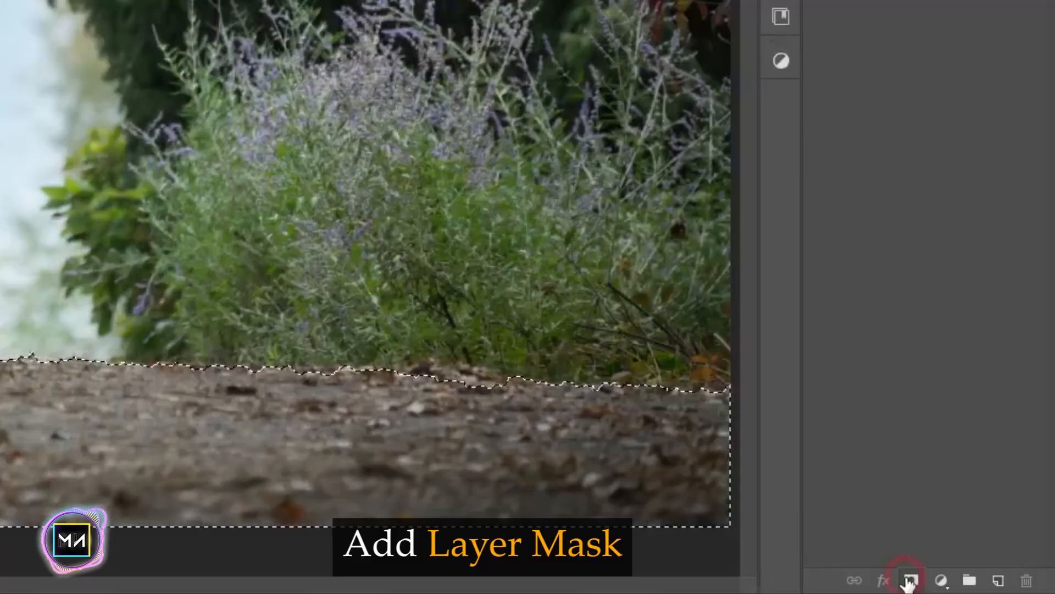
{"action": "left_click", "coordinate": [910, 580]}
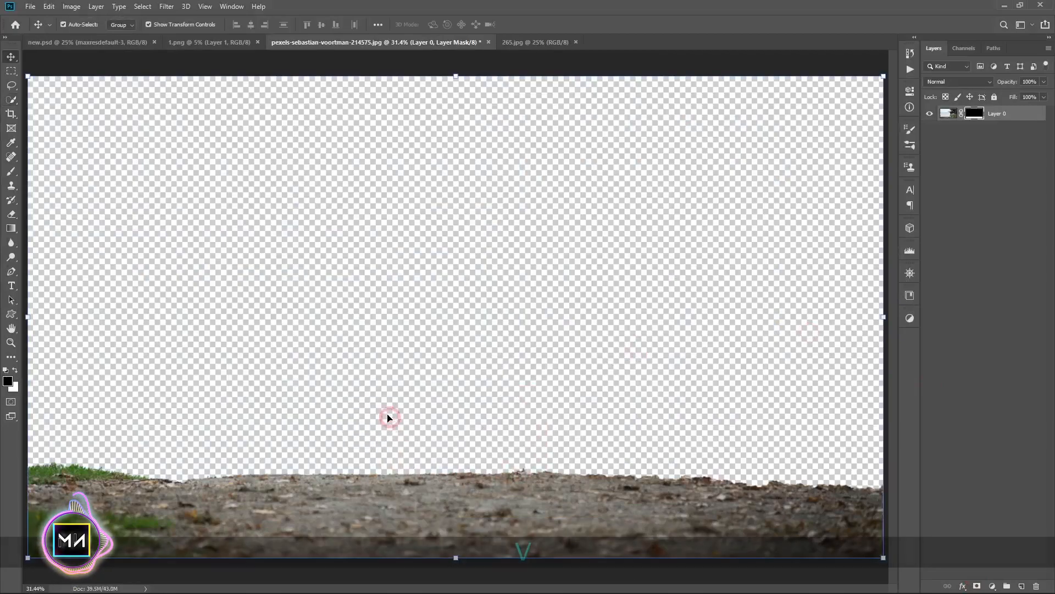
Bring the kneeling woman from 1.png into the ground document, scaling and positioning her on the path.
{"action": "key", "text": "v"}
{"action": "key", "text": "ctrl+0"}
{"action": "left_click", "coordinate": [209, 42]}
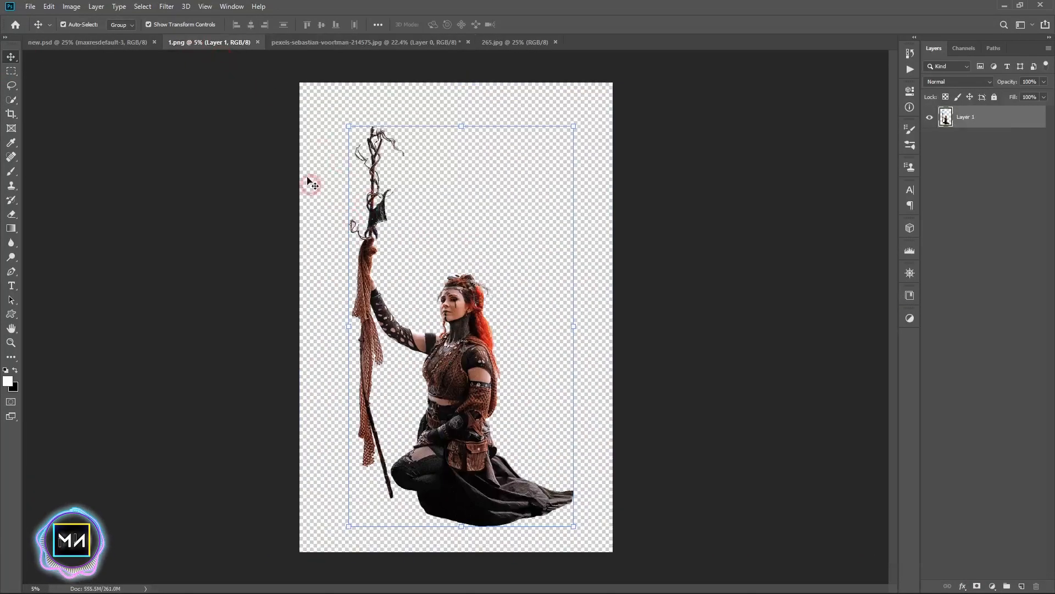
{"action": "left_click_drag", "start_coordinate": [470, 368], "coordinate": [488, 300]}
{"action": "left_click_drag", "start_coordinate": [62, 365], "coordinate": [342, 357]}
{"action": "left_click_drag", "start_coordinate": [299, 473], "coordinate": [561, 424]}
{"action": "left_click_drag", "start_coordinate": [630, 318], "coordinate": [340, 504]}
{"action": "left_click_drag", "start_coordinate": [575, 341], "coordinate": [631, 345]}
{"action": "double_click", "coordinate": [459, 378]}
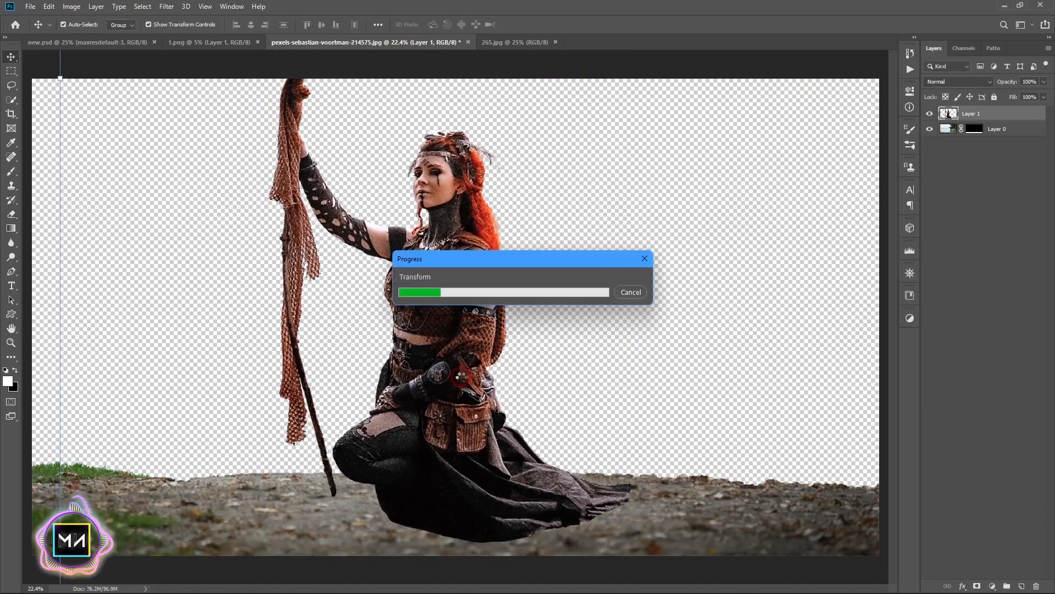
Crop the canvas to a taller, narrower frame, extending it upward to include the whole staff and trimming both sides.
{"action": "key", "text": "ctrl+0"}
{"action": "left_click", "coordinate": [14, 116]}
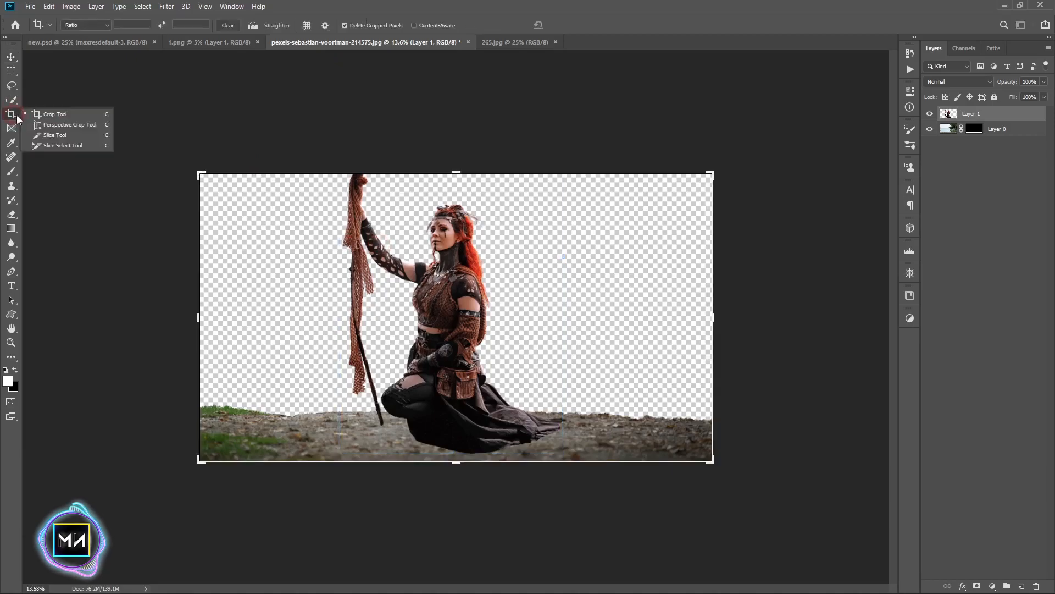
{"action": "left_click", "coordinate": [388, 218]}
{"action": "left_click_drag", "start_coordinate": [456, 174], "coordinate": [461, 71]}
{"action": "left_click_drag", "start_coordinate": [199, 317], "coordinate": [215, 316]}
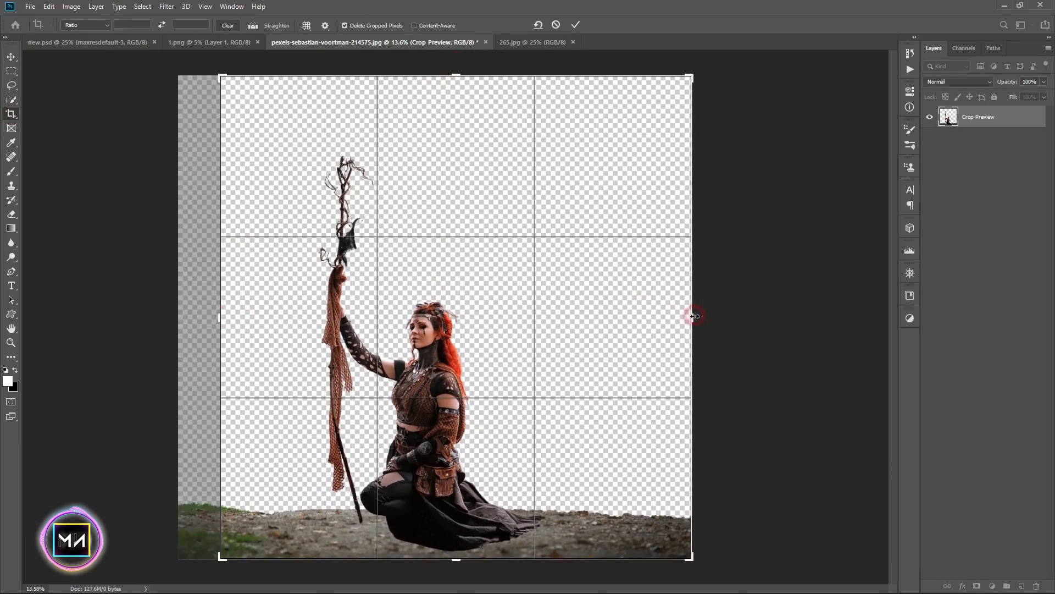
{"action": "left_click_drag", "start_coordinate": [694, 315], "coordinate": [655, 311]}
{"action": "double_click", "coordinate": [549, 268]}
Scale the woman down slightly and reposition her on the ground with room above the staff.
{"action": "left_click", "coordinate": [12, 57]}
{"action": "left_click_drag", "start_coordinate": [467, 155], "coordinate": [467, 128]}
{"action": "left_click_drag", "start_coordinate": [457, 237], "coordinate": [440, 240]}
{"action": "left_click", "coordinate": [722, 266]}
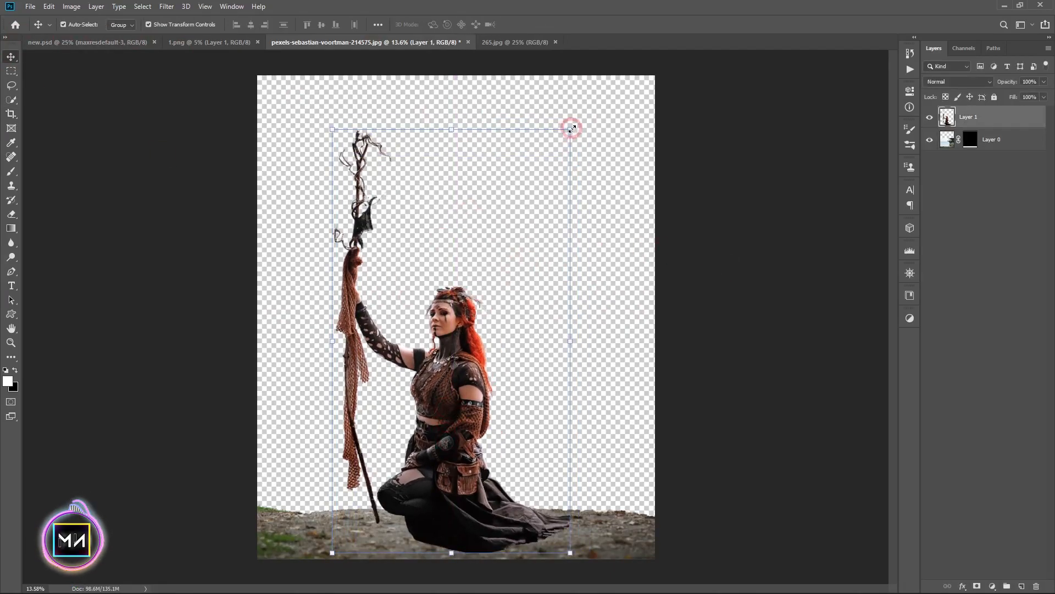
{"action": "left_click_drag", "start_coordinate": [570, 129], "coordinate": [546, 171]}
{"action": "left_click_drag", "start_coordinate": [486, 237], "coordinate": [495, 233]}
{"action": "double_click", "coordinate": [467, 273]}
{"action": "key", "text": "ctrl+="}
{"action": "left_click_drag", "start_coordinate": [478, 308], "coordinate": [459, 129]}
{"action": "key", "text": "ctrl+0"}
{"action": "key", "text": "ctrl+t"}
{"action": "double_click", "coordinate": [434, 165]}
Crop the canvas tighter around the woman, trimming the upper edge and both sides into a portrait frame.
{"action": "left_click", "coordinate": [11, 114]}
{"action": "left_click_drag", "start_coordinate": [452, 55], "coordinate": [450, 65]}
{"action": "left_click_drag", "start_coordinate": [241, 319], "coordinate": [251, 319]}
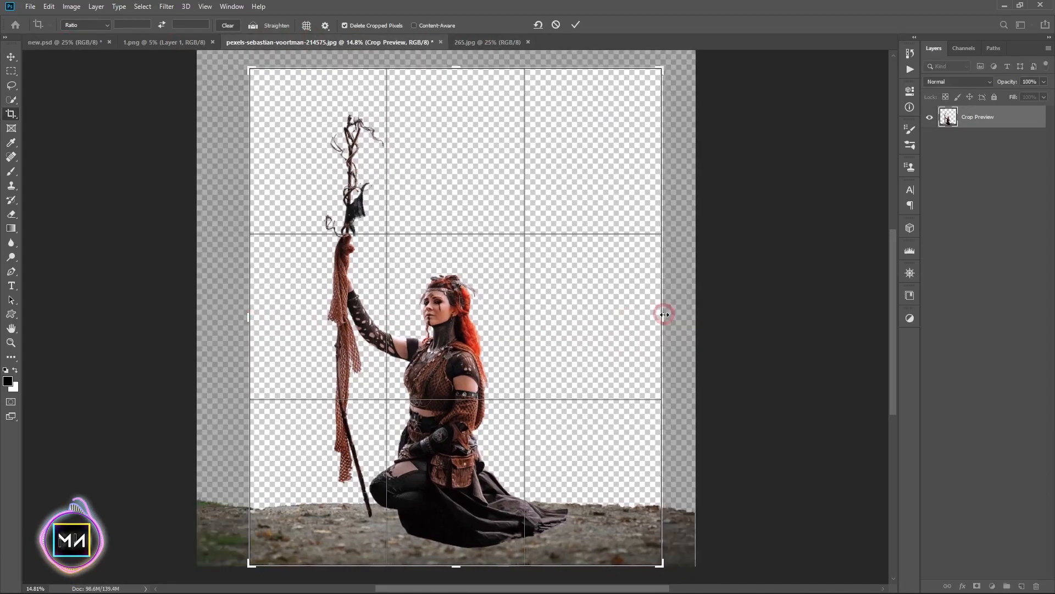
{"action": "left_click_drag", "start_coordinate": [664, 314], "coordinate": [650, 306]}
{"action": "left_click_drag", "start_coordinate": [250, 317], "coordinate": [264, 313]}
{"action": "double_click", "coordinate": [437, 288]}
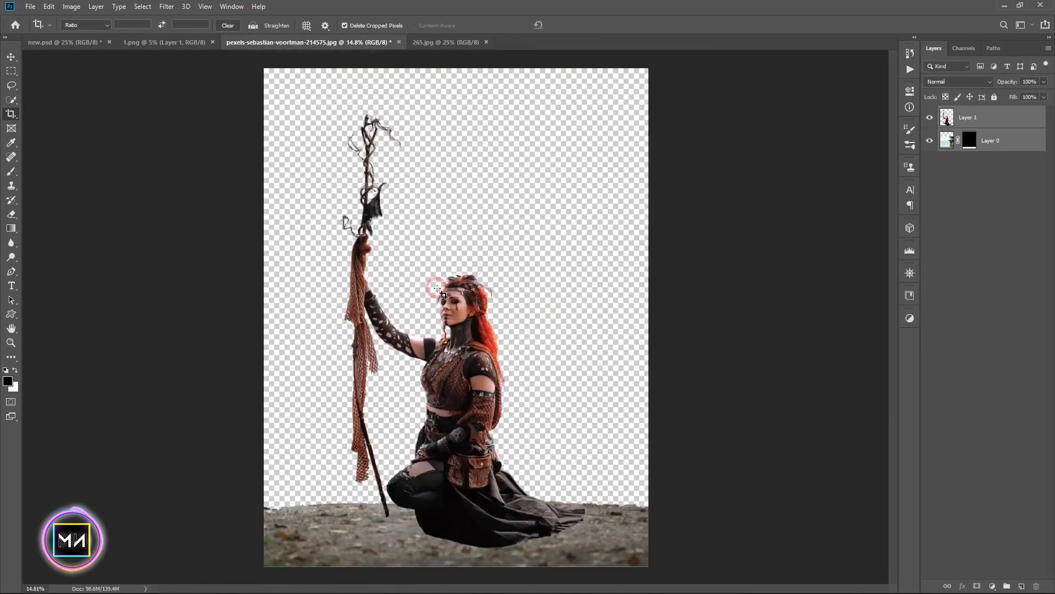
Add a new layer above the woman and load her layer's outline as a selection.
{"action": "left_click", "coordinate": [10, 60]}
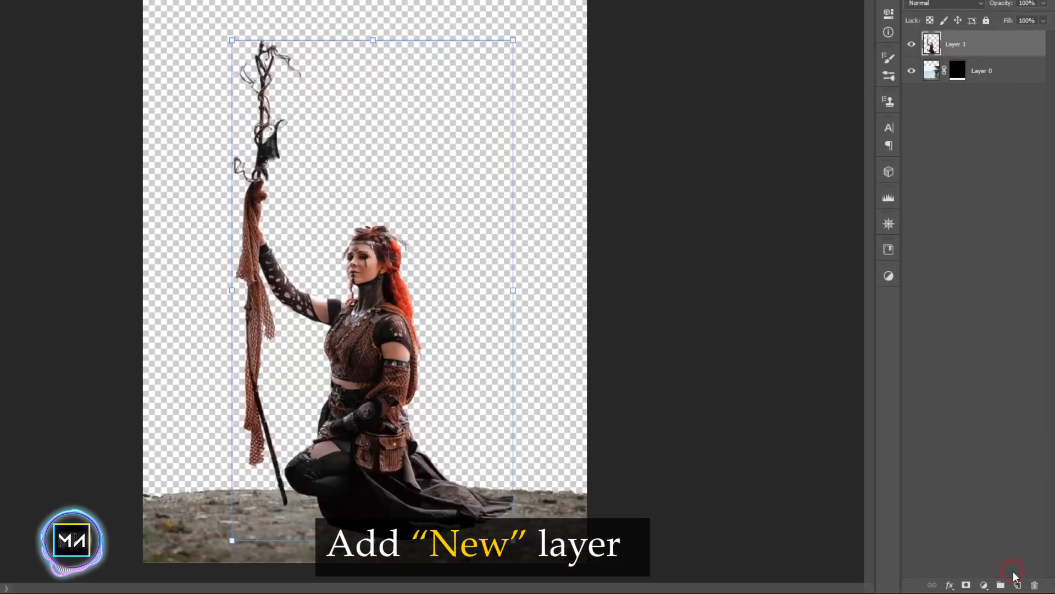
{"action": "left_click", "coordinate": [1022, 586]}
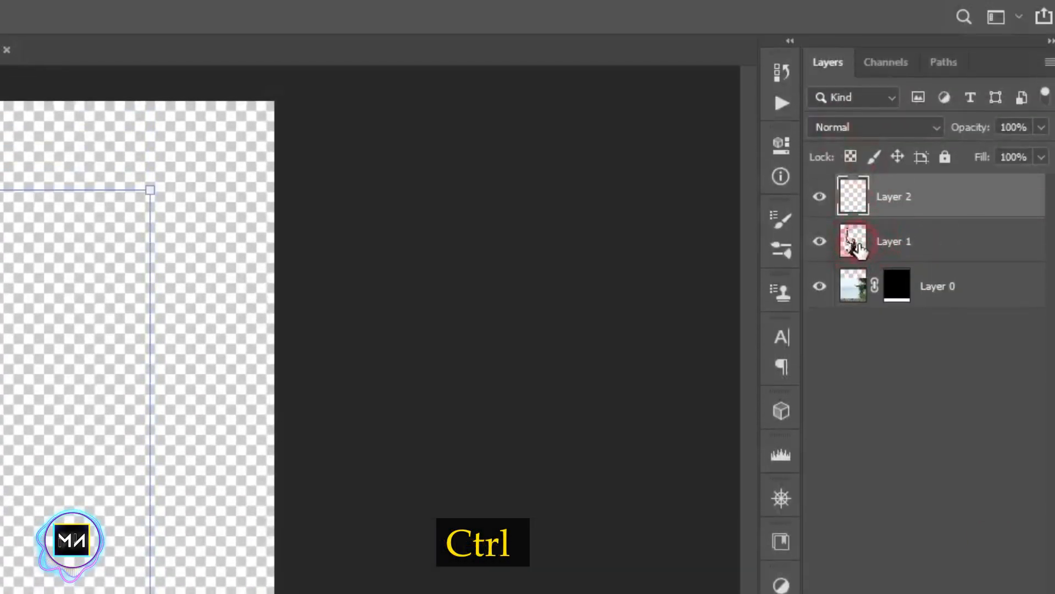
{"action": "left_click", "coordinate": [855, 242], "text": "ctrl"}
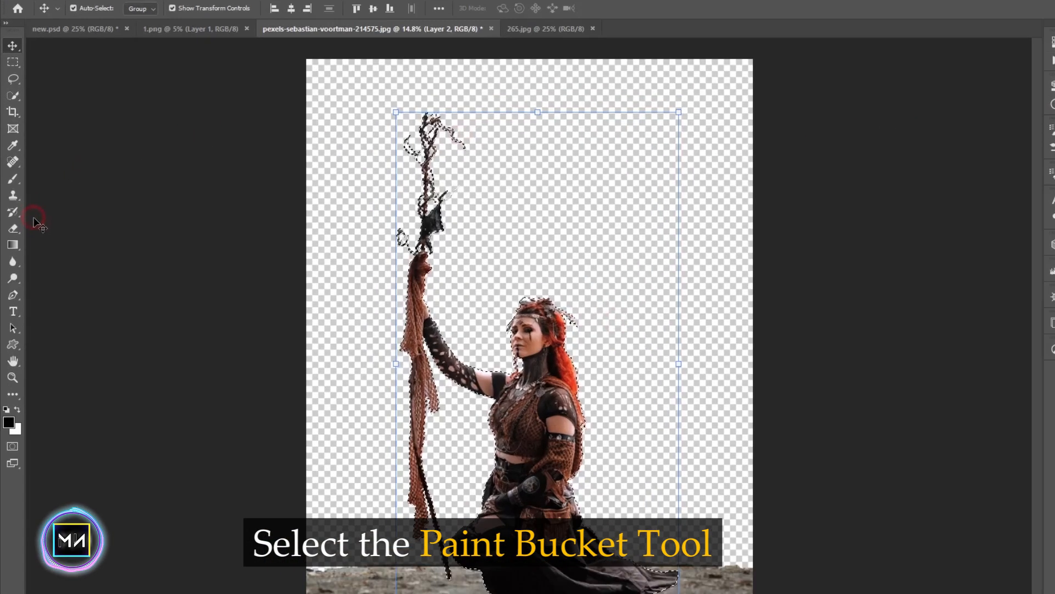
Fill the selected outline with black on the new layer using the Paint Bucket tool, and deselect.
{"action": "right_click", "coordinate": [12, 241]}
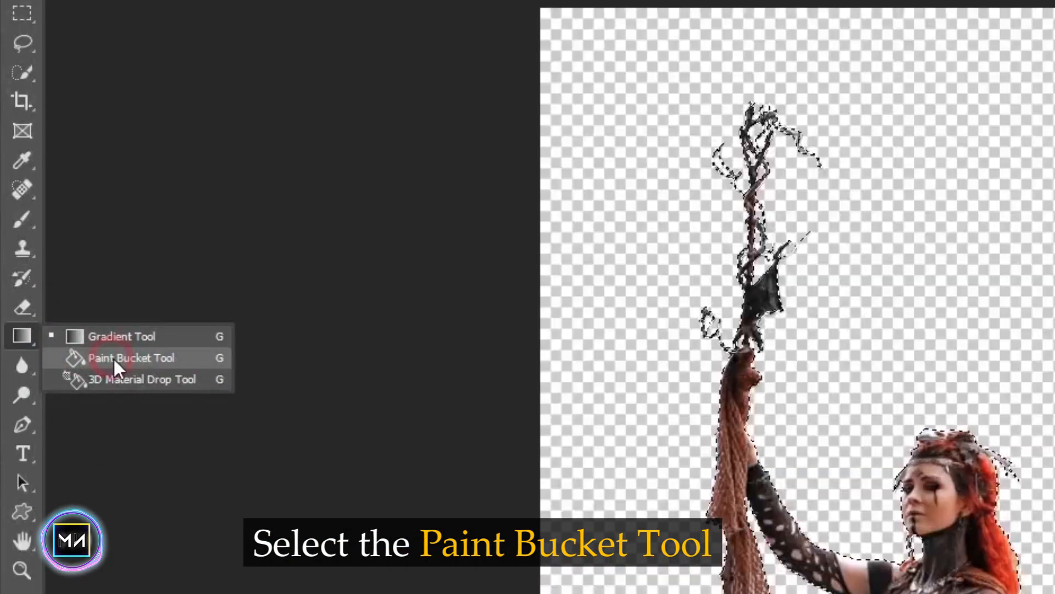
{"action": "left_click", "coordinate": [114, 359]}
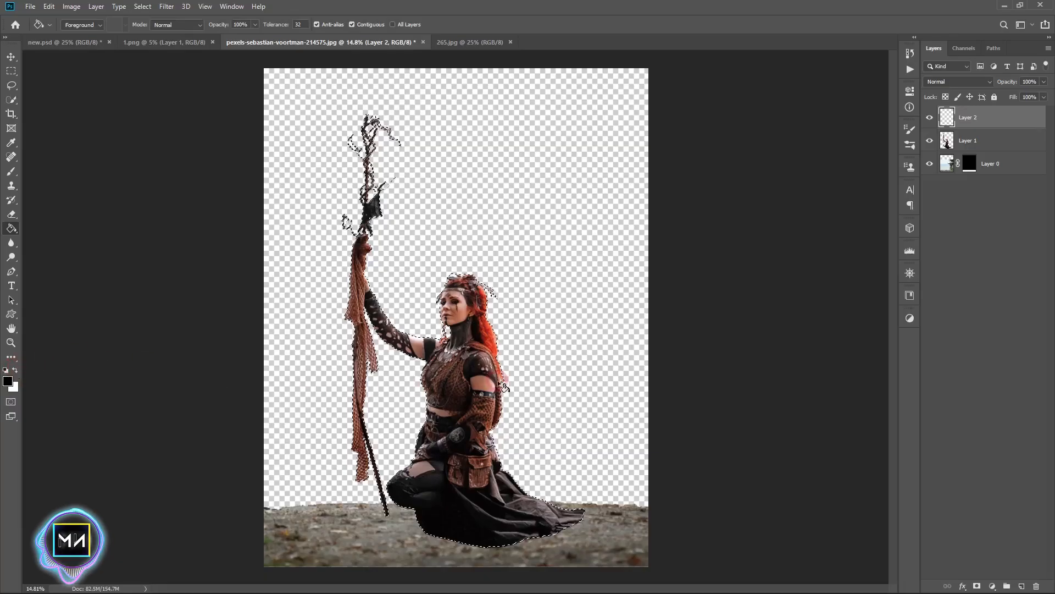
{"action": "left_click", "coordinate": [423, 317]}
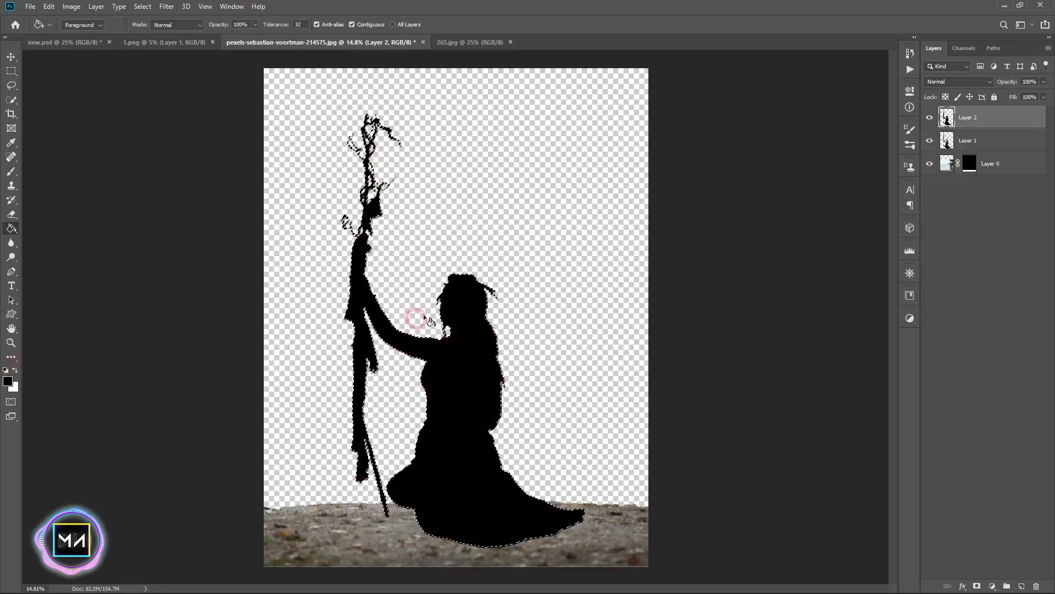
{"action": "left_click", "coordinate": [11, 56]}
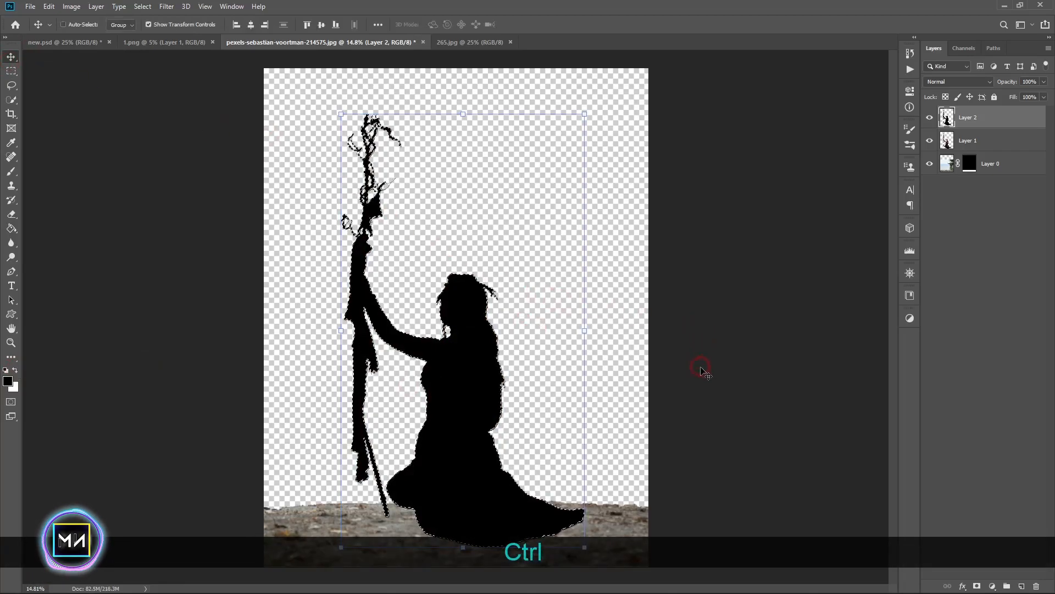
{"action": "key", "text": "ctrl+d"}
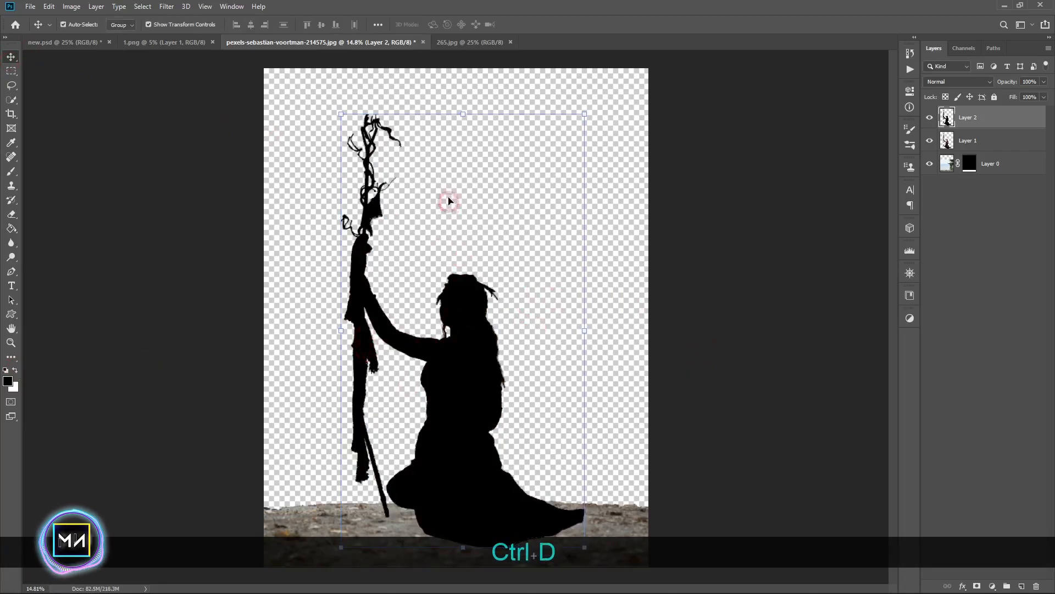
Flip the black silhouette downward from the woman's base in full-screen view.
{"action": "key", "text": "f"}
{"action": "key", "text": "f"}
{"action": "key", "text": "f"}
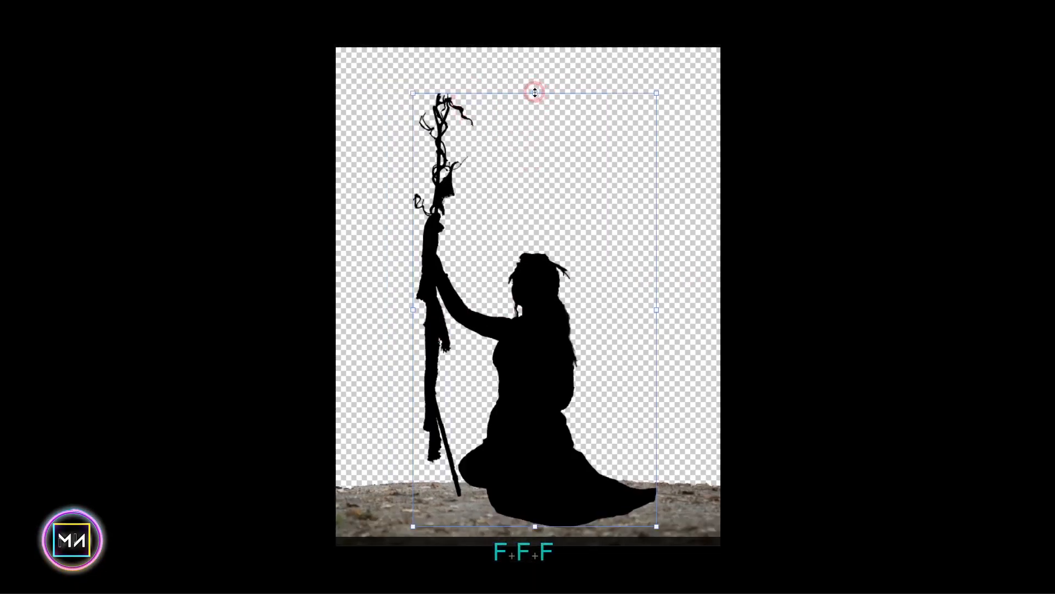
{"action": "left_click_drag", "start_coordinate": [534, 91], "coordinate": [611, 457]}
{"action": "left_click_drag", "start_coordinate": [435, 553], "coordinate": [439, 563]}
Distort the flipped silhouette into a slanted ground shadow that meets the staff's foot and the dress hem.
{"action": "left_click_drag", "start_coordinate": [189, 493], "coordinate": [134, 556]}
{"action": "left_click_drag", "start_coordinate": [558, 469], "coordinate": [586, 482]}
{"action": "left_click_drag", "start_coordinate": [300, 566], "coordinate": [302, 576]}
{"action": "left_click_drag", "start_coordinate": [417, 307], "coordinate": [421, 317]}
{"action": "left_click_drag", "start_coordinate": [135, 563], "coordinate": [99, 546]}
{"action": "left_click_drag", "start_coordinate": [467, 585], "coordinate": [468, 550]}
{"action": "left_click_drag", "start_coordinate": [565, 274], "coordinate": [567, 277]}
{"action": "left_click_drag", "start_coordinate": [709, 297], "coordinate": [687, 281]}
{"action": "left_click_drag", "start_coordinate": [579, 419], "coordinate": [599, 430]}
{"action": "left_click_drag", "start_coordinate": [708, 290], "coordinate": [710, 289]}
{"action": "left_click_drag", "start_coordinate": [424, 260], "coordinate": [423, 267]}
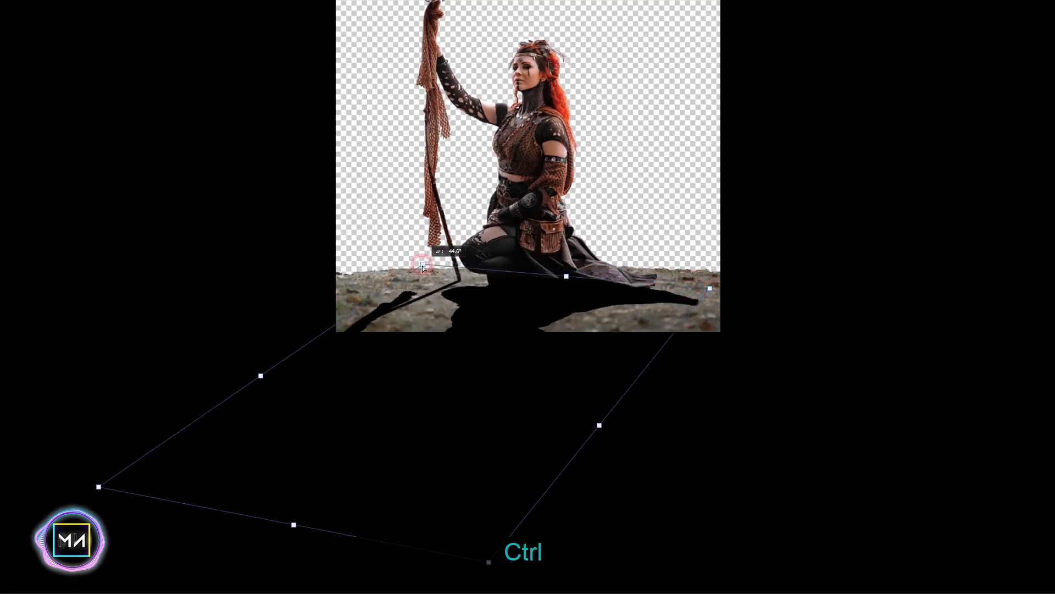
{"action": "left_click_drag", "start_coordinate": [501, 567], "coordinate": [455, 547]}
{"action": "double_click", "coordinate": [506, 303]}
{"action": "key", "text": "f"}
{"action": "left_click", "coordinate": [694, 418]}
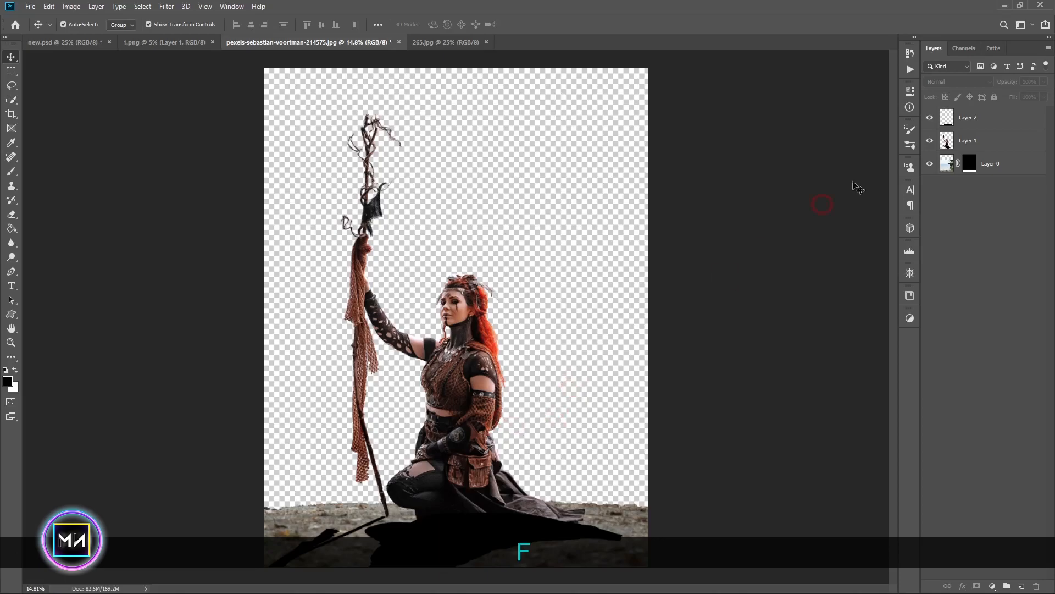
Place shadow Layer 2 beneath the woman's Layer 1 and add a layer mask to it.
{"action": "left_click", "coordinate": [985, 124]}
{"action": "left_click_drag", "start_coordinate": [985, 126], "coordinate": [959, 153]}
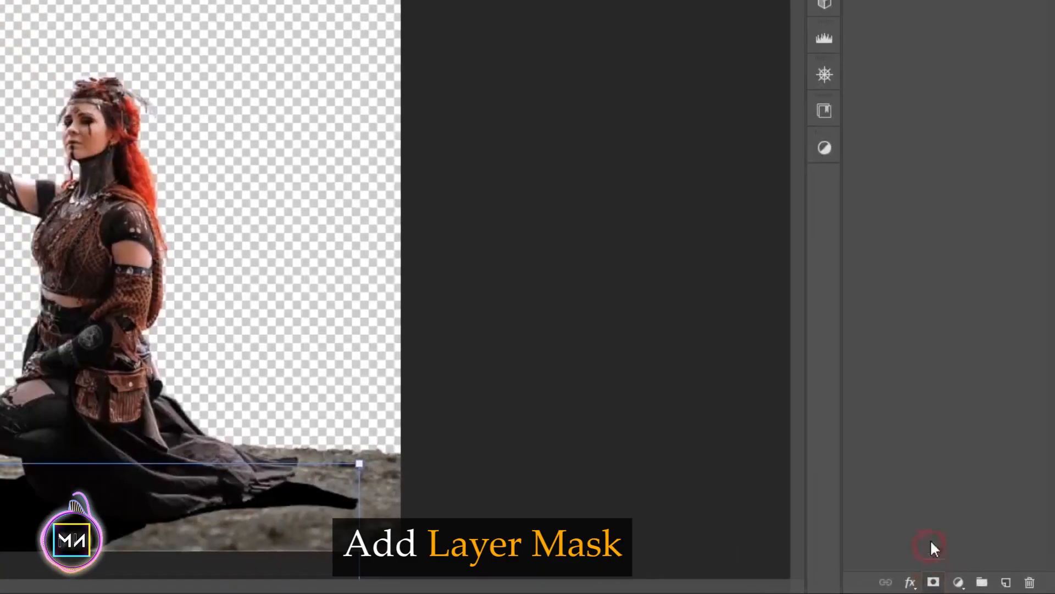
{"action": "left_click", "coordinate": [934, 582]}
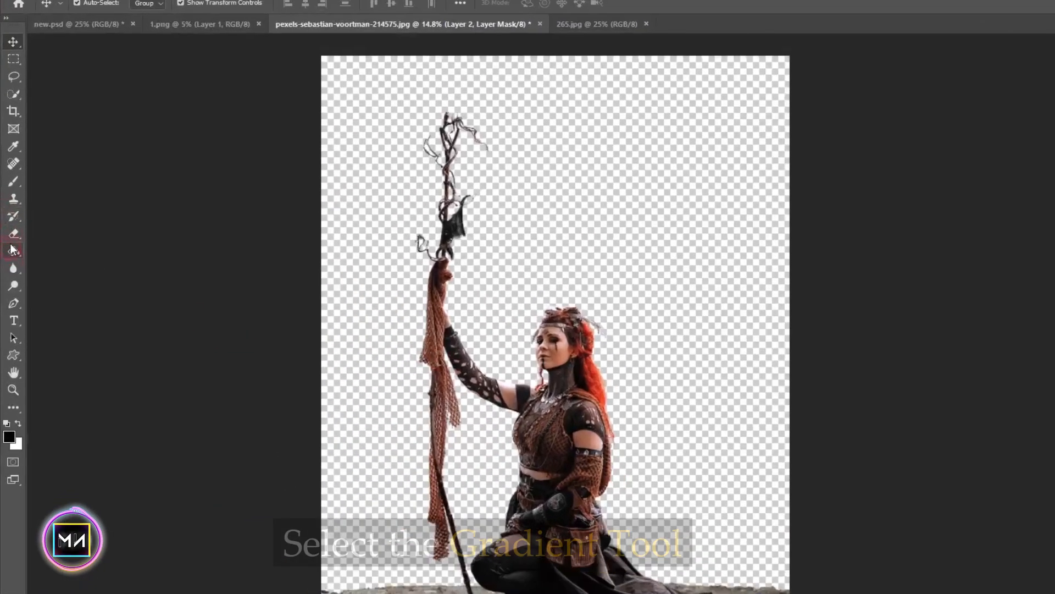
Fade the shadow toward its far end with a Foreground to Transparent gradient on the Layer 2 mask.
{"action": "right_click", "coordinate": [11, 228]}
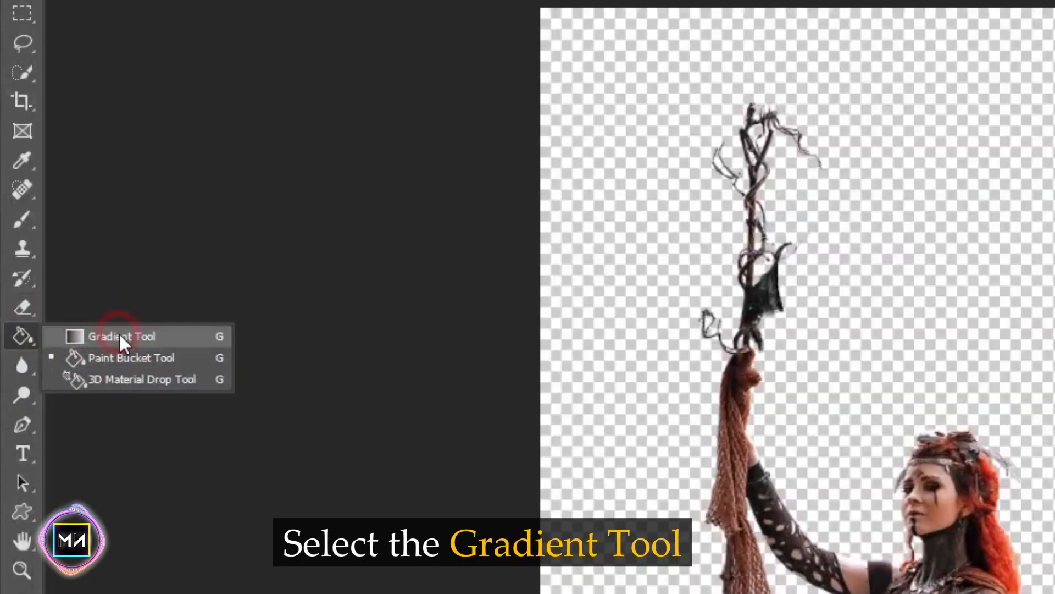
{"action": "left_click", "coordinate": [122, 341]}
{"action": "left_click", "coordinate": [88, 24]}
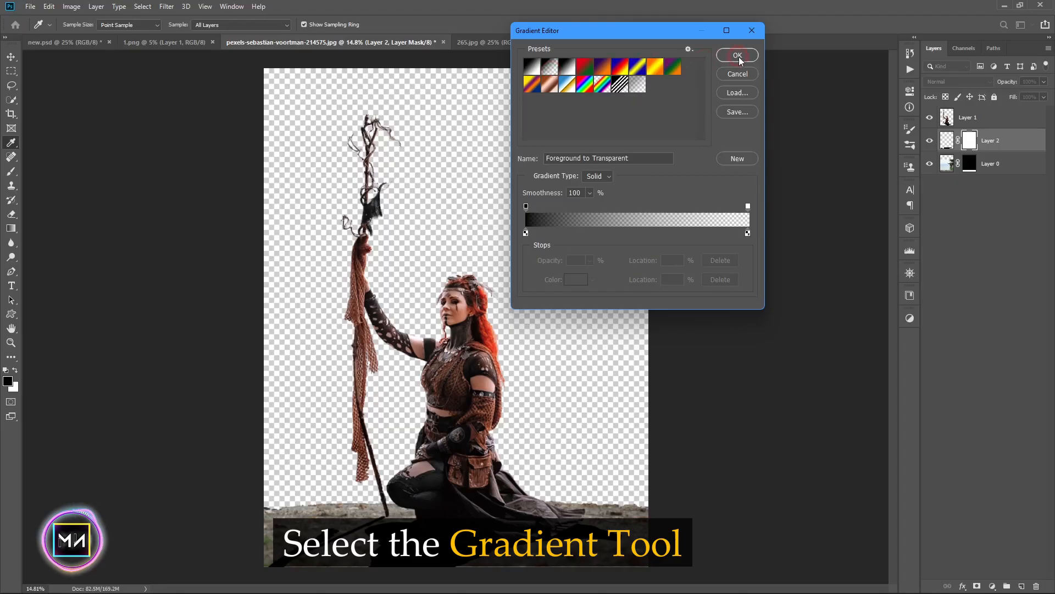
{"action": "left_click", "coordinate": [737, 56]}
{"action": "key", "text": "ctrl+equal"}
{"action": "left_click_drag", "start_coordinate": [416, 268], "coordinate": [485, 105]}
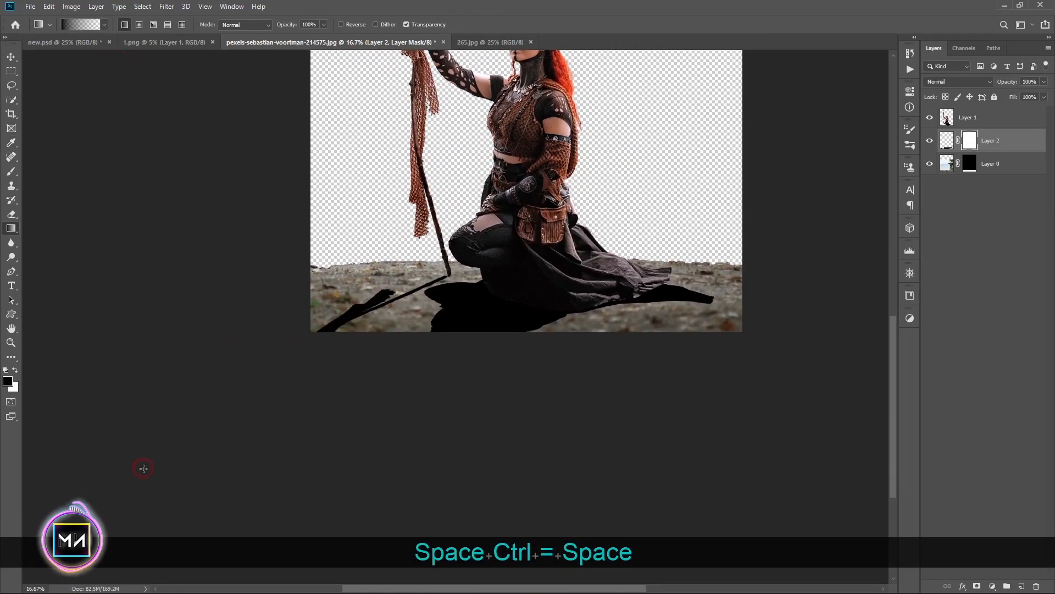
{"action": "left_click_drag", "start_coordinate": [499, 287], "coordinate": [563, 259]}
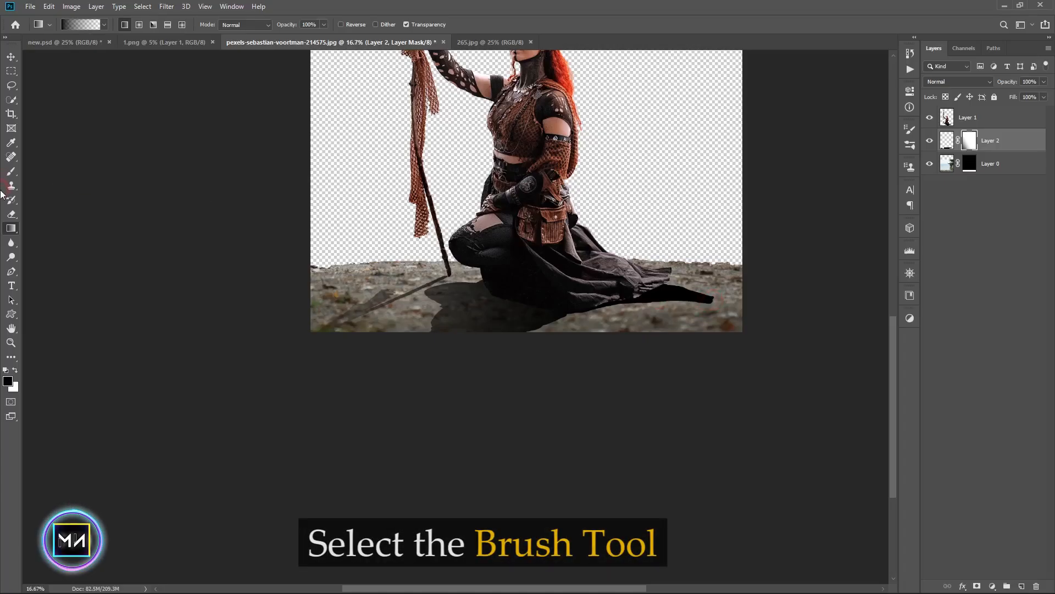
Brush out the shadow beyond the dress's trailing hem on the Layer 2 mask, at 35% opacity and 47% flow.
{"action": "right_click", "coordinate": [11, 171]}
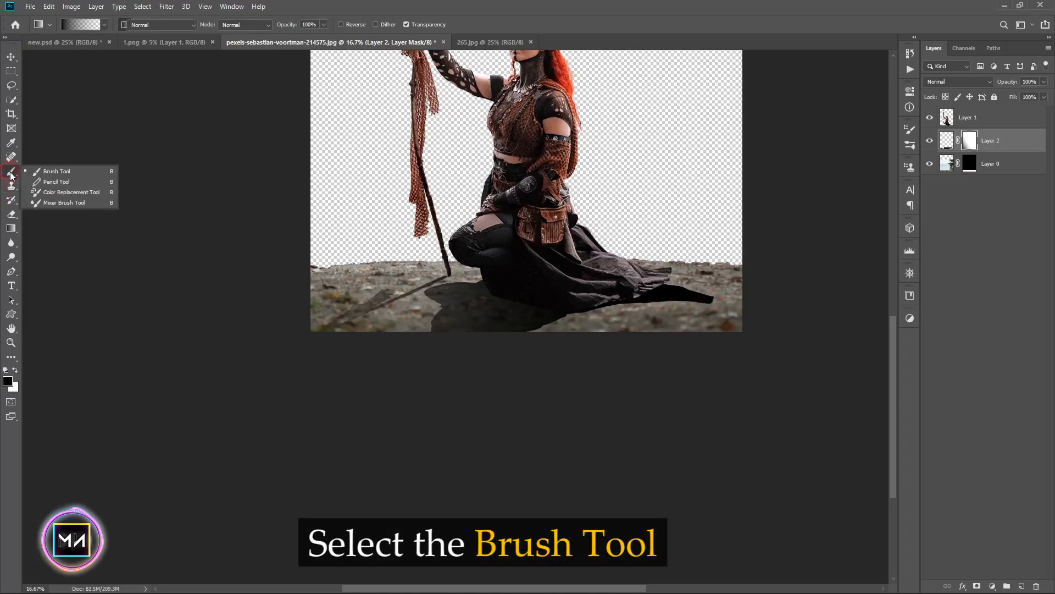
{"action": "left_click", "coordinate": [77, 172]}
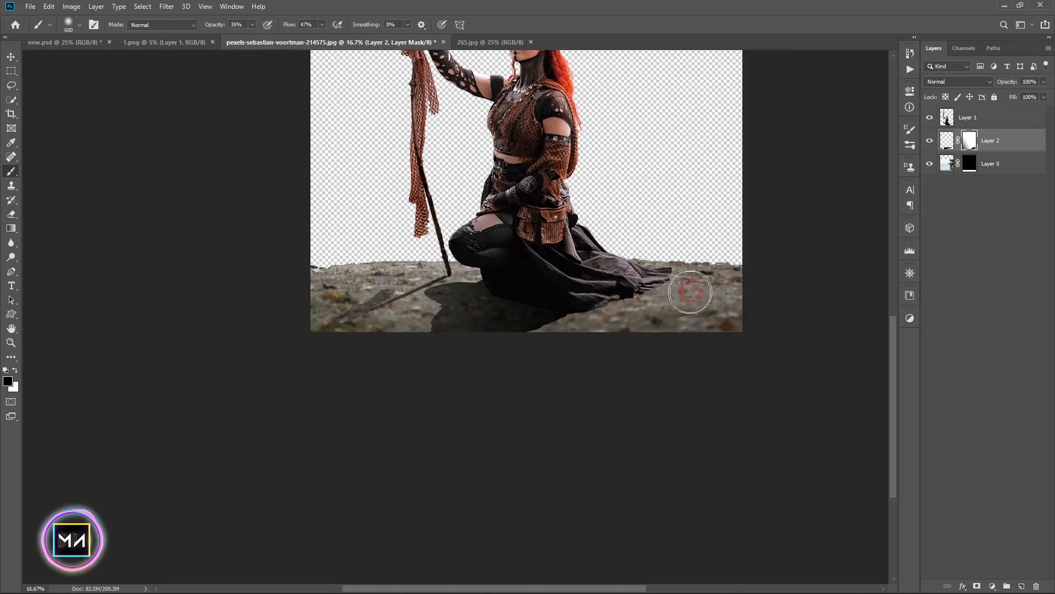
{"action": "scroll", "coordinate": [495, 330], "scroll_direction": "up", "scroll_amount": 2}
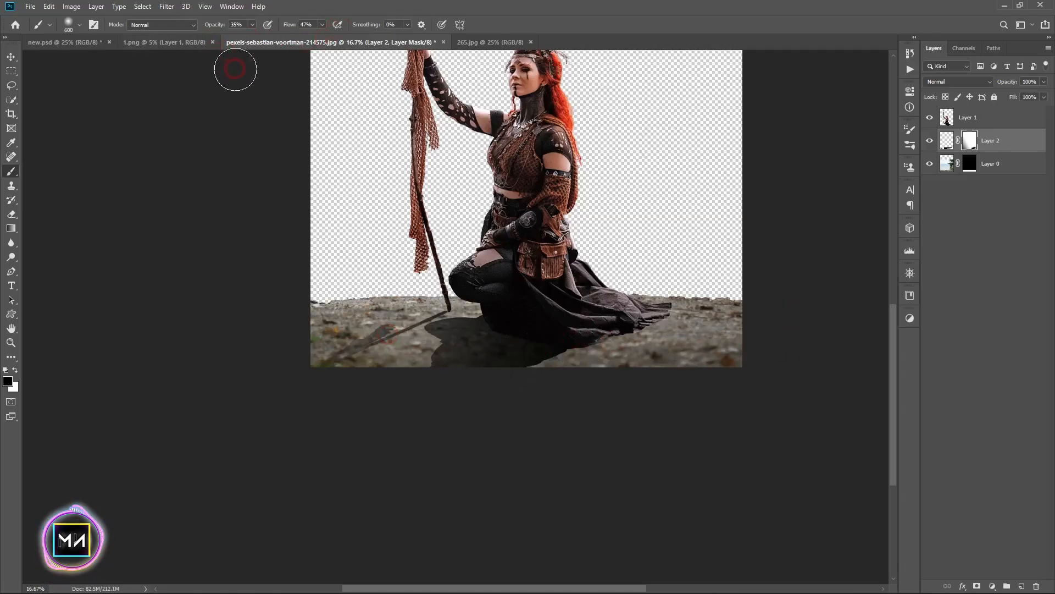
Soften the shadow on Layer 2 with a Gaussian Blur of 12.5 pixels radius.
{"action": "left_click", "coordinate": [947, 140]}
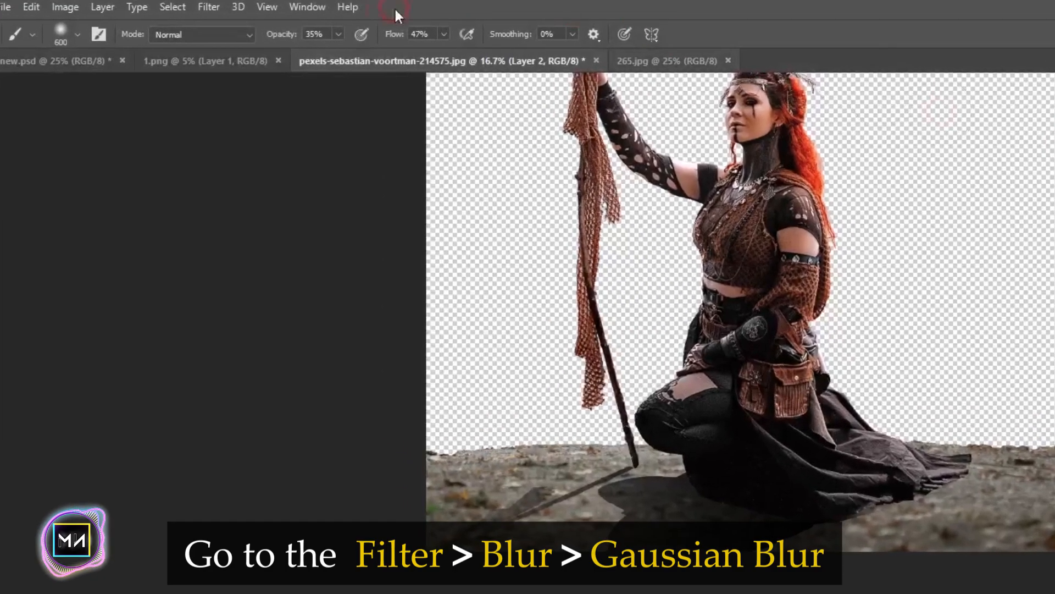
{"action": "left_click", "coordinate": [209, 6]}
{"action": "mouse_move", "coordinate": [301, 194]}
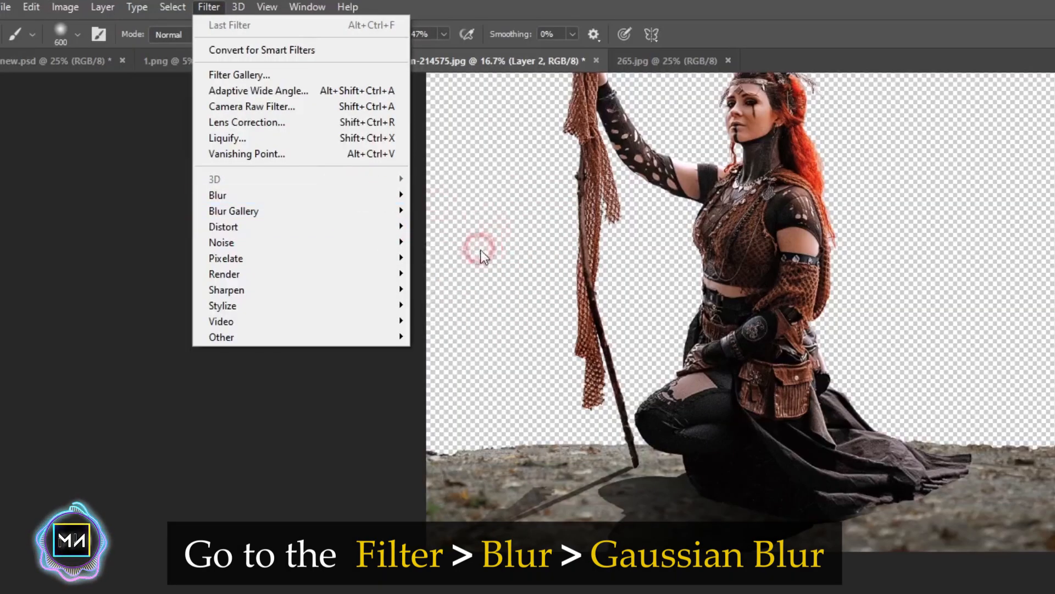
{"action": "mouse_move", "coordinate": [395, 196]}
{"action": "left_click", "coordinate": [464, 257]}
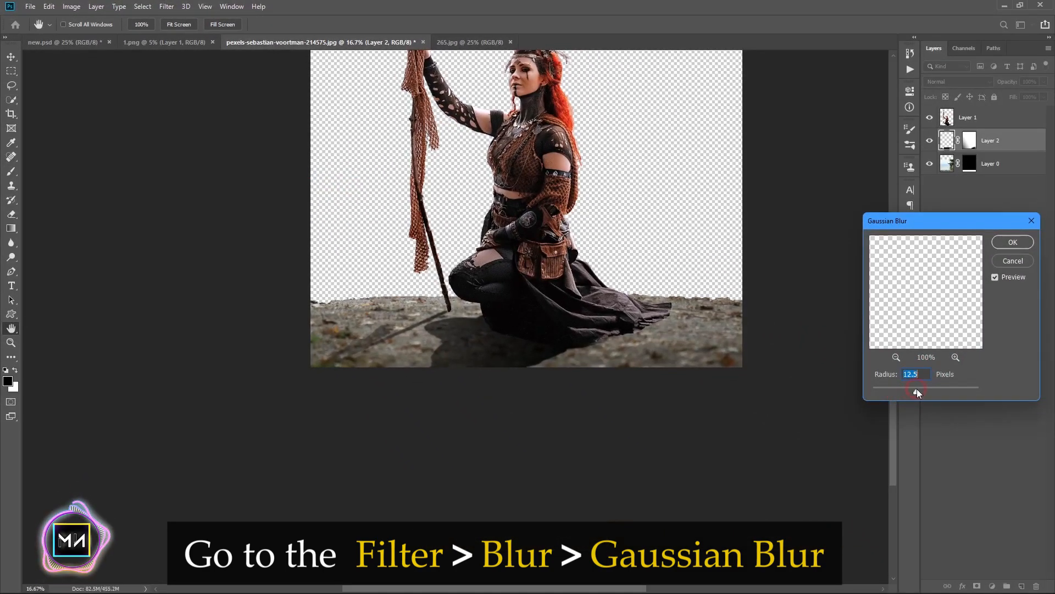
{"action": "left_click_drag", "start_coordinate": [917, 388], "coordinate": [933, 388]}
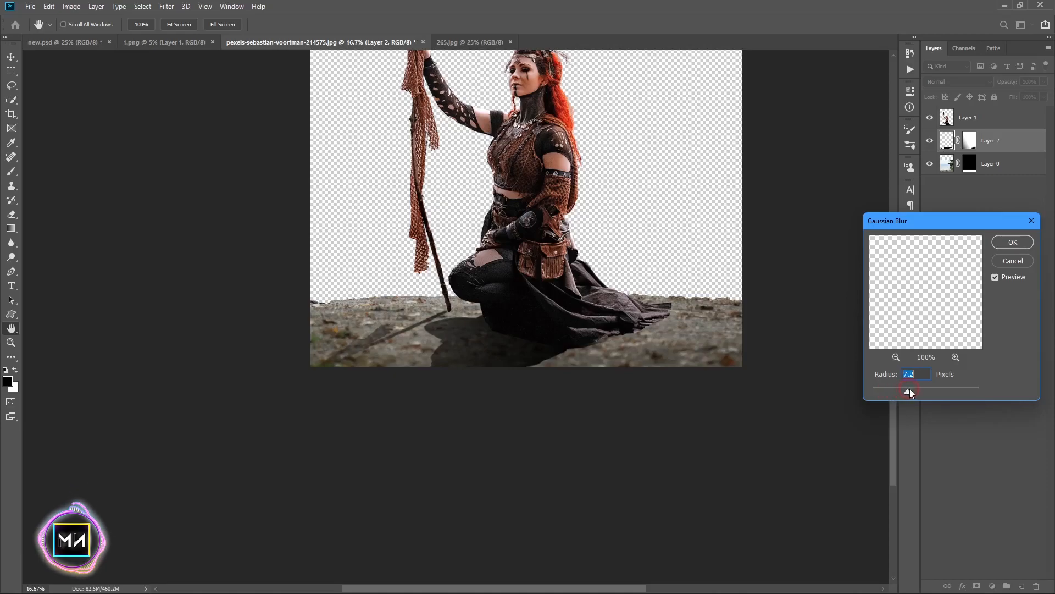
{"action": "left_click_drag", "start_coordinate": [914, 388], "coordinate": [915, 388]}
{"action": "key", "text": "ctrl"}
{"action": "key", "text": "ctrl"}
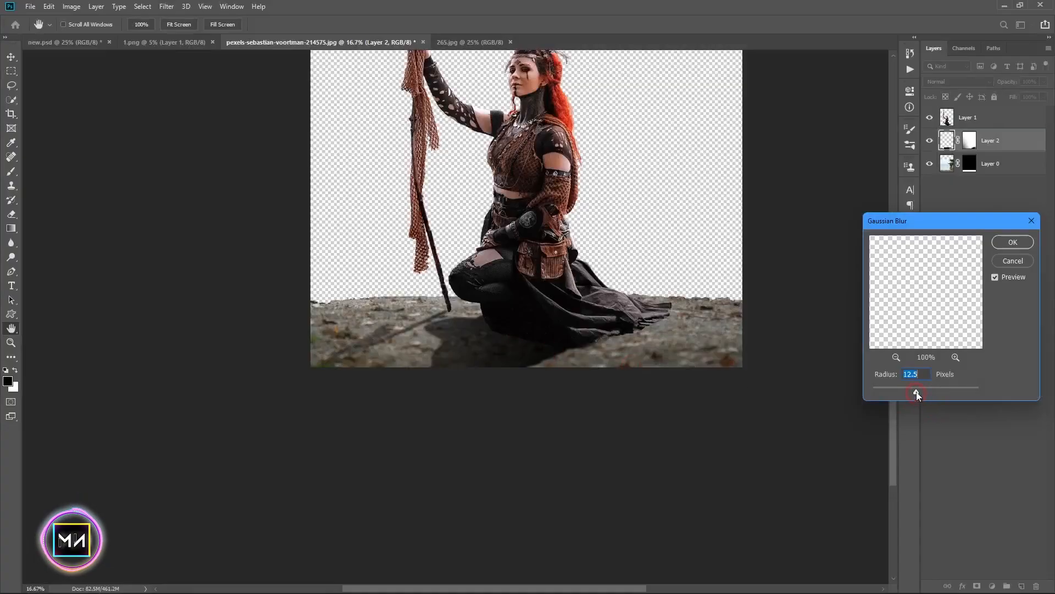
{"action": "left_click", "coordinate": [1001, 241]}
{"action": "key", "text": "b"}
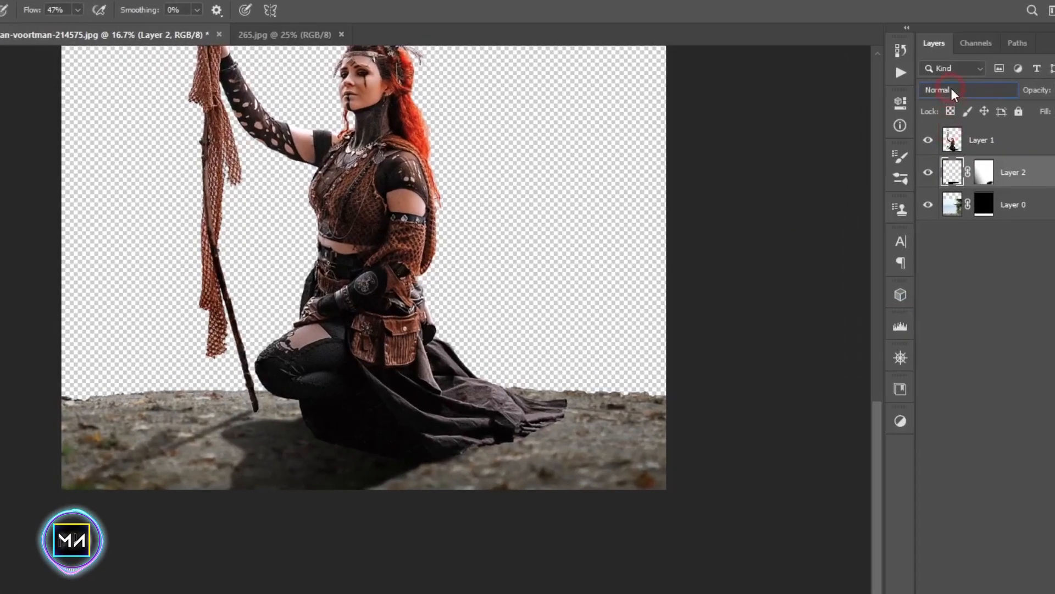
Set the blend mode of the shadow on Layer 2 to Multiply.
{"action": "left_click", "coordinate": [948, 81]}
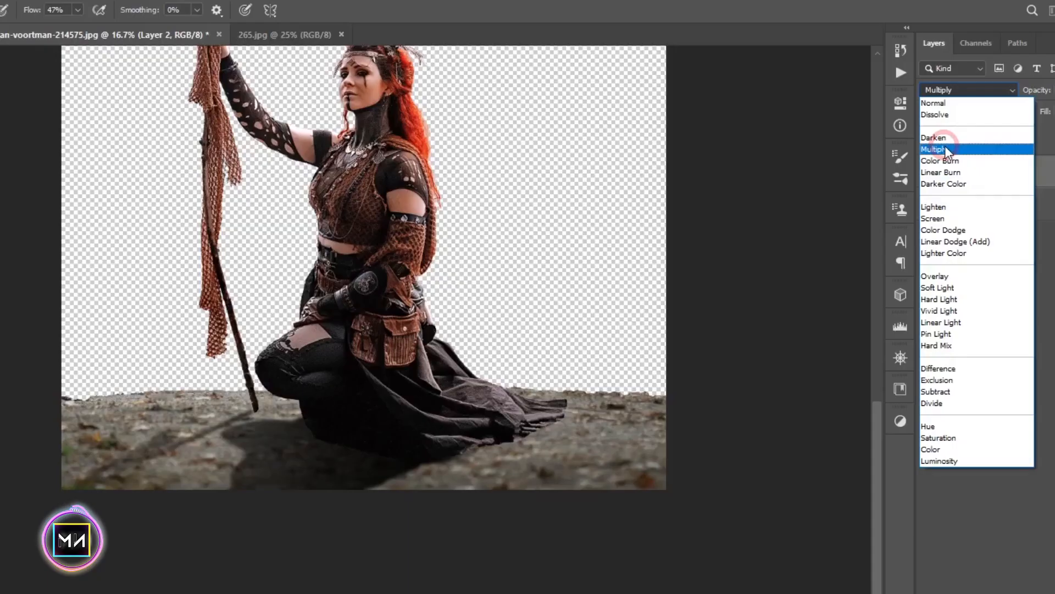
{"action": "left_click", "coordinate": [937, 148]}
{"action": "left_click", "coordinate": [928, 141]}
{"action": "key", "text": "ctrl+t"}
{"action": "mouse_move", "coordinate": [78, 301]}
{"action": "left_mouse_down"}
{"action": "mouse_move", "coordinate": [87, 304]}
{"action": "mouse_move", "coordinate": [78, 302]}
{"action": "left_mouse_up"}
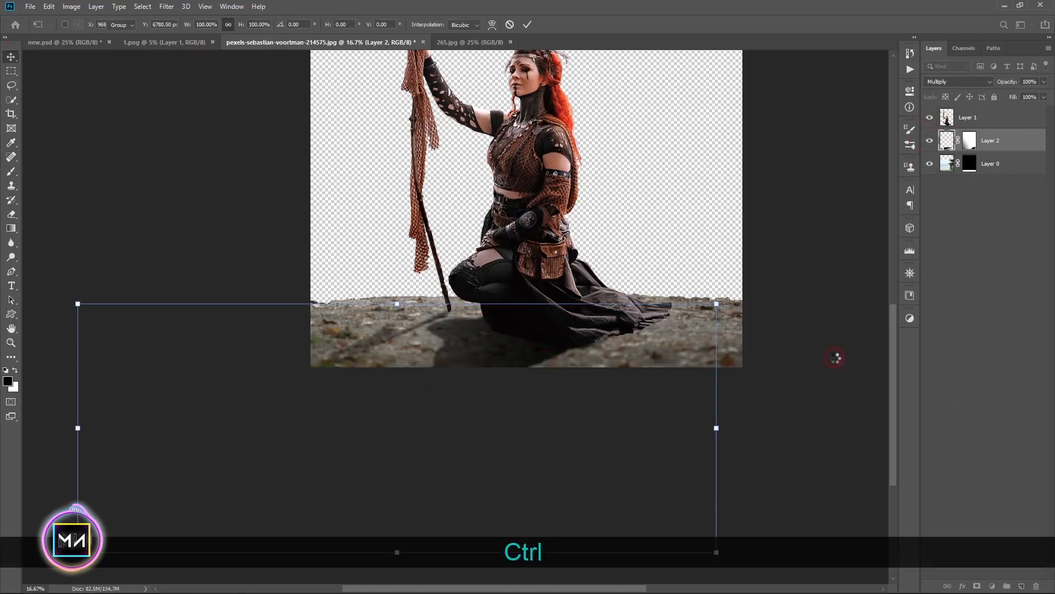
{"action": "left_click", "coordinate": [1014, 384]}
Add a new layer above the shadow and paint soft black shading beneath the woman's knee with a 400 px brush, 15% opacity, 27% flow.
{"action": "left_click", "coordinate": [1022, 585]}
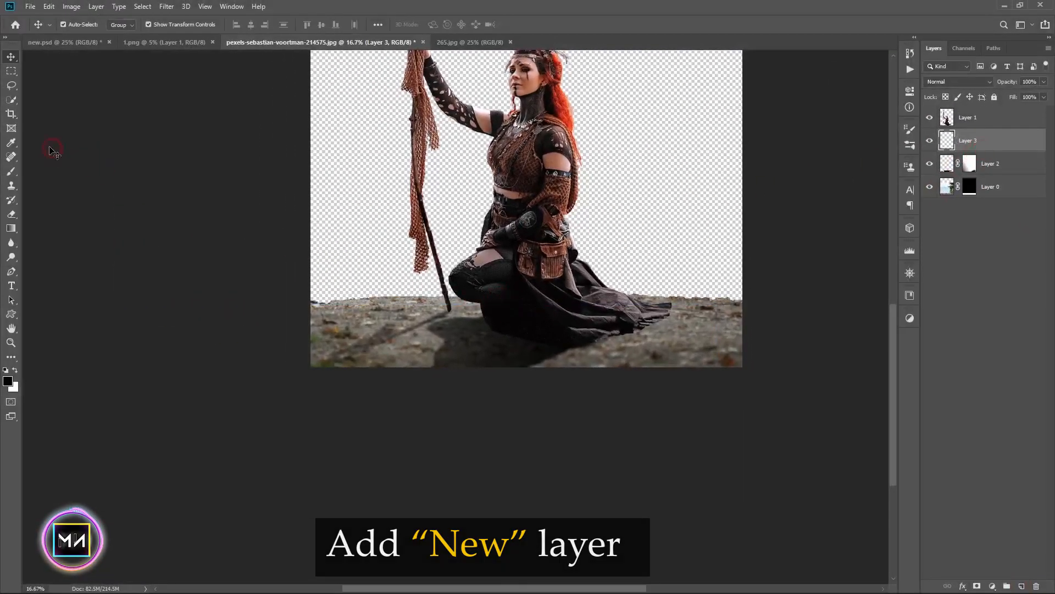
{"action": "left_click", "coordinate": [11, 171]}
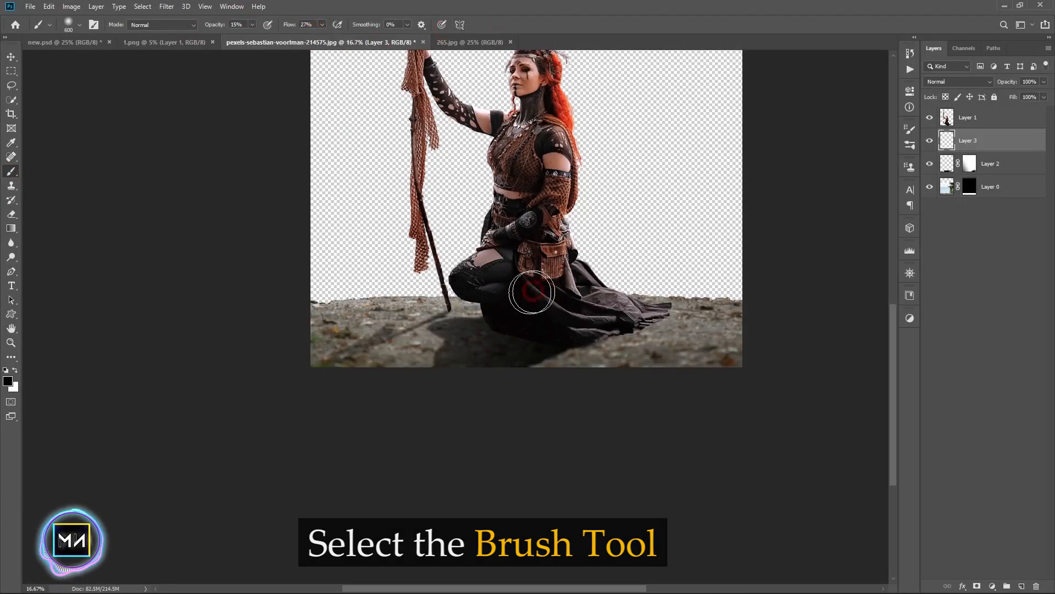
{"action": "key", "text": "bracketleft"}
{"action": "key", "text": "bracketleft"}
{"action": "key", "text": "bracketleft"}
{"action": "key", "text": "bracketleft"}
{"action": "key", "text": "bracketright"}
{"action": "key", "text": "bracketright"}
{"action": "key", "text": "bracketright"}
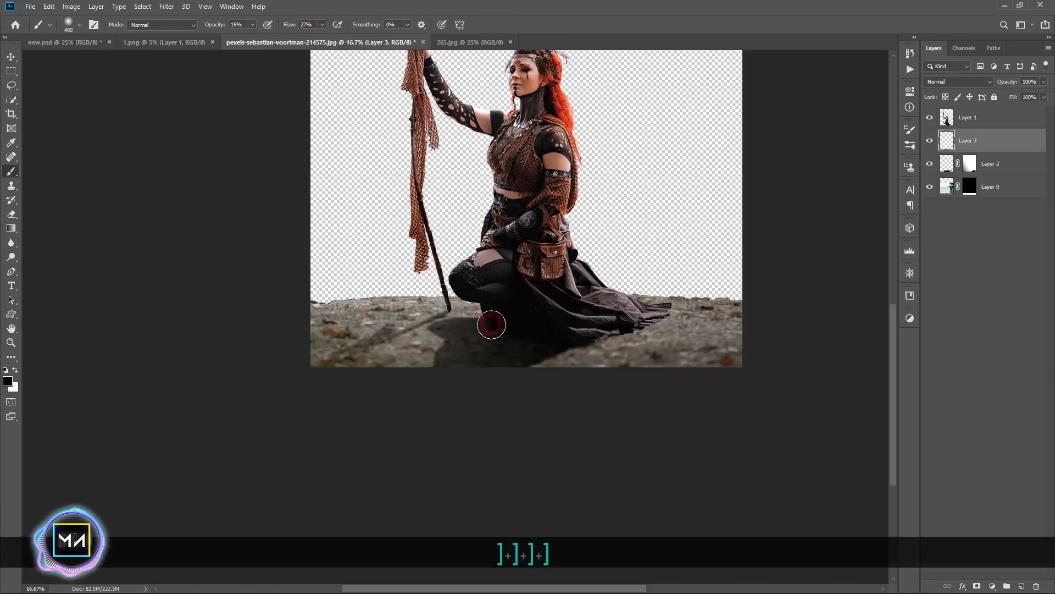
Paint contact shading along the ground edge of the dress on Layer 3 with a 250 px brush.
{"action": "key", "text": "bracketleft"}
{"action": "key", "text": "bracketleft"}
{"action": "key", "text": "bracketleft"}
{"action": "key", "text": "bracketleft"}
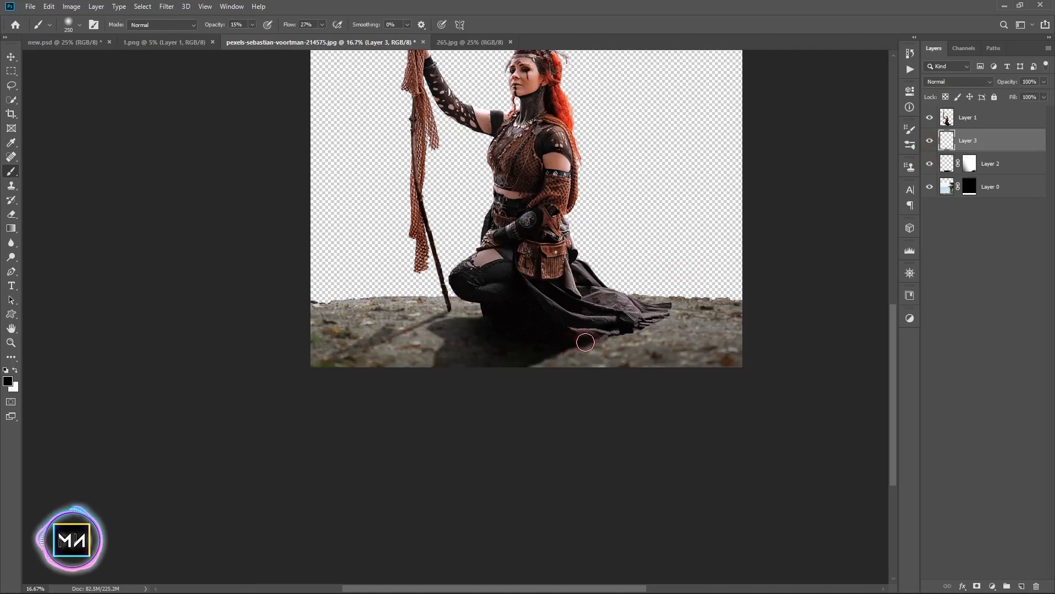
Paint a small contact shadow at the base of the staff on Layer 3 with a 90 px brush.
{"action": "key", "text": "bracketleft"}
{"action": "key", "text": "bracketleft"}
{"action": "key", "text": "bracketleft"}
{"action": "key", "text": "bracketleft"}
{"action": "key", "text": "bracketleft"}
{"action": "key", "text": "bracketleft"}
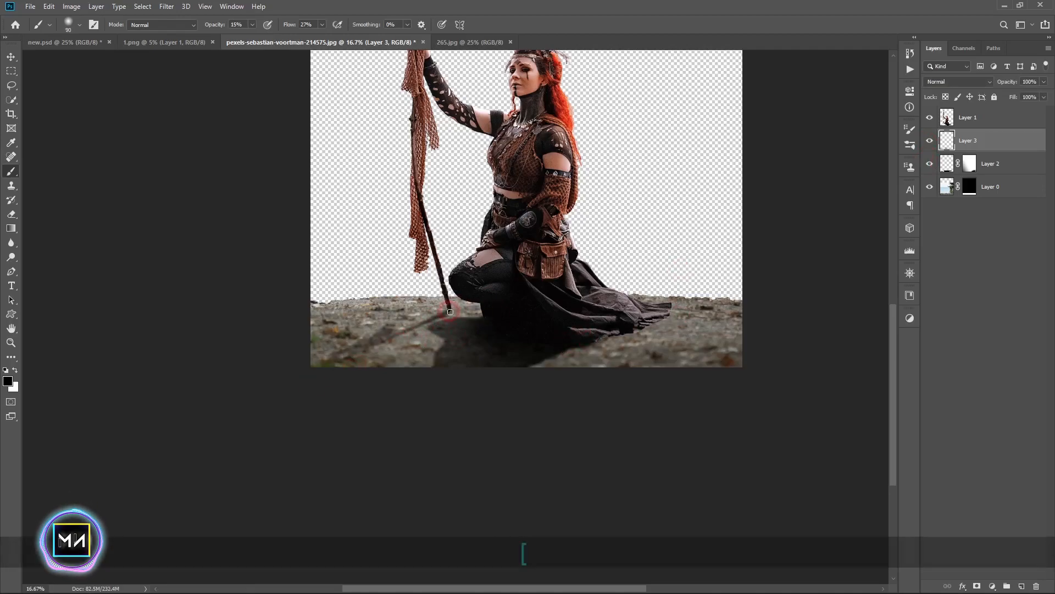
Merge Layer 1, Layer 3 and the shadow Layer 2 into a single layer.
{"action": "left_click", "coordinate": [1006, 175]}
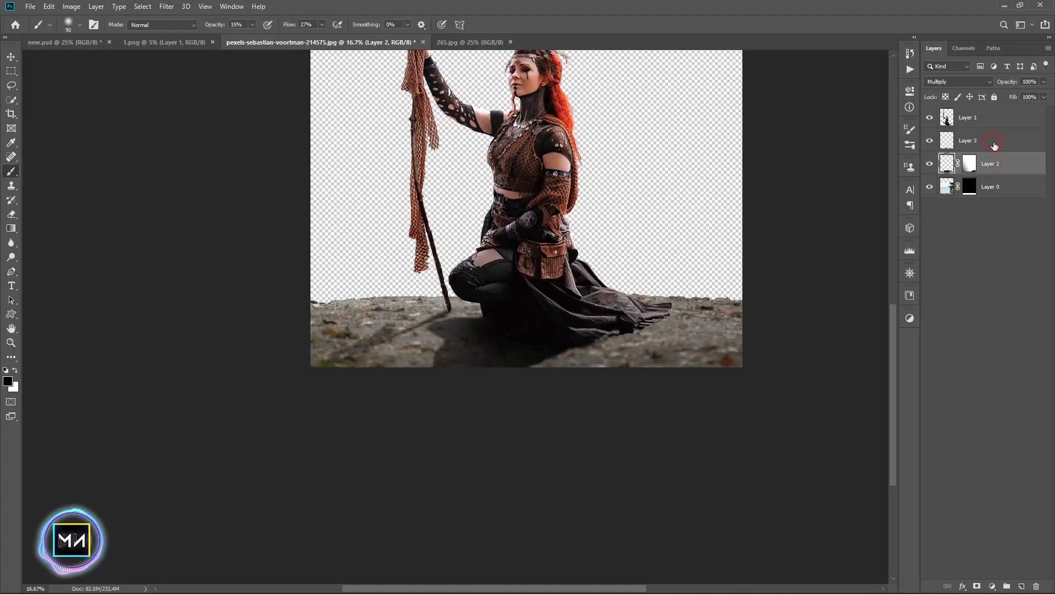
{"action": "left_click", "coordinate": [990, 117], "text": "shift"}
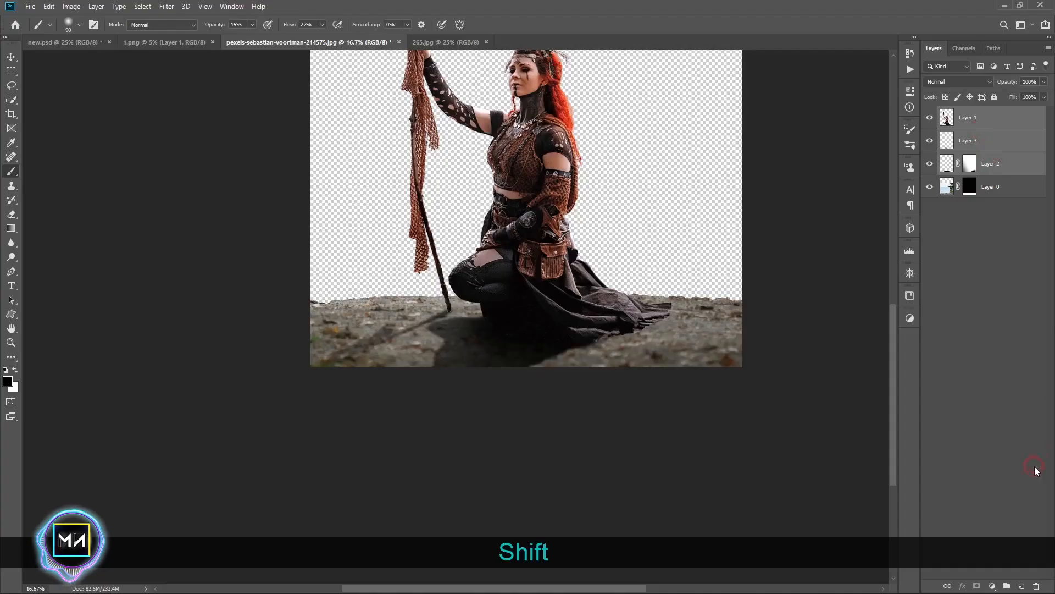
{"action": "right_click", "coordinate": [1012, 153]}
{"action": "left_click", "coordinate": [883, 454]}
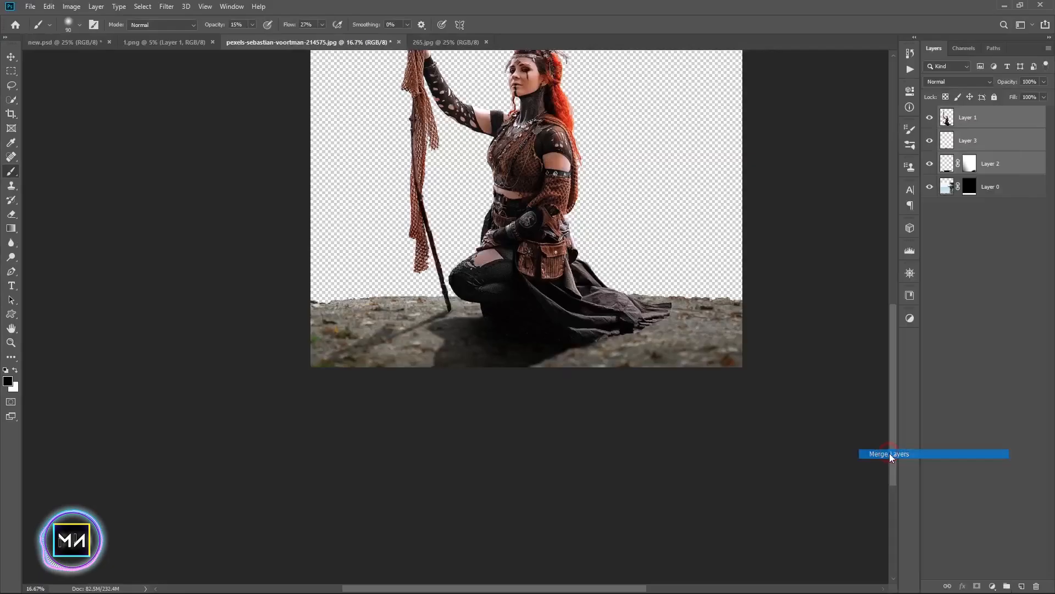
{"action": "scroll", "coordinate": [819, 352], "scroll_direction": "up", "scroll_amount": 3}
{"action": "key", "text": "ctrl+0"}
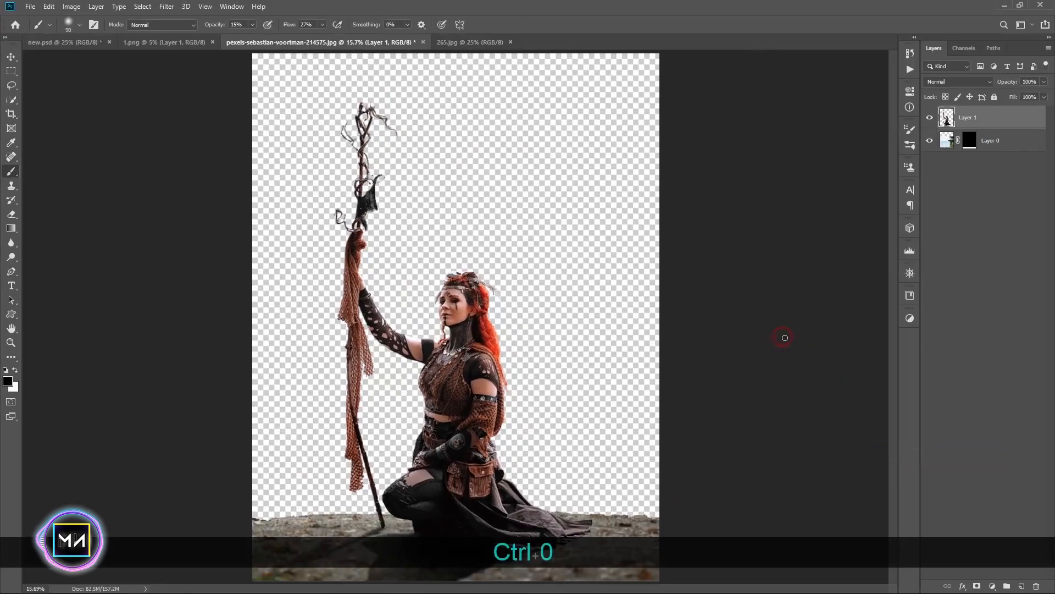
Bring the snowy mountain photo from its own document into the woman's composite as a new layer.
{"action": "left_click", "coordinate": [11, 56]}
{"action": "left_click", "coordinate": [523, 165]}
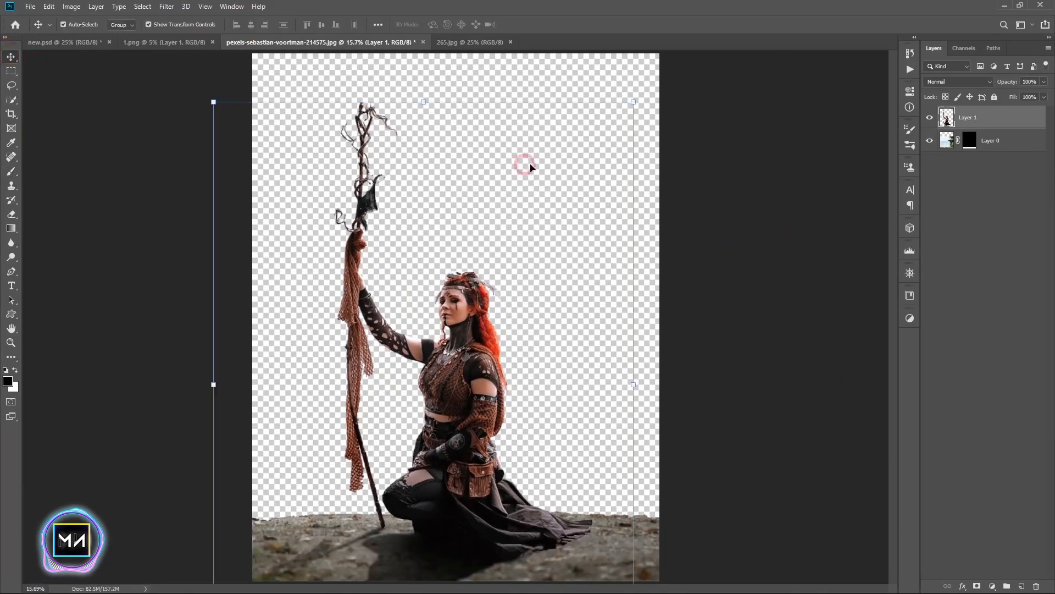
{"action": "left_click", "coordinate": [527, 59]}
{"action": "left_click", "coordinate": [424, 44]}
{"action": "left_click_drag", "start_coordinate": [319, 207], "coordinate": [394, 223]}
{"action": "left_click_drag", "start_coordinate": [314, 37], "coordinate": [415, 178]}
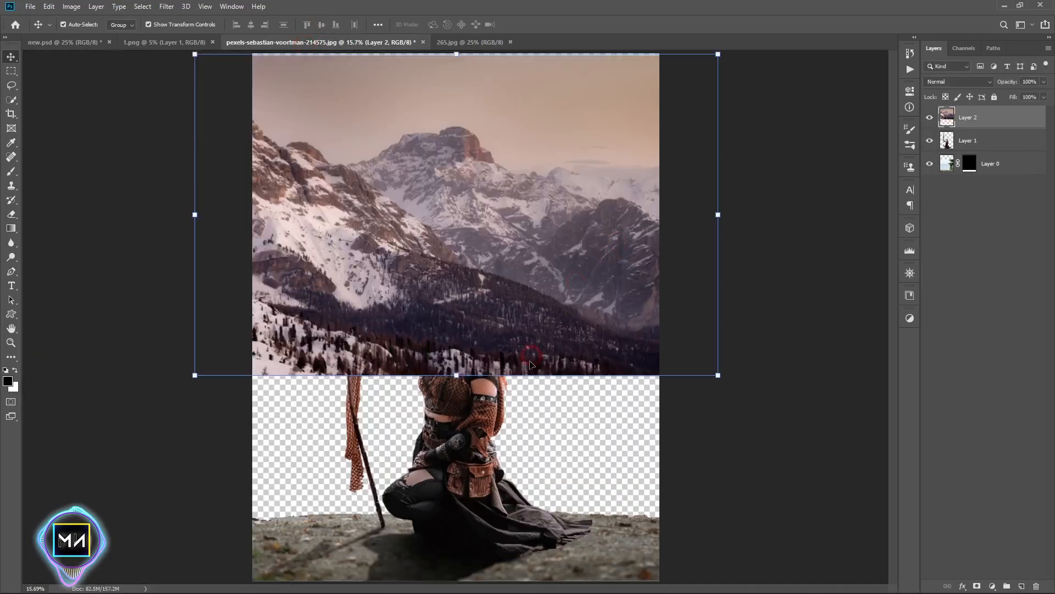
Enlarge and position the mountain photo to fill the area above the ground, and move its layer beneath Layer 0.
{"action": "left_click_drag", "start_coordinate": [457, 375], "coordinate": [457, 504]}
{"action": "left_click_drag", "start_coordinate": [442, 401], "coordinate": [589, 395]}
{"action": "left_click_drag", "start_coordinate": [605, 500], "coordinate": [605, 533]}
{"action": "left_click_drag", "start_coordinate": [584, 477], "coordinate": [621, 475]}
{"action": "double_click", "coordinate": [542, 258]}
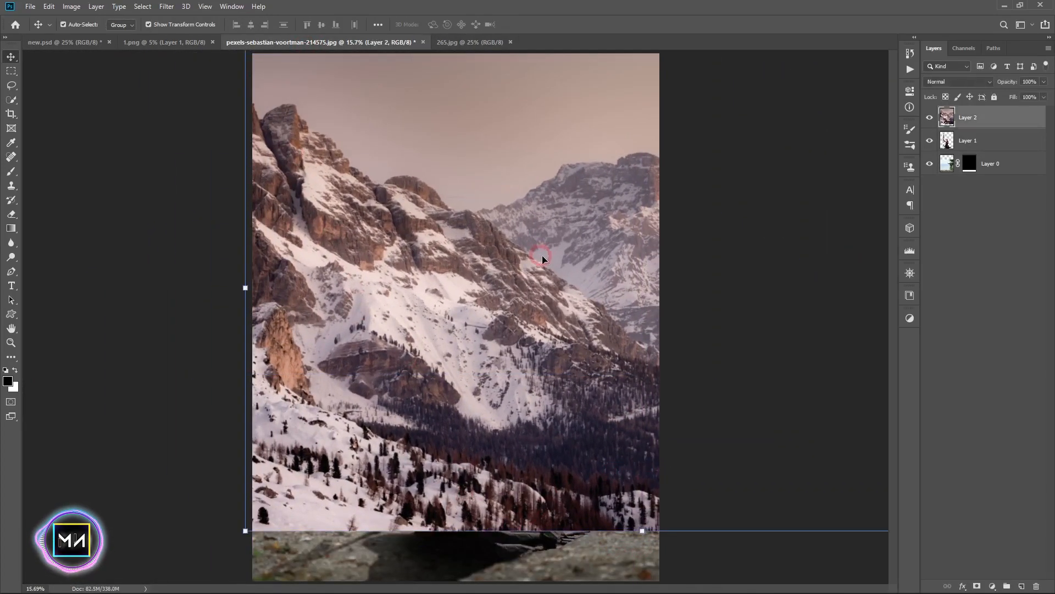
{"action": "left_click_drag", "start_coordinate": [1005, 117], "coordinate": [992, 168]}
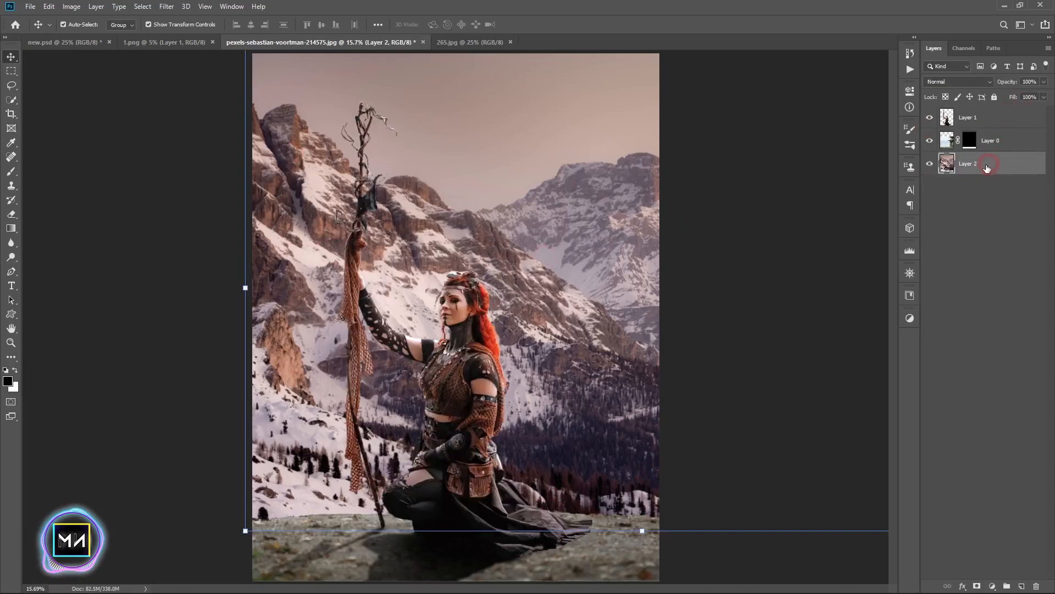
{"action": "left_click", "coordinate": [247, 222]}
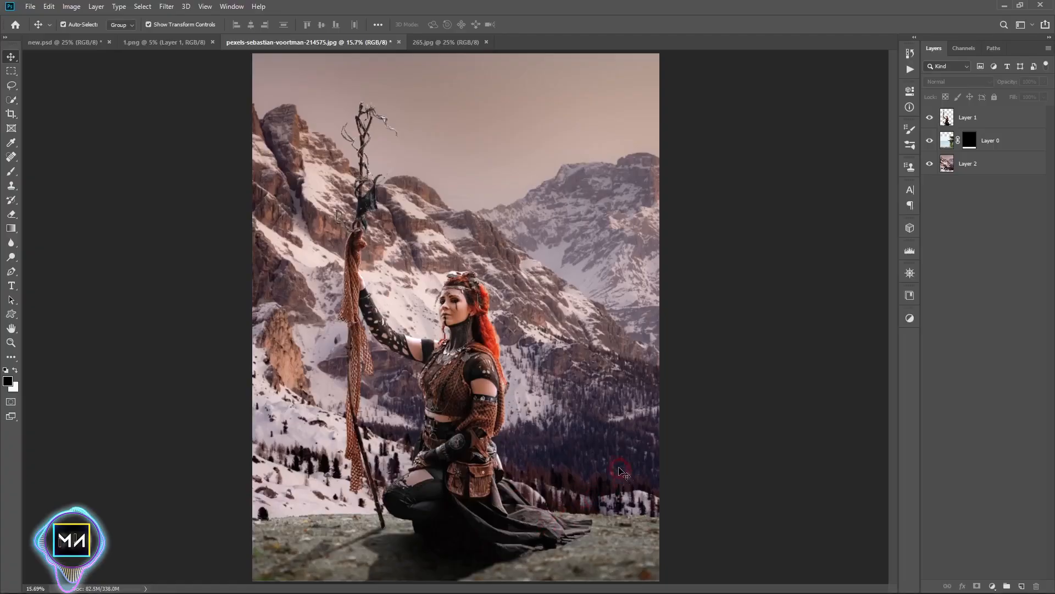
Rename the mountain layer as bg and Layer 0 as fg.
{"action": "left_click", "coordinate": [624, 473]}
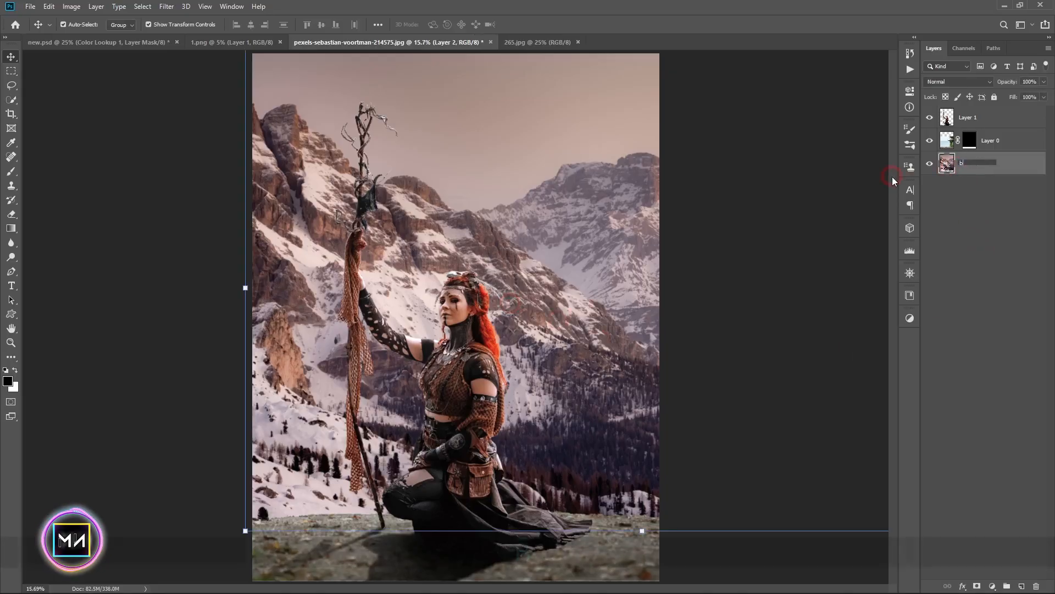
{"action": "type", "text": "g"}
{"action": "left_click", "coordinate": [969, 229]}
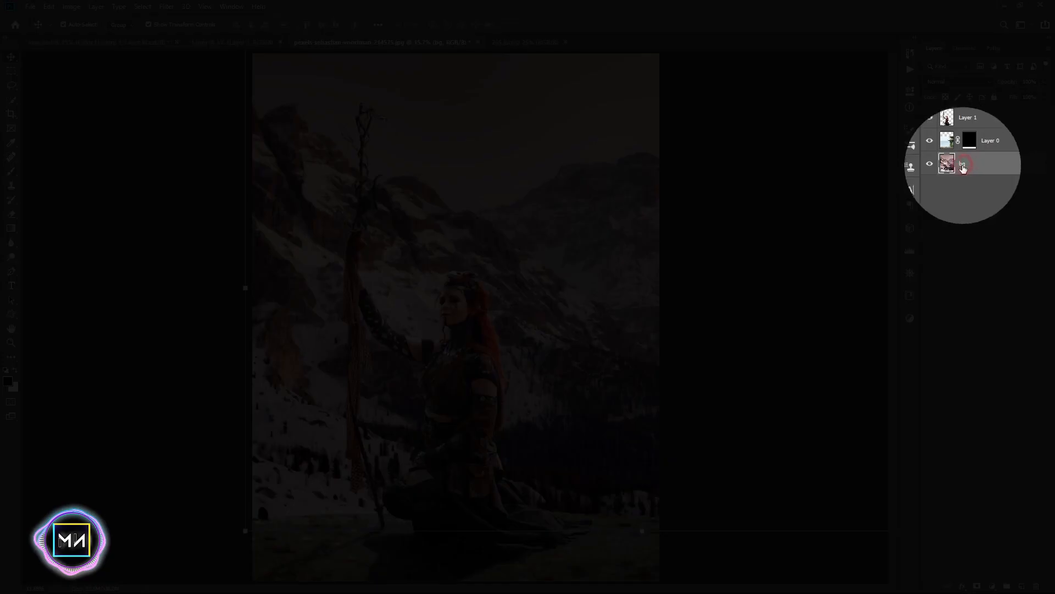
{"action": "double_click", "coordinate": [998, 140]}
{"action": "type", "text": "fg"}
{"action": "left_click", "coordinate": [989, 141]}
Add a Color Lookup adjustment clipped to the bg layer, using the Kodak 5218 Kodak 2395 3DLUT file.
{"action": "left_click", "coordinate": [974, 167]}
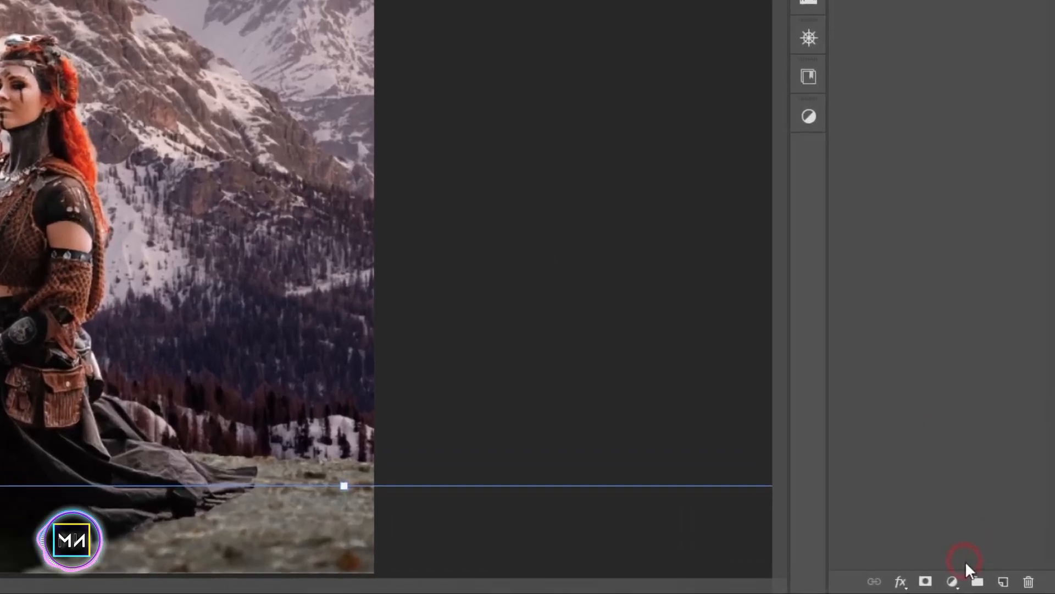
{"action": "left_click", "coordinate": [952, 581]}
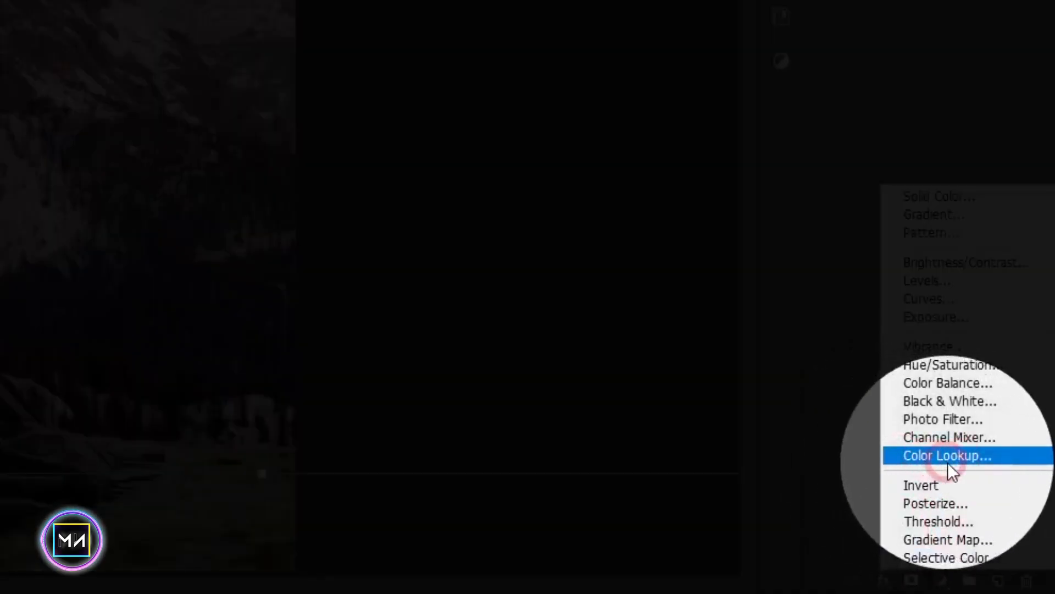
{"action": "left_click", "coordinate": [956, 470]}
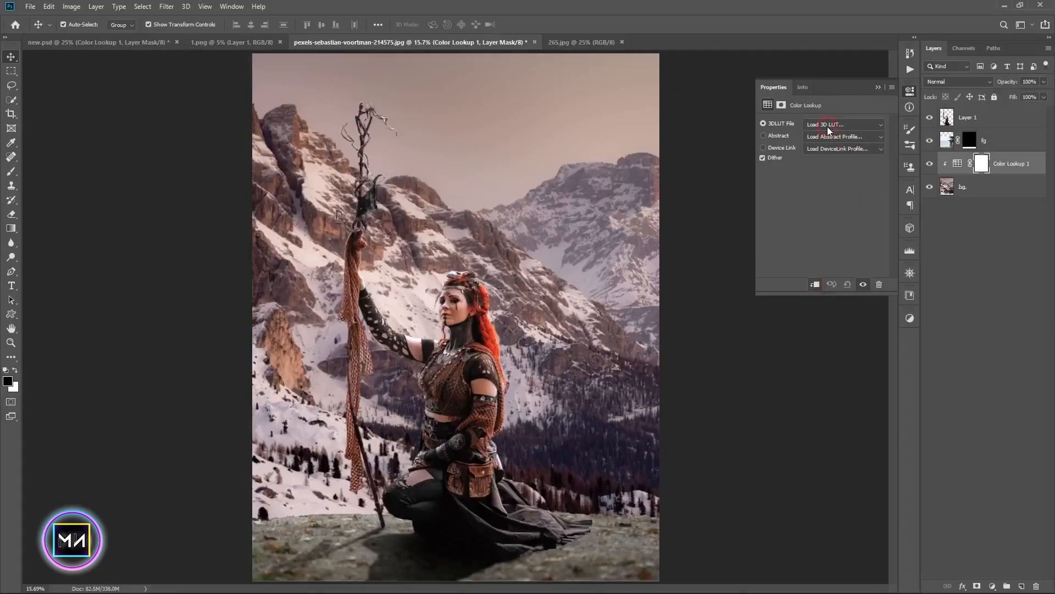
{"action": "left_click", "coordinate": [826, 127]}
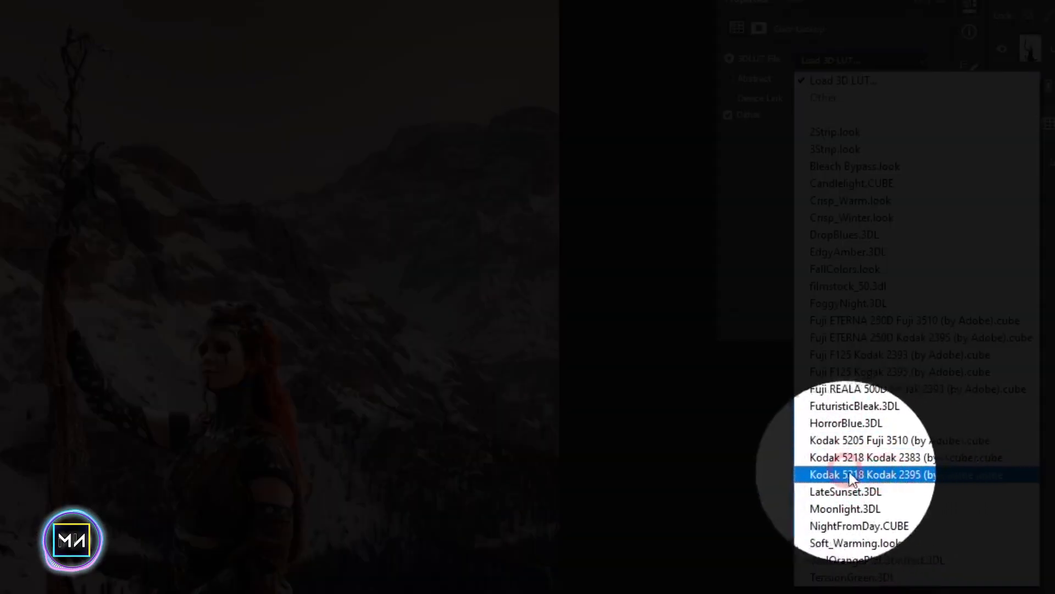
{"action": "left_click", "coordinate": [859, 476]}
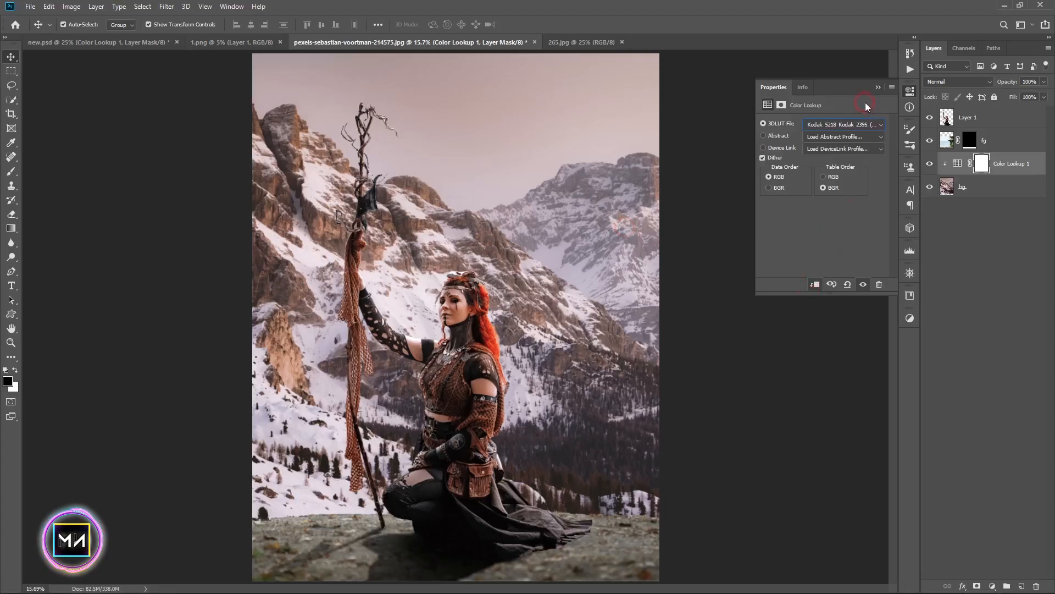
{"action": "left_click", "coordinate": [877, 88]}
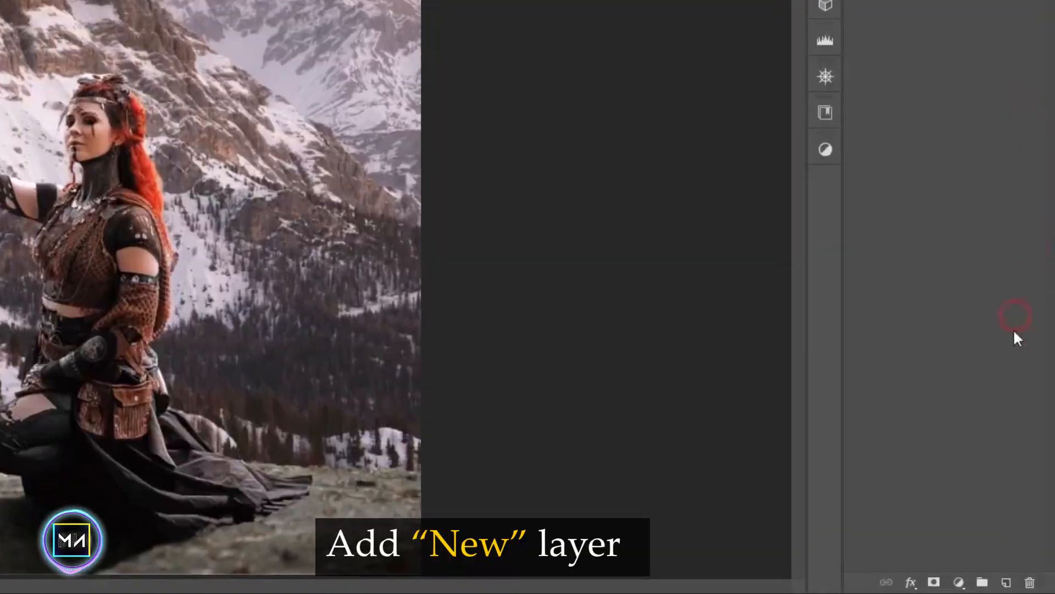
Add a new empty layer between the Color Lookup 1 adjustment and the fg layer, and switch to the Gradient tool.
{"action": "left_click", "coordinate": [1021, 586]}
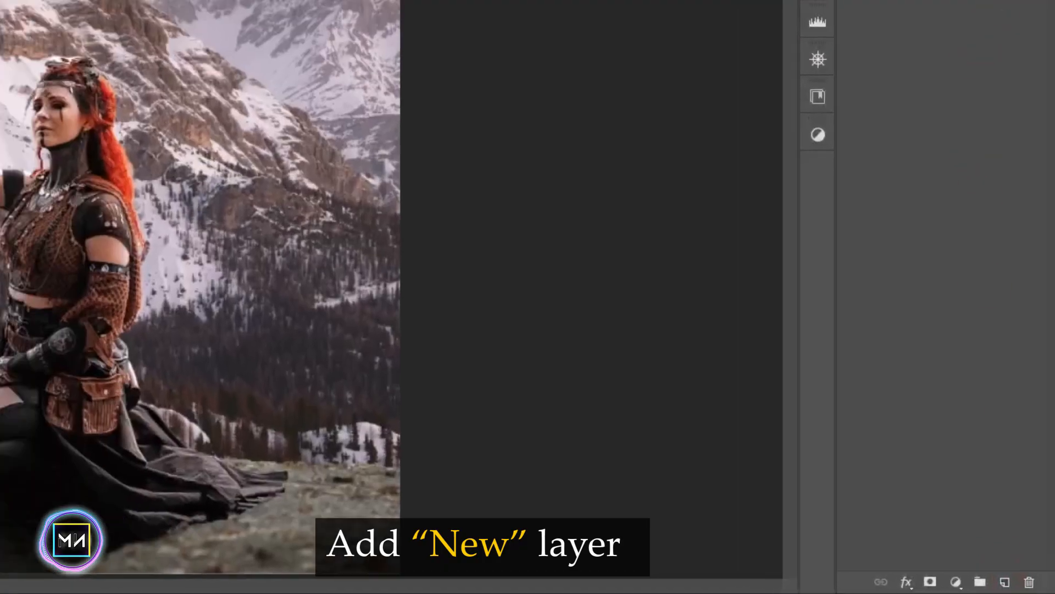
{"action": "left_click", "coordinate": [969, 170]}
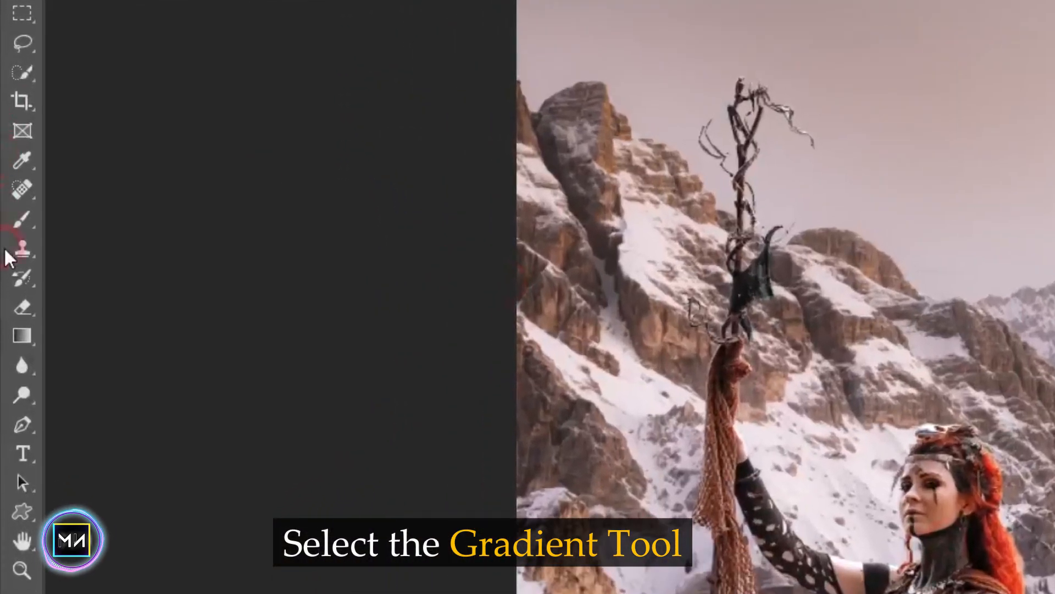
{"action": "right_click", "coordinate": [24, 342]}
{"action": "left_click", "coordinate": [74, 329]}
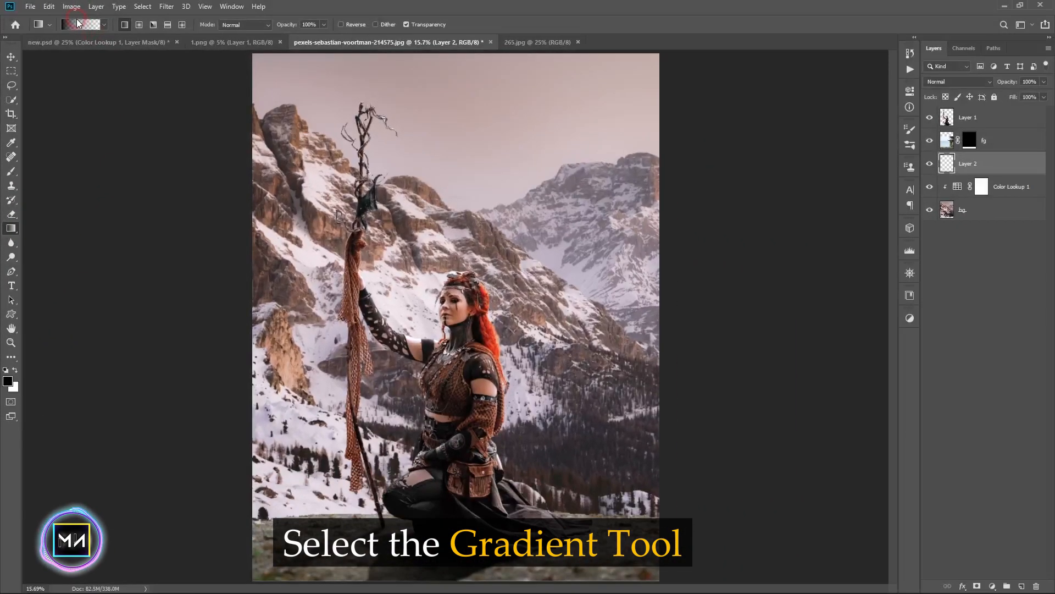
Edit the Foreground to Transparent gradient to run from white to transparent, recolouring its first colour stop and removing the last one.
{"action": "left_click", "coordinate": [76, 23]}
{"action": "left_click", "coordinate": [570, 195]}
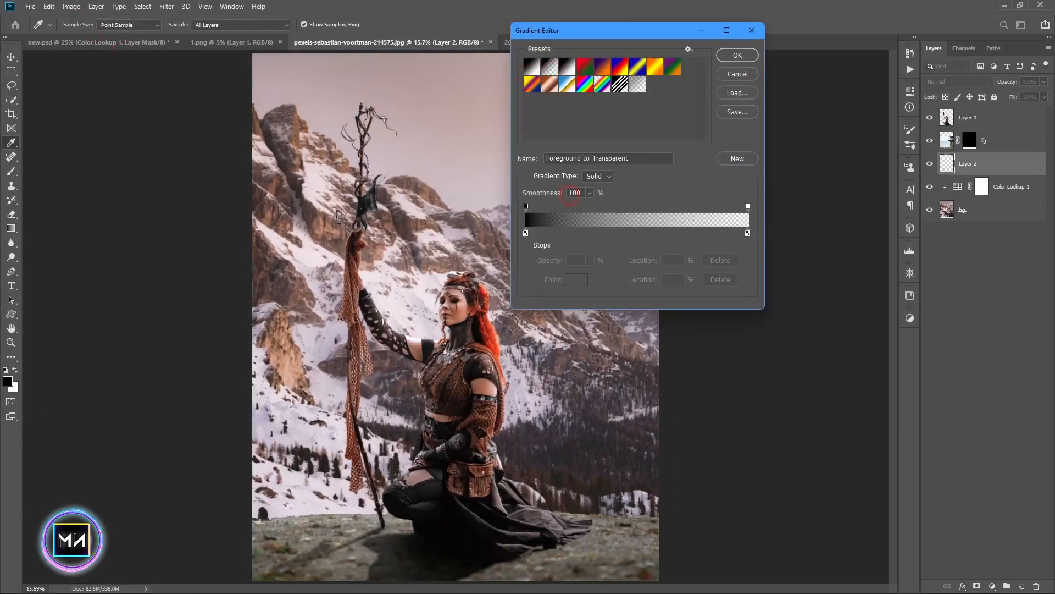
{"action": "left_click", "coordinate": [526, 235]}
{"action": "left_click", "coordinate": [569, 278]}
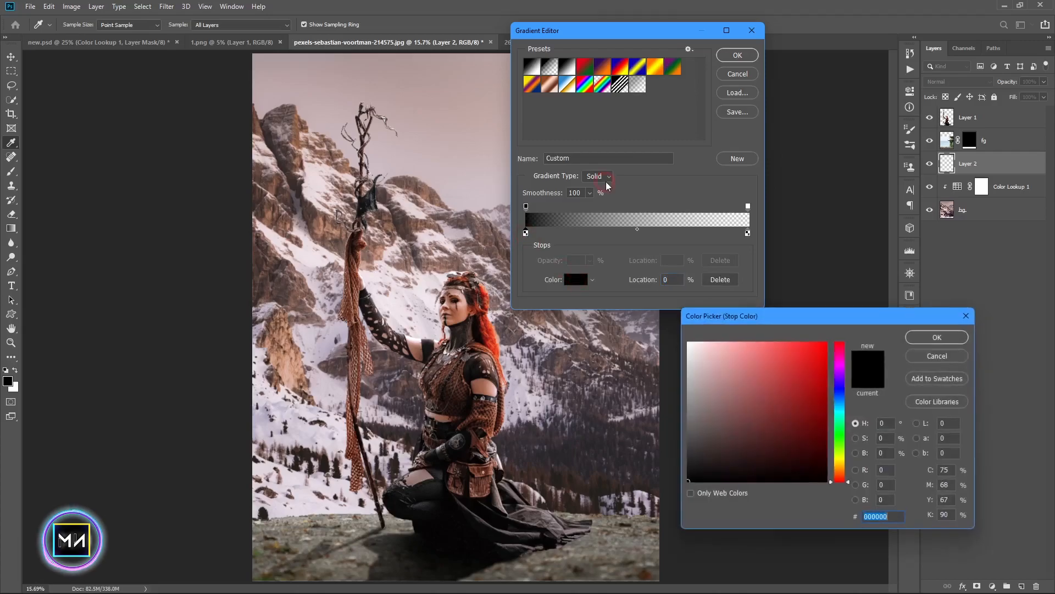
{"action": "left_click_drag", "start_coordinate": [800, 434], "coordinate": [631, 294]}
{"action": "left_click", "coordinate": [948, 341]}
{"action": "left_click_drag", "start_coordinate": [749, 232], "coordinate": [746, 220]}
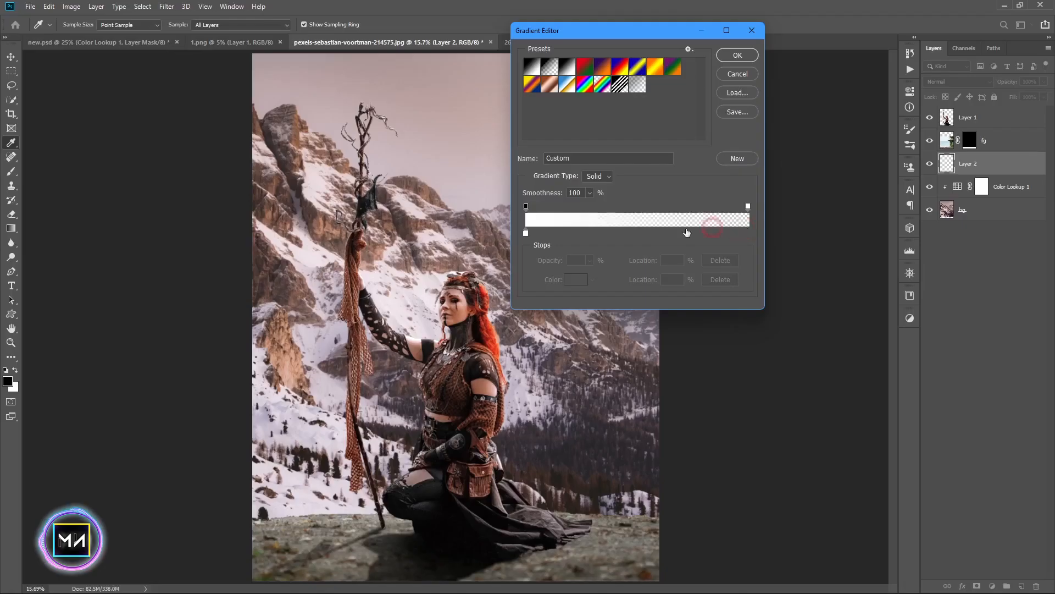
{"action": "left_click", "coordinate": [739, 60]}
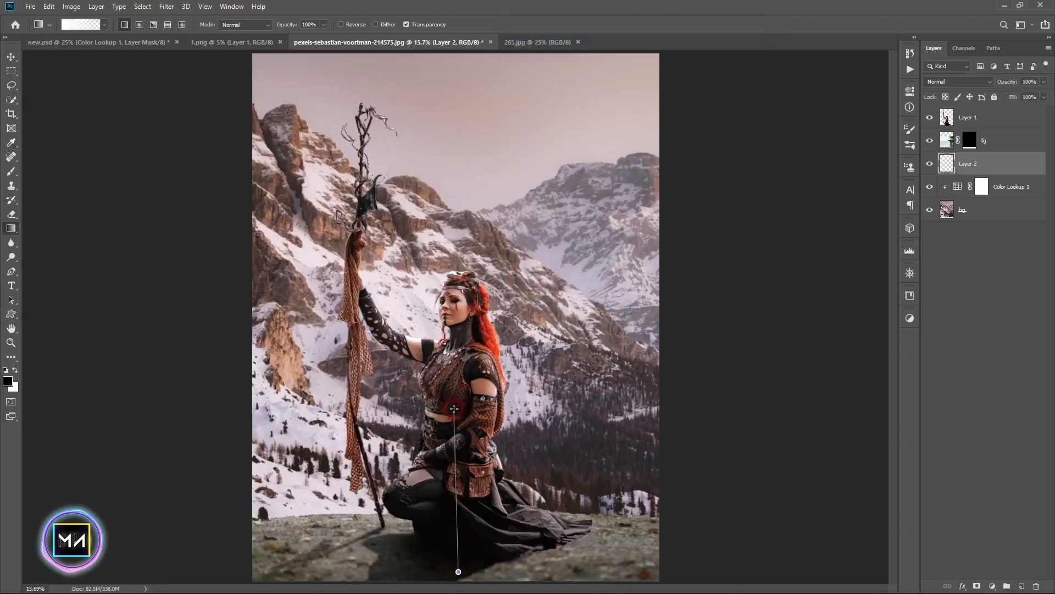
Draw the white gradient vertically from the ground up to the woman's waist as fog, and rename its layer as w.
{"action": "left_click_drag", "start_coordinate": [455, 402], "coordinate": [454, 402]}
{"action": "left_click_drag", "start_coordinate": [572, 495], "coordinate": [573, 495]}
{"action": "left_click", "coordinate": [11, 56]}
{"action": "left_click", "coordinate": [517, 165]}
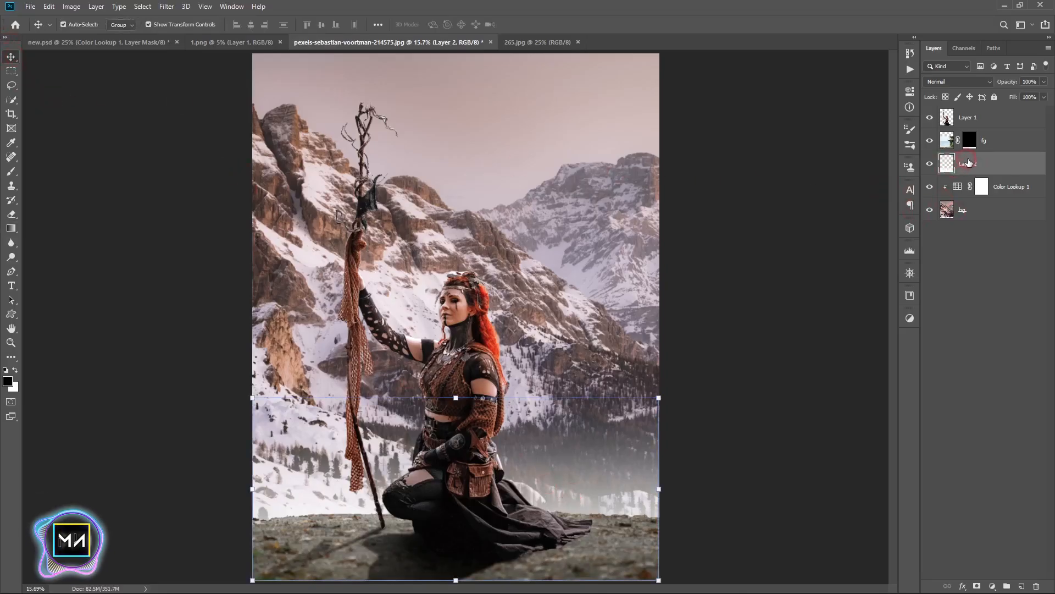
{"action": "type", "text": "w"}
{"action": "left_click", "coordinate": [967, 252]}
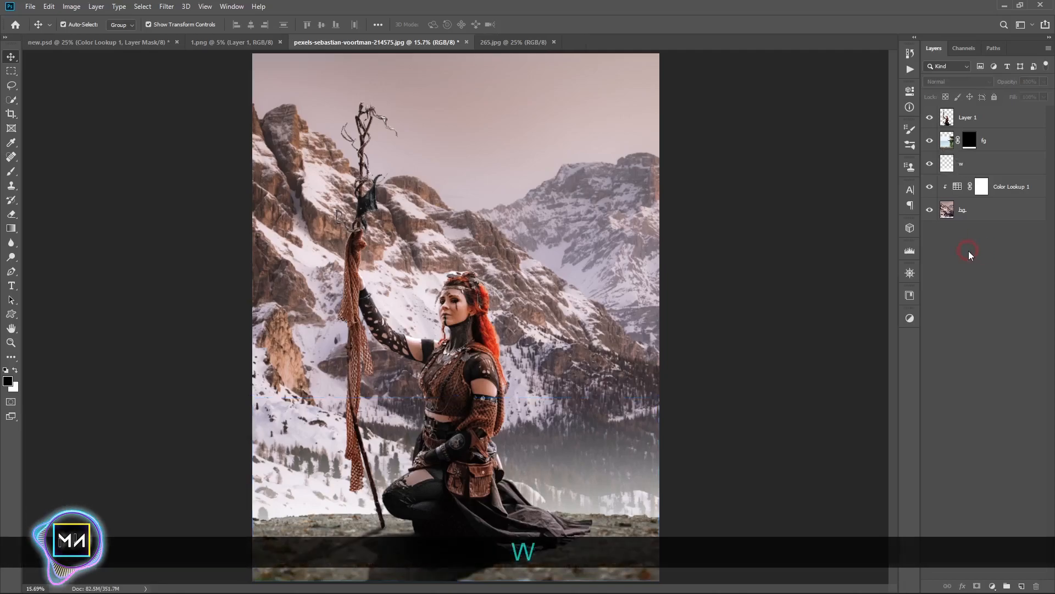
Add a Color Lookup adjustment above the w layer, using the DropBlues.3DL 3DLUT file.
{"action": "left_click", "coordinate": [1010, 171]}
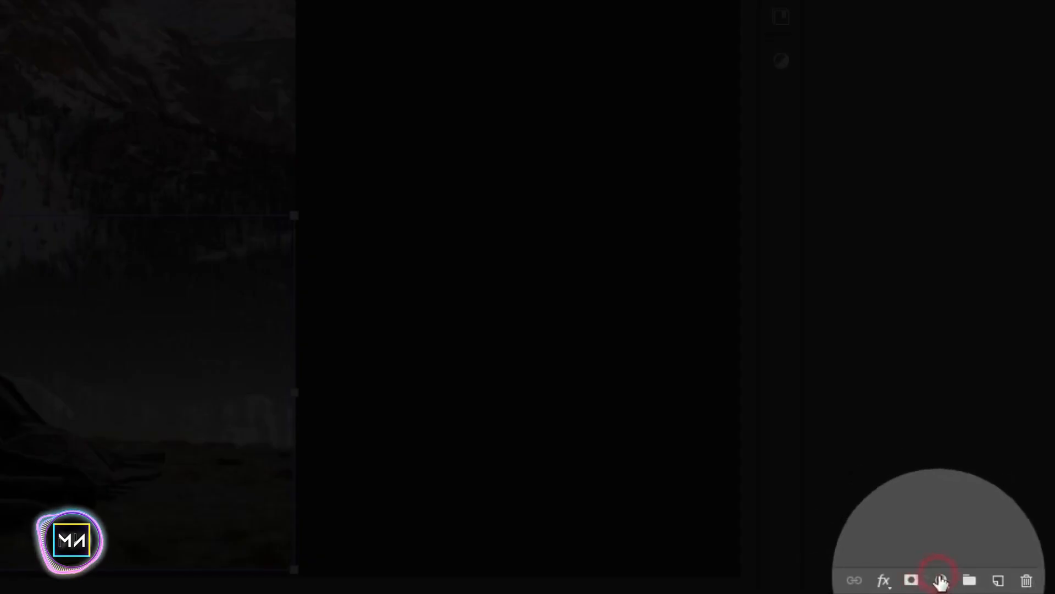
{"action": "left_click", "coordinate": [940, 579]}
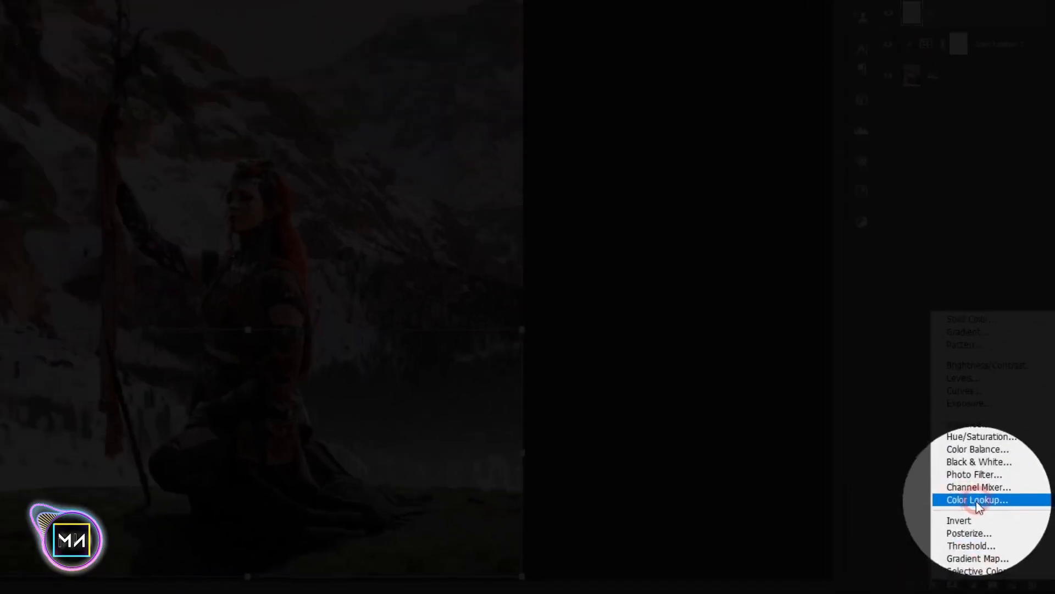
{"action": "left_click", "coordinate": [948, 460]}
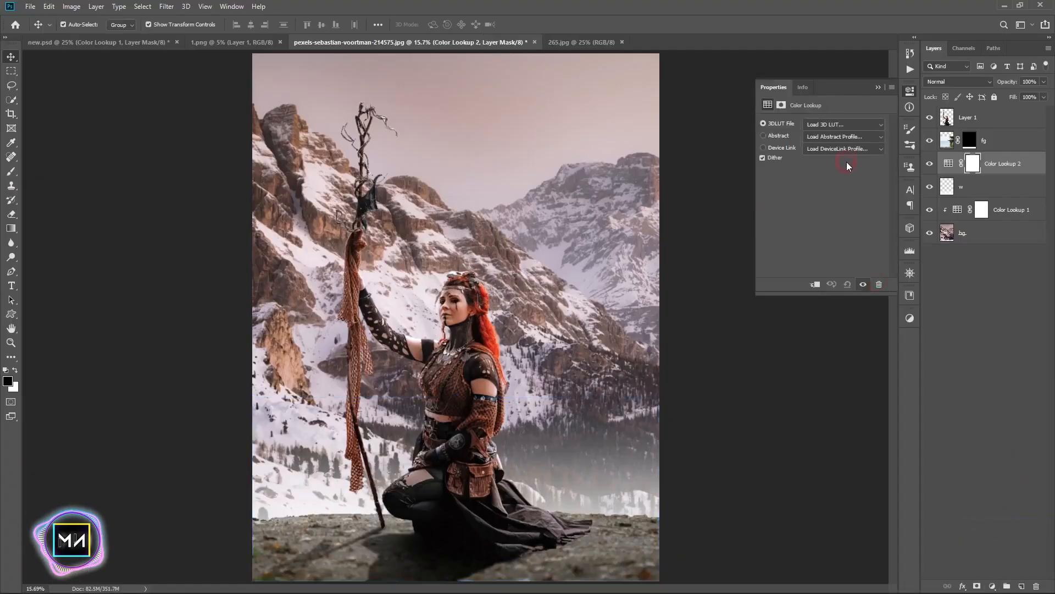
{"action": "left_click", "coordinate": [844, 122]}
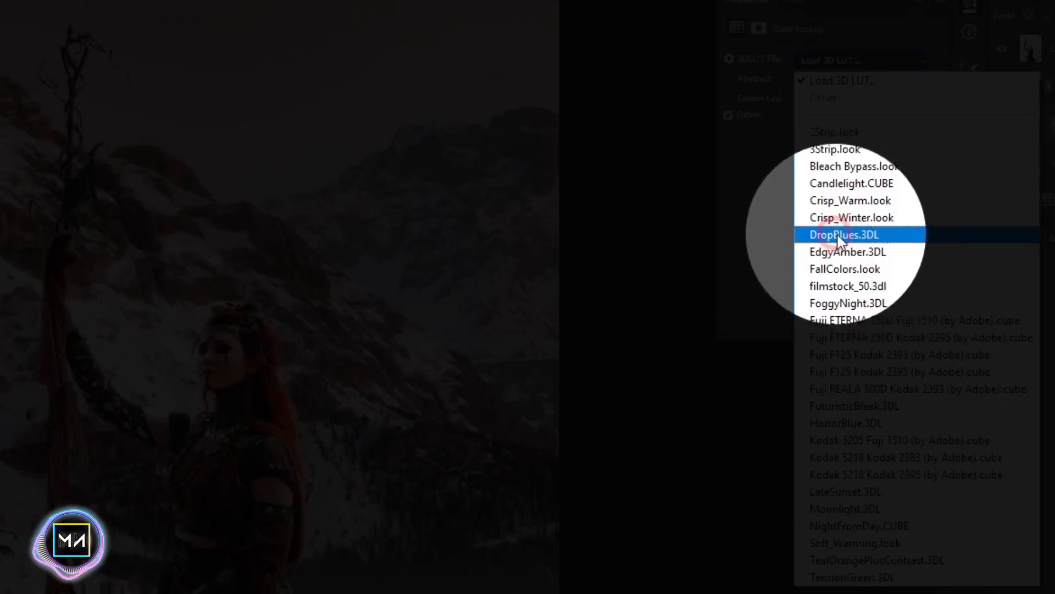
{"action": "left_click", "coordinate": [834, 236]}
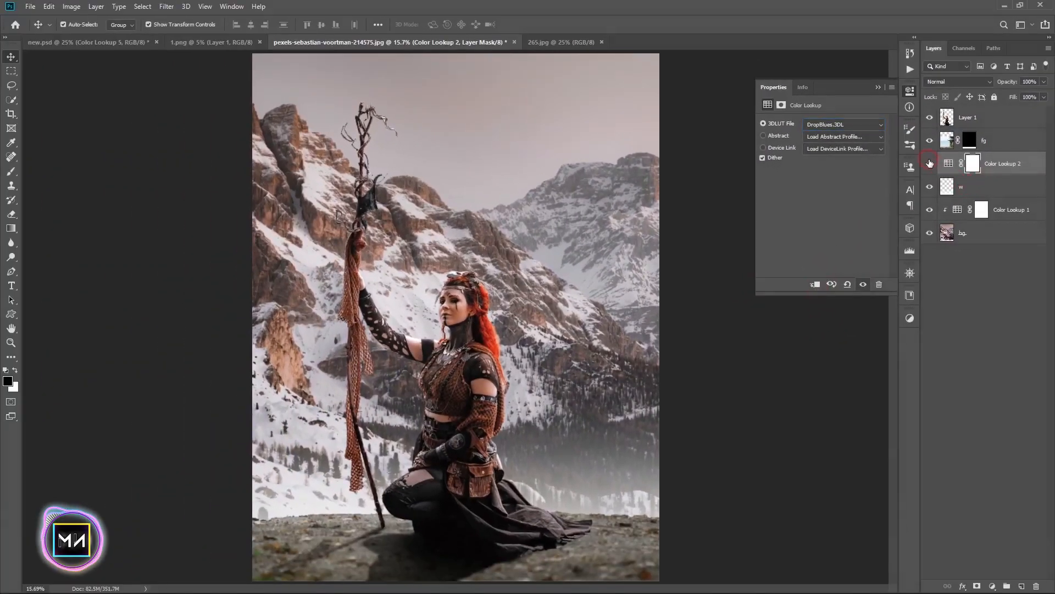
Compare the background with and without the two Color Lookup adjustments and the w fog layer.
{"action": "left_click", "coordinate": [1002, 125]}
{"action": "left_click", "coordinate": [930, 163]}
{"action": "left_click", "coordinate": [929, 211]}
{"action": "left_click", "coordinate": [930, 211]}
{"action": "left_click", "coordinate": [927, 189]}
{"action": "left_click", "coordinate": [926, 189]}
Group the Color Lookup 2, w, Color Lookup 1 and bg layers, naming the group bg.
{"action": "left_click", "coordinate": [908, 91]}
{"action": "left_click", "coordinate": [990, 233], "text": "shift"}
{"action": "right_click", "coordinate": [1005, 203]}
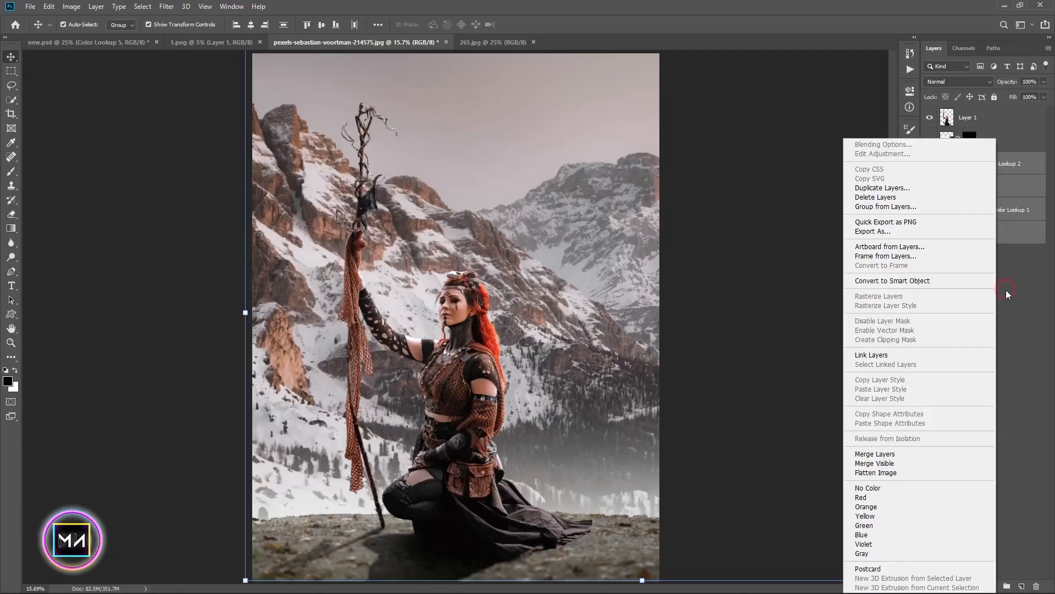
{"action": "left_click", "coordinate": [1008, 293]}
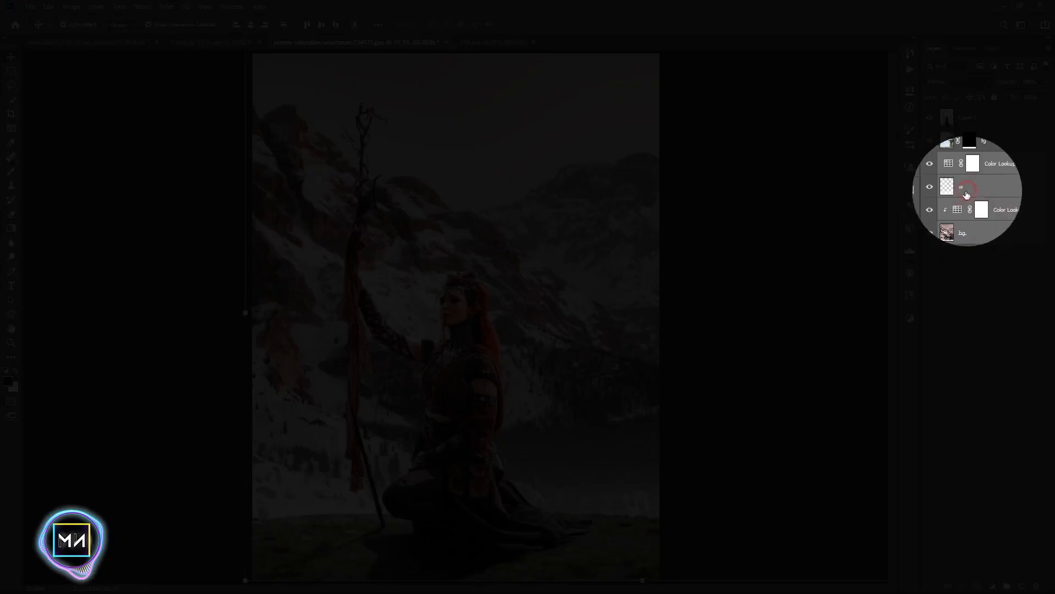
{"action": "left_click", "coordinate": [1006, 586]}
{"action": "type", "text": "bg"}
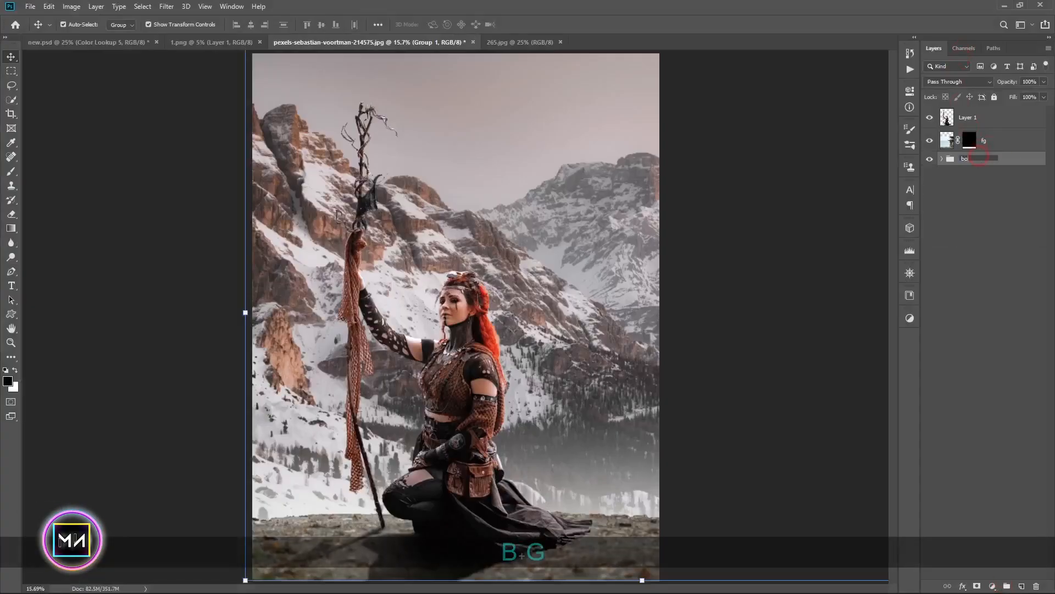
{"action": "left_click", "coordinate": [969, 171]}
Add an Inner Shadow style to the fg layer, reset it to its defaults and set its blend mode to Soft Light.
{"action": "left_click", "coordinate": [993, 148]}
{"action": "right_click", "coordinate": [990, 141]}
{"action": "left_click", "coordinate": [879, 144]}
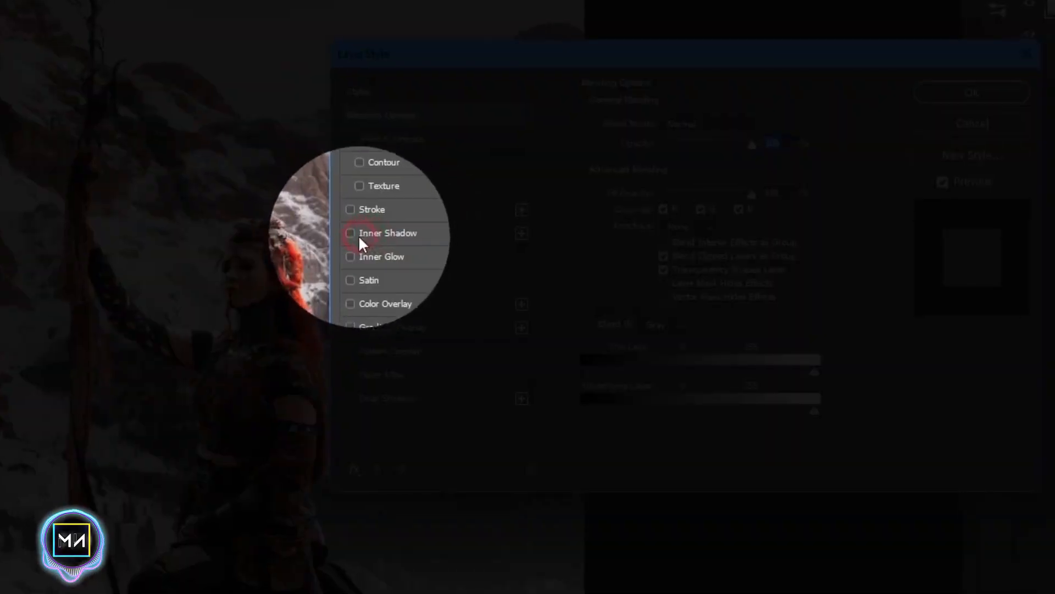
{"action": "left_click", "coordinate": [356, 234]}
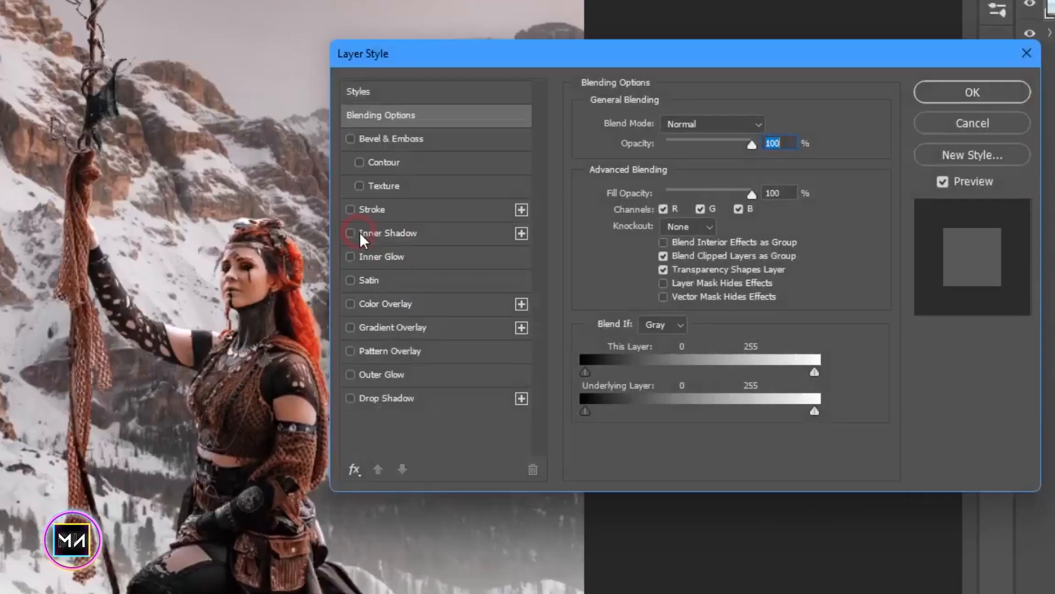
{"action": "left_click", "coordinate": [415, 240]}
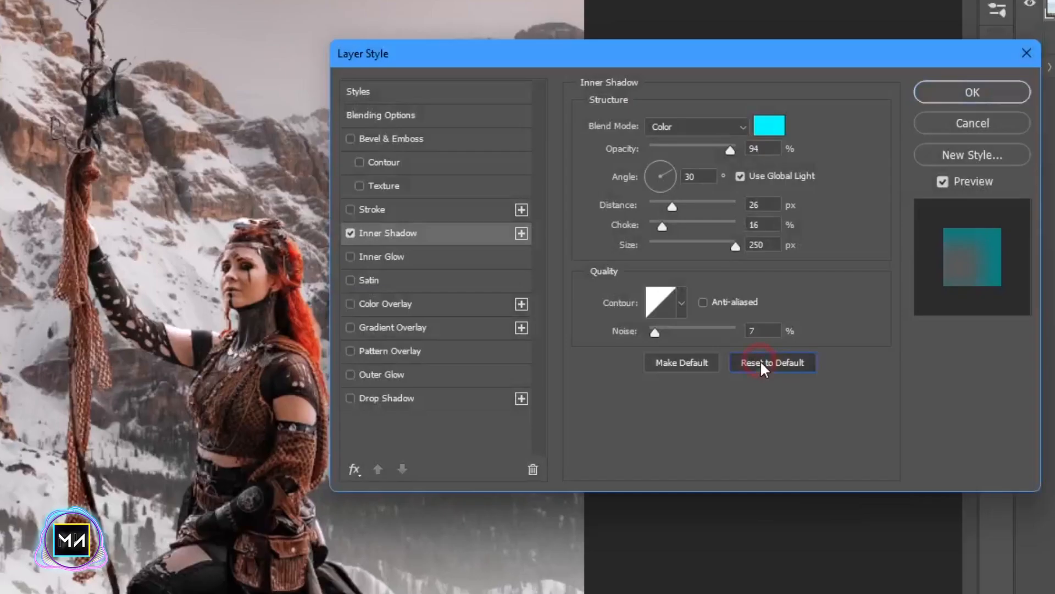
{"action": "left_click", "coordinate": [764, 362]}
{"action": "left_click", "coordinate": [675, 127]}
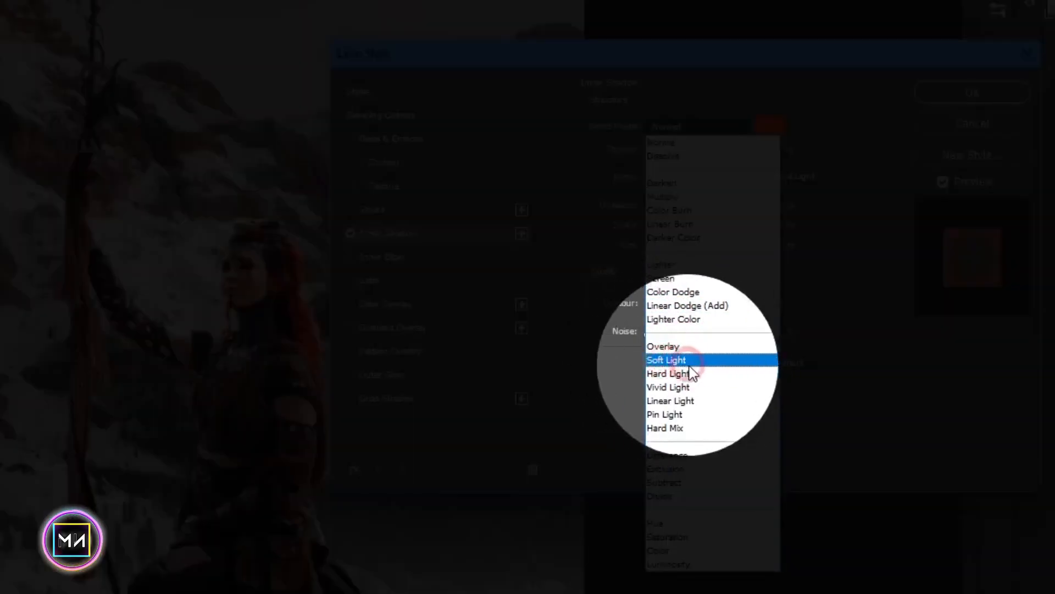
{"action": "left_click", "coordinate": [682, 360]}
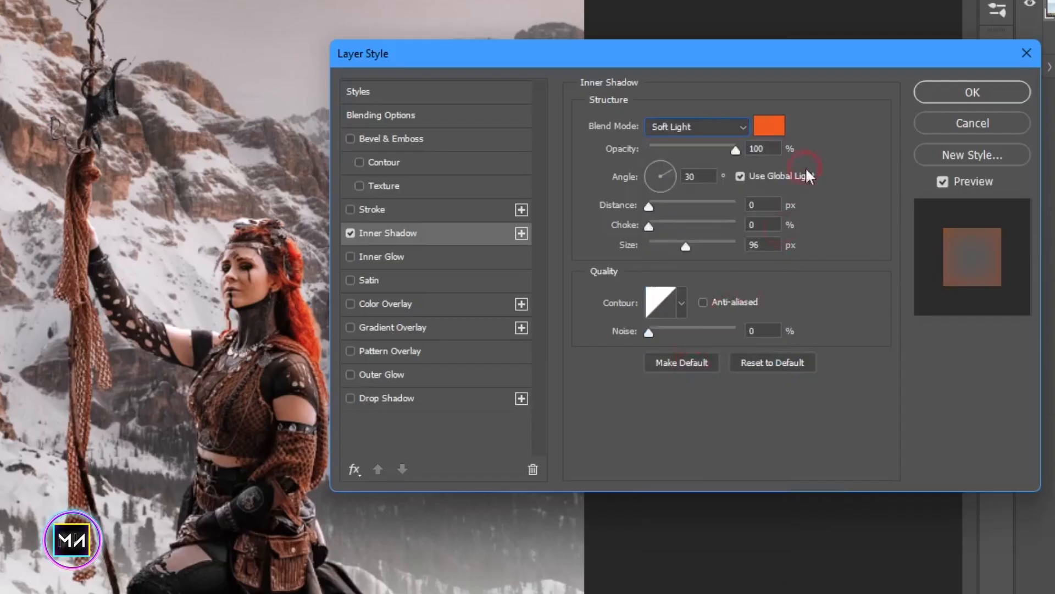
Make the Inner Shadow white, with a distance of 30000 px and a size of 250 px.
{"action": "left_click", "coordinate": [776, 132]}
{"action": "left_click_drag", "start_coordinate": [690, 355], "coordinate": [588, 311]}
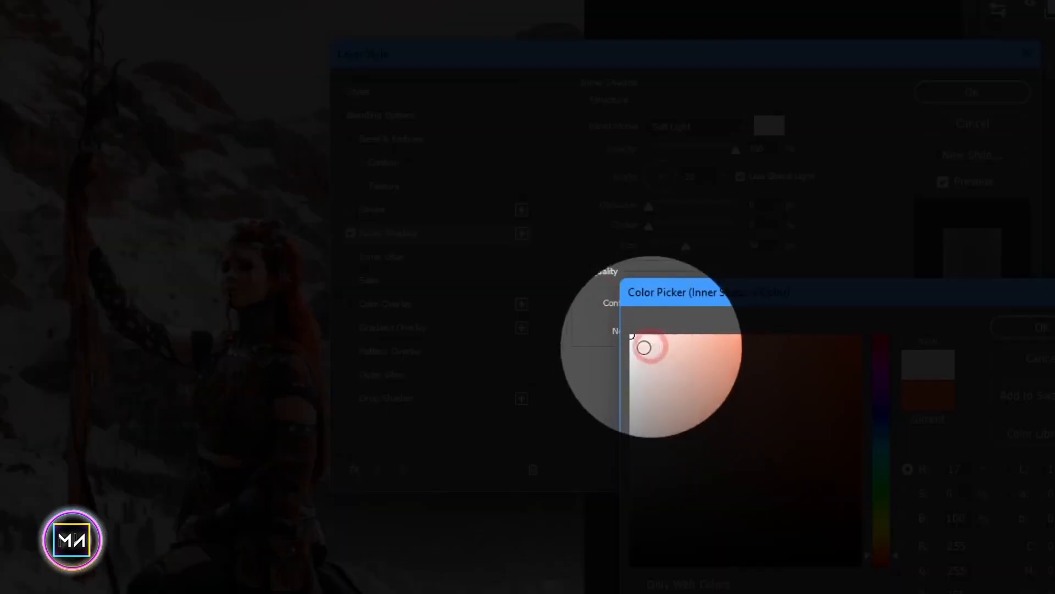
{"action": "left_click", "coordinate": [989, 325]}
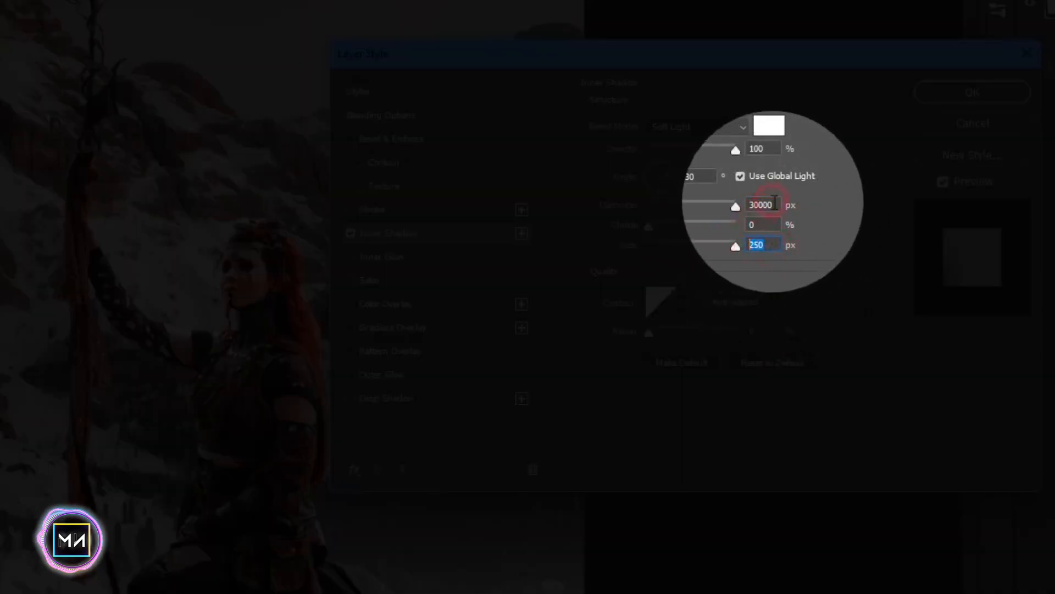
{"action": "left_click", "coordinate": [763, 205]}
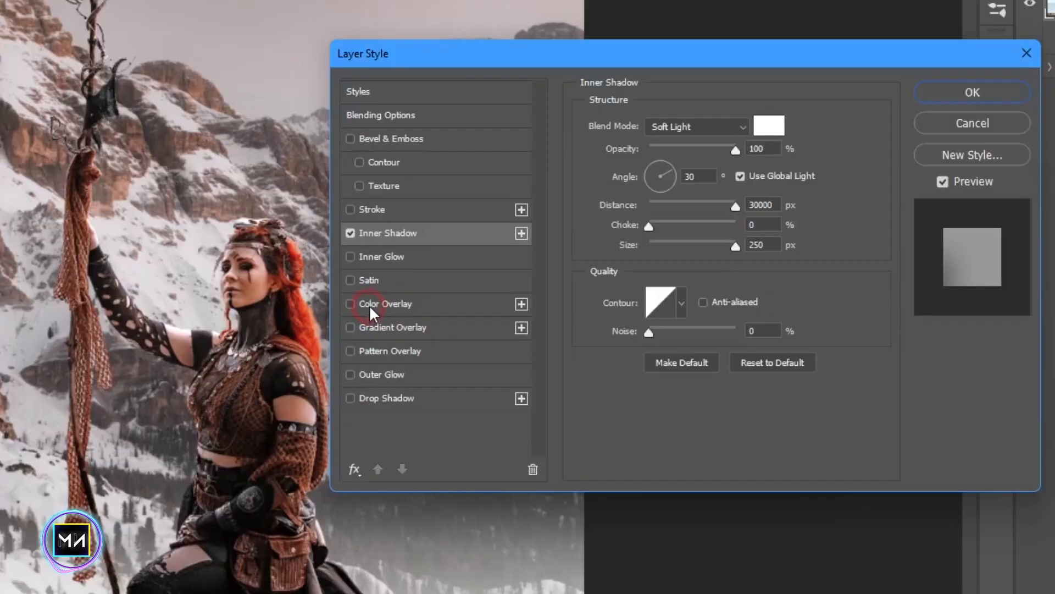
Add a Color Overlay to the fg layer, reset to defaults, with white as its colour and Soft Light blending.
{"action": "left_click", "coordinate": [370, 304]}
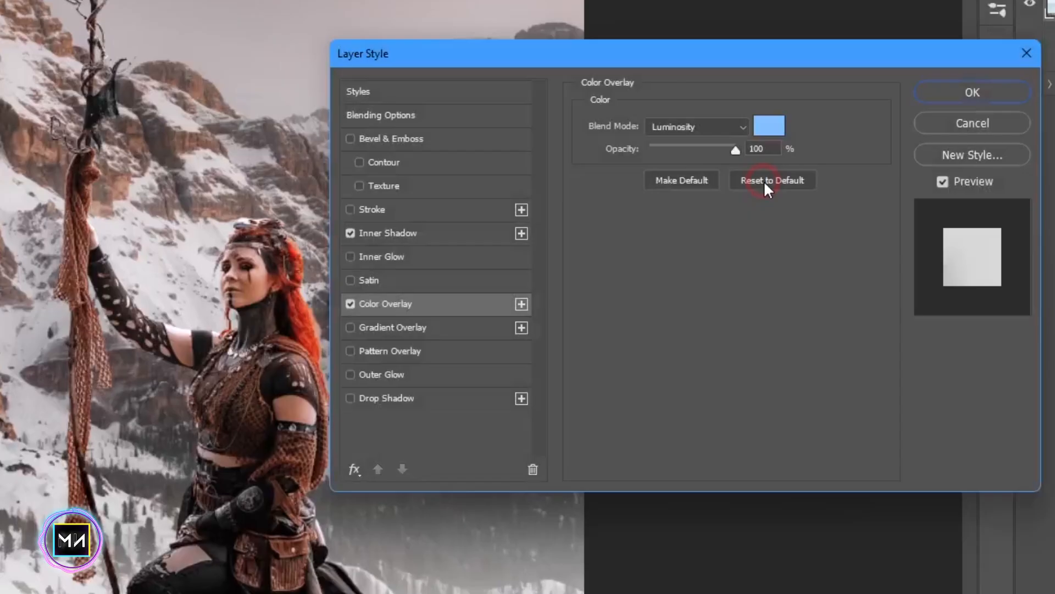
{"action": "left_click", "coordinate": [763, 180]}
{"action": "left_click", "coordinate": [764, 125]}
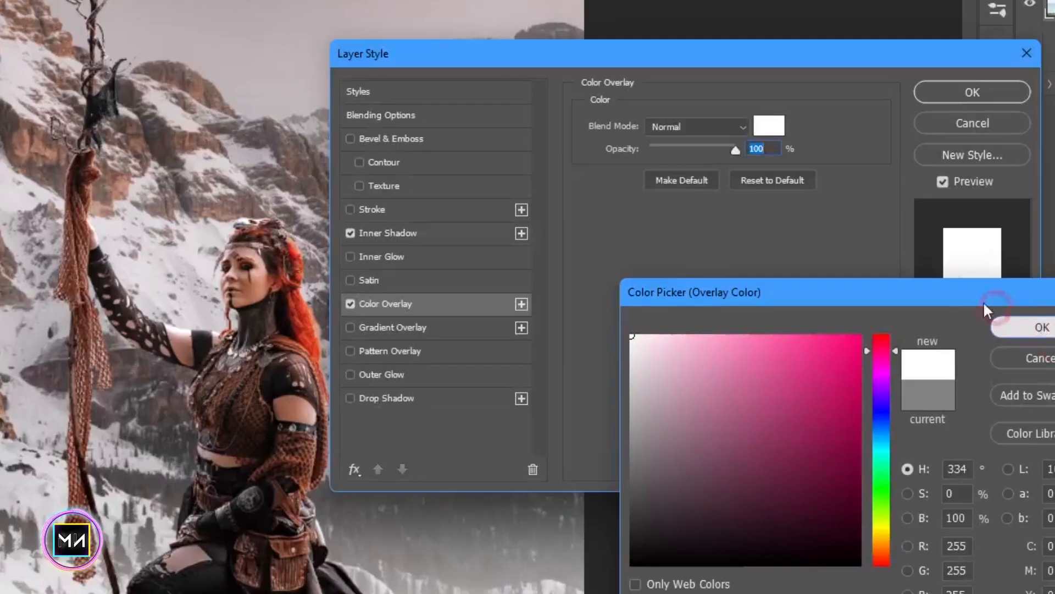
{"action": "left_click", "coordinate": [1028, 327]}
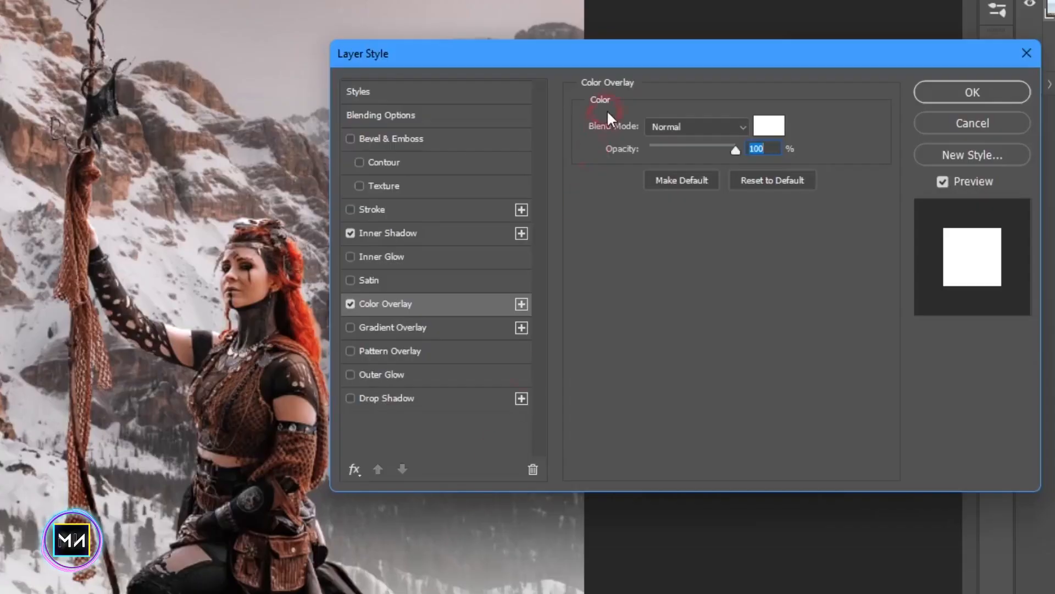
{"action": "left_click", "coordinate": [666, 127]}
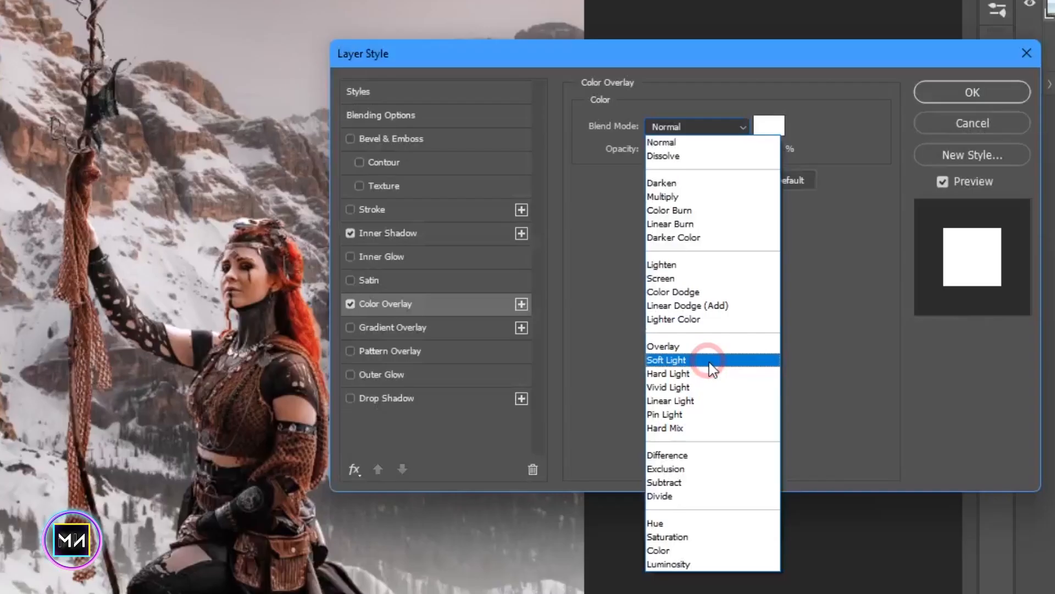
{"action": "left_click", "coordinate": [709, 361]}
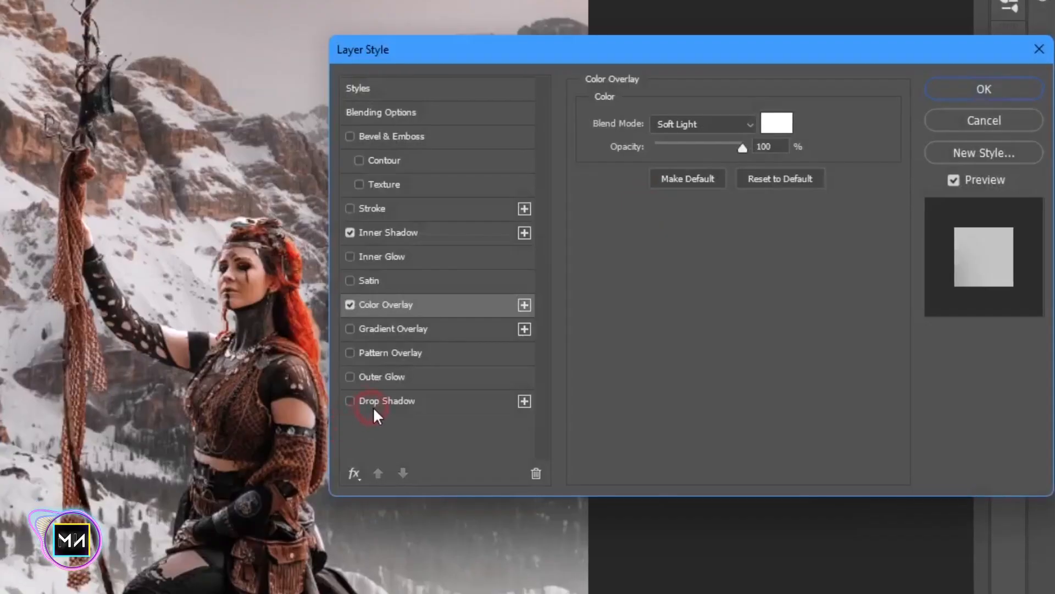
Add a Drop Shadow to the fg layer, reset to defaults, with white as its colour and Luminosity blending.
{"action": "left_click", "coordinate": [352, 402]}
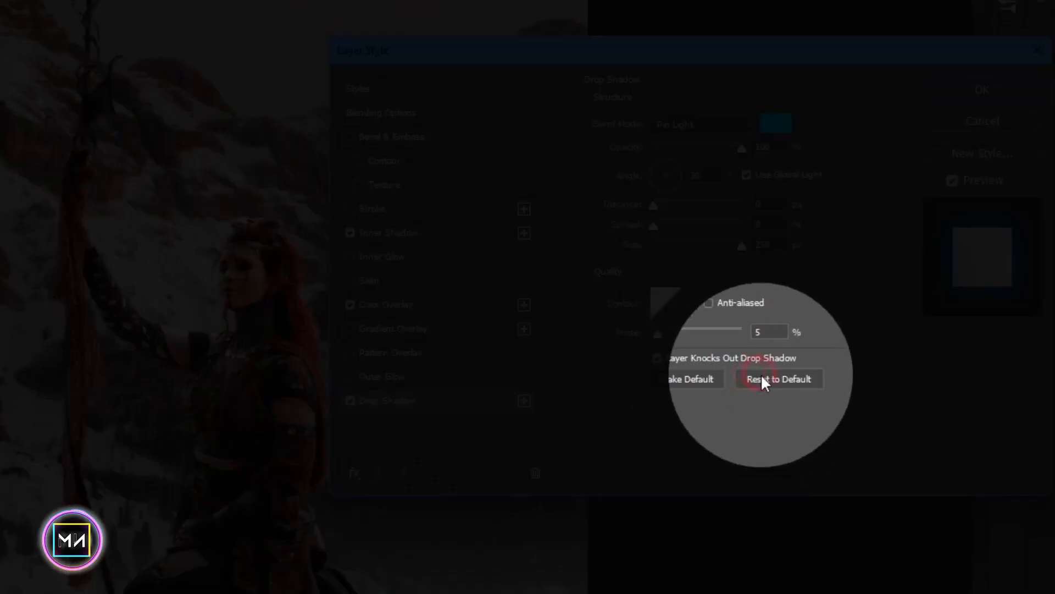
{"action": "left_click", "coordinate": [761, 378]}
{"action": "left_click", "coordinate": [777, 123]}
{"action": "left_click_drag", "start_coordinate": [704, 346], "coordinate": [633, 335]}
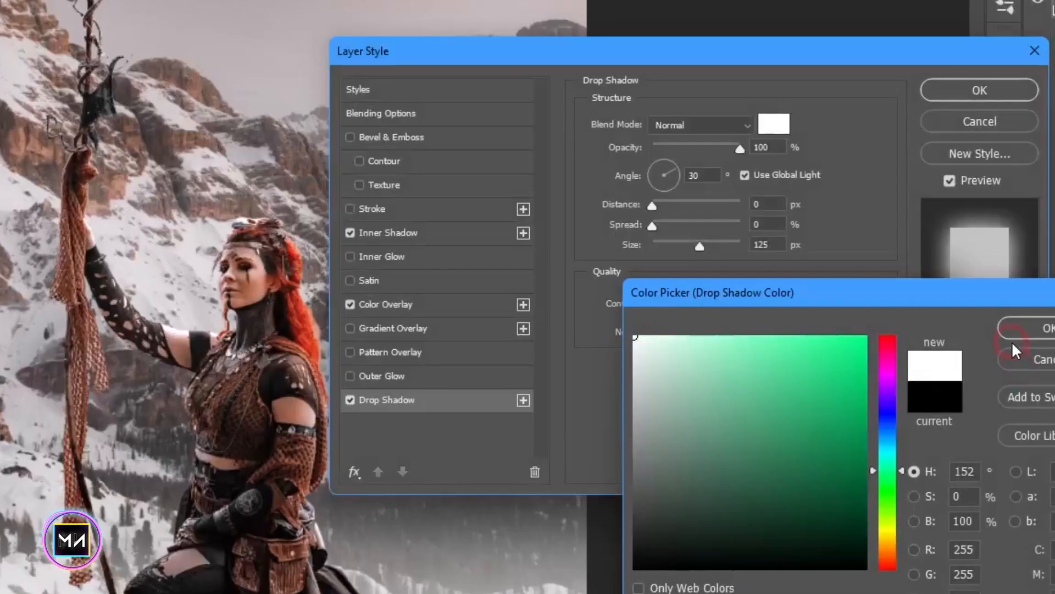
{"action": "left_click", "coordinate": [1013, 333]}
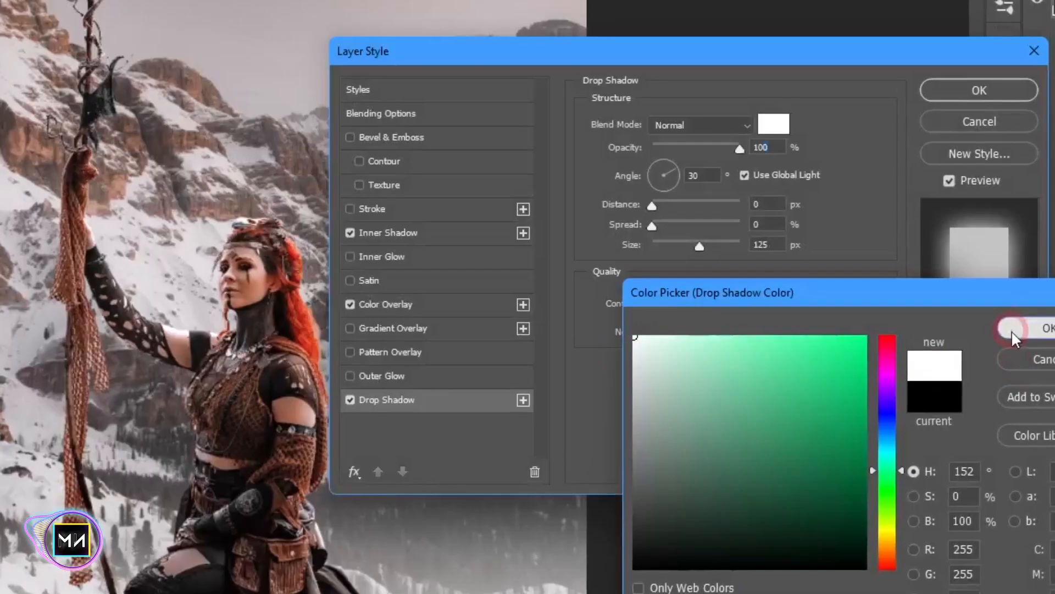
{"action": "left_click", "coordinate": [709, 125]}
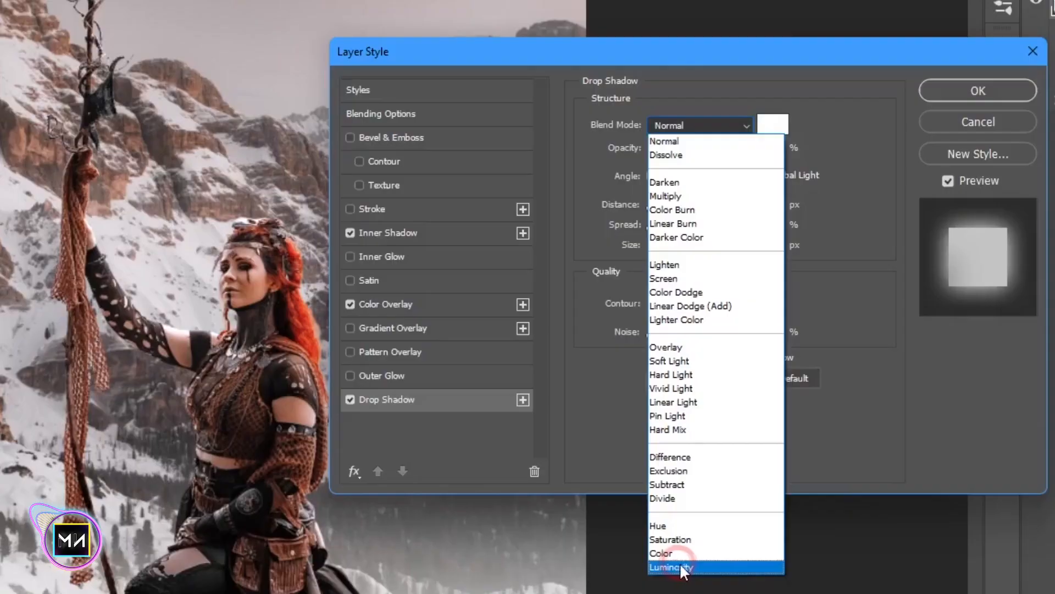
{"action": "left_click", "coordinate": [677, 564]}
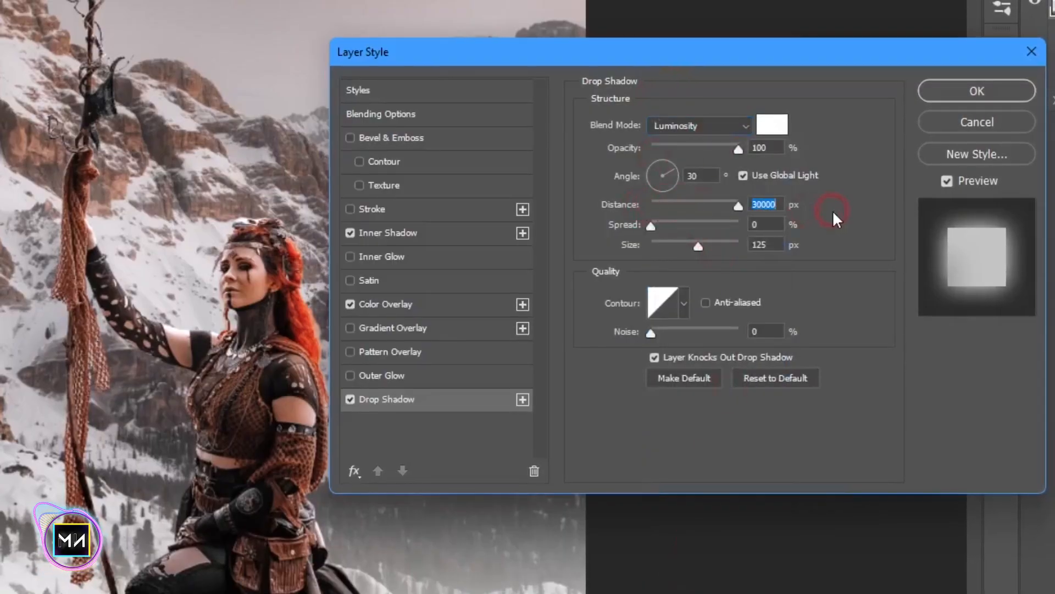
Set the Drop Shadow's distance to 67 px, size to 139 px and noise to 5%, and apply the layer style.
{"action": "left_click_drag", "start_coordinate": [685, 207], "coordinate": [704, 210]}
{"action": "mouse_move", "coordinate": [699, 249]}
{"action": "left_mouse_down"}
{"action": "mouse_move", "coordinate": [682, 249]}
{"action": "mouse_move", "coordinate": [702, 248]}
{"action": "left_mouse_up"}
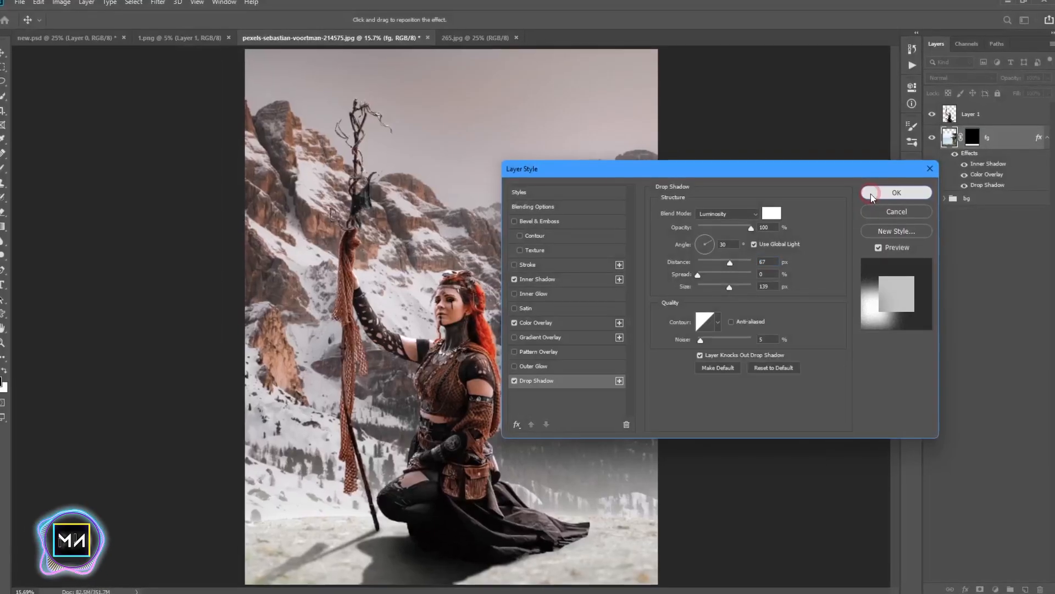
{"action": "left_click", "coordinate": [875, 193]}
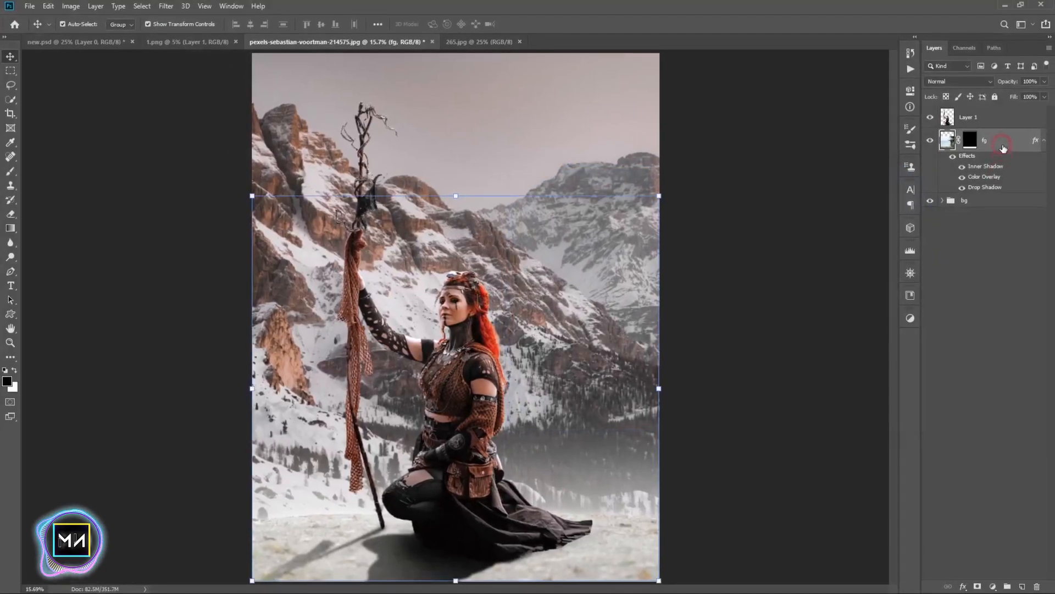
Create a new group, move the fg layer into it and name the group fg.
{"action": "key", "text": "ctrl+g"}
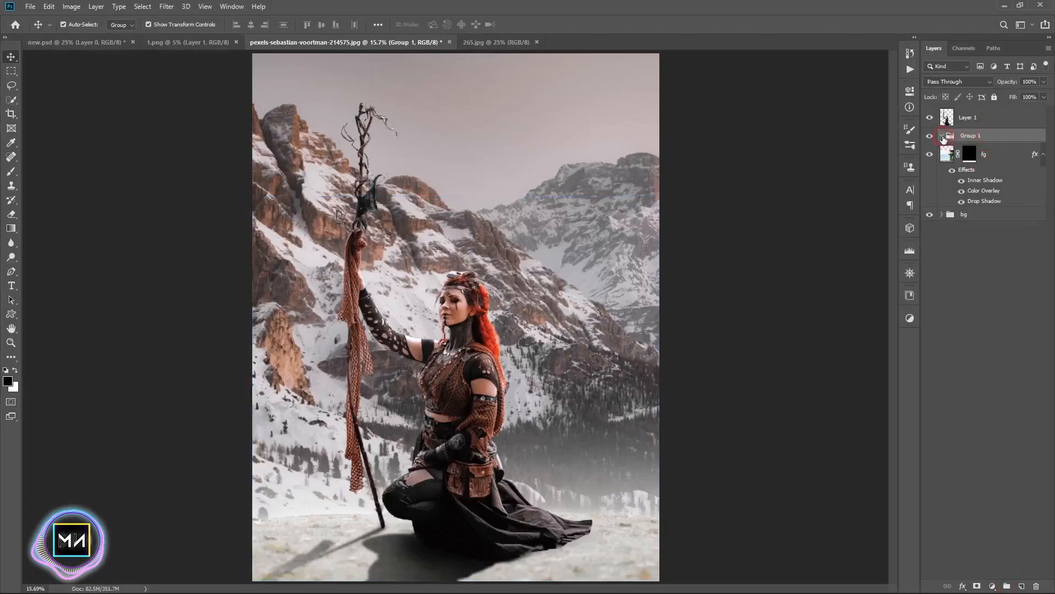
{"action": "left_click_drag", "start_coordinate": [997, 155], "coordinate": [987, 138]}
{"action": "left_click", "coordinate": [940, 136]}
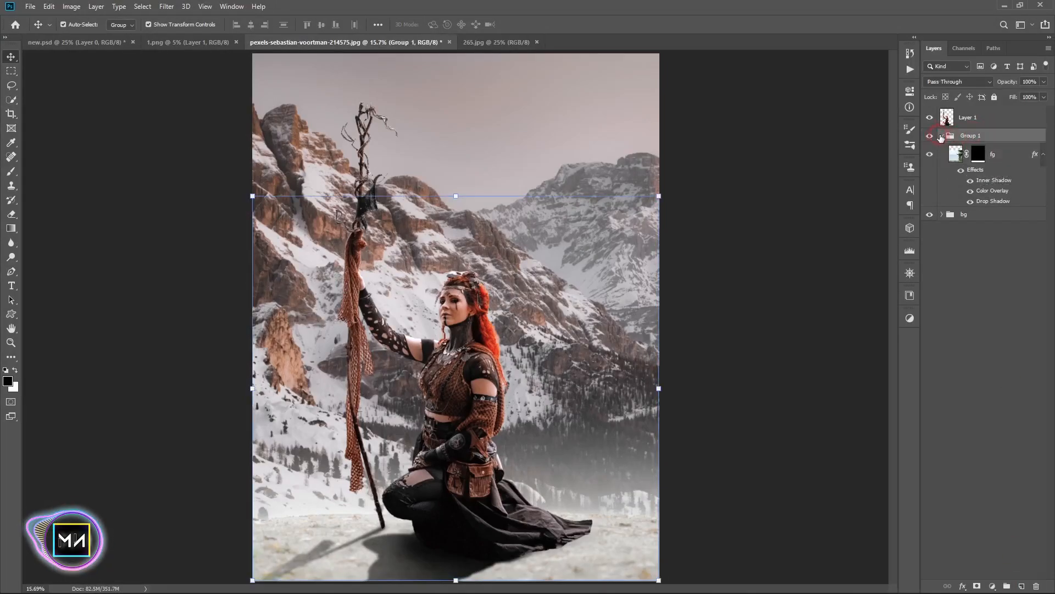
{"action": "left_click", "coordinate": [941, 136]}
{"action": "double_click", "coordinate": [968, 136]}
{"action": "type", "text": "fg"}
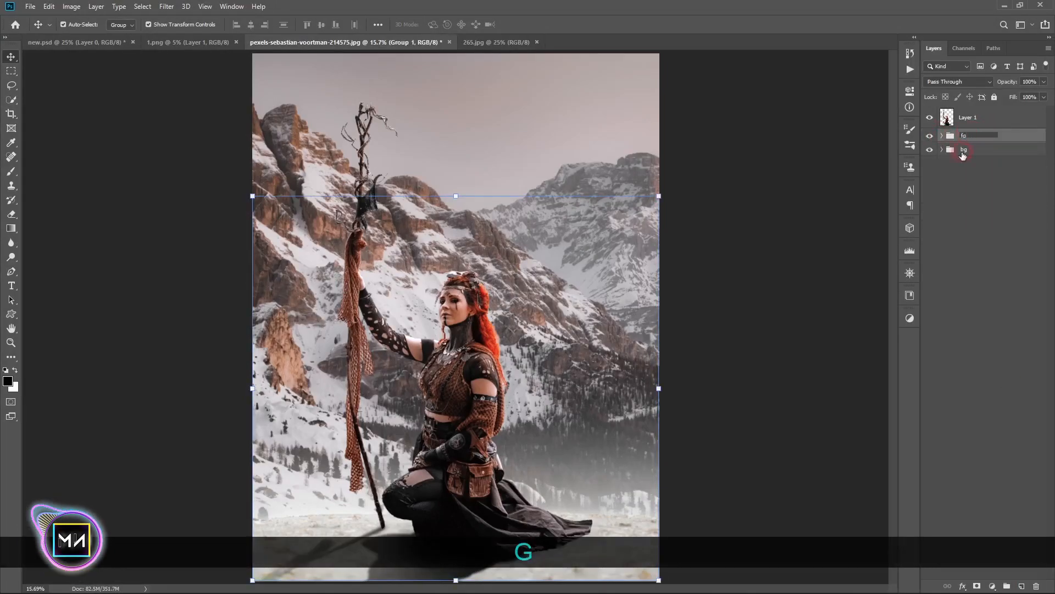
{"action": "left_click", "coordinate": [966, 153]}
Remove the yellowish spot in the ground's lower-right corner on the fg layer with the Spot Healing Brush.
{"action": "left_click", "coordinate": [940, 136]}
{"action": "left_click", "coordinate": [956, 155]}
{"action": "key", "text": "w"}
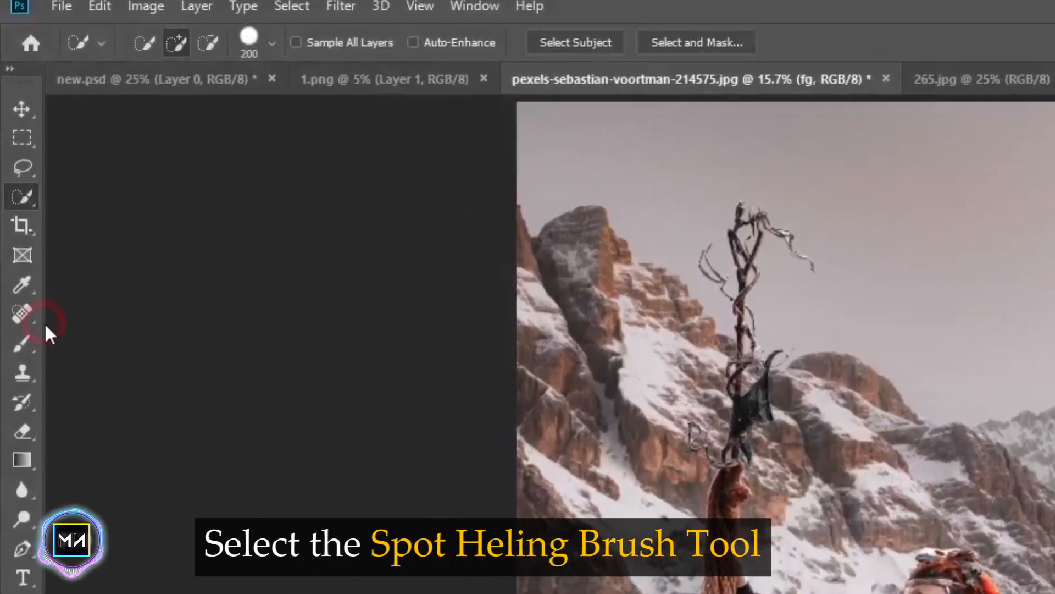
{"action": "left_click", "coordinate": [21, 316]}
{"action": "right_click", "coordinate": [21, 316]}
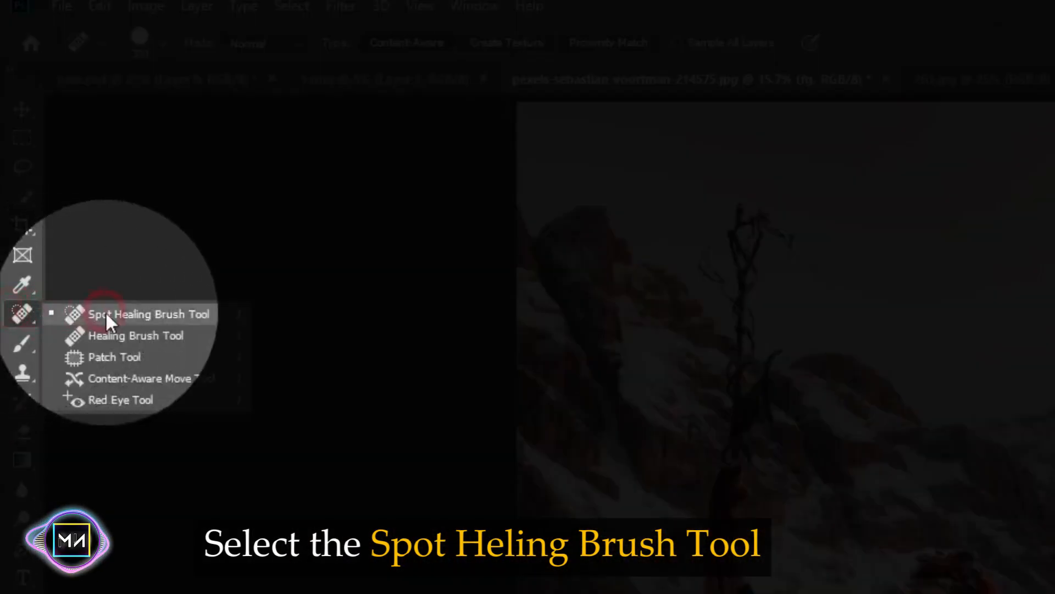
{"action": "left_click", "coordinate": [128, 318]}
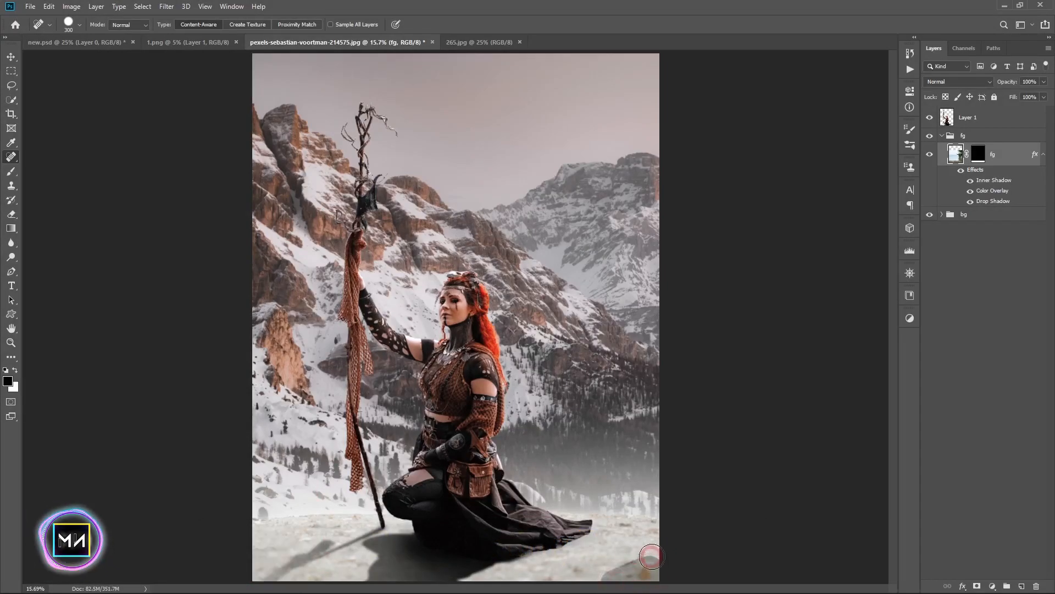
{"action": "left_click_drag", "start_coordinate": [652, 557], "coordinate": [607, 572]}
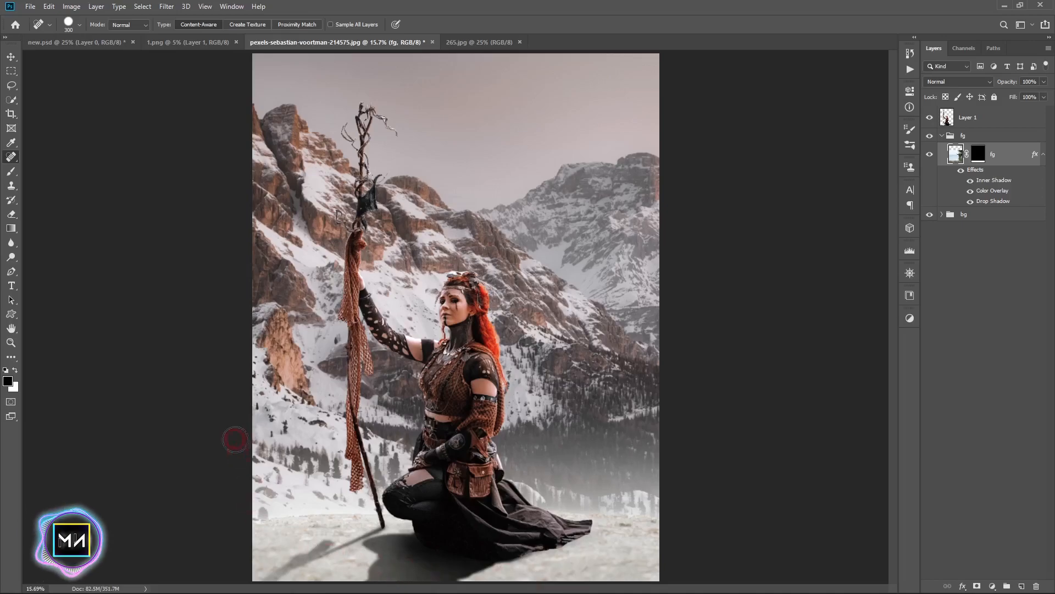
Add a Color Lookup adjustment layer above the fg layer inside the fg group and load the FoggyNight.3DL LUT.
{"action": "left_click", "coordinate": [10, 57]}
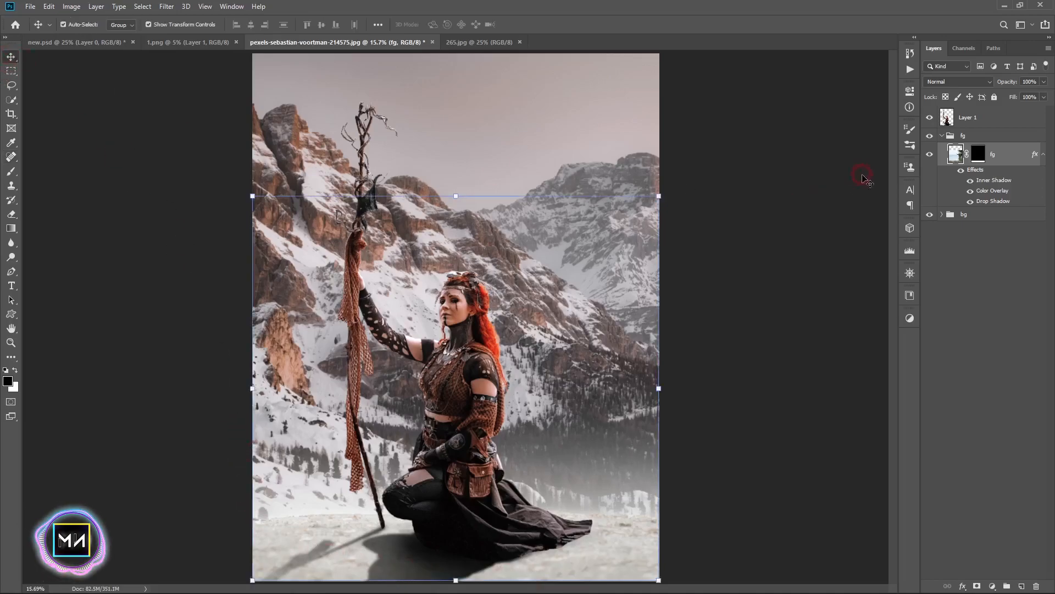
{"action": "left_click", "coordinate": [942, 136]}
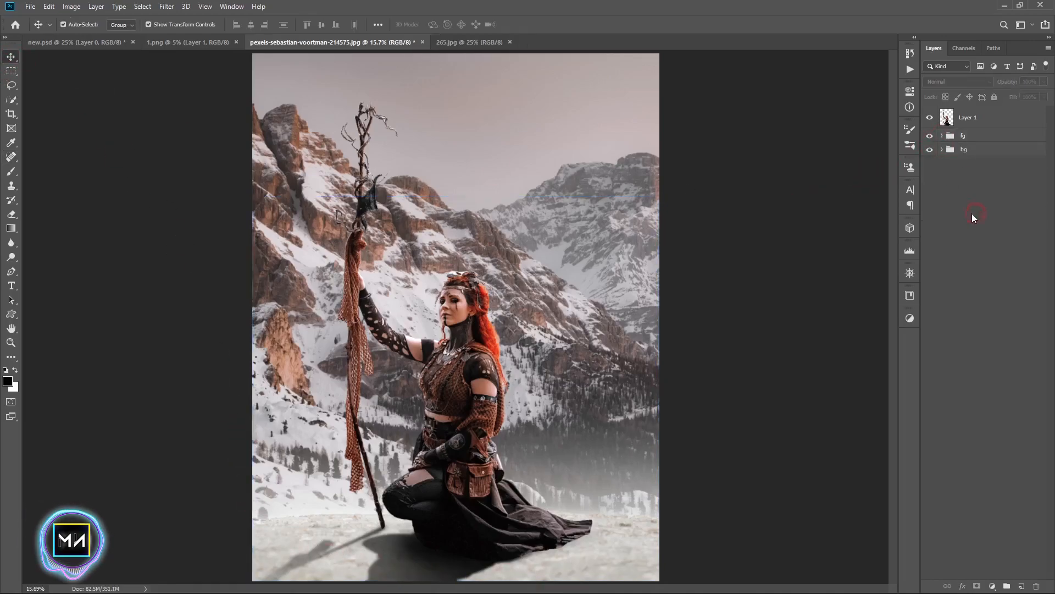
{"action": "left_click", "coordinate": [940, 141]}
{"action": "left_click", "coordinate": [942, 136]}
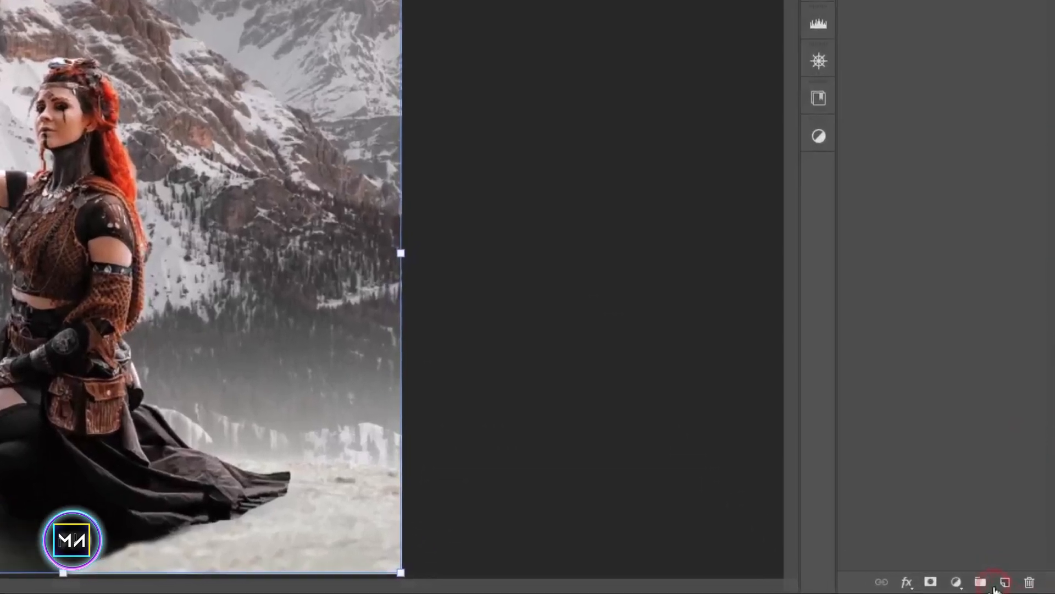
{"action": "left_click", "coordinate": [992, 586]}
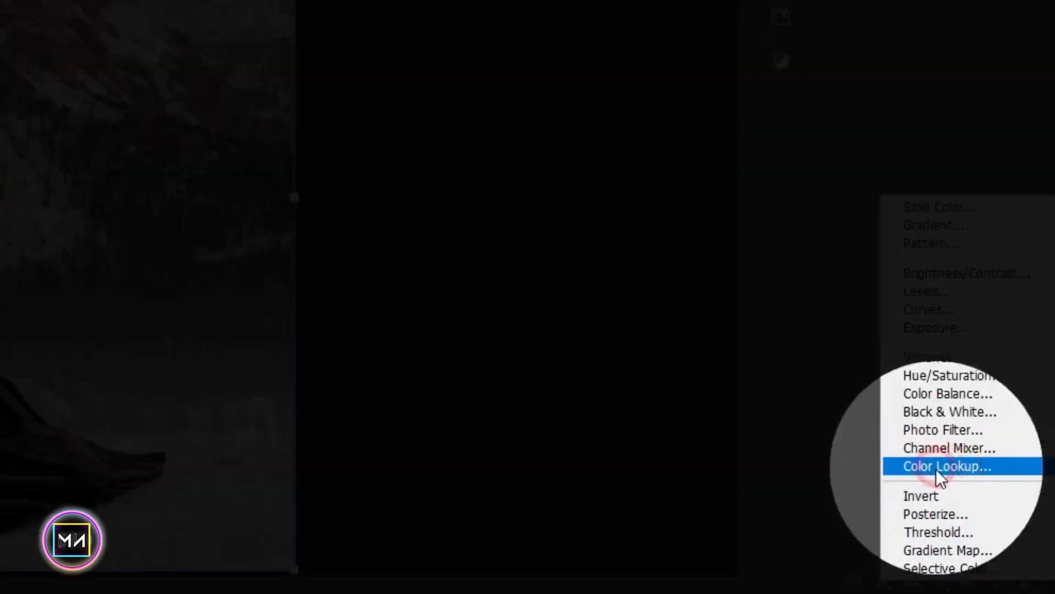
{"action": "left_click", "coordinate": [941, 468]}
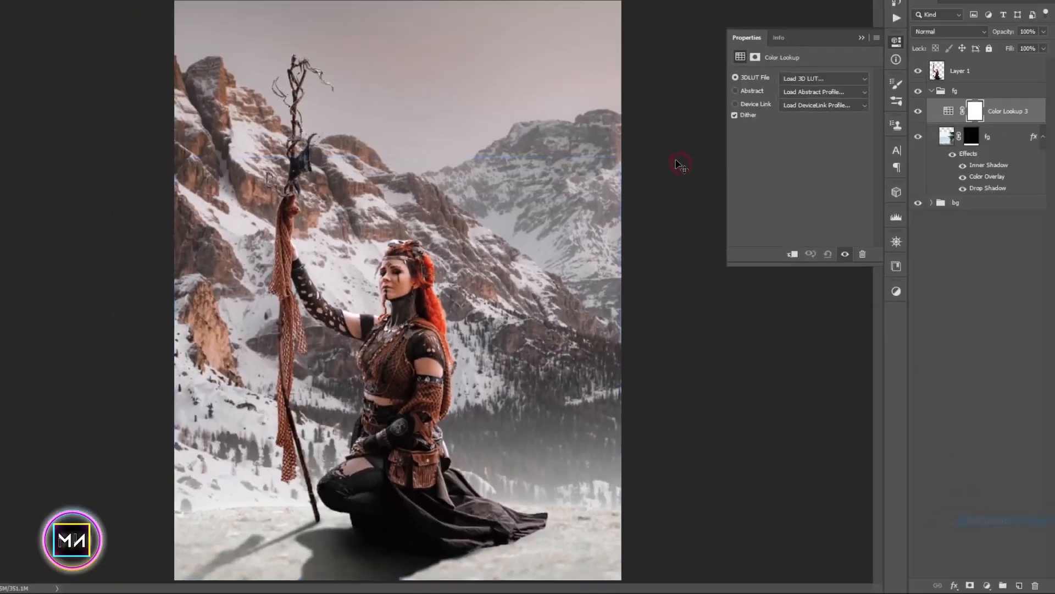
{"action": "left_click", "coordinate": [808, 62]}
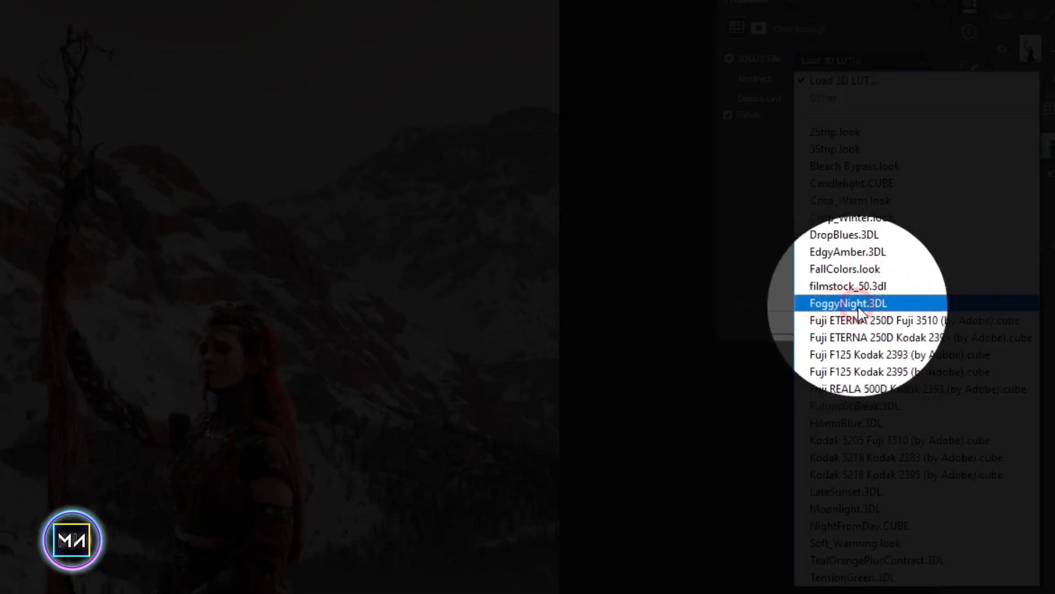
{"action": "left_click", "coordinate": [847, 273]}
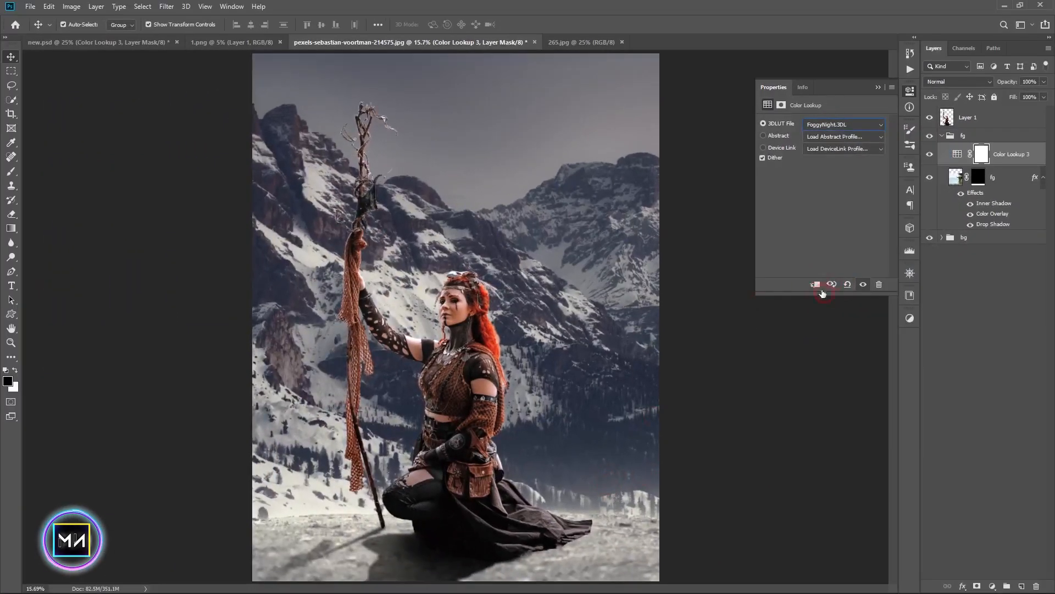
Set the Color Lookup layer's blending mode to Hard Light and clip it to the fg layer.
{"action": "left_click", "coordinate": [878, 87]}
{"action": "left_click", "coordinate": [958, 82]}
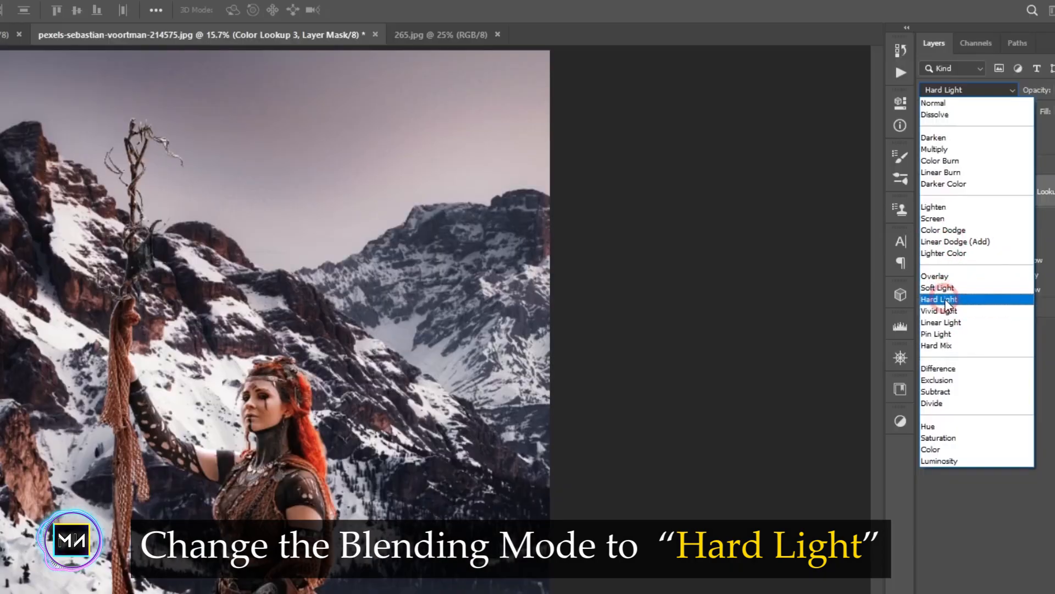
{"action": "left_click", "coordinate": [946, 301]}
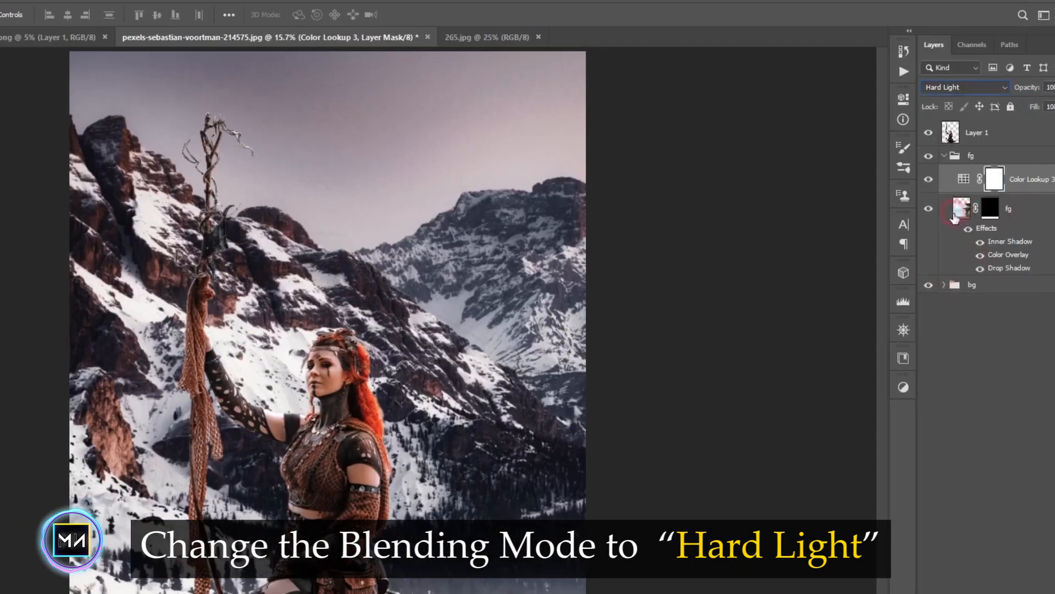
{"action": "double_click", "coordinate": [959, 160]}
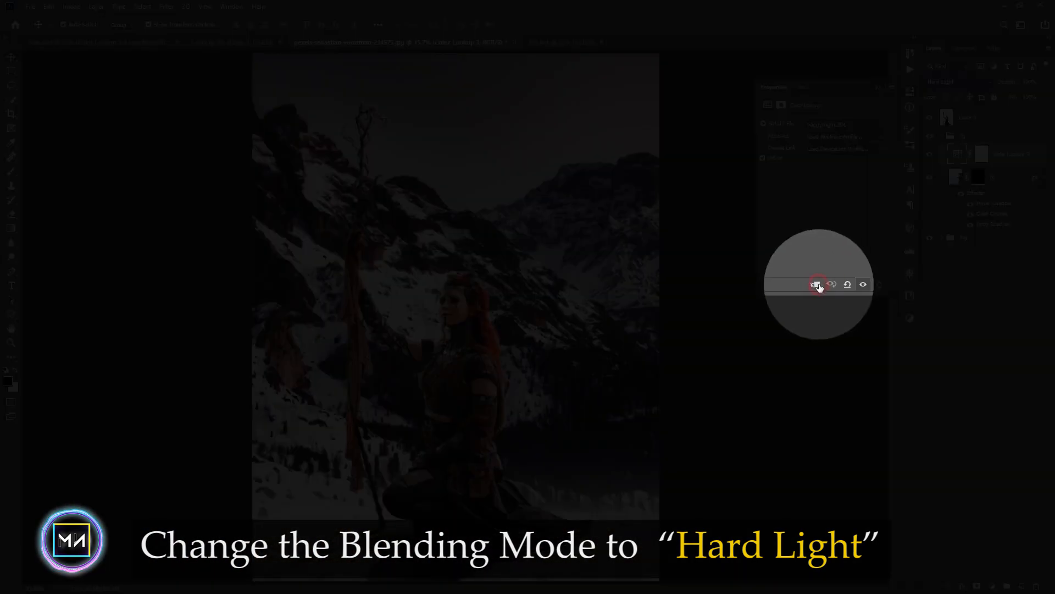
{"action": "left_click", "coordinate": [815, 284]}
{"action": "left_click", "coordinate": [878, 87]}
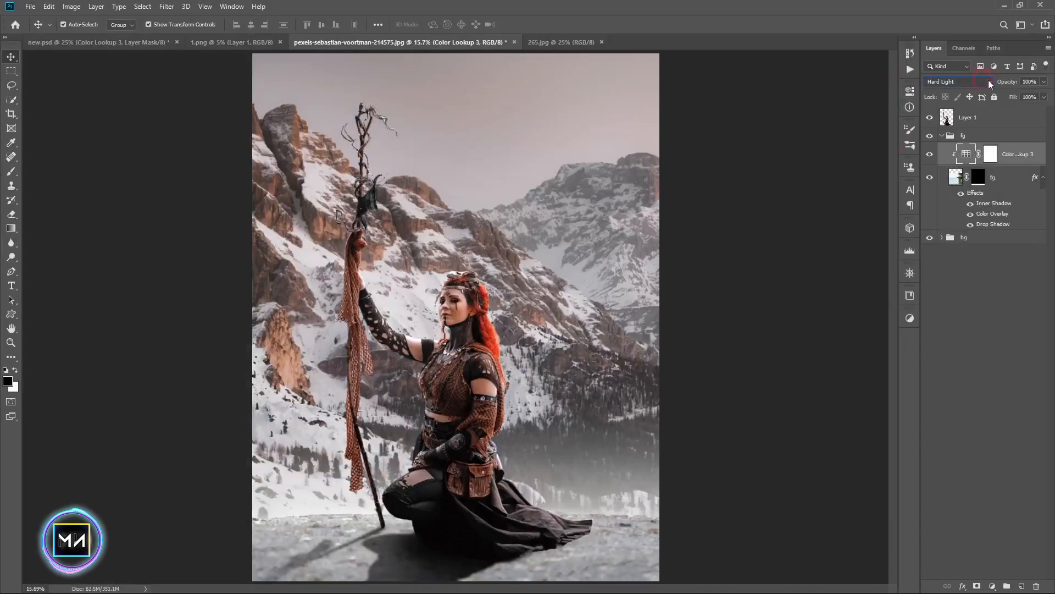
Set the clipped Color Lookup layer's opacity to 79% and collapse the fg group.
{"action": "left_click_drag", "start_coordinate": [997, 84], "coordinate": [994, 86]}
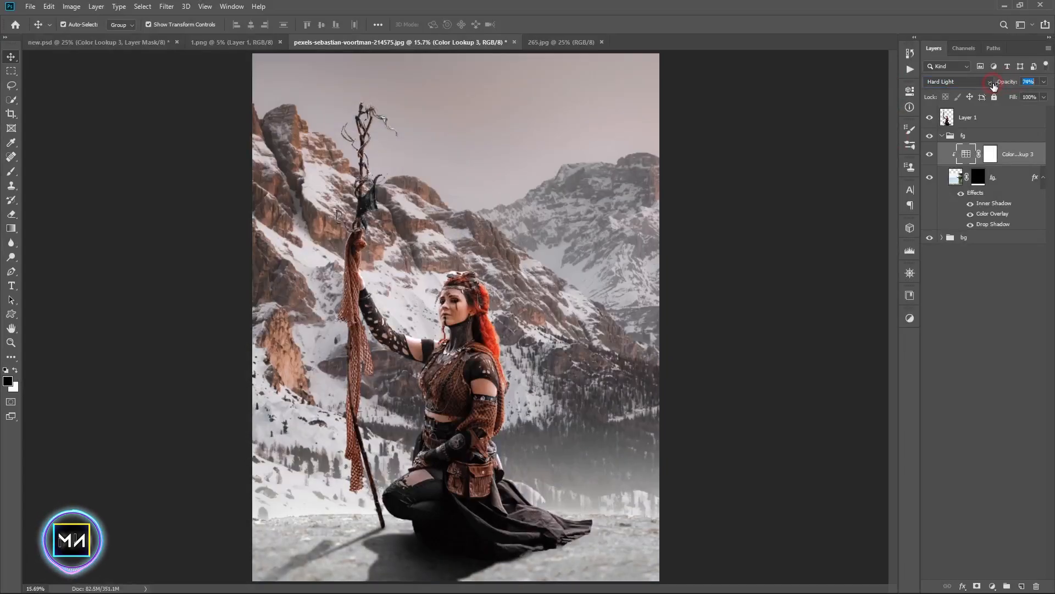
{"action": "left_click_drag", "start_coordinate": [988, 86], "coordinate": [1014, 83]}
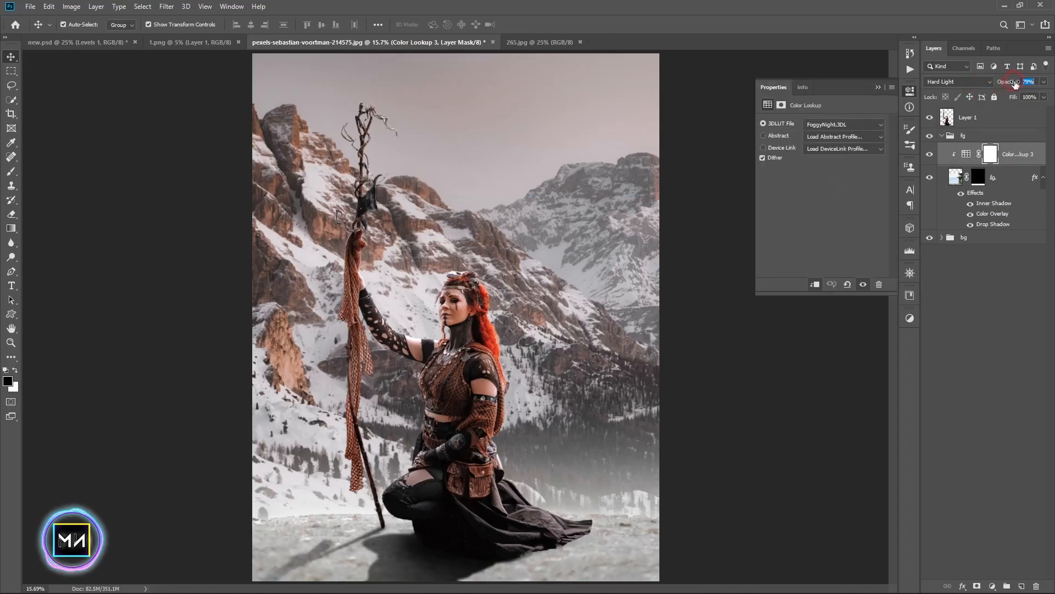
{"action": "left_click", "coordinate": [910, 91]}
{"action": "left_click", "coordinate": [942, 136]}
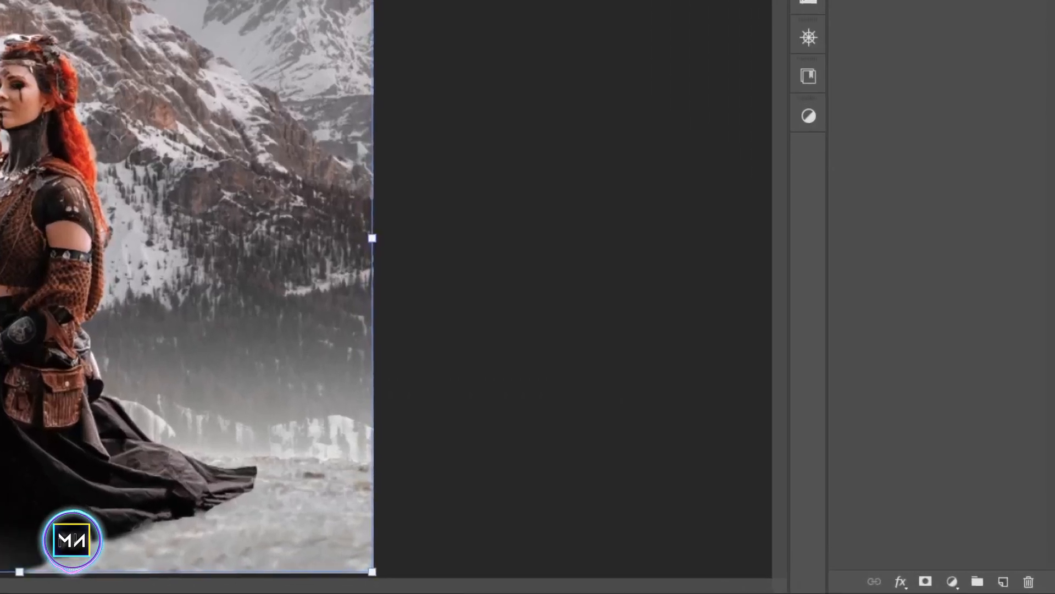
Add a Levels adjustment above the fg group with black input 29 and midtones 0.91, and compare the image with and without it.
{"action": "left_click", "coordinate": [941, 580]}
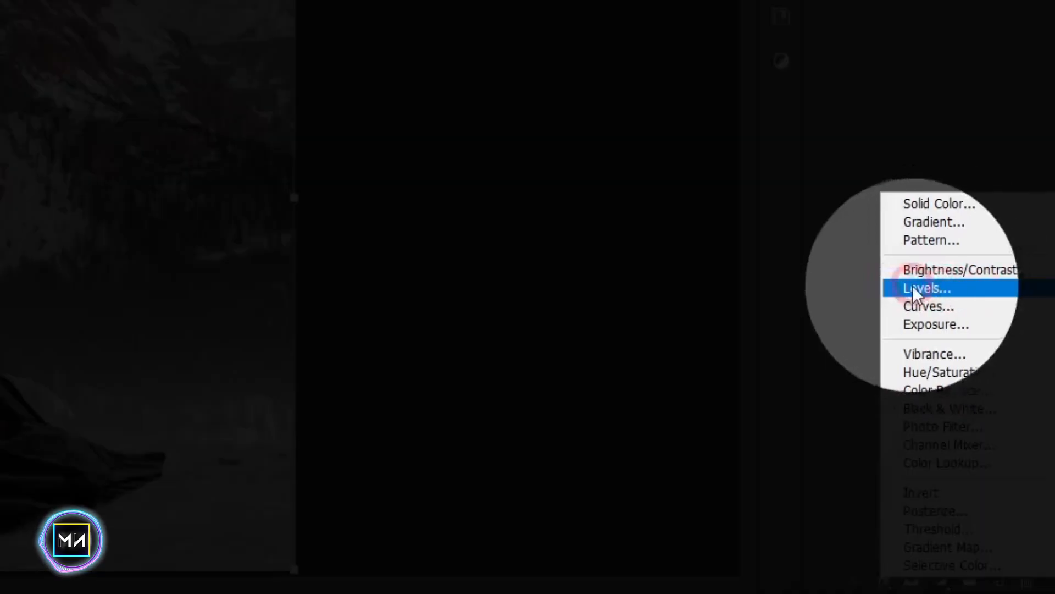
{"action": "left_click", "coordinate": [956, 289]}
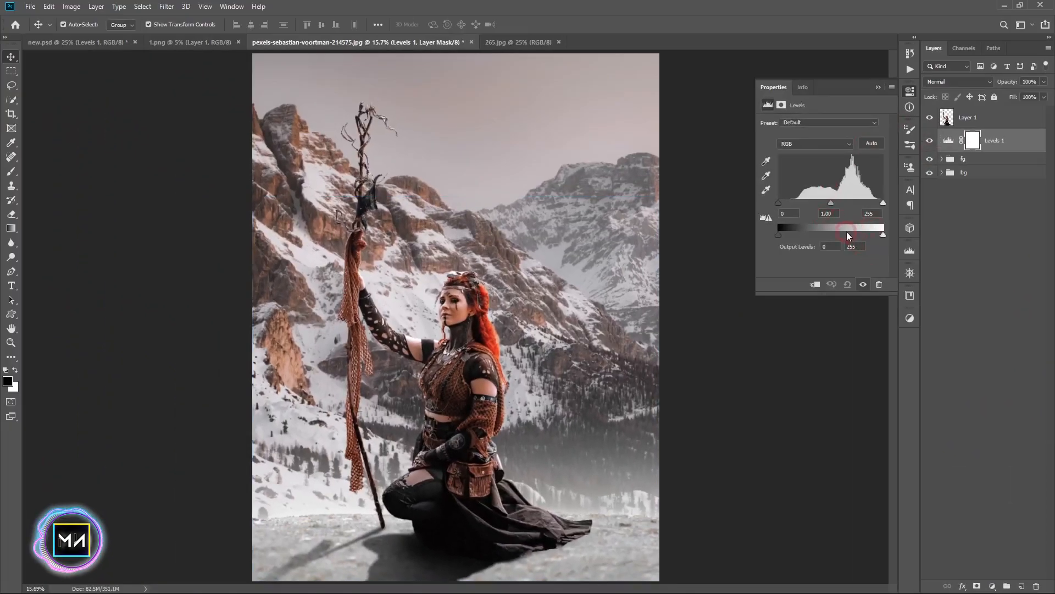
{"action": "left_click_drag", "start_coordinate": [783, 207], "coordinate": [788, 206]}
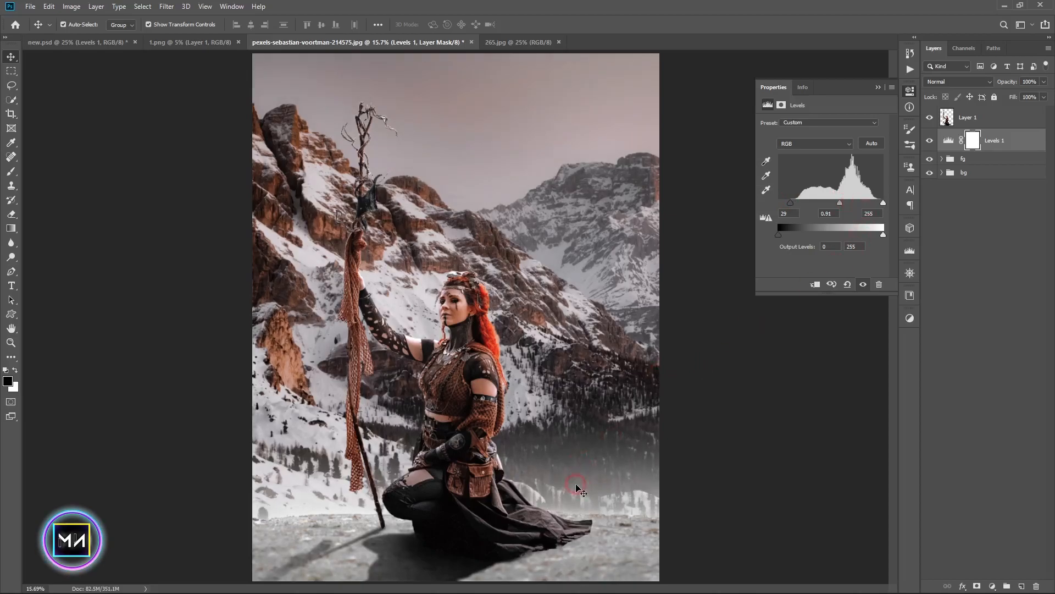
{"action": "left_click", "coordinate": [930, 140]}
{"action": "left_click", "coordinate": [929, 140]}
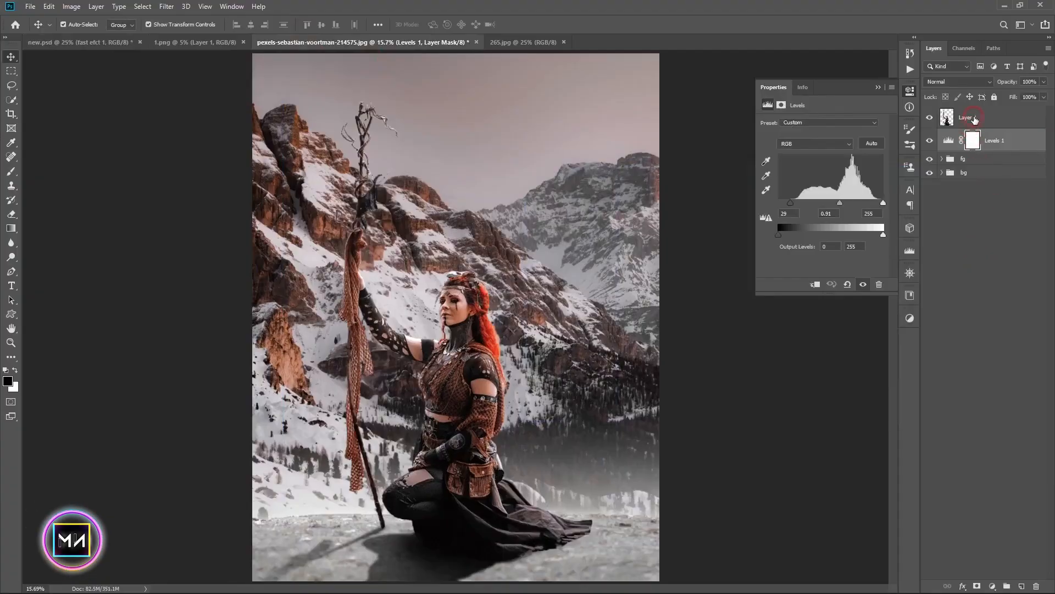
Add an Inner Shadow to the woman's layer, Layer 1, reset to defaults, with white as its colour and Normal blending.
{"action": "left_click", "coordinate": [974, 119]}
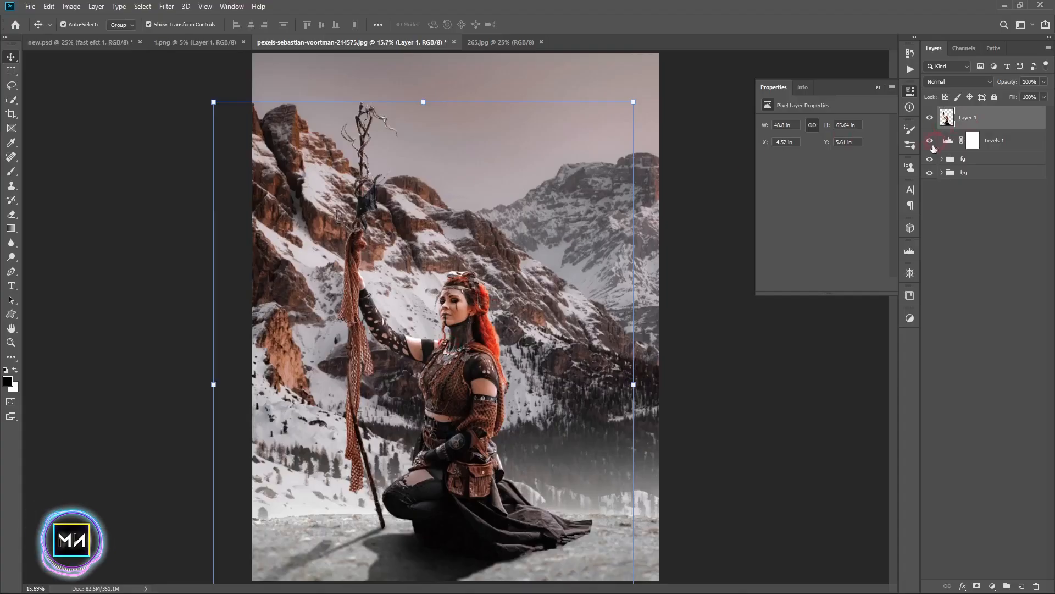
{"action": "right_click", "coordinate": [976, 130]}
{"action": "left_click", "coordinate": [937, 116]}
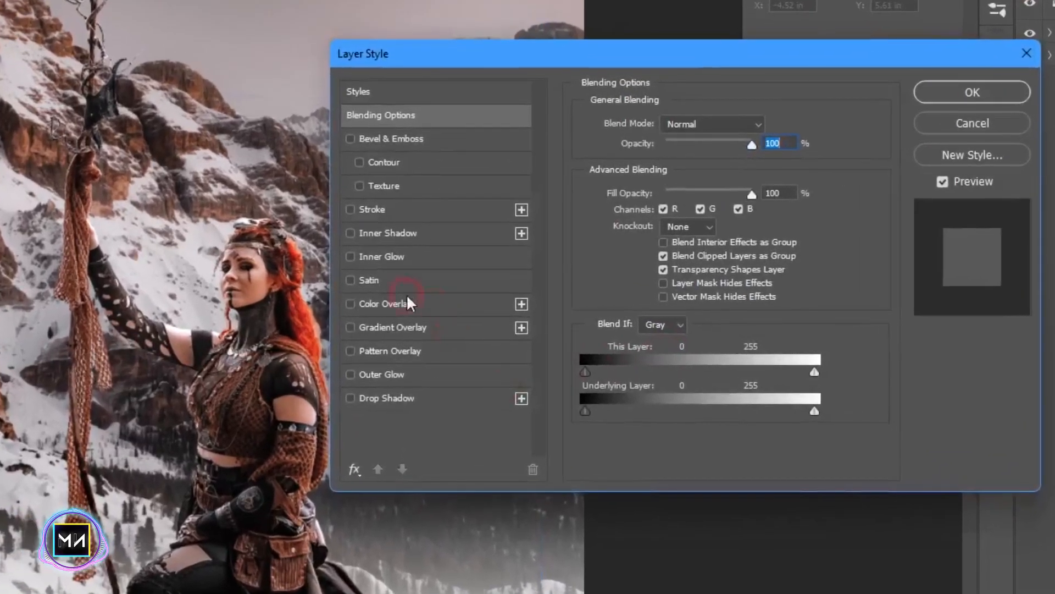
{"action": "left_click", "coordinate": [369, 236]}
{"action": "left_click", "coordinate": [770, 364]}
{"action": "left_click", "coordinate": [764, 128]}
{"action": "left_click_drag", "start_coordinate": [686, 345], "coordinate": [598, 288]}
{"action": "key", "text": "Return"}
Set the Inner Shadow's size to 76 px, distance to 19 px, opacity to 76% and noise to 4%.
{"action": "mouse_move", "coordinate": [687, 246]}
{"action": "left_mouse_down"}
{"action": "mouse_move", "coordinate": [664, 245]}
{"action": "mouse_move", "coordinate": [681, 244]}
{"action": "left_mouse_up"}
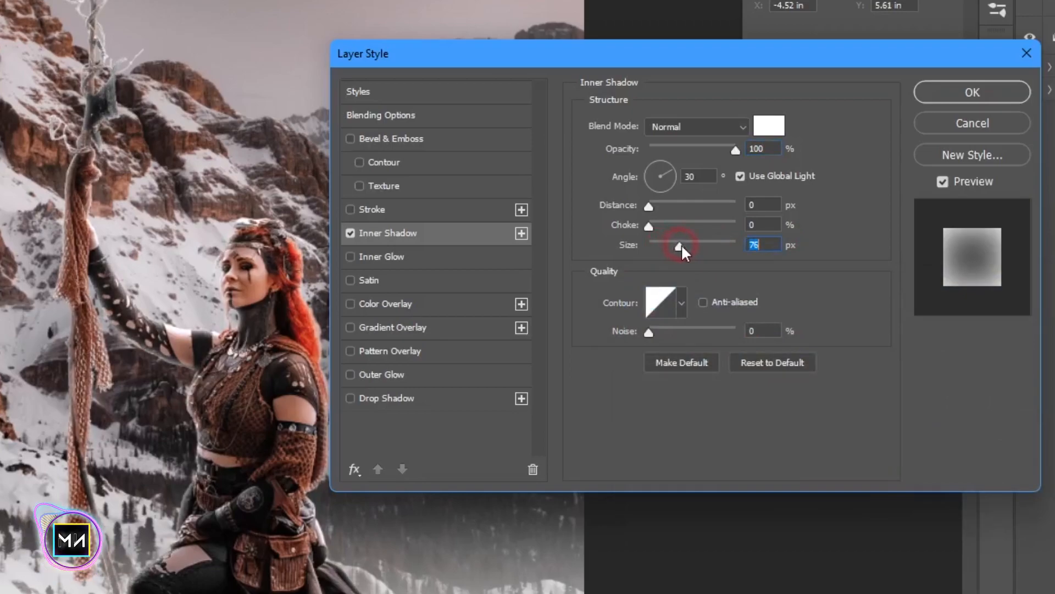
{"action": "left_click_drag", "start_coordinate": [648, 207], "coordinate": [668, 208]}
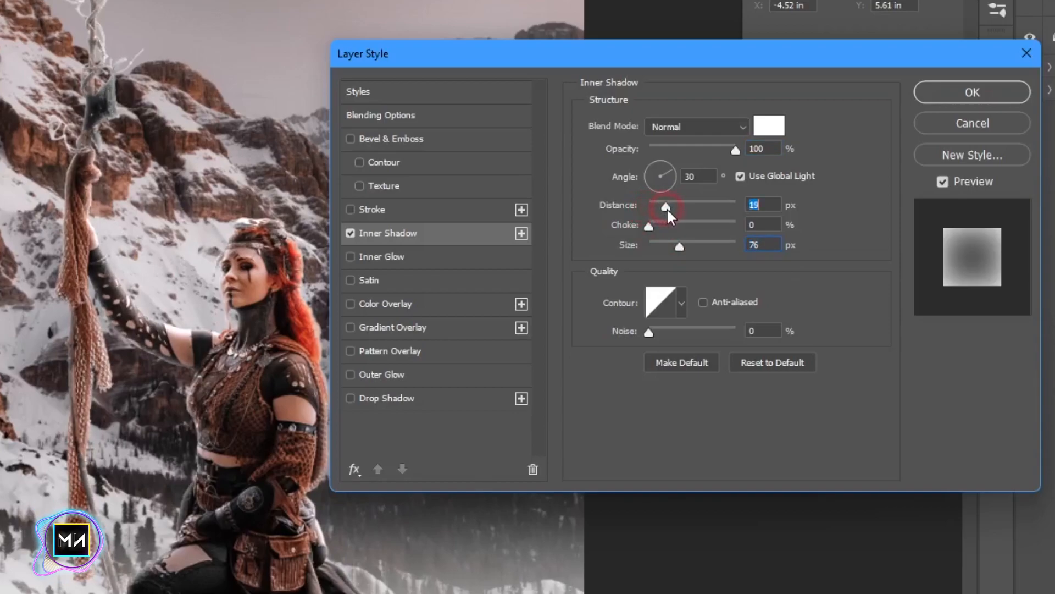
{"action": "left_click_drag", "start_coordinate": [736, 149], "coordinate": [715, 154]}
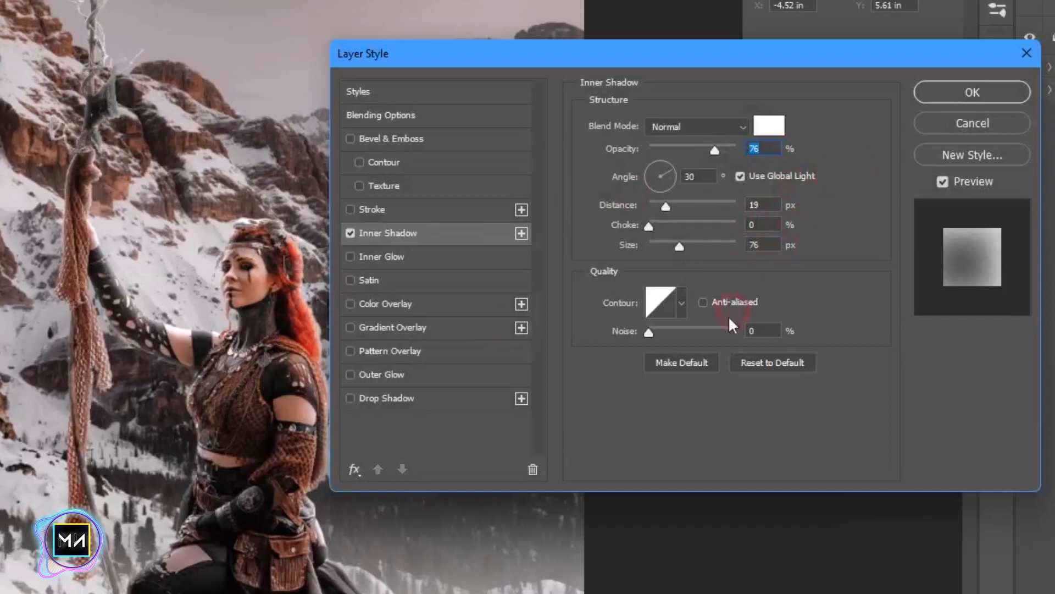
{"action": "left_click_drag", "start_coordinate": [648, 333], "coordinate": [654, 334]}
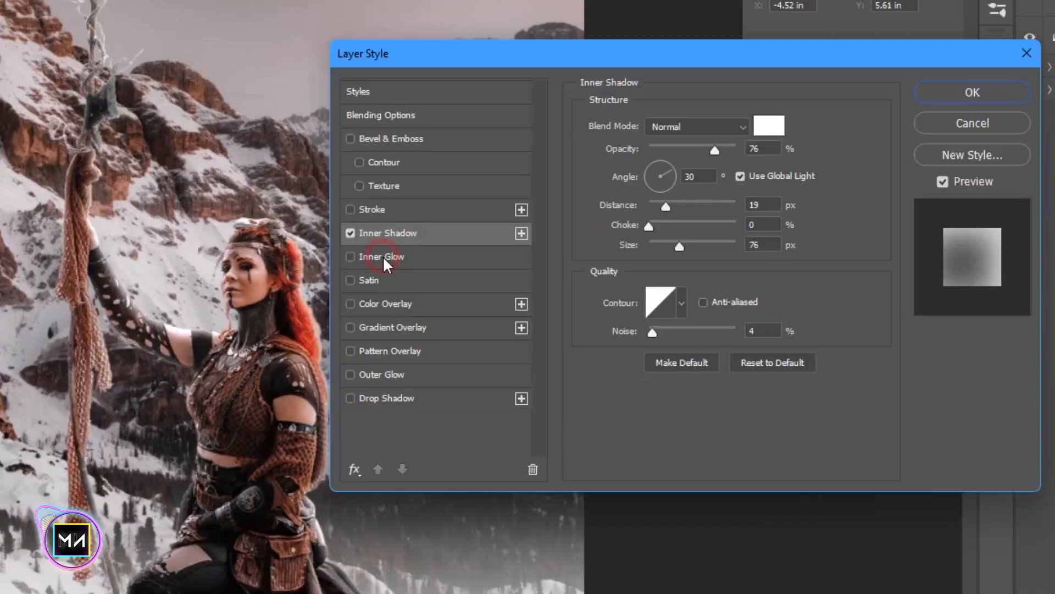
Add an Inner Glow to Layer 1, reset to defaults, with Normal blending and 100% opacity.
{"action": "left_click", "coordinate": [384, 256]}
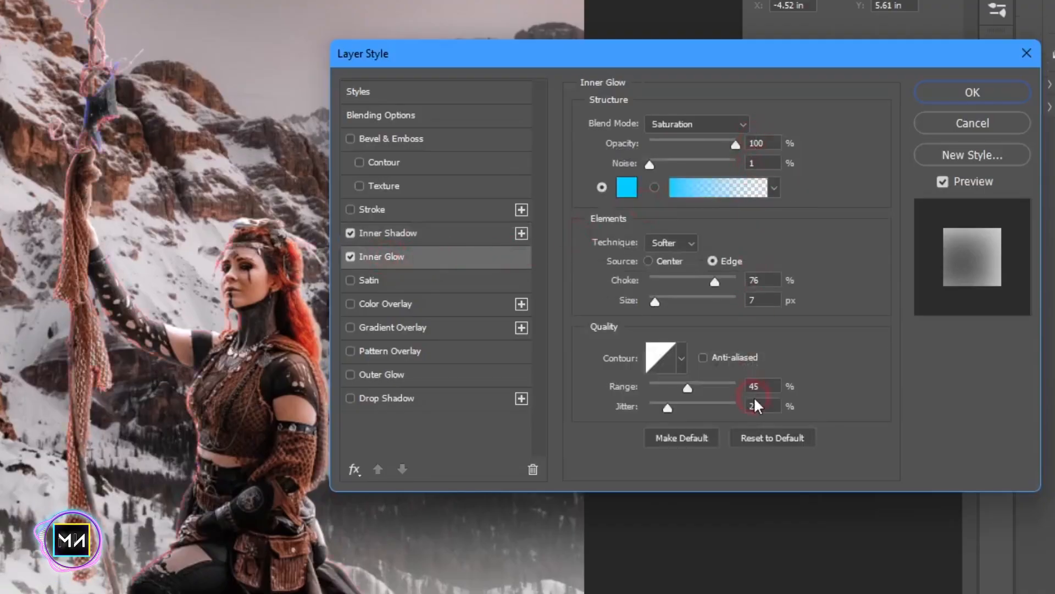
{"action": "left_click", "coordinate": [771, 439]}
{"action": "left_click_drag", "start_coordinate": [679, 146], "coordinate": [853, 145]}
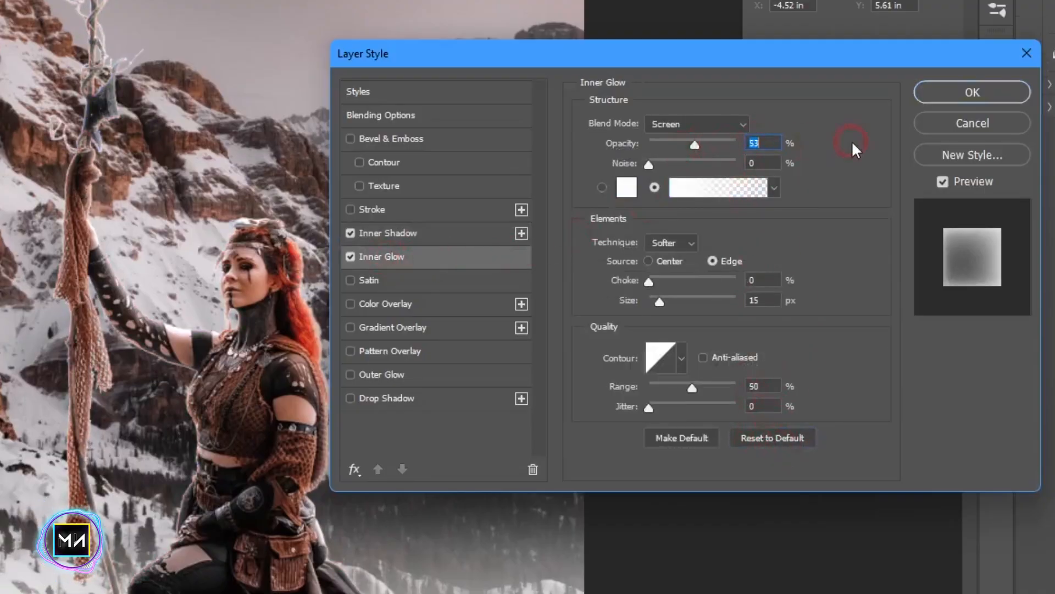
{"action": "left_click", "coordinate": [695, 127]}
{"action": "left_click", "coordinate": [682, 141]}
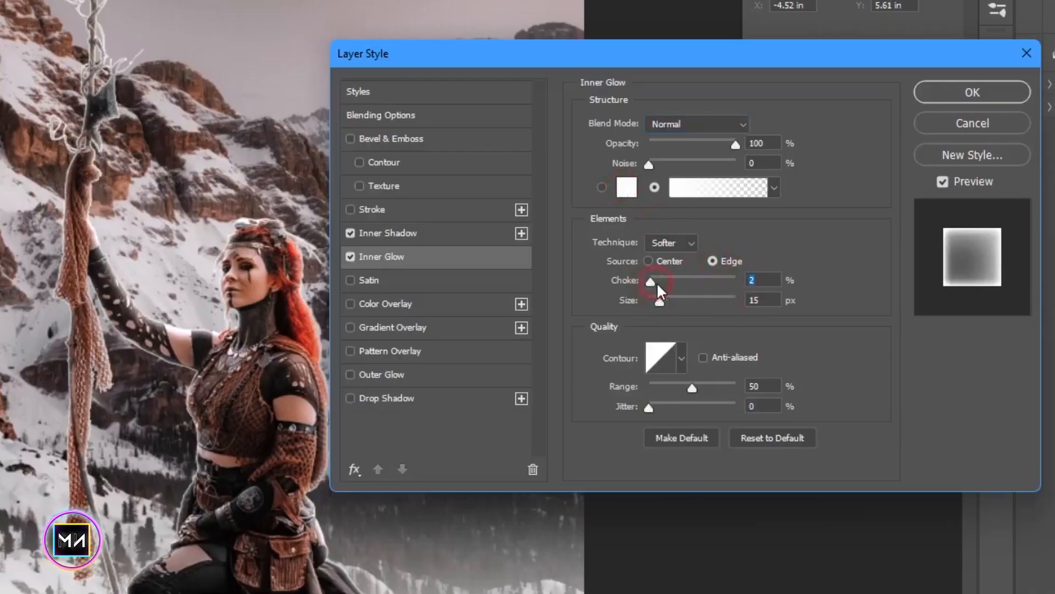
Give the Inner Glow a solid white colour, 2% noise, 51% choke, 5 px size, 45% range and 22% jitter.
{"action": "mouse_move", "coordinate": [657, 282]}
{"action": "left_mouse_down"}
{"action": "mouse_move", "coordinate": [695, 284]}
{"action": "mouse_move", "coordinate": [675, 286]}
{"action": "left_mouse_up"}
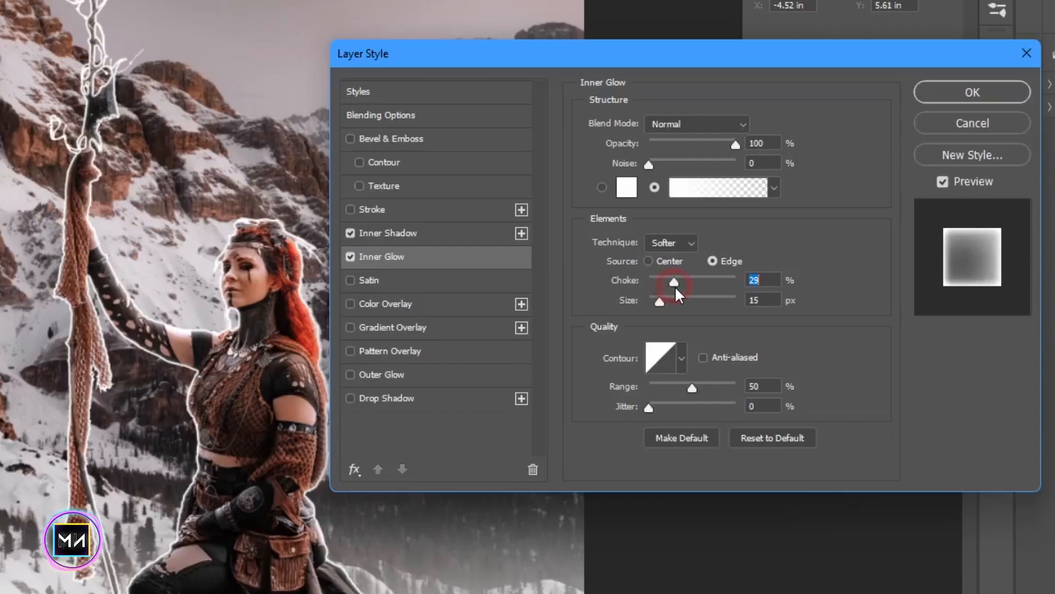
{"action": "left_click_drag", "start_coordinate": [673, 286], "coordinate": [671, 285]}
{"action": "left_click", "coordinate": [873, 276]}
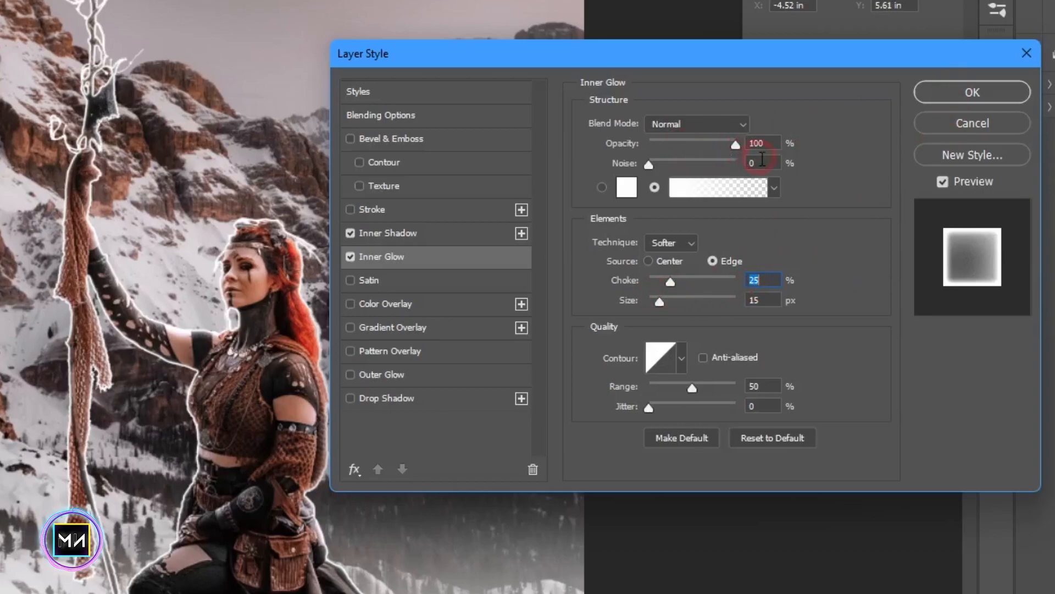
{"action": "scroll", "coordinate": [762, 159], "scroll_direction": "up", "scroll_amount": 2}
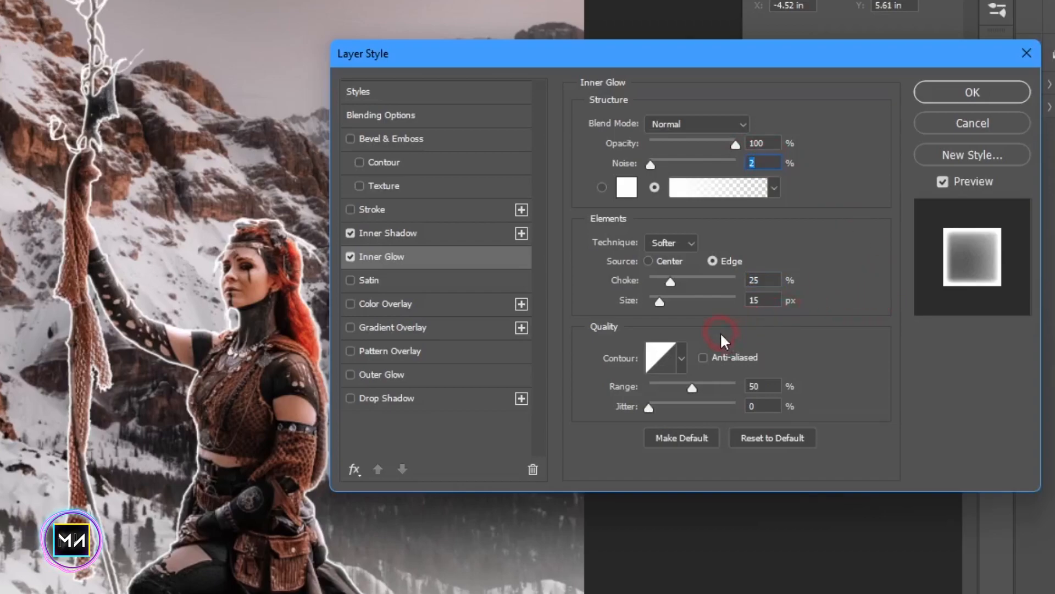
{"action": "left_click", "coordinate": [686, 384]}
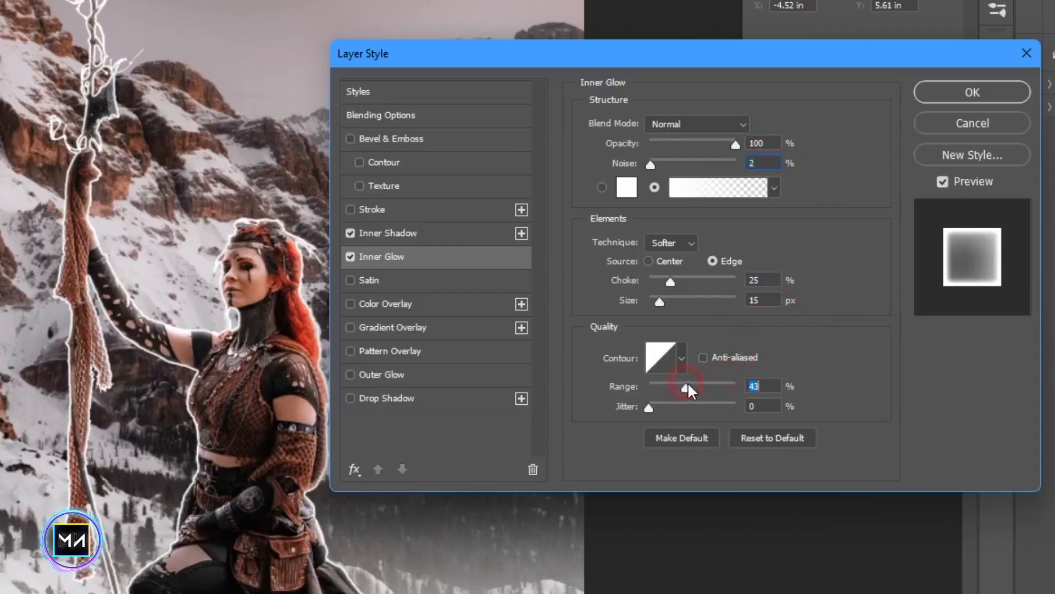
{"action": "left_click_drag", "start_coordinate": [690, 385], "coordinate": [668, 409]}
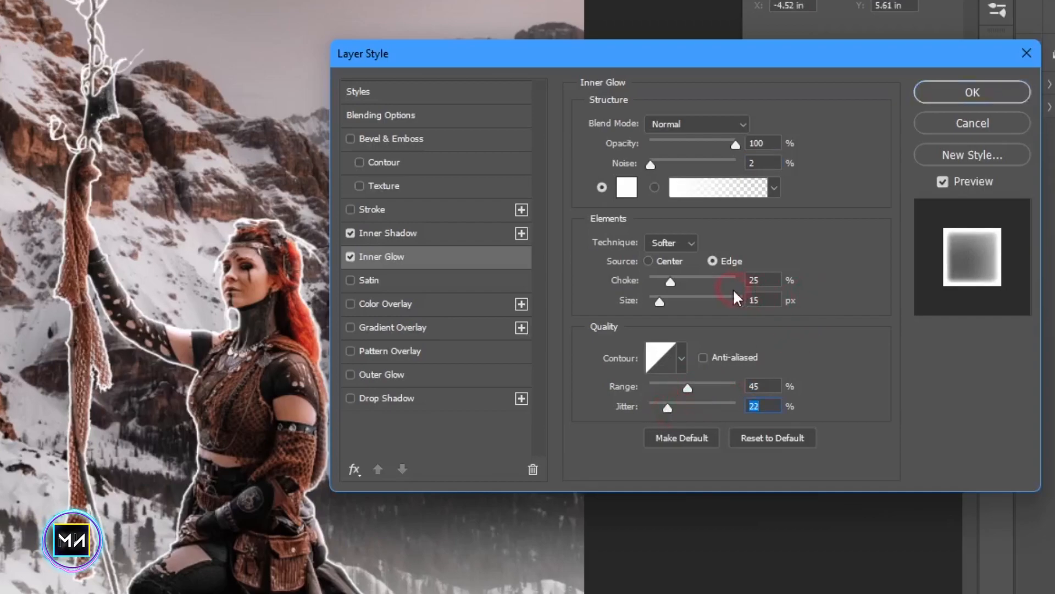
{"action": "left_click_drag", "start_coordinate": [678, 282], "coordinate": [654, 302]}
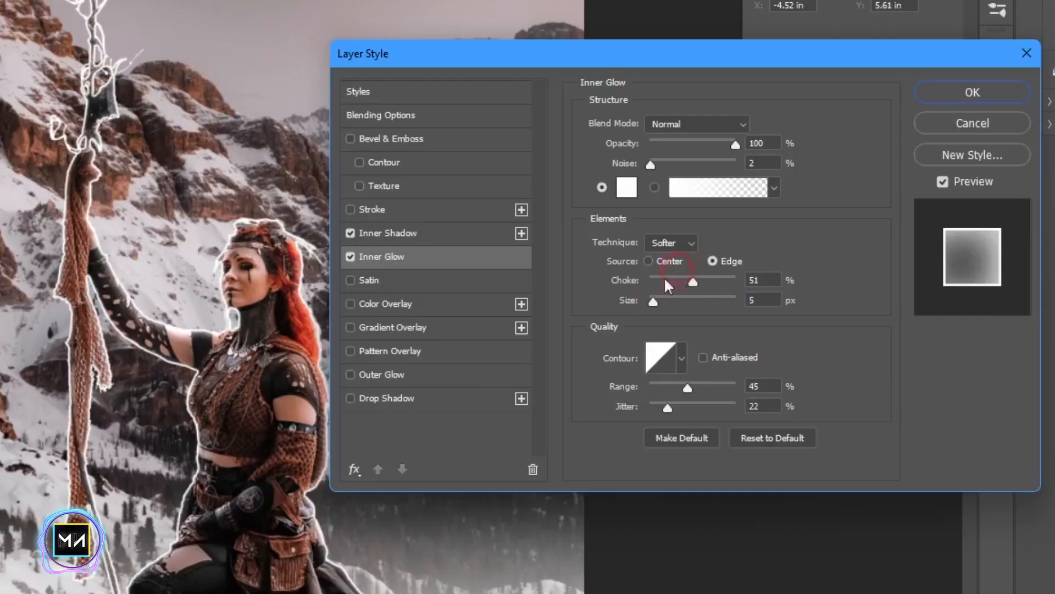
Add a white Drop Shadow to Layer 1 with Normal blending and a distance of 0 px.
{"action": "left_click", "coordinate": [350, 398]}
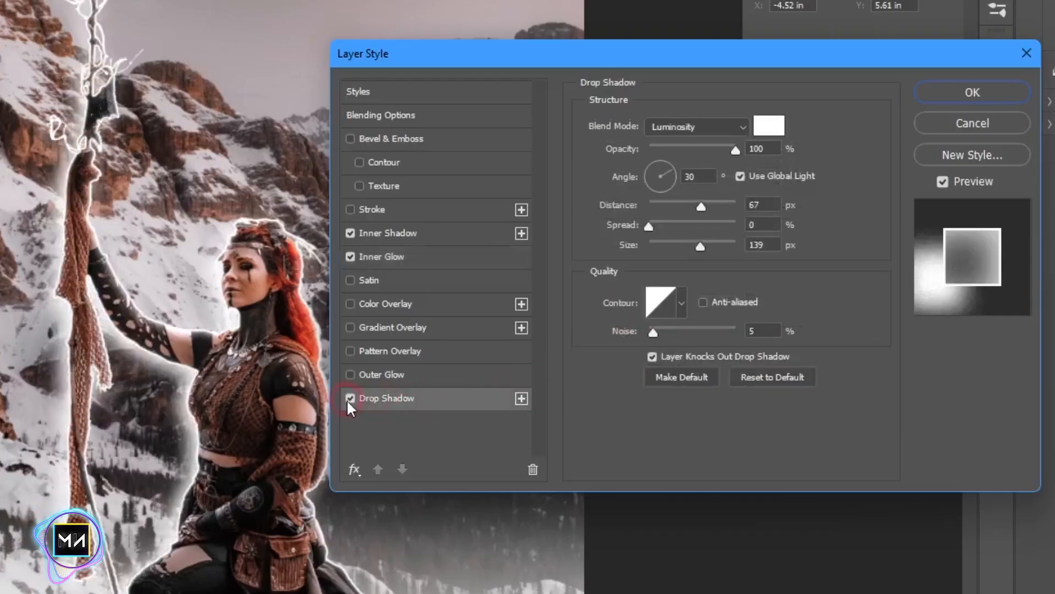
{"action": "left_click", "coordinate": [697, 126]}
{"action": "scroll", "coordinate": [698, 164], "scroll_direction": "up", "scroll_amount": 3}
{"action": "left_click", "coordinate": [682, 132]}
{"action": "left_click_drag", "start_coordinate": [688, 207], "coordinate": [648, 207]}
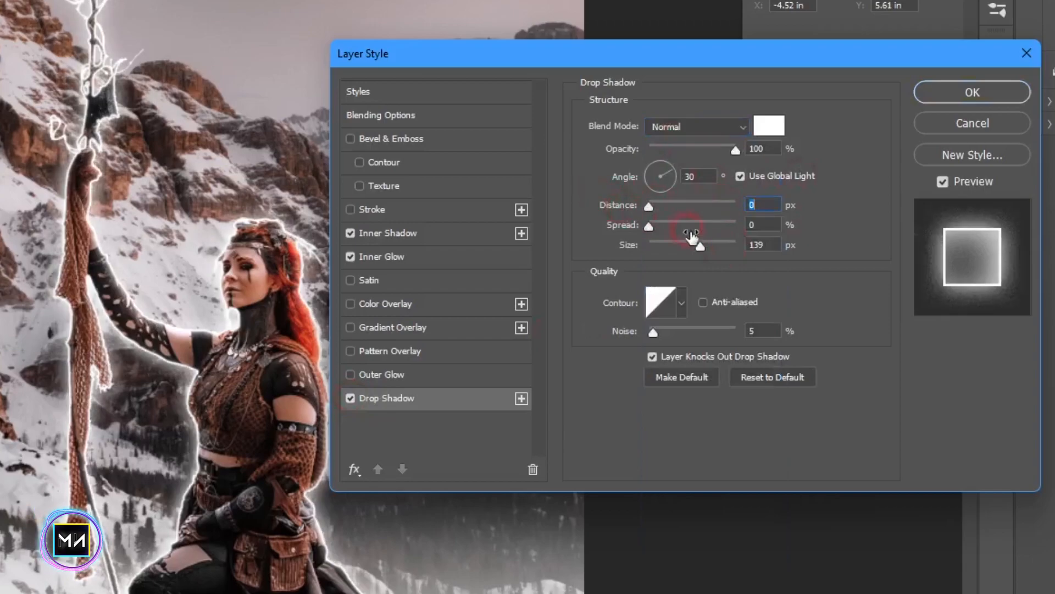
Set the Drop Shadow's size to 83 px, apply the layer style and hide Layer 1's effects.
{"action": "mouse_move", "coordinate": [701, 245]}
{"action": "left_mouse_down"}
{"action": "mouse_move", "coordinate": [661, 246]}
{"action": "mouse_move", "coordinate": [688, 246]}
{"action": "left_mouse_up"}
{"action": "left_click", "coordinate": [767, 241]}
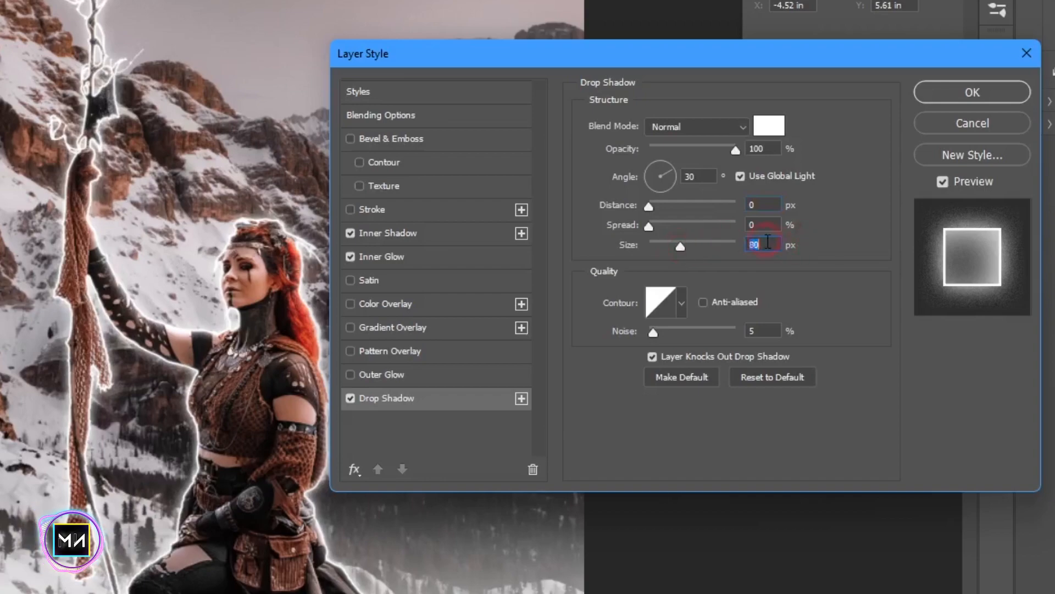
{"action": "key", "text": "Up"}
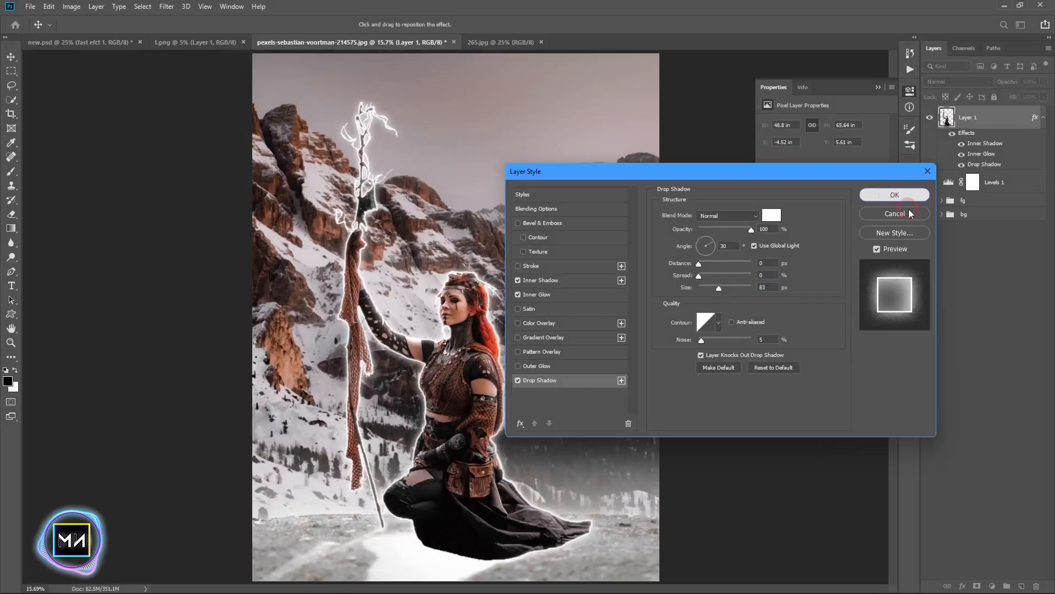
{"action": "left_click", "coordinate": [949, 123]}
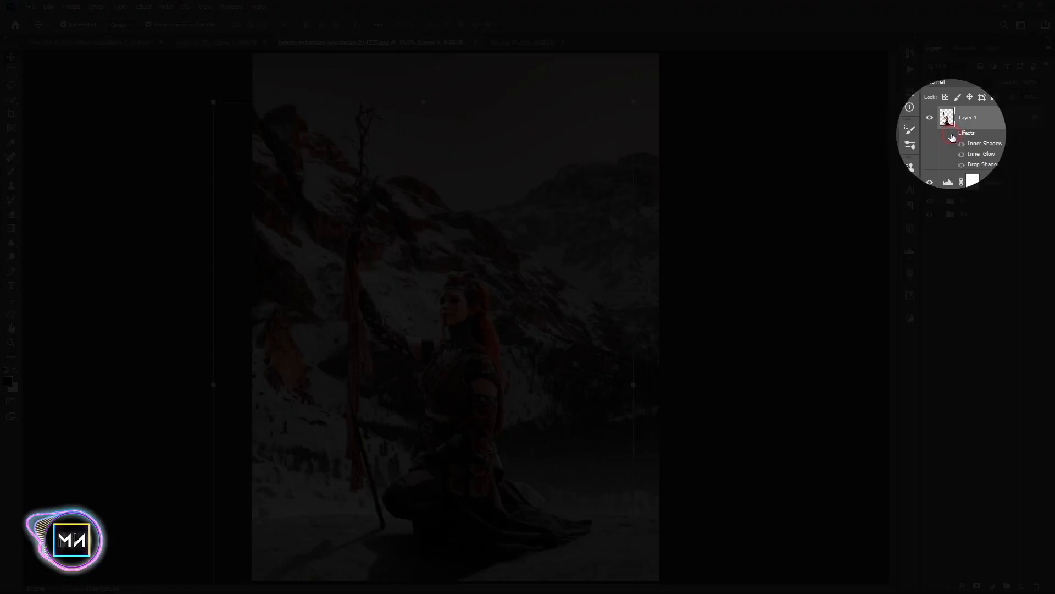
{"action": "left_click", "coordinate": [952, 138]}
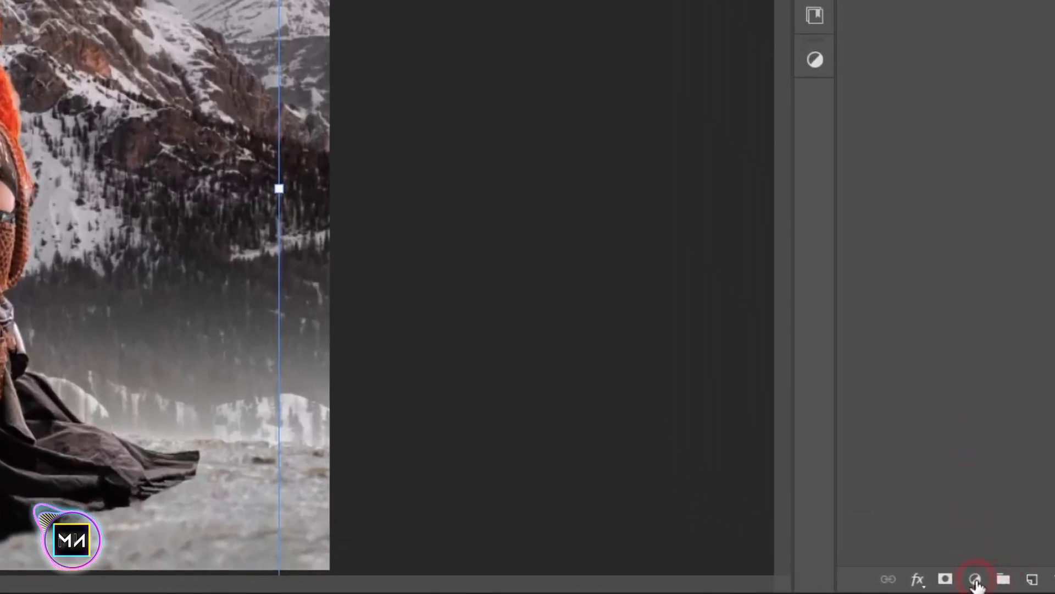
Add a Hue/Saturation adjustment clipped to Layer 1 with saturation +13 and compare the image with and without it.
{"action": "left_click", "coordinate": [992, 586]}
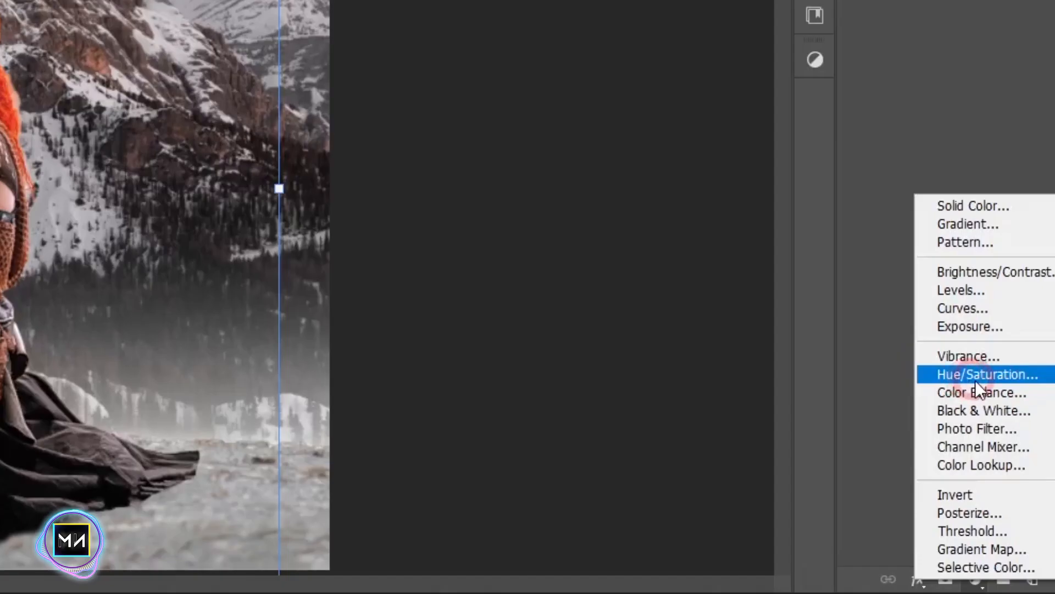
{"action": "left_click", "coordinate": [975, 376]}
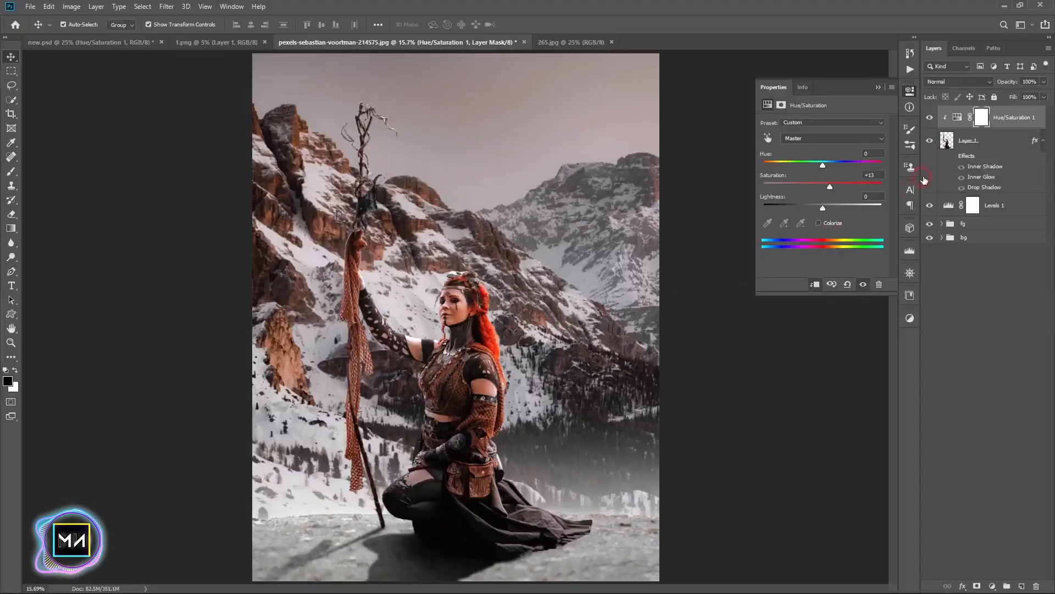
{"action": "left_click", "coordinate": [928, 117]}
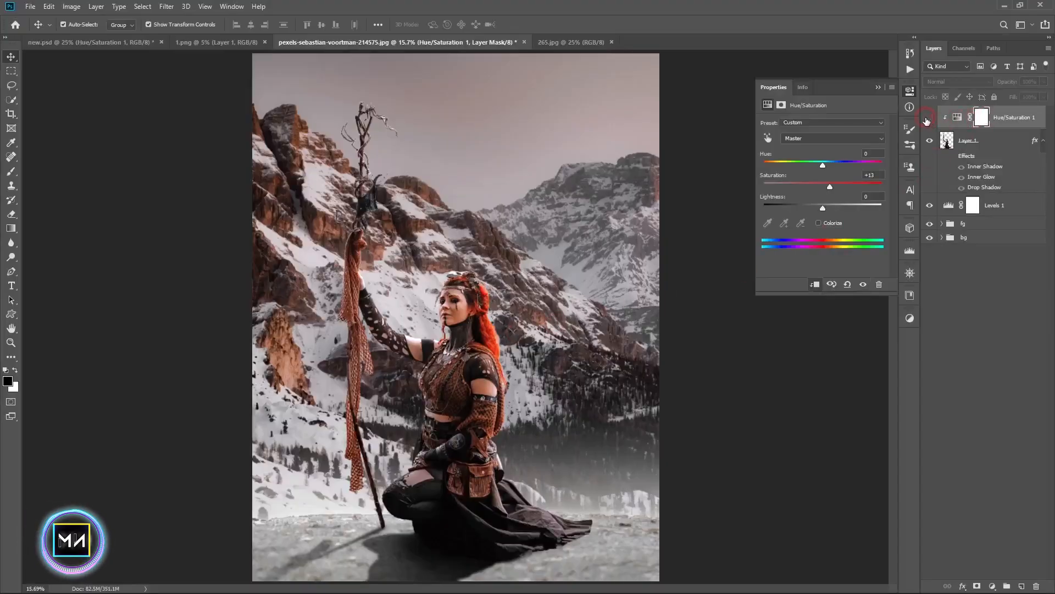
{"action": "left_click", "coordinate": [878, 87]}
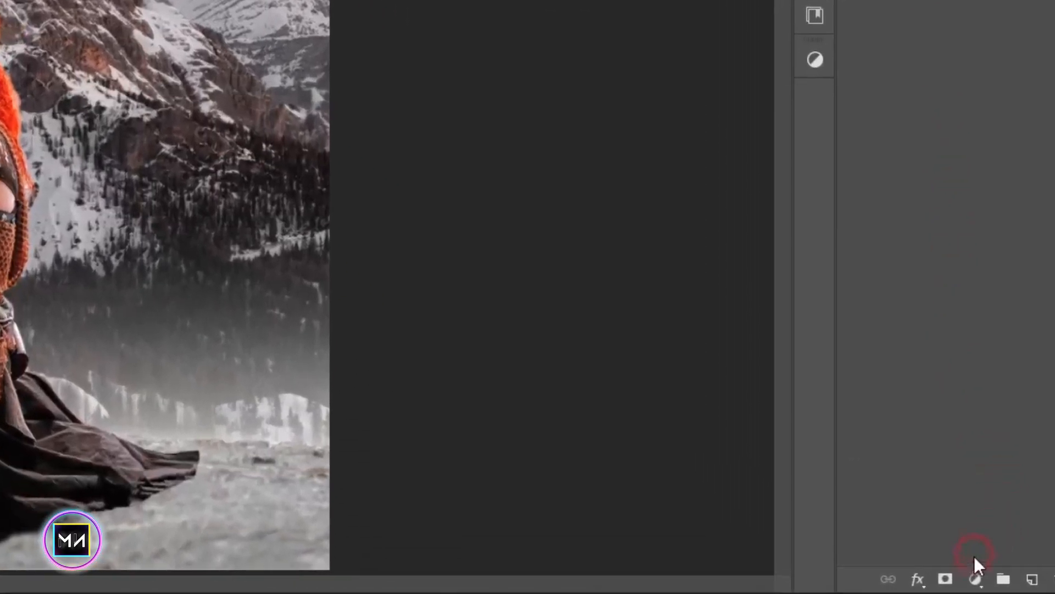
Add a Color Lookup adjustment clipped to the woman's layers, using the DropBlues.3DL 3D LUT.
{"action": "left_click", "coordinate": [992, 585]}
{"action": "left_click", "coordinate": [966, 461]}
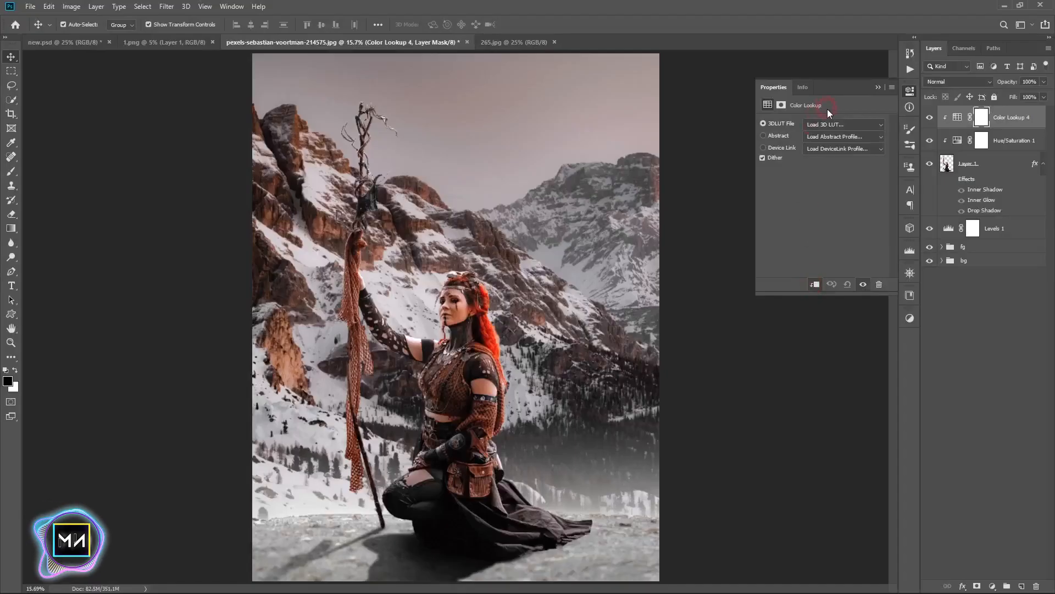
{"action": "left_click", "coordinate": [826, 119]}
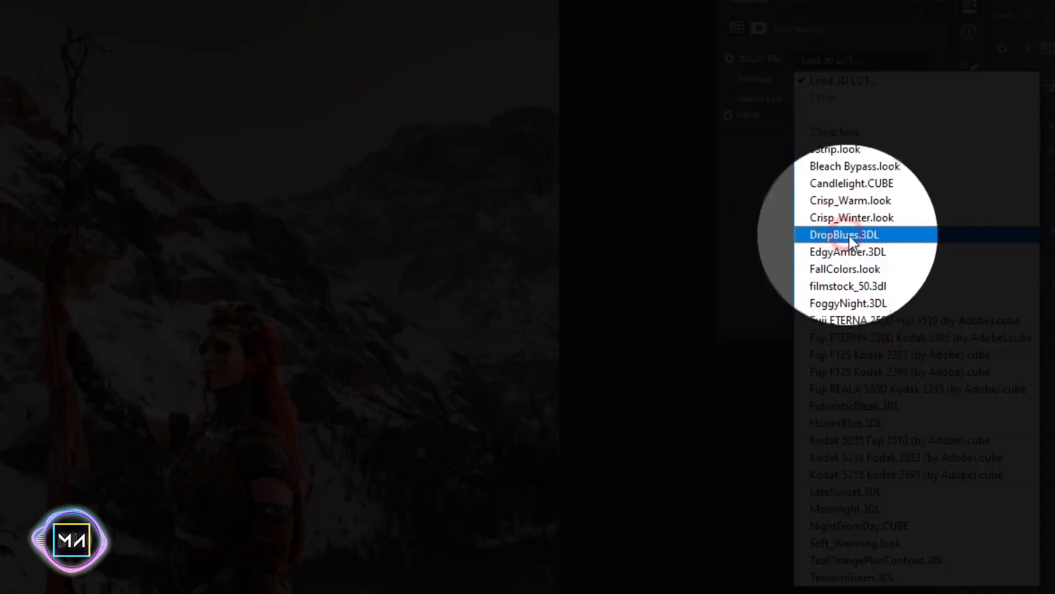
{"action": "left_click", "coordinate": [849, 236]}
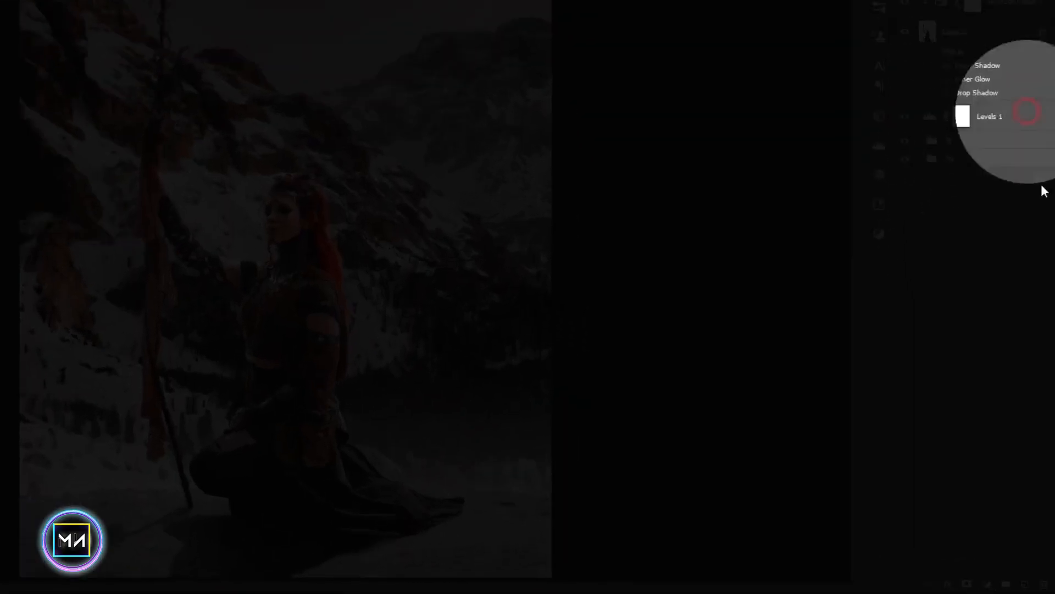
Add a clipped Color Balance adjustment with midtones at Cyan-Red +21, Magenta-Green +2 and Yellow-Blue -2.
{"action": "left_click", "coordinate": [975, 579]}
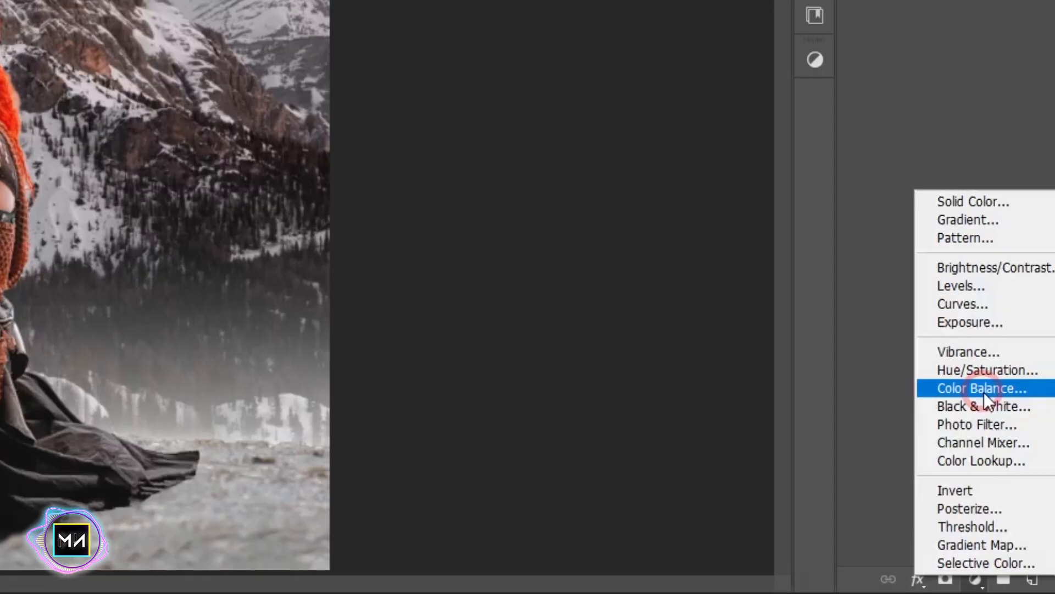
{"action": "left_click", "coordinate": [983, 391]}
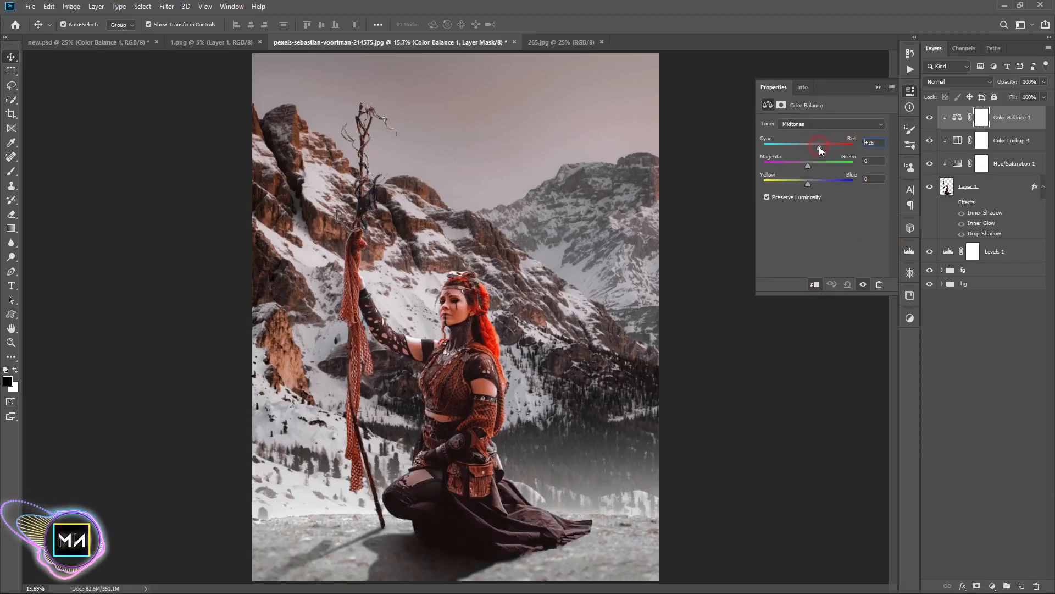
{"action": "left_click_drag", "start_coordinate": [819, 146], "coordinate": [817, 147]}
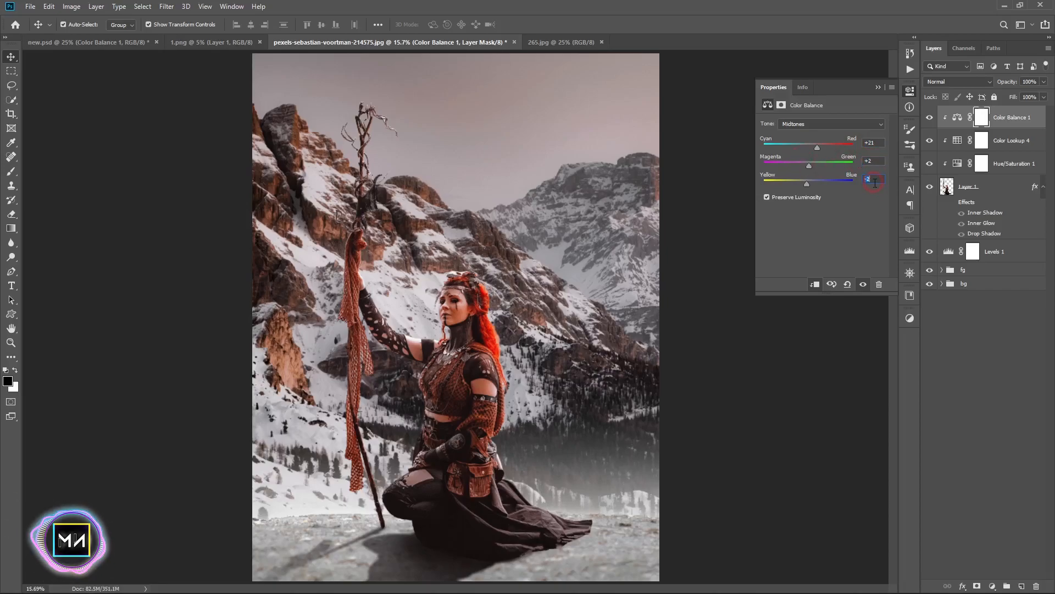
{"action": "left_click", "coordinate": [872, 143]}
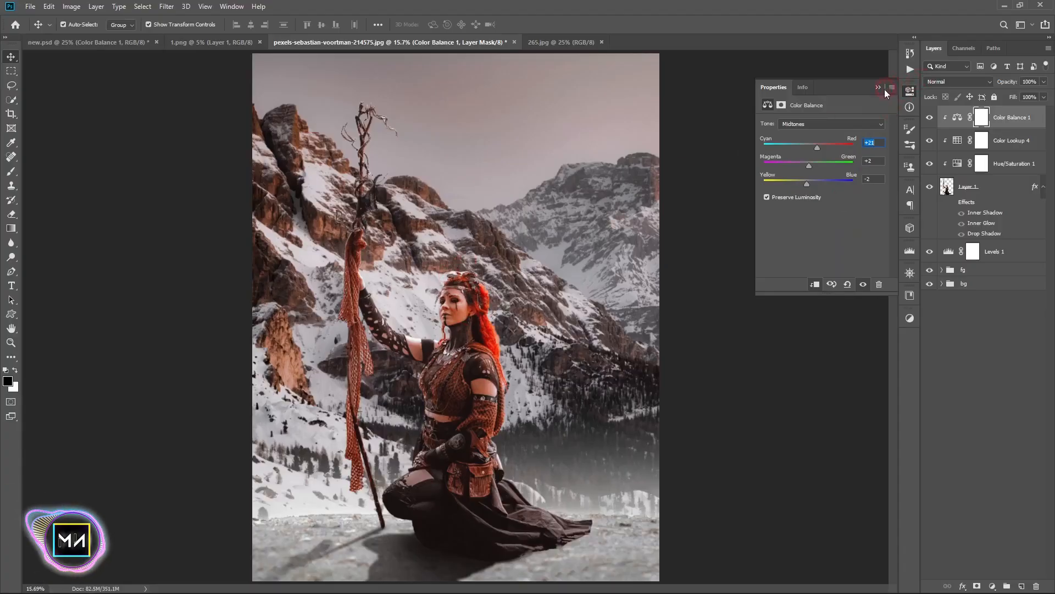
{"action": "left_click", "coordinate": [887, 88]}
Show Layer 1's effects again and convert them into separate layers.
{"action": "left_click", "coordinate": [995, 192]}
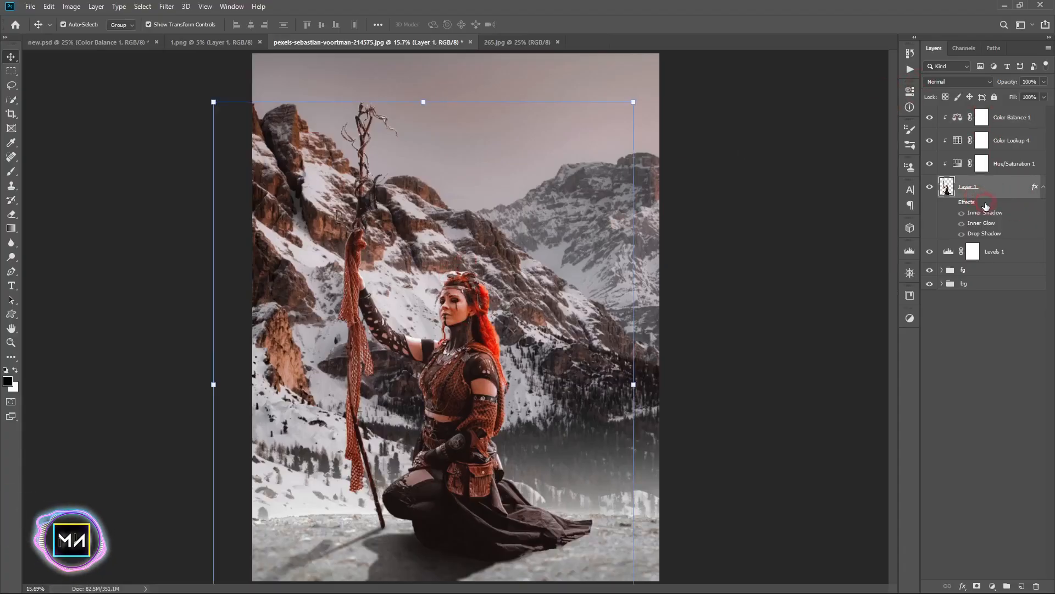
{"action": "left_click", "coordinate": [951, 203]}
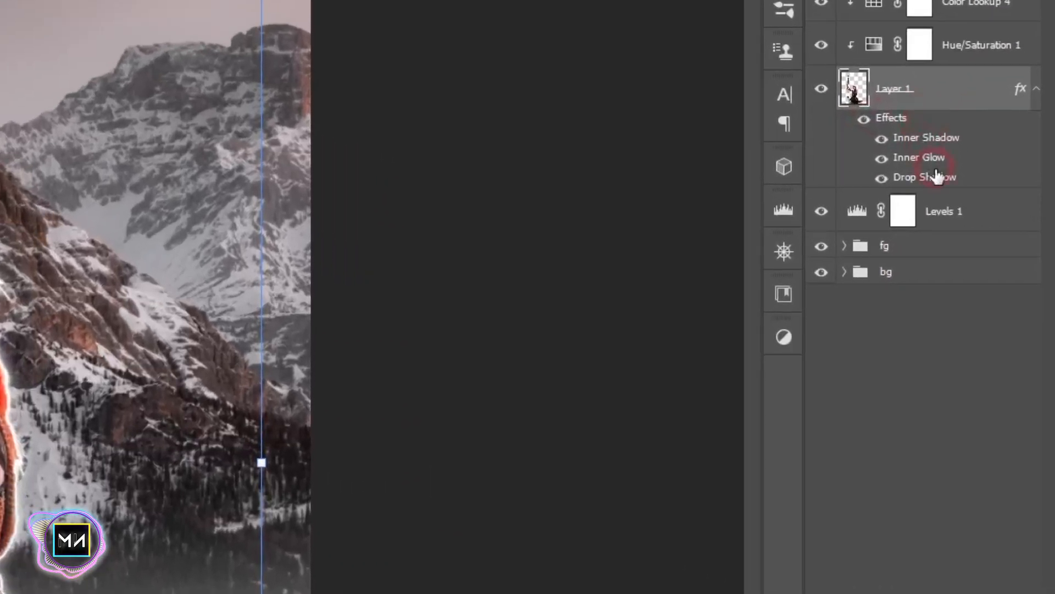
{"action": "right_click", "coordinate": [982, 223]}
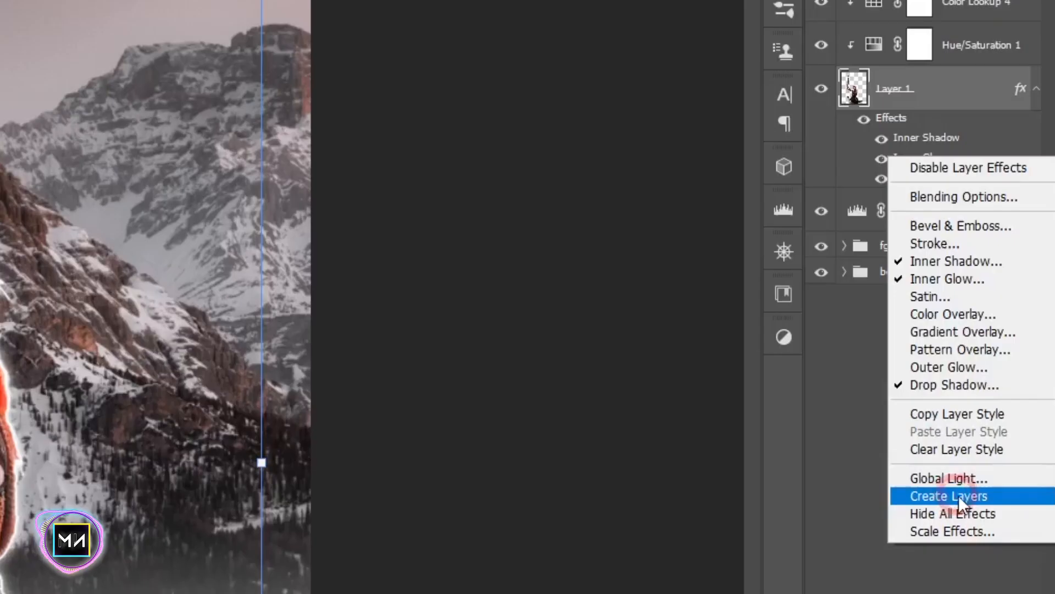
{"action": "left_click", "coordinate": [958, 495]}
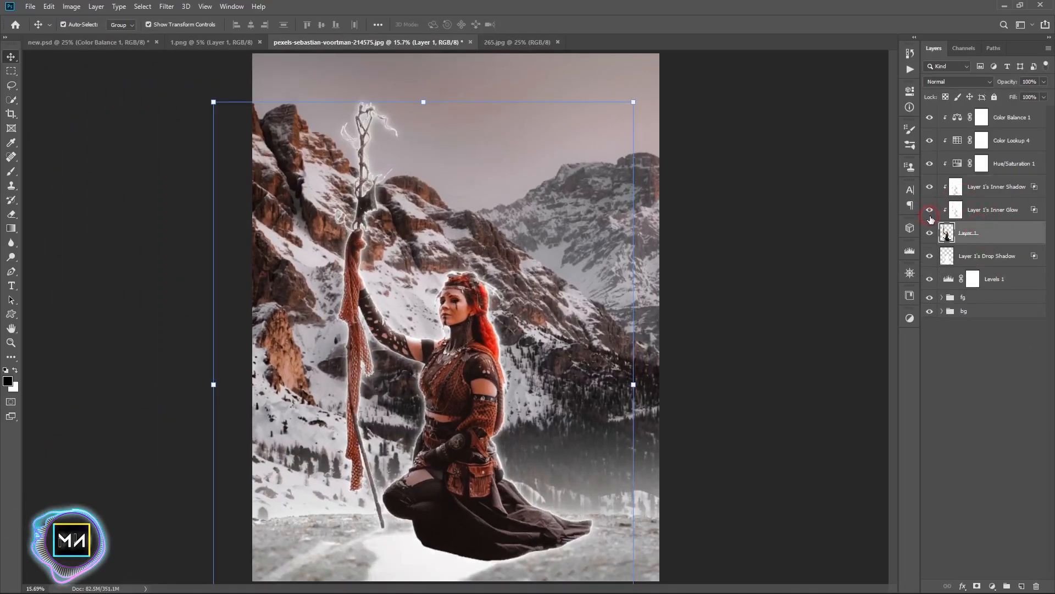
Hide the Inner Shadow and Inner Glow layers and add a layer mask to Layer 1's Drop Shadow layer.
{"action": "left_click", "coordinate": [929, 256]}
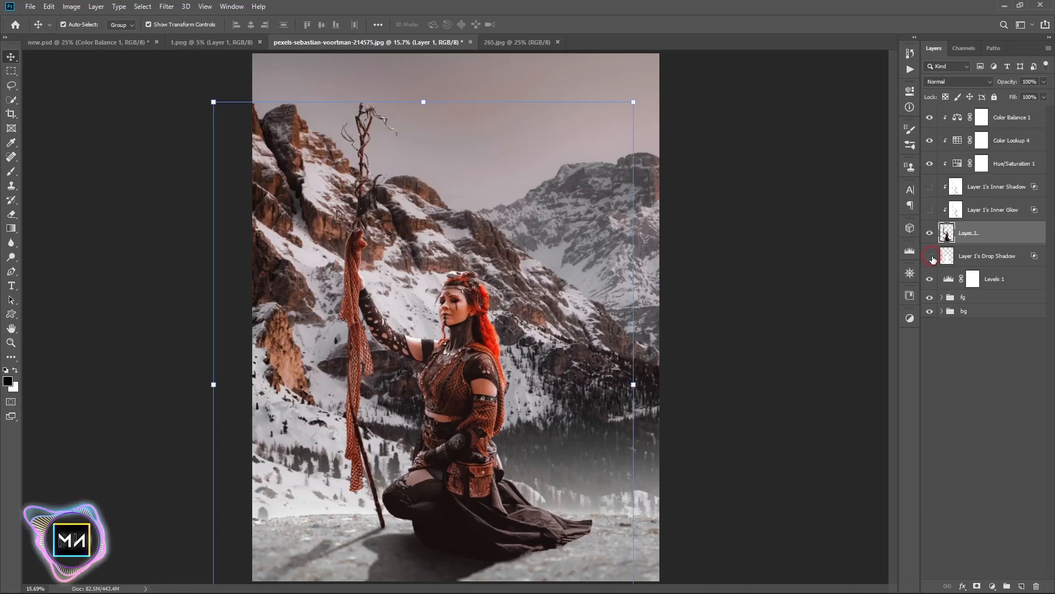
{"action": "left_click", "coordinate": [930, 256]}
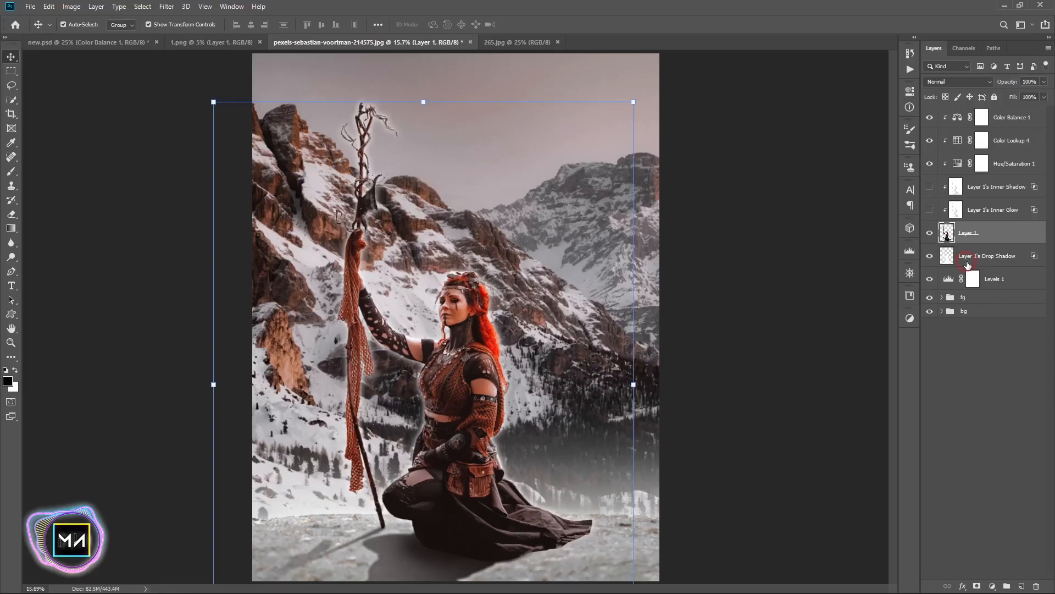
{"action": "left_click", "coordinate": [970, 264]}
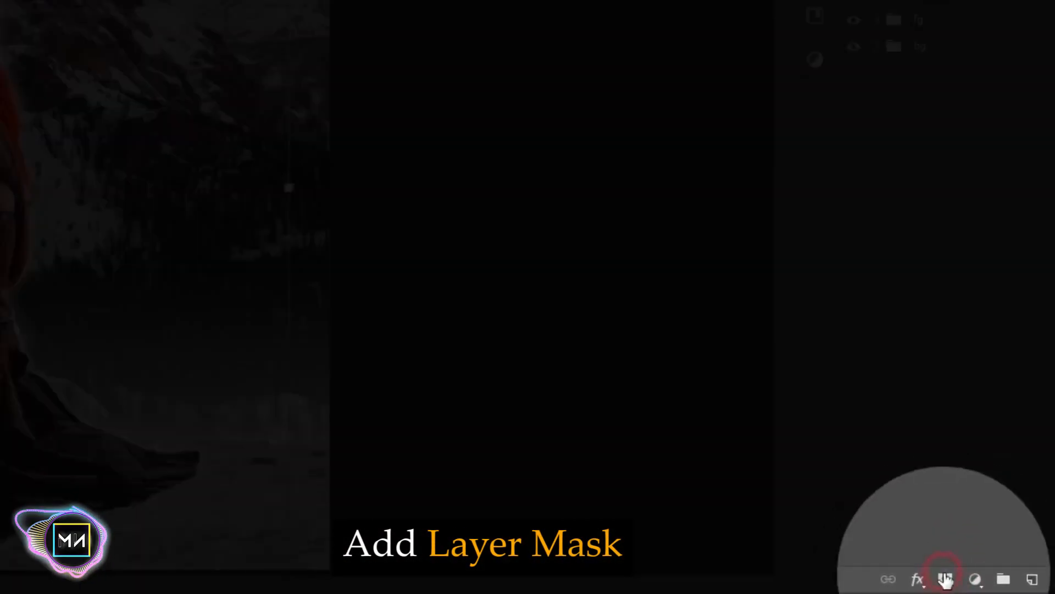
{"action": "left_click", "coordinate": [946, 578]}
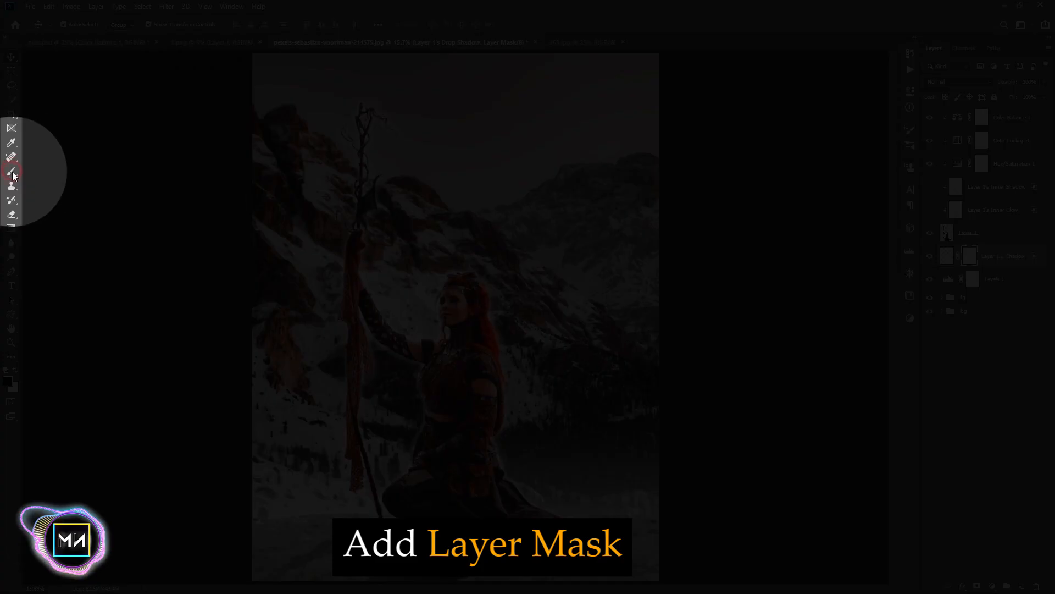
Choose the Brush tool with black as foreground and enlarge the brush to 700 px for masking the glow.
{"action": "left_click", "coordinate": [11, 171]}
{"action": "left_click", "coordinate": [42, 172]}
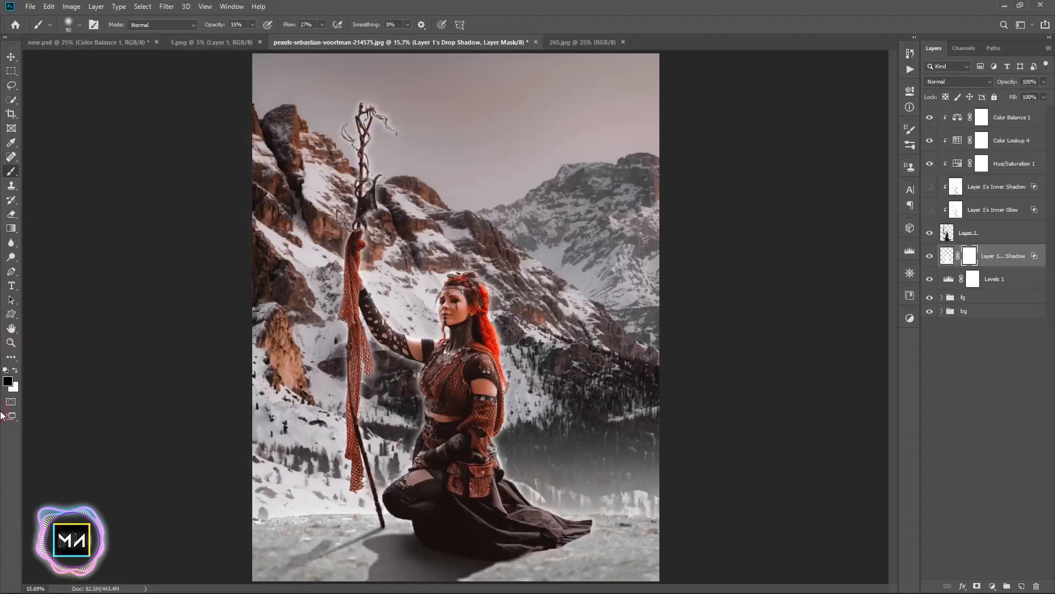
{"action": "key", "text": "bracketright"}
{"action": "key", "text": "bracketright"}
{"action": "key", "text": "bracketright"}
{"action": "key", "text": "bracketright"}
{"action": "key", "text": "bracketright"}
{"action": "key", "text": "bracketright"}
{"action": "key", "text": "bracketright"}
{"action": "key", "text": "bracketright"}
{"action": "key", "text": "bracketright"}
{"action": "key", "text": "bracketright"}
{"action": "key", "text": "bracketright"}
{"action": "key", "text": "ctrl+equal"}
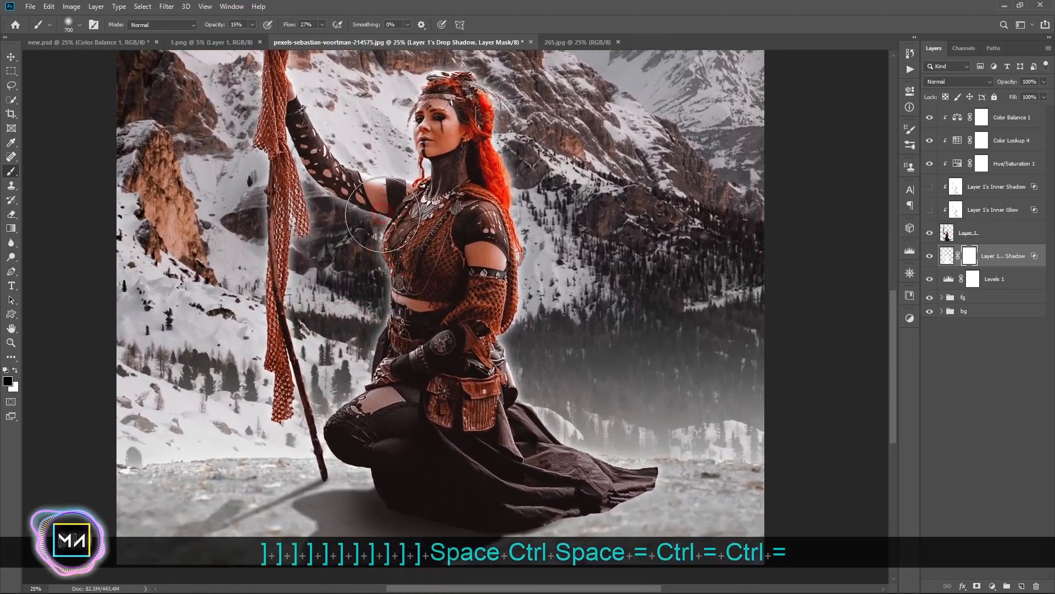
{"action": "key", "text": "p"}
{"action": "key", "text": "p"}
{"action": "key", "text": "p"}
{"action": "key", "text": "p"}
{"action": "key", "text": "p"}
{"action": "left_click", "coordinate": [11, 171]}
{"action": "key", "text": "o"}
{"action": "key", "text": "o"}
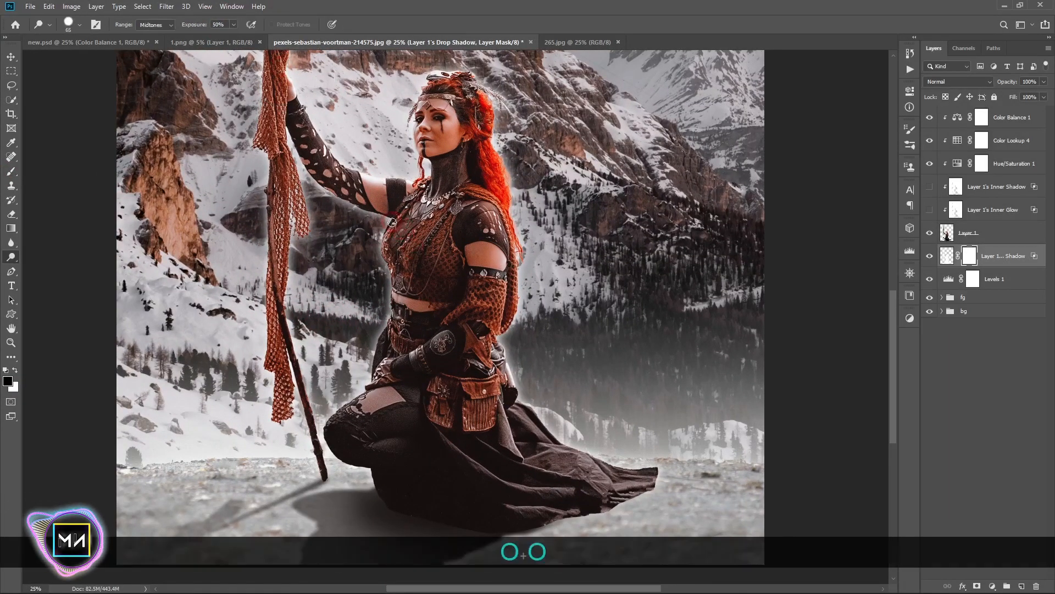
Set the Brush tool to a size of 300 px, 38% opacity and 35% flow.
{"action": "left_click", "coordinate": [12, 174]}
{"action": "key", "text": "["}
{"action": "key", "text": "["}
{"action": "key", "text": "["}
{"action": "key", "text": "["}
{"action": "left_click", "coordinate": [243, 25]}
{"action": "left_click_drag", "start_coordinate": [221, 25], "coordinate": [293, 25]}
Paint black on the Drop Shadow layer's mask to reduce the glow beside the staff, the body's front and the skirt's underside.
{"action": "left_click_drag", "start_coordinate": [379, 259], "coordinate": [378, 341]}
{"action": "left_click_drag", "start_coordinate": [330, 463], "coordinate": [302, 465]}
{"action": "mouse_move", "coordinate": [286, 240]}
{"action": "left_mouse_down"}
{"action": "mouse_move", "coordinate": [305, 203]}
{"action": "mouse_move", "coordinate": [285, 147]}
{"action": "left_mouse_up"}
{"action": "key", "text": "space"}
{"action": "left_click_drag", "start_coordinate": [302, 148], "coordinate": [318, 384]}
{"action": "mouse_move", "coordinate": [402, 442]}
{"action": "left_mouse_down"}
{"action": "mouse_move", "coordinate": [325, 301]}
{"action": "mouse_move", "coordinate": [299, 146]}
{"action": "left_mouse_up"}
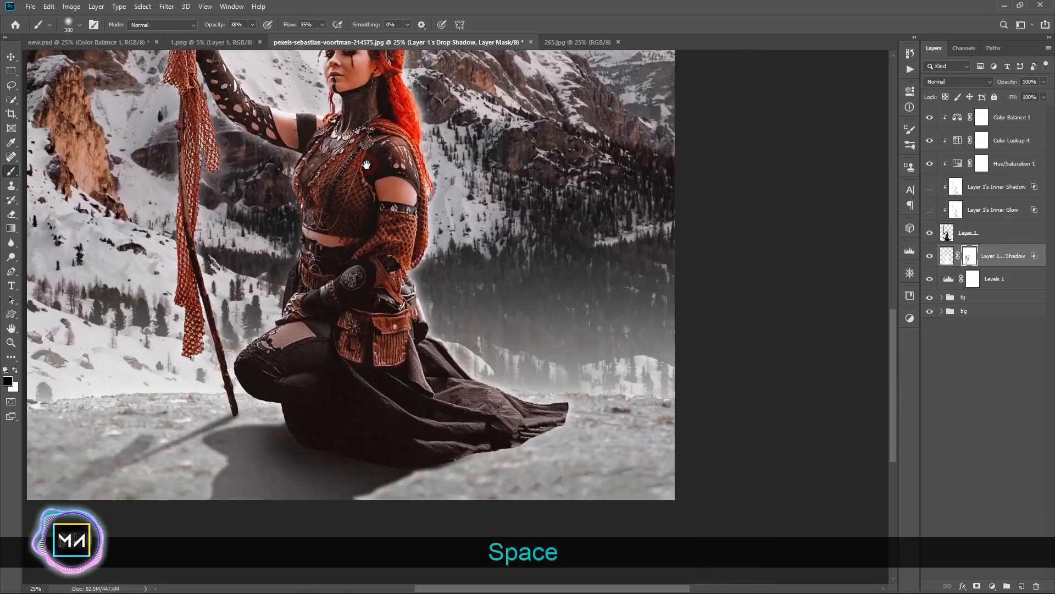
{"action": "key", "text": "space"}
{"action": "left_click_drag", "start_coordinate": [199, 440], "coordinate": [265, 348]}
{"action": "left_click_drag", "start_coordinate": [453, 388], "coordinate": [328, 422]}
{"action": "key", "text": "space"}
{"action": "left_click_drag", "start_coordinate": [366, 300], "coordinate": [360, 376]}
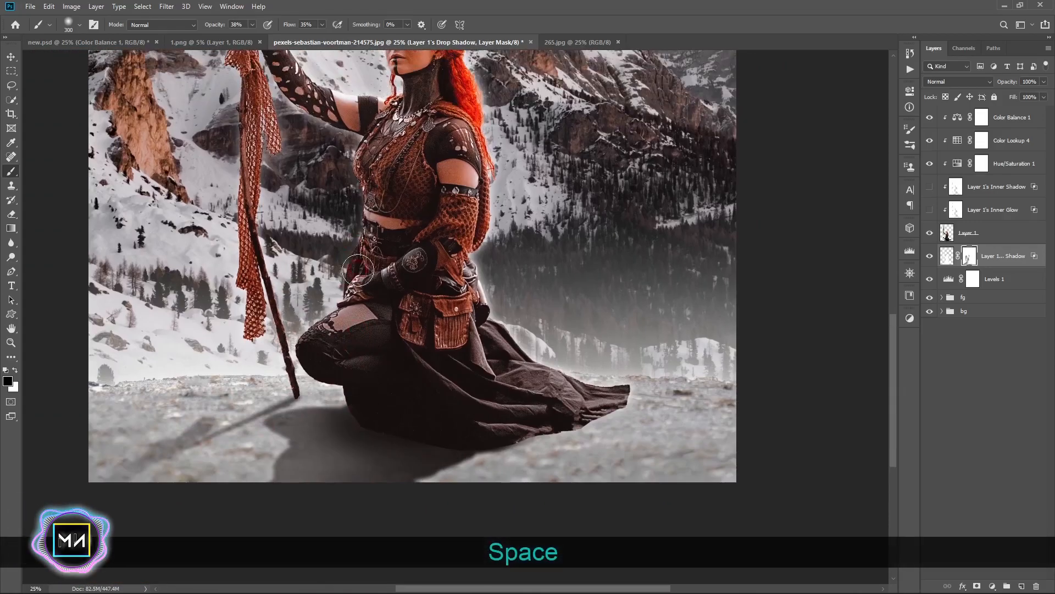
Mask out more of the Drop Shadow glow around the hanging scarf, raised arm and waist, comparing with the layer hidden.
{"action": "left_click_drag", "start_coordinate": [285, 95], "coordinate": [284, 166]}
{"action": "key", "text": "space"}
{"action": "left_click_drag", "start_coordinate": [386, 102], "coordinate": [384, 180]}
{"action": "left_click_drag", "start_coordinate": [341, 331], "coordinate": [375, 209]}
{"action": "left_click", "coordinate": [929, 256]}
{"action": "left_click", "coordinate": [929, 256]}
{"action": "mouse_move", "coordinate": [342, 297]}
{"action": "left_mouse_down"}
{"action": "mouse_move", "coordinate": [300, 159]}
{"action": "mouse_move", "coordinate": [321, 299]}
{"action": "left_mouse_up"}
{"action": "key", "text": "space"}
Show the Inner Glow layer, add a layer mask and paint out its glow along the raised arm, front knee and staff.
{"action": "left_click", "coordinate": [939, 213]}
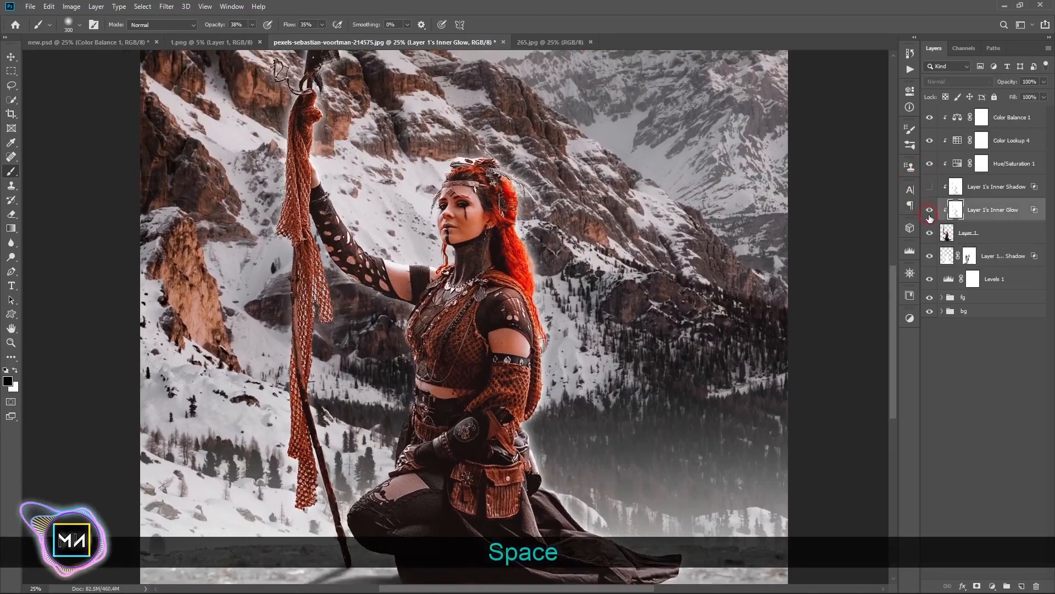
{"action": "left_click", "coordinate": [929, 213]}
{"action": "left_click", "coordinate": [986, 219]}
{"action": "left_click", "coordinate": [977, 586]}
{"action": "mouse_move", "coordinate": [314, 231]}
{"action": "left_mouse_down"}
{"action": "mouse_move", "coordinate": [373, 304]}
{"action": "mouse_move", "coordinate": [377, 292]}
{"action": "mouse_move", "coordinate": [397, 299]}
{"action": "left_mouse_up"}
{"action": "mouse_move", "coordinate": [416, 415]}
{"action": "left_mouse_down"}
{"action": "mouse_move", "coordinate": [410, 448]}
{"action": "mouse_move", "coordinate": [358, 505]}
{"action": "left_mouse_up"}
{"action": "left_click_drag", "start_coordinate": [314, 442], "coordinate": [350, 557]}
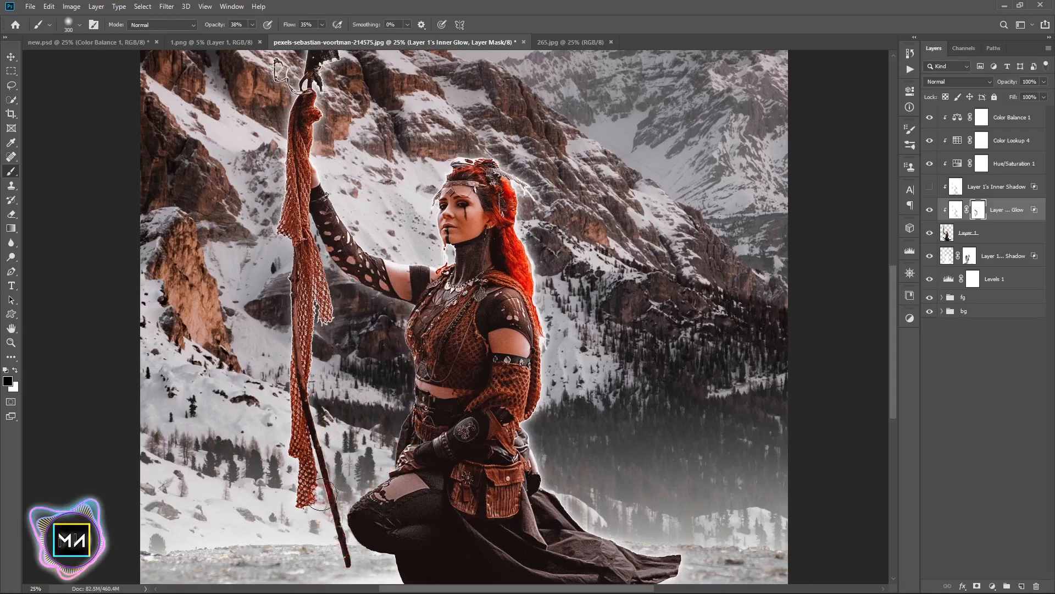
Paint out the Inner Glow along the knee, staff base and skirt hem with the brush enlarged to 600 px.
{"action": "key", "text": "space"}
{"action": "left_click_drag", "start_coordinate": [326, 483], "coordinate": [308, 277]}
{"action": "mouse_move", "coordinate": [191, 458]}
{"action": "left_mouse_down"}
{"action": "mouse_move", "coordinate": [406, 392]}
{"action": "mouse_move", "coordinate": [374, 404]}
{"action": "left_mouse_up"}
{"action": "key", "text": "bracketright"}
{"action": "key", "text": "bracketright"}
{"action": "key", "text": "bracketright"}
{"action": "left_click_drag", "start_coordinate": [308, 382], "coordinate": [253, 399]}
{"action": "key", "text": "bracketright"}
{"action": "key", "text": "bracketright"}
{"action": "mouse_move", "coordinate": [280, 396]}
{"action": "left_mouse_down"}
{"action": "mouse_move", "coordinate": [454, 397]}
{"action": "mouse_move", "coordinate": [423, 386]}
{"action": "mouse_move", "coordinate": [359, 433]}
{"action": "mouse_move", "coordinate": [261, 391]}
{"action": "mouse_move", "coordinate": [201, 426]}
{"action": "left_mouse_up"}
{"action": "left_click", "coordinate": [672, 384]}
{"action": "key", "text": "bracketleft"}
{"action": "key", "text": "bracketleft"}
{"action": "left_click_drag", "start_coordinate": [624, 392], "coordinate": [526, 400]}
Touch up the Drop Shadow mask near the skirt tip, then refine the Inner Glow mask with a 300 px brush.
{"action": "left_click", "coordinate": [930, 256]}
{"action": "left_click", "coordinate": [969, 255]}
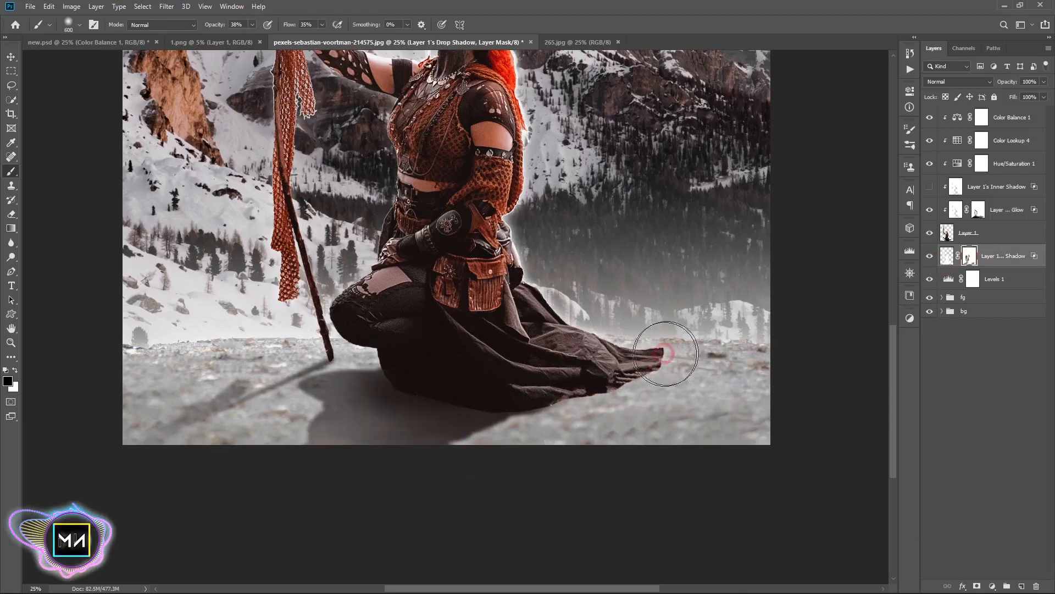
{"action": "left_click", "coordinate": [977, 209]}
{"action": "scroll", "coordinate": [524, 367], "scroll_direction": "up", "scroll_amount": 10}
{"action": "key", "text": "bracketleft"}
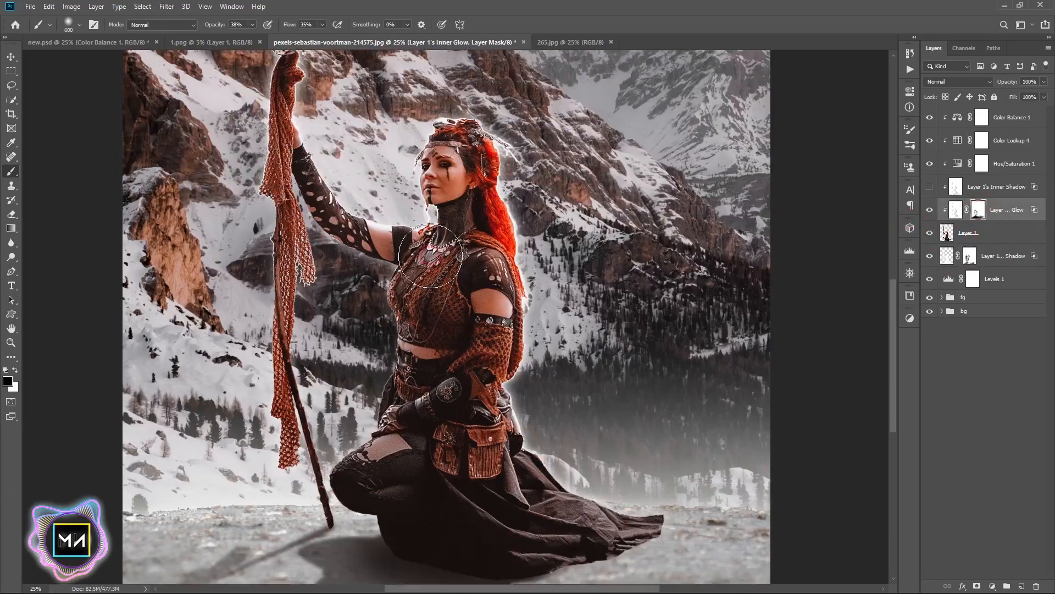
{"action": "key", "text": "bracketleft"}
{"action": "key", "text": "bracketleft"}
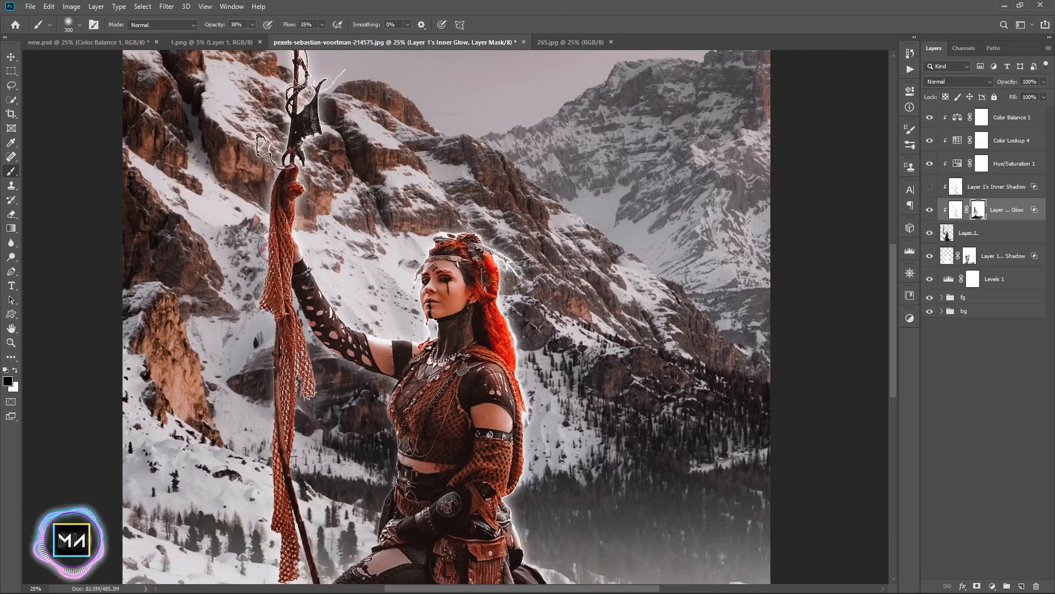
Retouch the Drop Shadow mask, then compare the Inner Glow layer on and off and mask its glow near the skirt tip.
{"action": "left_click", "coordinate": [969, 257]}
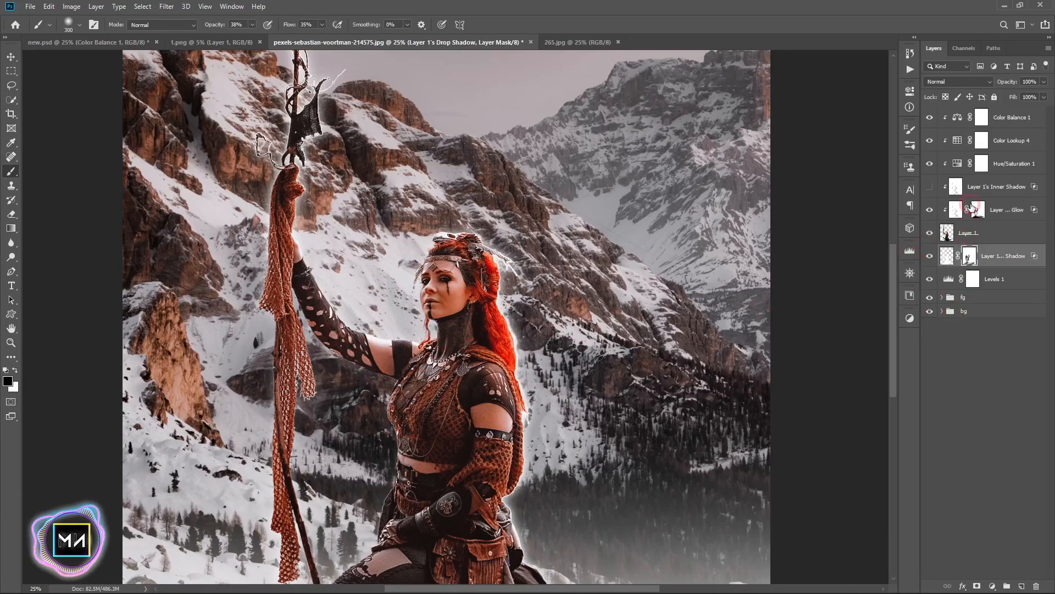
{"action": "left_click", "coordinate": [970, 215]}
{"action": "scroll", "coordinate": [399, 475], "scroll_direction": "down", "scroll_amount": 5}
{"action": "left_click", "coordinate": [929, 210]}
{"action": "left_click", "coordinate": [929, 209]}
{"action": "mouse_move", "coordinate": [672, 430]}
{"action": "left_mouse_down"}
{"action": "mouse_move", "coordinate": [539, 495]}
{"action": "mouse_move", "coordinate": [685, 461]}
{"action": "left_mouse_up"}
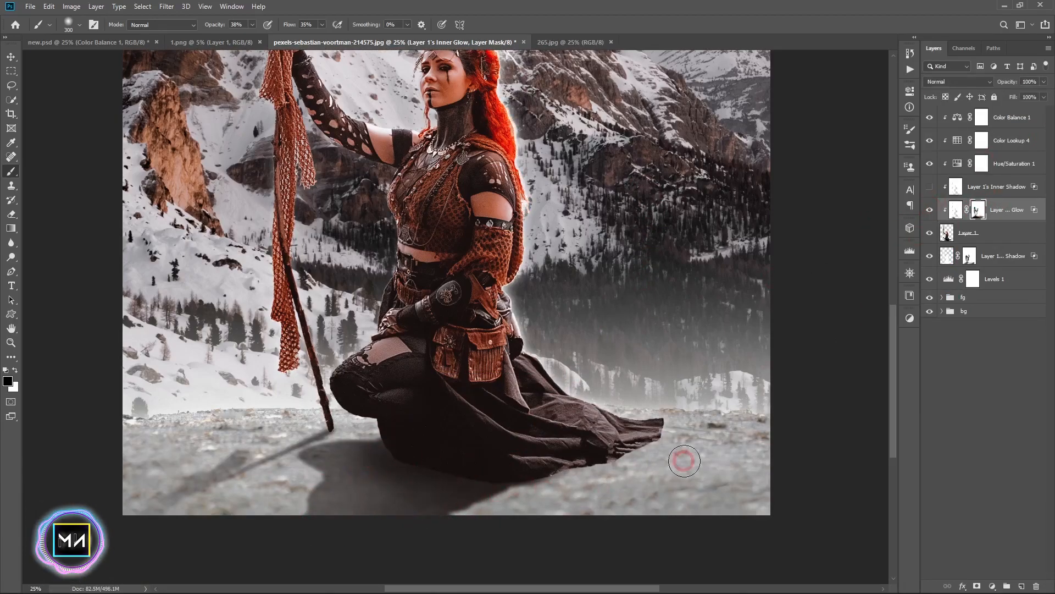
Lower the brush opacity to 12% and darken the shaded knee and skirt area near the ground on Layer 1 with black.
{"action": "key", "text": "ctrl+minus"}
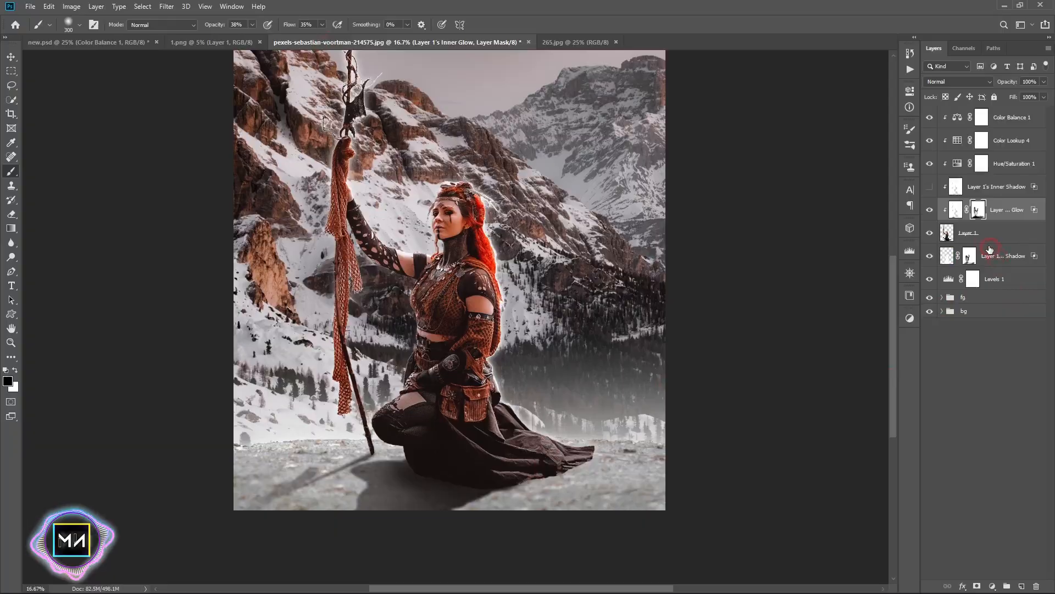
{"action": "left_click", "coordinate": [946, 233]}
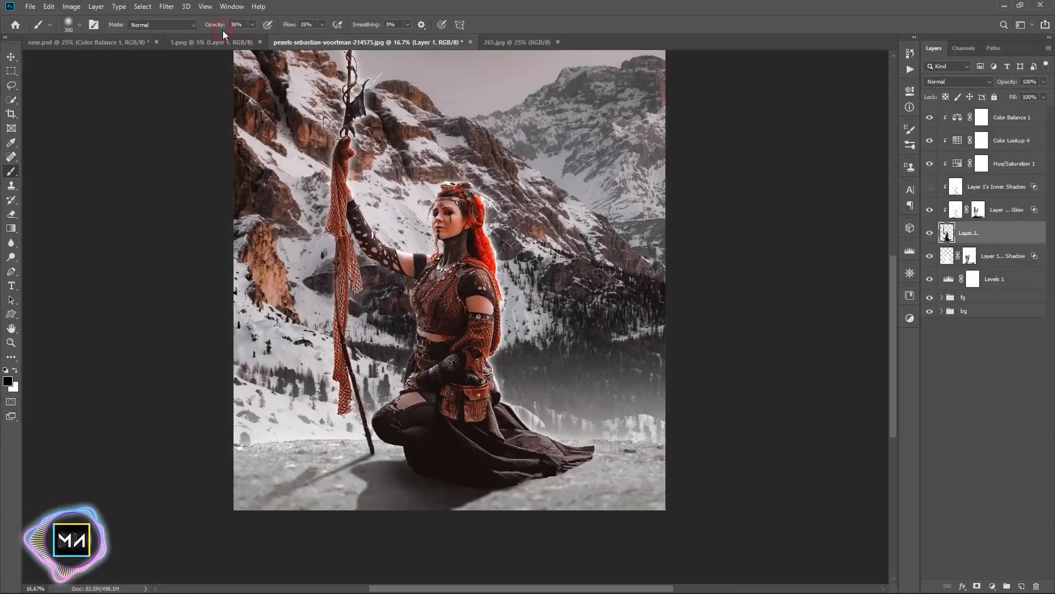
{"action": "left_click_drag", "start_coordinate": [223, 31], "coordinate": [212, 30]}
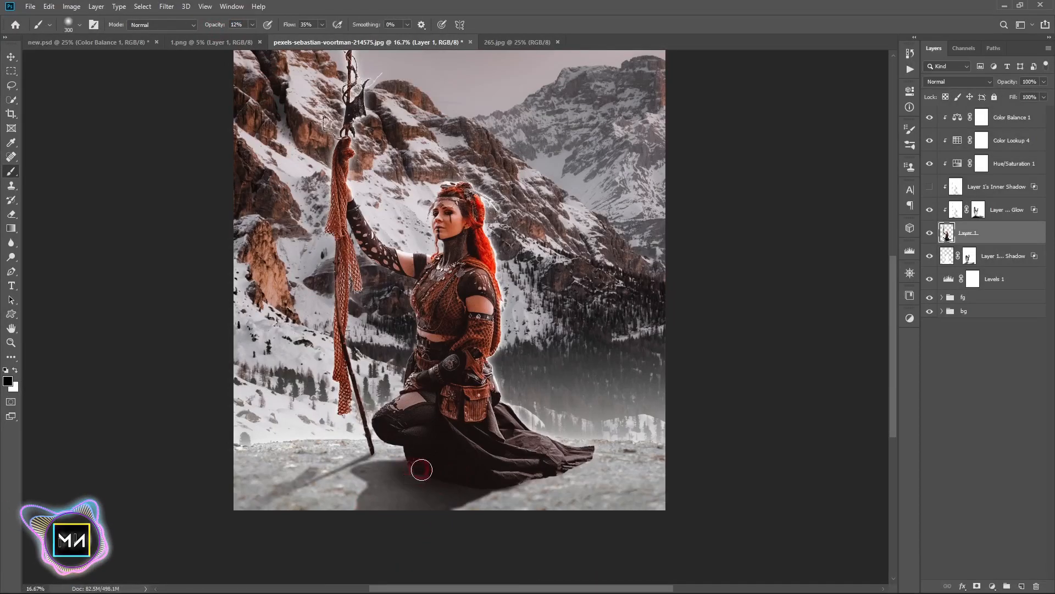
{"action": "mouse_move", "coordinate": [418, 478]}
{"action": "left_mouse_down"}
{"action": "mouse_move", "coordinate": [407, 466]}
{"action": "mouse_move", "coordinate": [470, 478]}
{"action": "left_mouse_up"}
{"action": "key", "text": "v"}
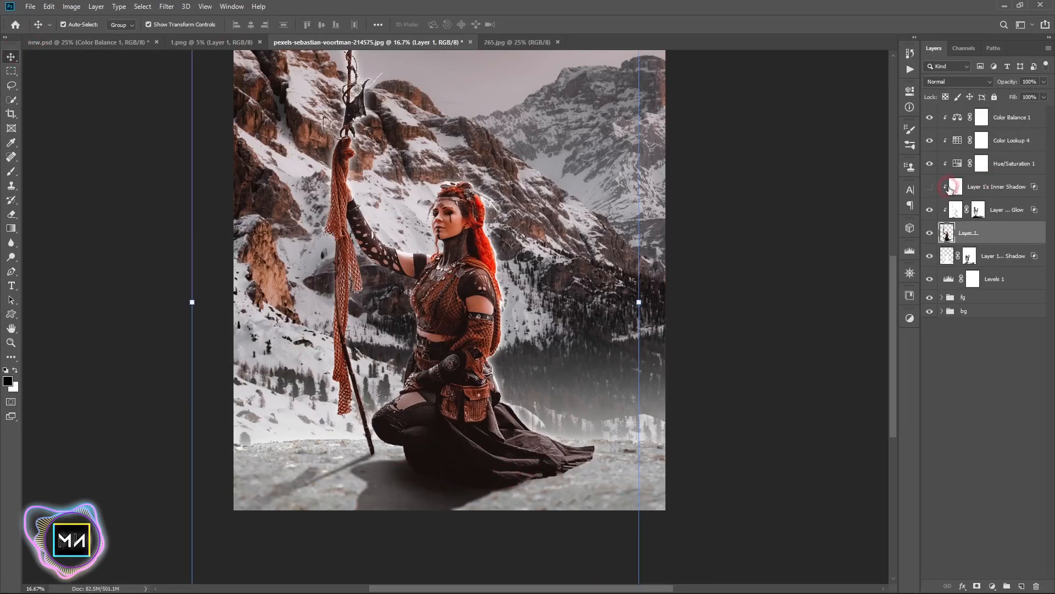
Show the Inner Shadow layer, add a layer mask and start painting out its light along the scarf and staff.
{"action": "left_click", "coordinate": [992, 186]}
{"action": "left_click", "coordinate": [929, 187]}
{"action": "left_click", "coordinate": [928, 188]}
{"action": "left_click", "coordinate": [928, 188]}
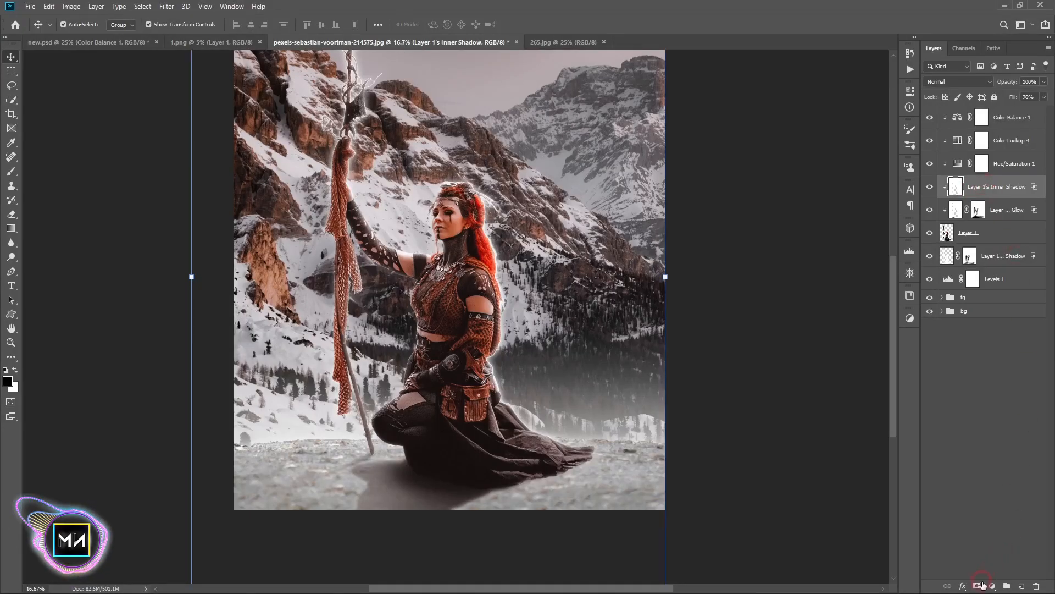
{"action": "left_click", "coordinate": [978, 585]}
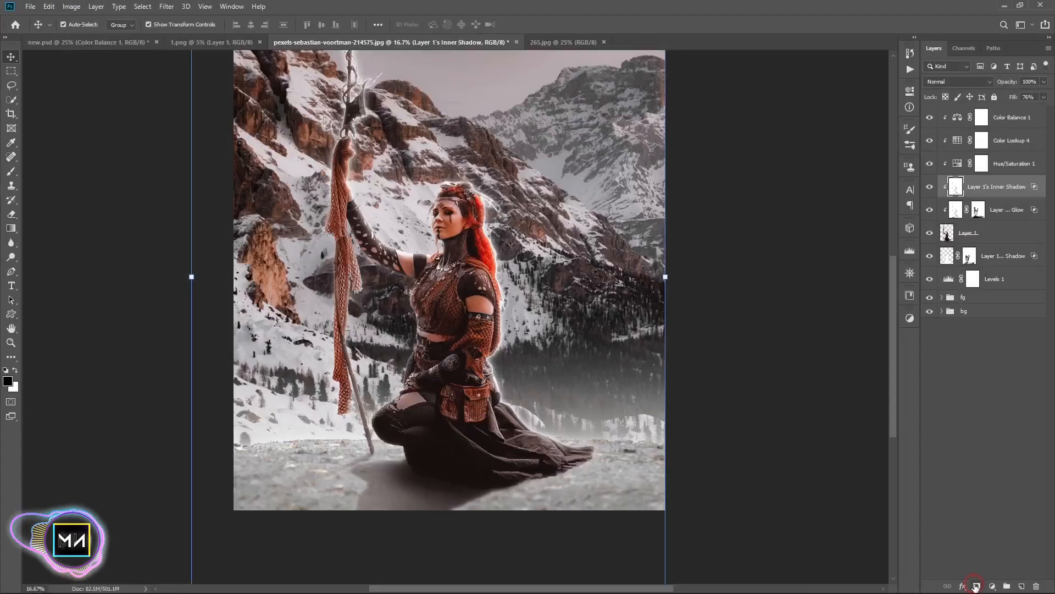
{"action": "left_click", "coordinate": [13, 172]}
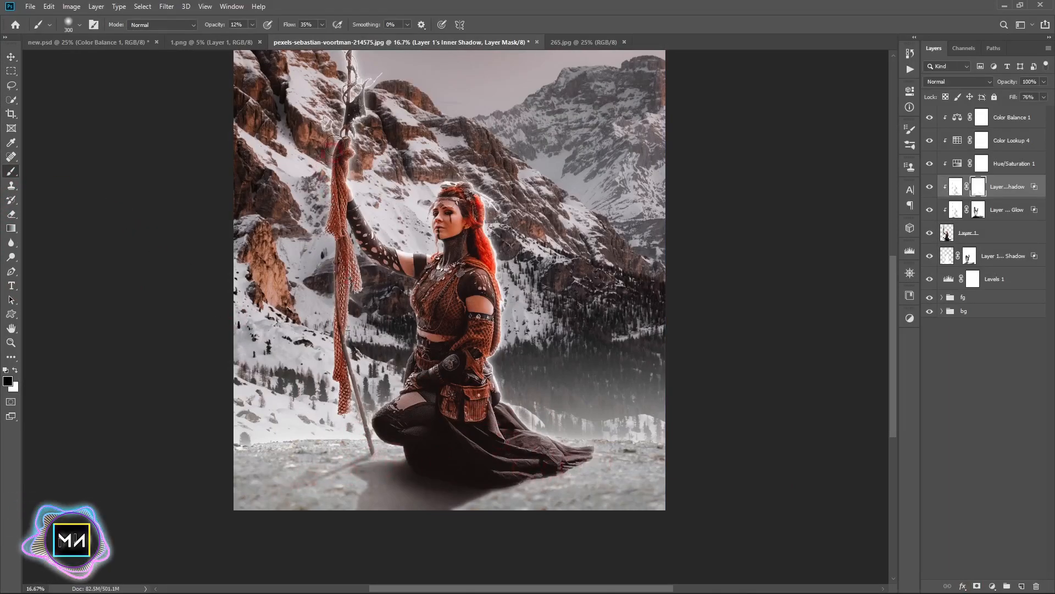
{"action": "mouse_move", "coordinate": [326, 195]}
{"action": "left_mouse_down"}
{"action": "mouse_move", "coordinate": [386, 231]}
{"action": "mouse_move", "coordinate": [362, 272]}
{"action": "left_mouse_up"}
Compare the Inner Glow, Inner Shadow and Drop Shadow layers by toggling their visibility.
{"action": "key", "text": "ctrl+equal"}
{"action": "left_click", "coordinate": [930, 209]}
{"action": "left_click", "coordinate": [929, 217]}
{"action": "left_click", "coordinate": [929, 187]}
{"action": "left_click", "coordinate": [929, 188]}
{"action": "left_click", "coordinate": [928, 255]}
{"action": "left_click", "coordinate": [929, 255]}
Paint out the Inner Shadow along the scarf, staff and raised arm with the brush at 25% opacity and 48% flow.
{"action": "left_click_drag", "start_coordinate": [215, 242], "coordinate": [254, 502]}
{"action": "key", "text": "space"}
{"action": "left_click_drag", "start_coordinate": [253, 501], "coordinate": [239, 296]}
{"action": "key", "text": "space"}
{"action": "left_click_drag", "start_coordinate": [308, 274], "coordinate": [162, 401]}
{"action": "key", "text": "space"}
{"action": "left_click_drag", "start_coordinate": [160, 71], "coordinate": [293, 216]}
Touch up the Drop Shadow mask beside the scarf's upper end, set the brush opacity to 10% and deselect all layers.
{"action": "left_click", "coordinate": [981, 212]}
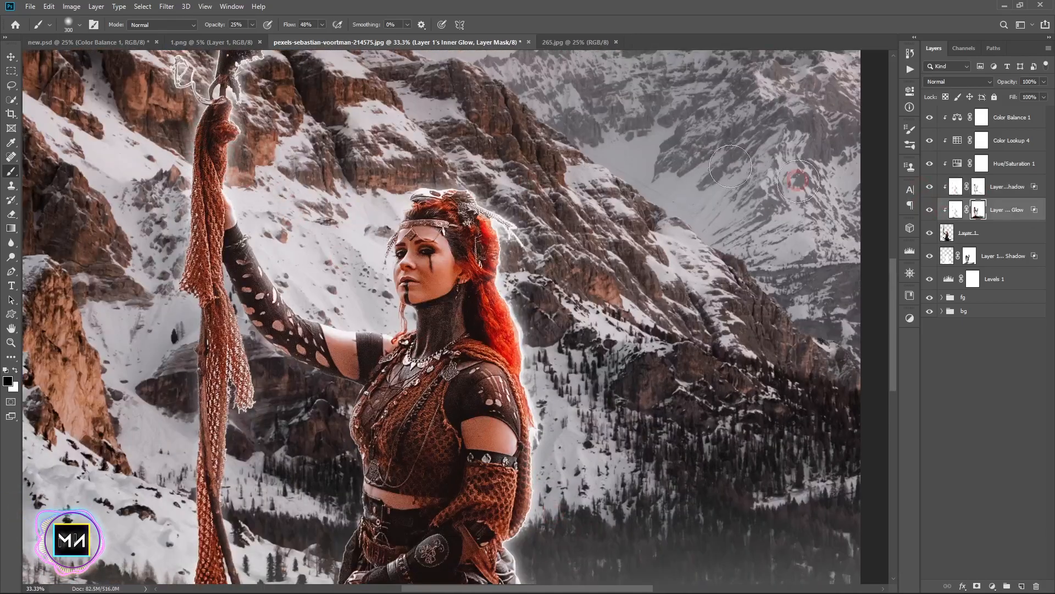
{"action": "left_click", "coordinate": [969, 256]}
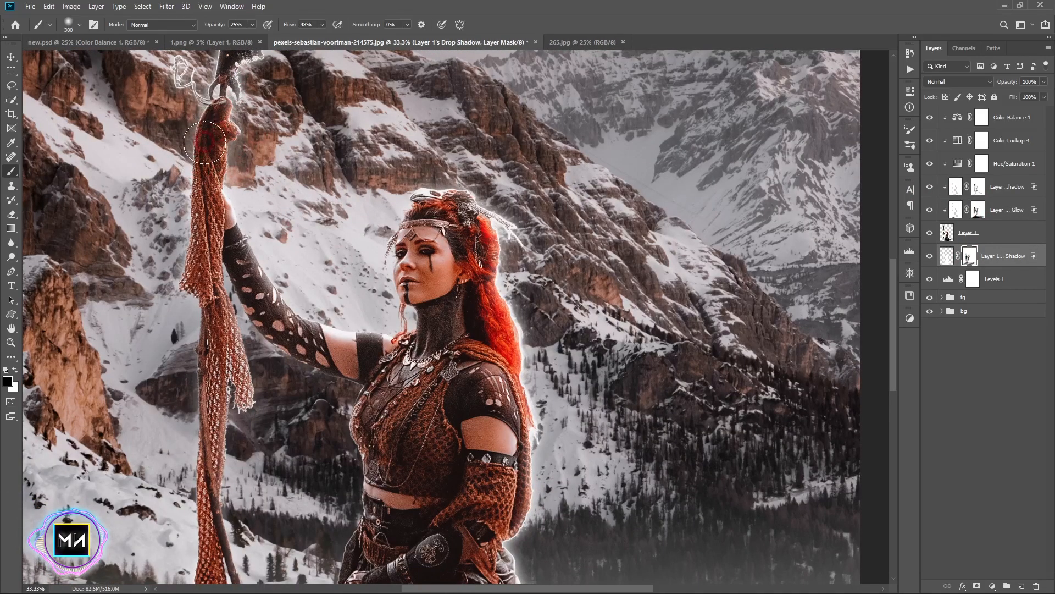
{"action": "key", "text": "ctrl+0"}
{"action": "key", "text": "1"}
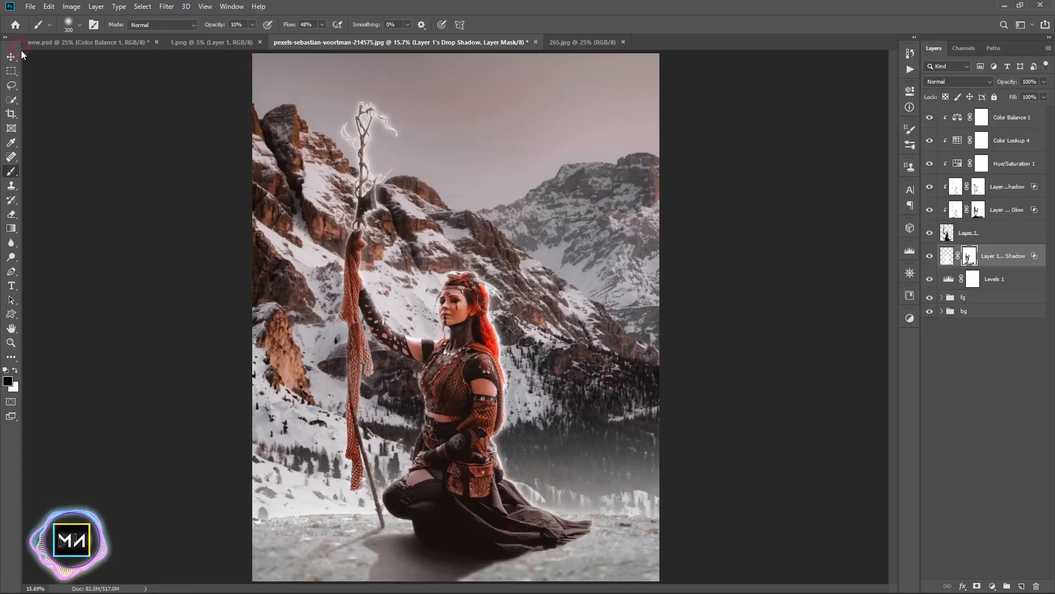
{"action": "left_click", "coordinate": [15, 55]}
{"action": "left_click", "coordinate": [776, 134]}
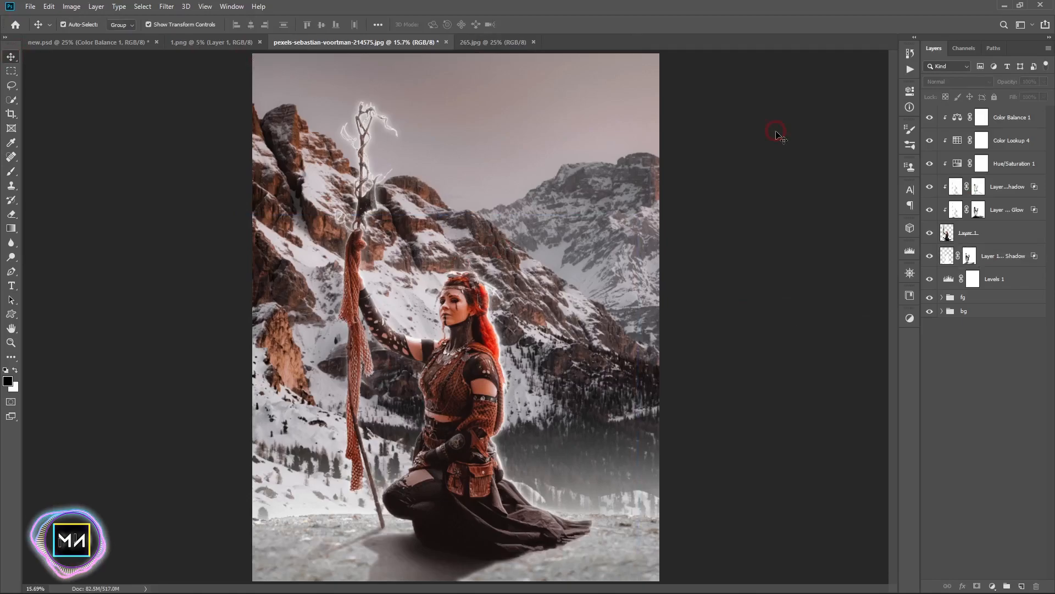
Move the Inner Glow and Inner Shadow layers together above the Color Balance 1 adjustment.
{"action": "left_click", "coordinate": [996, 210]}
{"action": "left_click", "coordinate": [996, 189], "text": "shift"}
{"action": "left_click_drag", "start_coordinate": [984, 206], "coordinate": [996, 110]}
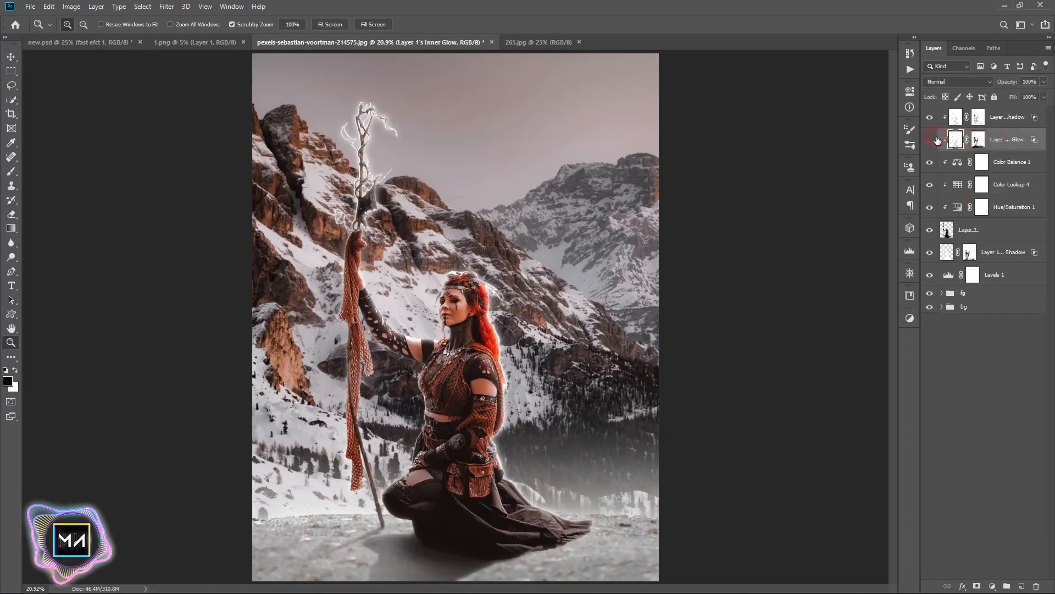
{"action": "left_click", "coordinate": [933, 139]}
Retouch the Inner Glow mask around the staff's head and scarf at 35% brush opacity, using white and black and reducing the brush to 100 px.
{"action": "left_click", "coordinate": [977, 141]}
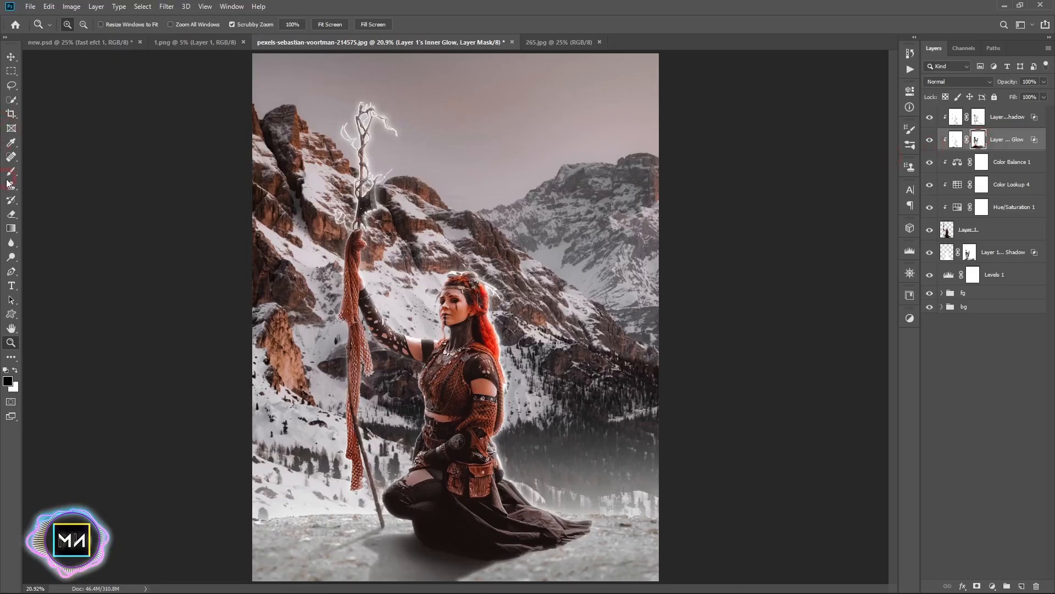
{"action": "left_click", "coordinate": [8, 179]}
{"action": "key", "text": "x"}
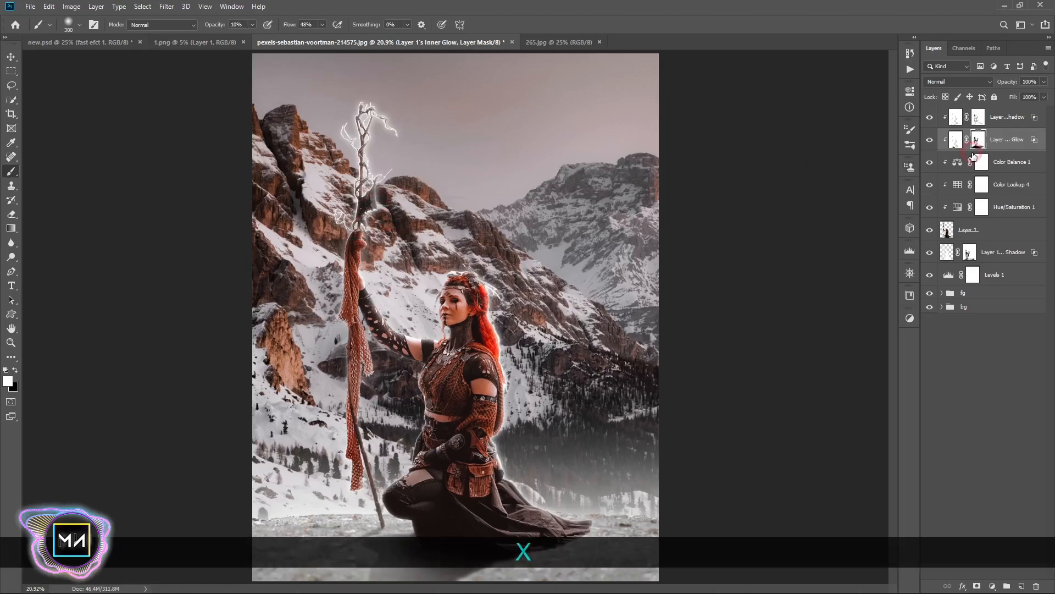
{"action": "key", "text": "ctrl+equal"}
{"action": "key", "text": "ctrl+equal"}
{"action": "key", "text": "space"}
{"action": "key", "text": "ctrl+equal"}
{"action": "key", "text": "3"}
{"action": "key", "text": "5"}
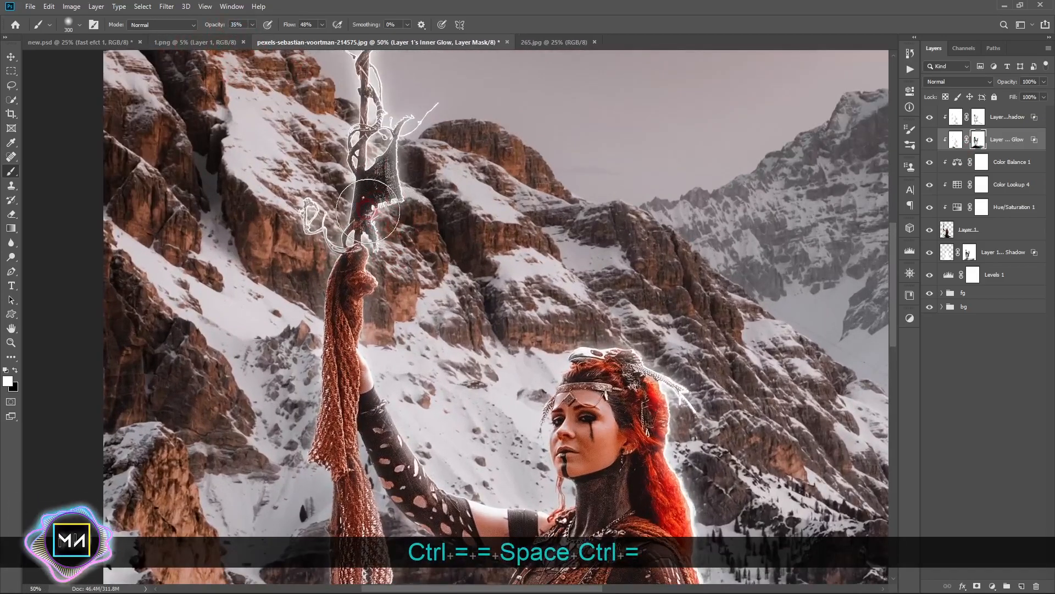
{"action": "key", "text": "bracketleft"}
{"action": "key", "text": "bracketleft"}
{"action": "key", "text": "bracketleft"}
{"action": "key", "text": "bracketleft"}
{"action": "key", "text": "bracketleft"}
{"action": "key", "text": "bracketleft"}
{"action": "key", "text": "bracketleft"}
{"action": "key", "text": "bracketleft"}
{"action": "key", "text": "x"}
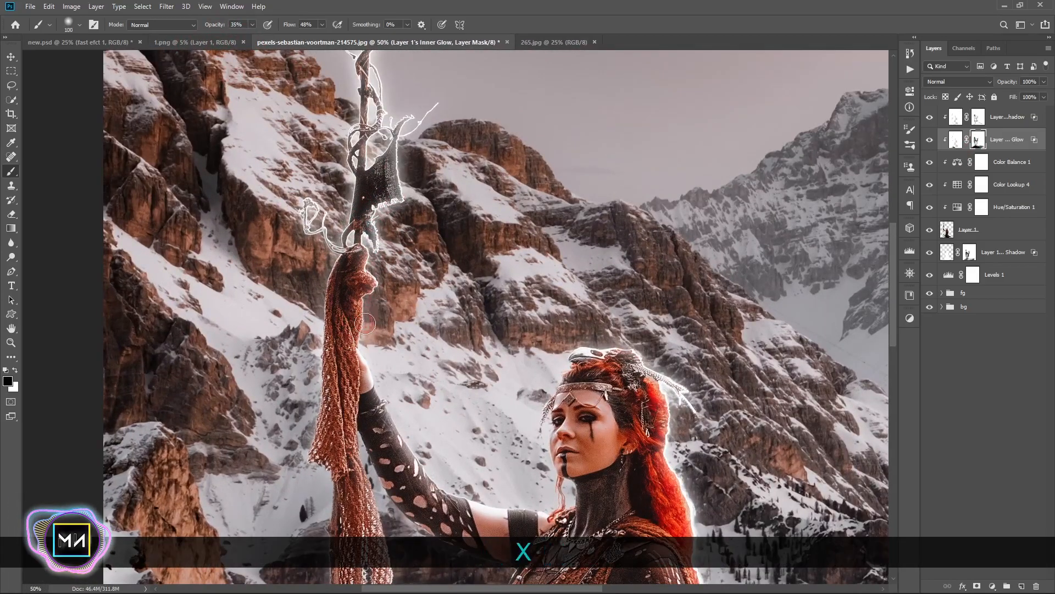
{"action": "key", "text": "ctrl+0"}
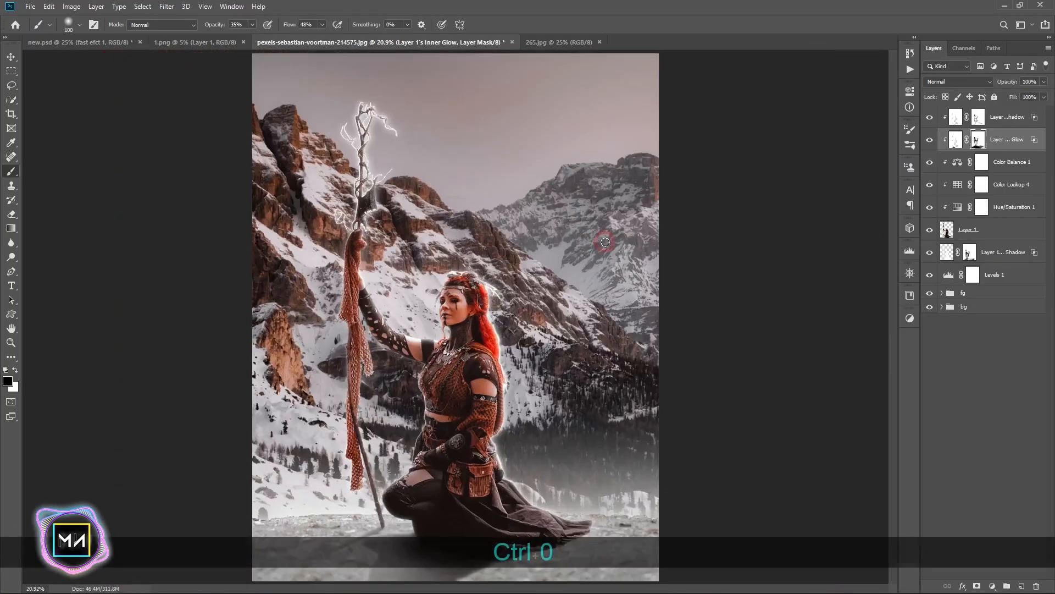
Check the document's dimensions and resolution in the Image Size settings, leaving them unchanged, and collapse the bg group.
{"action": "key", "text": "v"}
{"action": "left_click", "coordinate": [964, 306]}
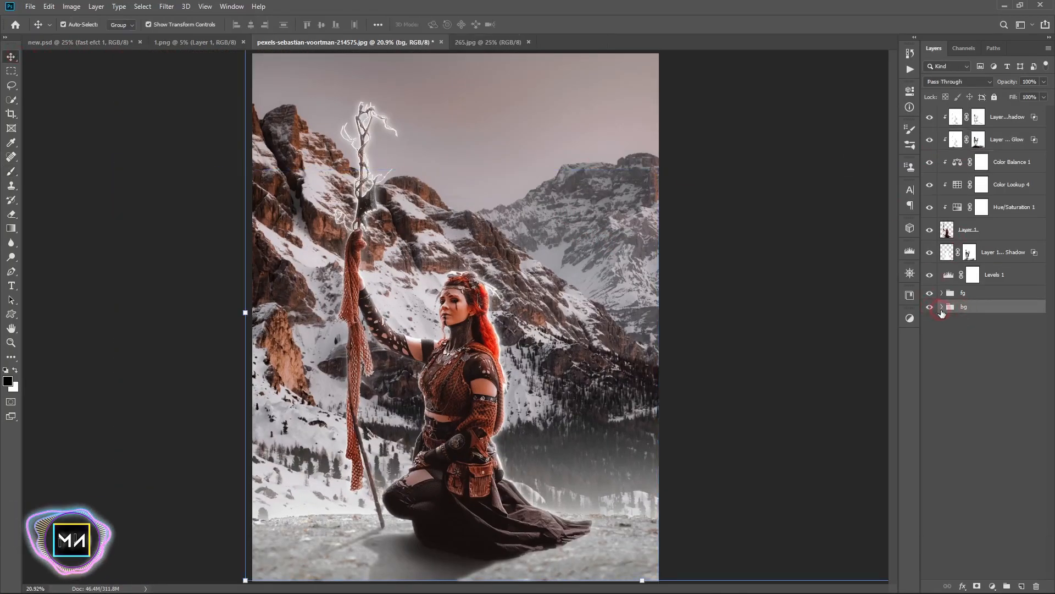
{"action": "left_click", "coordinate": [942, 306]}
{"action": "left_click", "coordinate": [958, 392]}
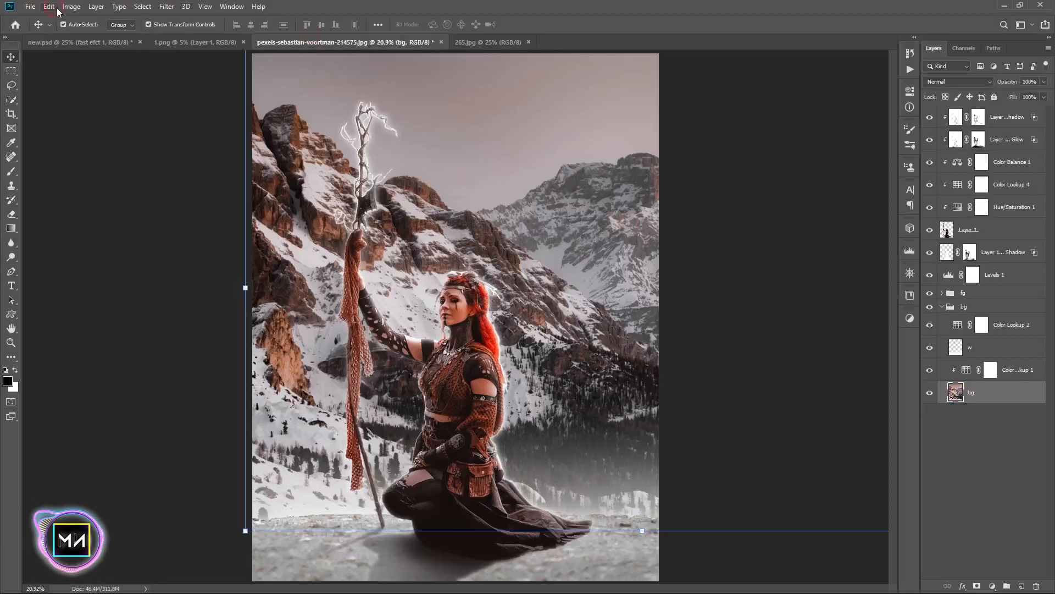
{"action": "left_click", "coordinate": [71, 7]}
{"action": "left_click", "coordinate": [91, 94]}
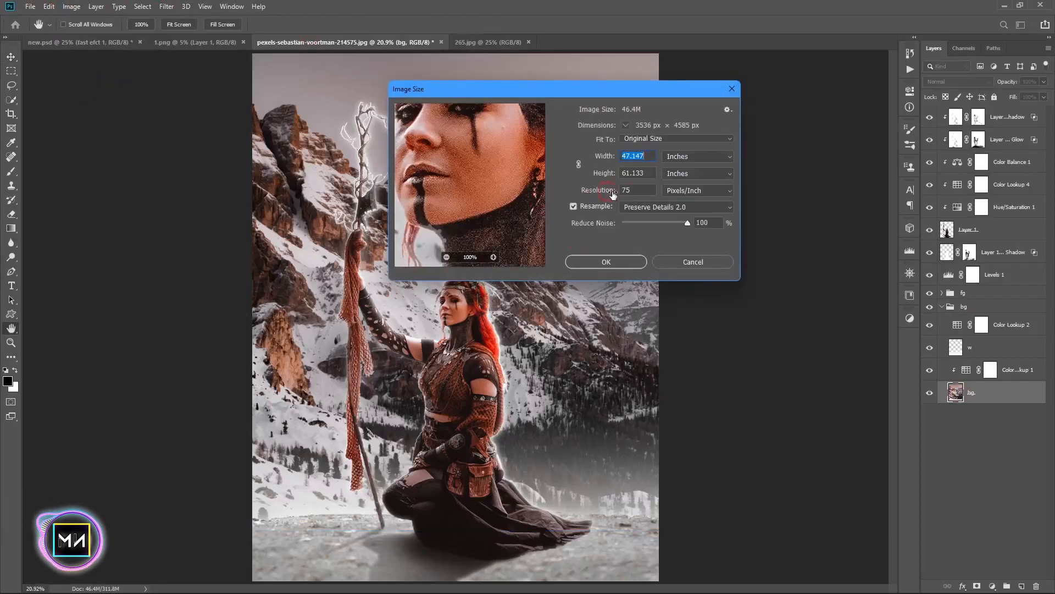
{"action": "left_click", "coordinate": [604, 194]}
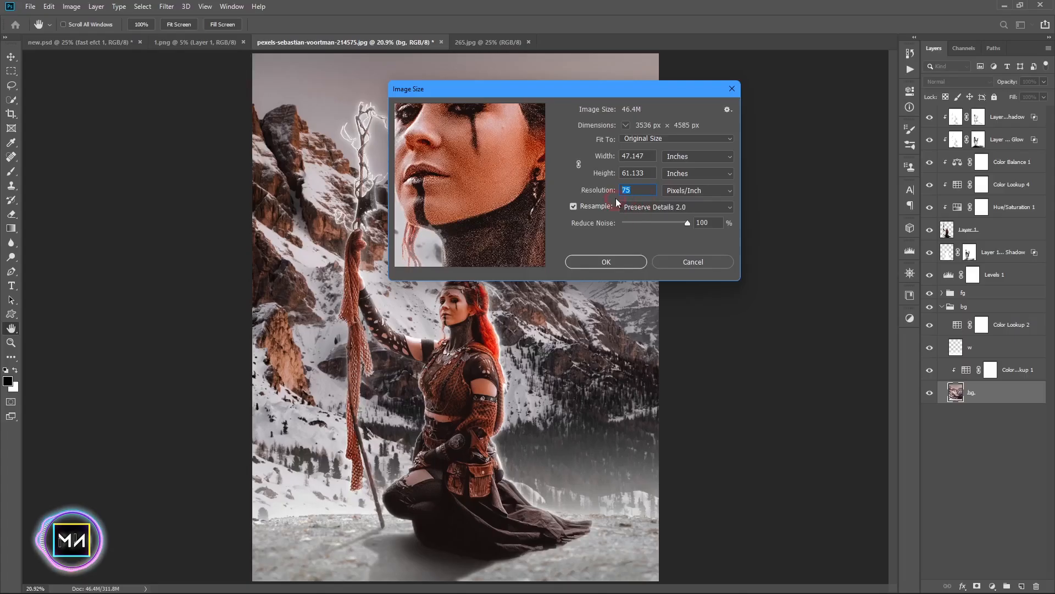
{"action": "left_click", "coordinate": [683, 257]}
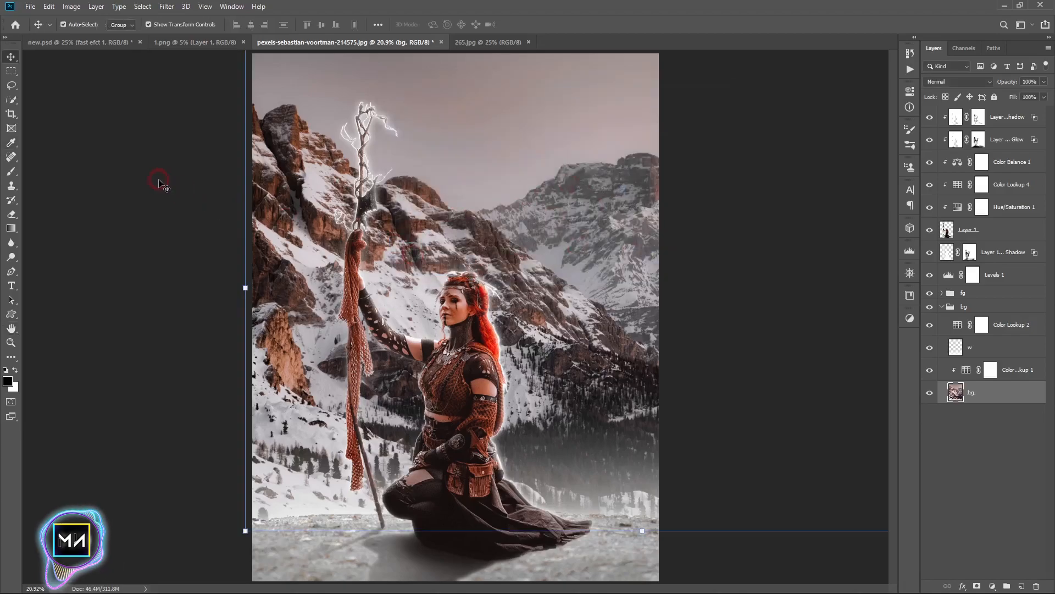
{"action": "left_click", "coordinate": [160, 184]}
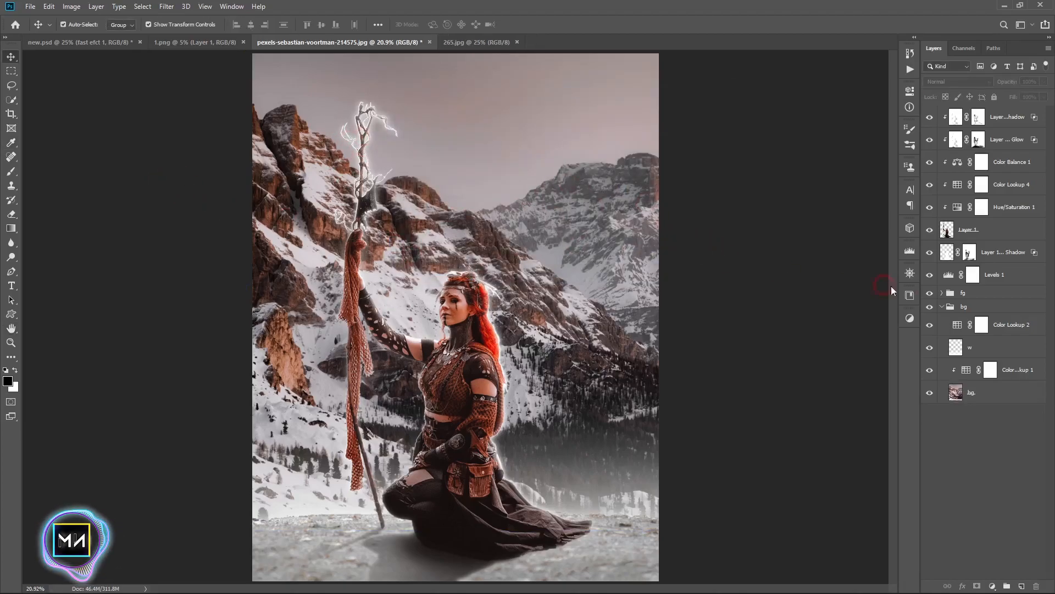
{"action": "left_click", "coordinate": [948, 309]}
Add an Inner Shadow layer style to Layer 1 and set its color to cyan 00f0ff.
{"action": "right_click", "coordinate": [969, 229]}
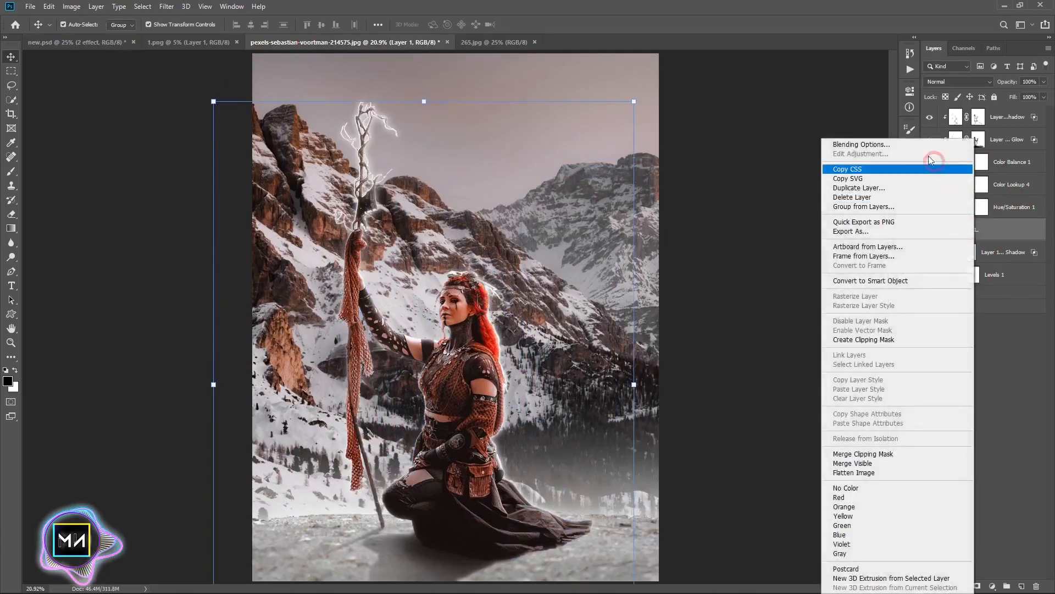
{"action": "left_click", "coordinate": [894, 144]}
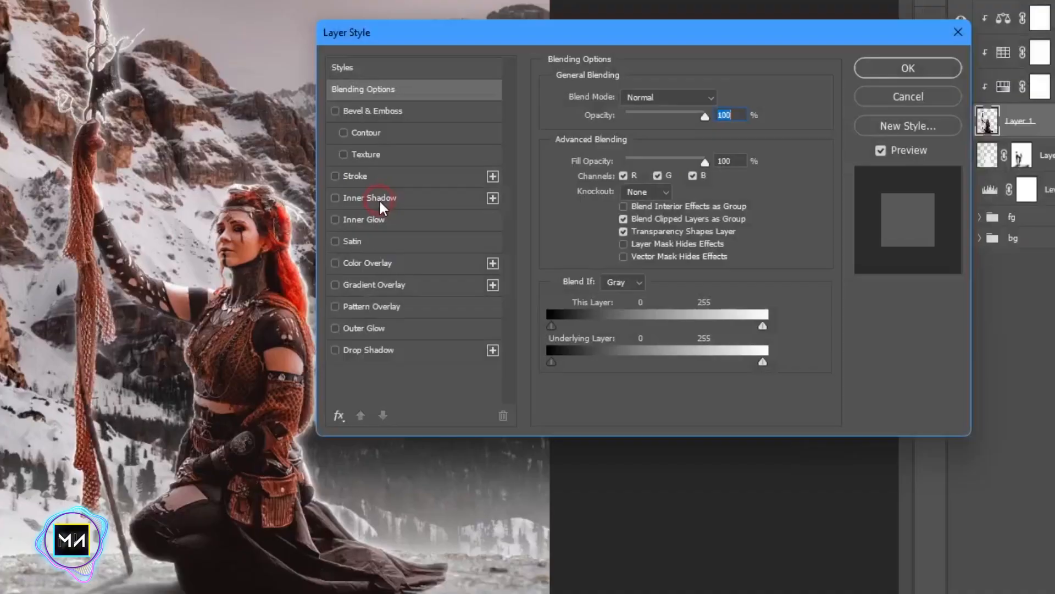
{"action": "left_click", "coordinate": [380, 202]}
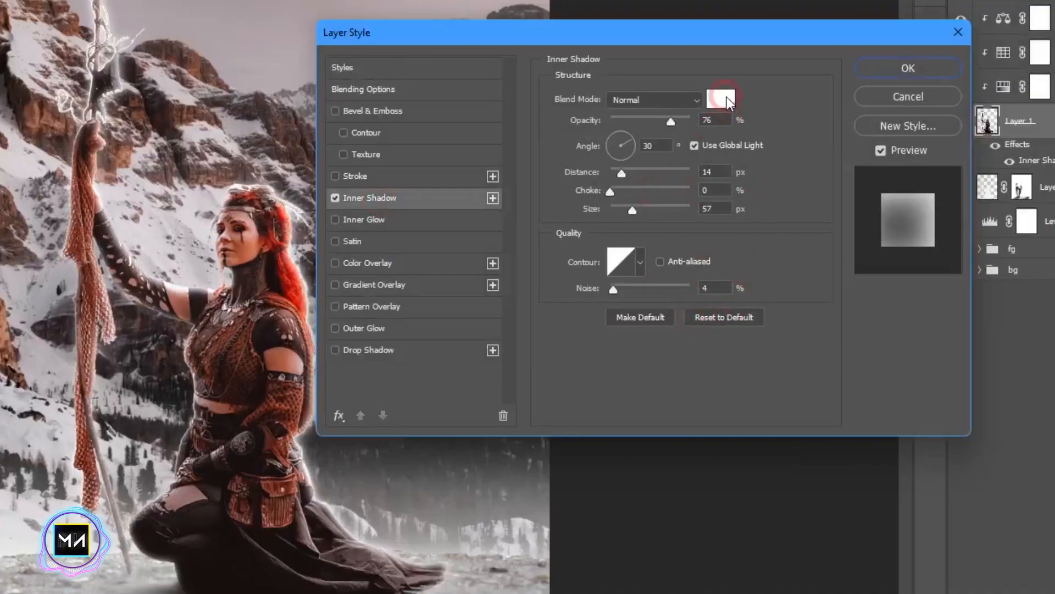
{"action": "left_click", "coordinate": [727, 96]}
{"action": "left_click", "coordinate": [884, 567]}
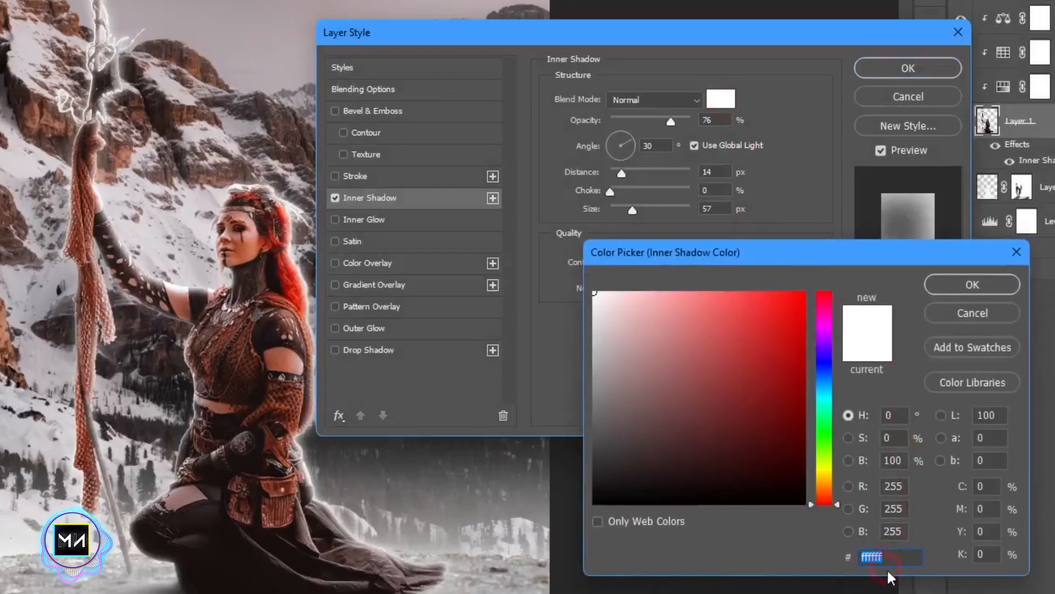
{"action": "right_click", "coordinate": [896, 557]}
{"action": "left_click", "coordinate": [941, 397]}
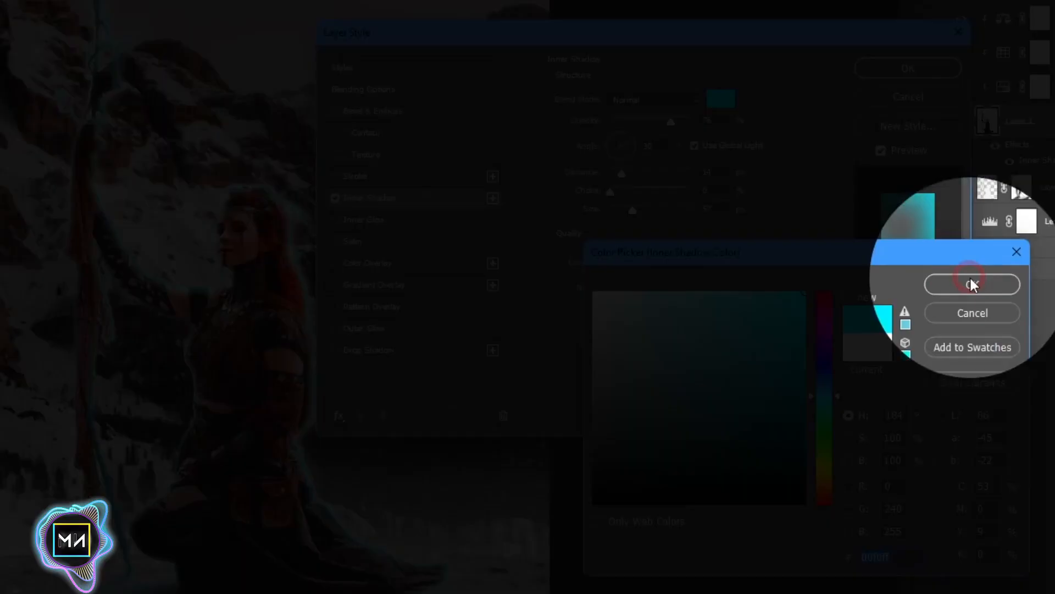
{"action": "left_click", "coordinate": [962, 285]}
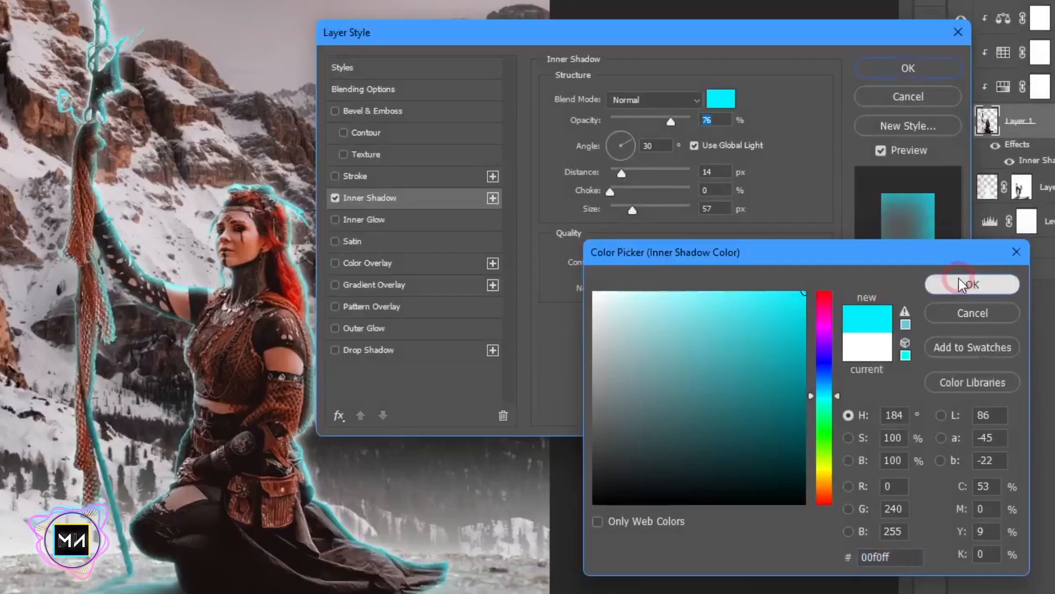
Set the Inner Shadow's blend mode to Color and its opacity to 94%.
{"action": "left_click", "coordinate": [624, 100]}
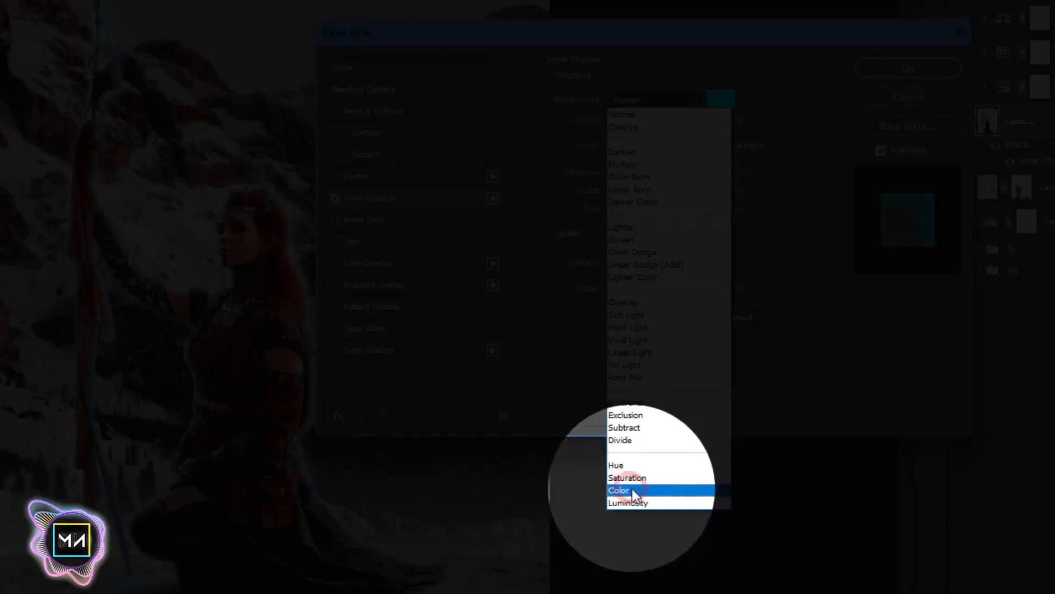
{"action": "left_click", "coordinate": [621, 489]}
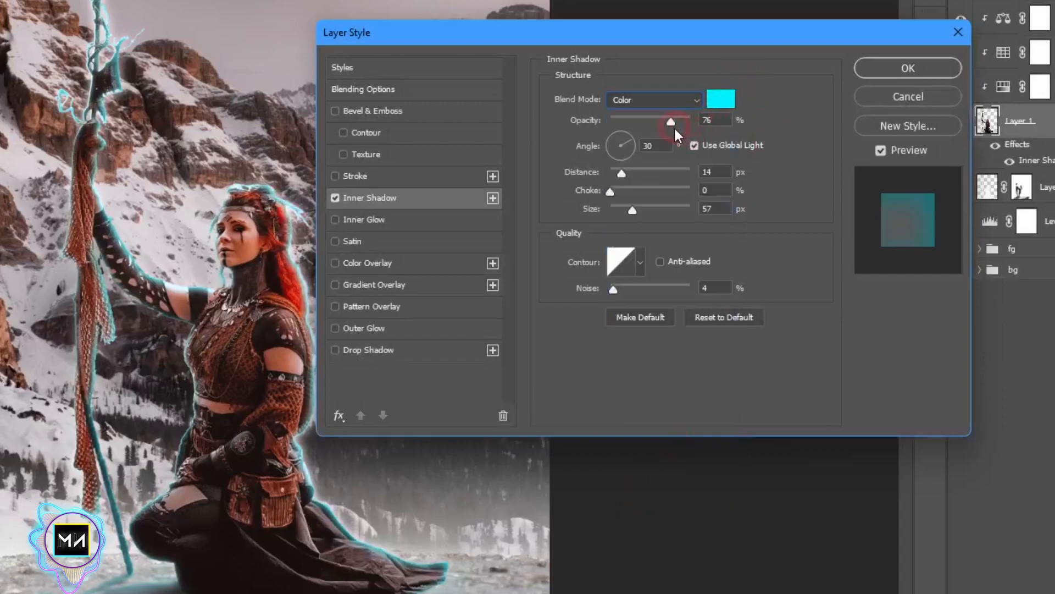
{"action": "left_click_drag", "start_coordinate": [669, 122], "coordinate": [663, 122]}
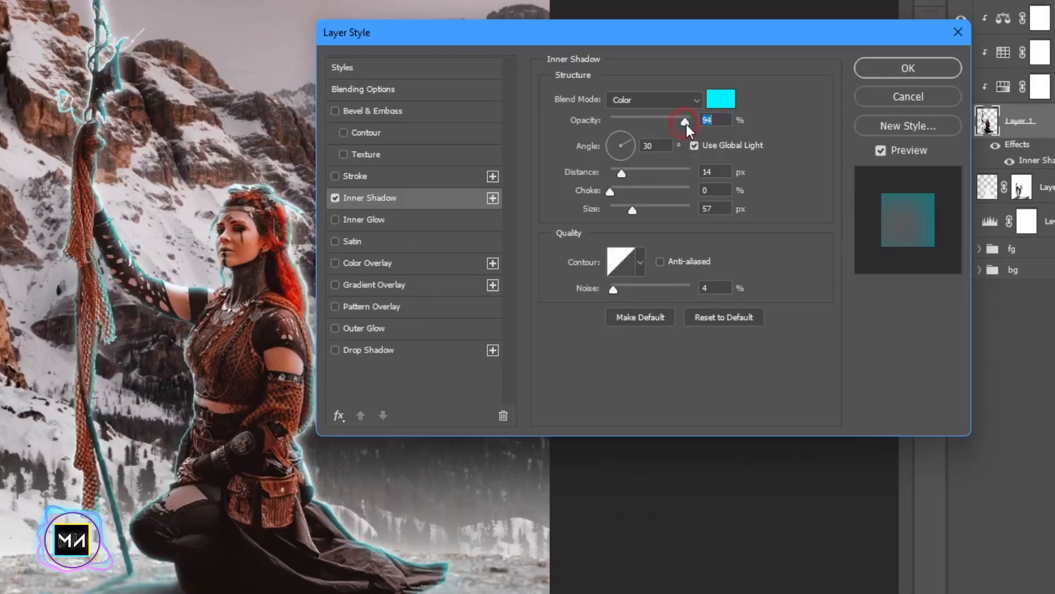
Set the Inner Shadow's distance to 19 px, choke to 16%, size to 185 px and noise to 7%.
{"action": "mouse_move", "coordinate": [622, 174]}
{"action": "left_mouse_down"}
{"action": "mouse_move", "coordinate": [632, 174]}
{"action": "mouse_move", "coordinate": [619, 174]}
{"action": "mouse_move", "coordinate": [629, 174]}
{"action": "mouse_move", "coordinate": [625, 192]}
{"action": "left_mouse_up"}
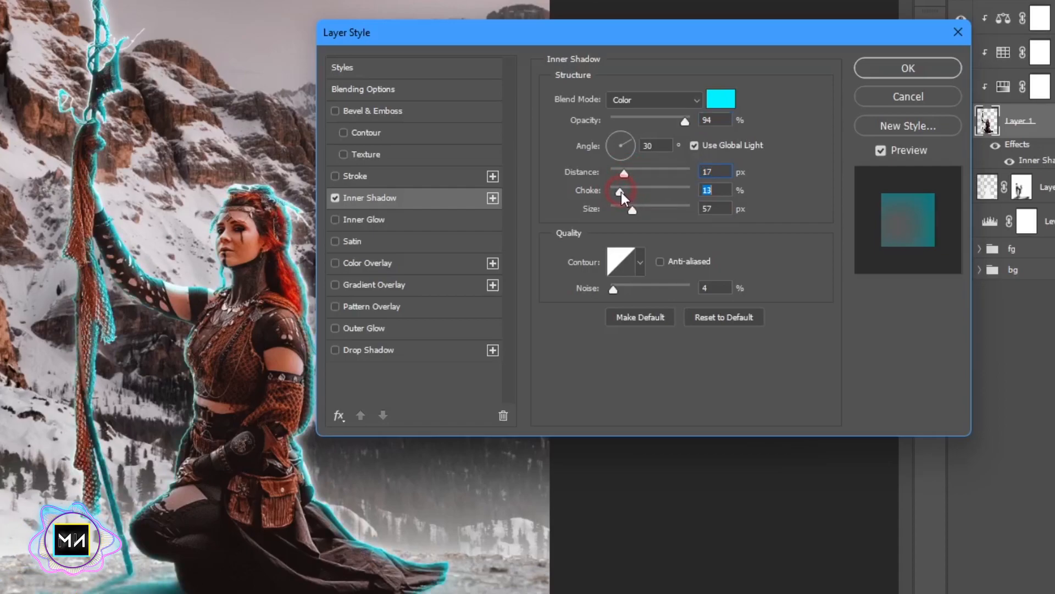
{"action": "left_click_drag", "start_coordinate": [625, 192], "coordinate": [659, 209]}
{"action": "left_click", "coordinate": [729, 209]}
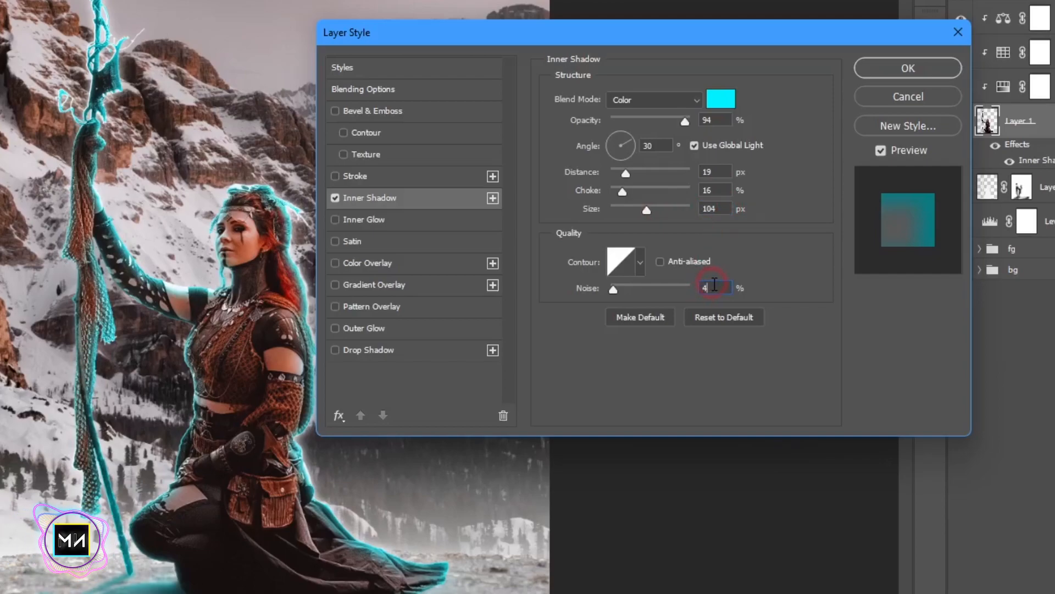
{"action": "left_click_drag", "start_coordinate": [647, 210], "coordinate": [672, 210]}
{"action": "left_click", "coordinate": [711, 207]}
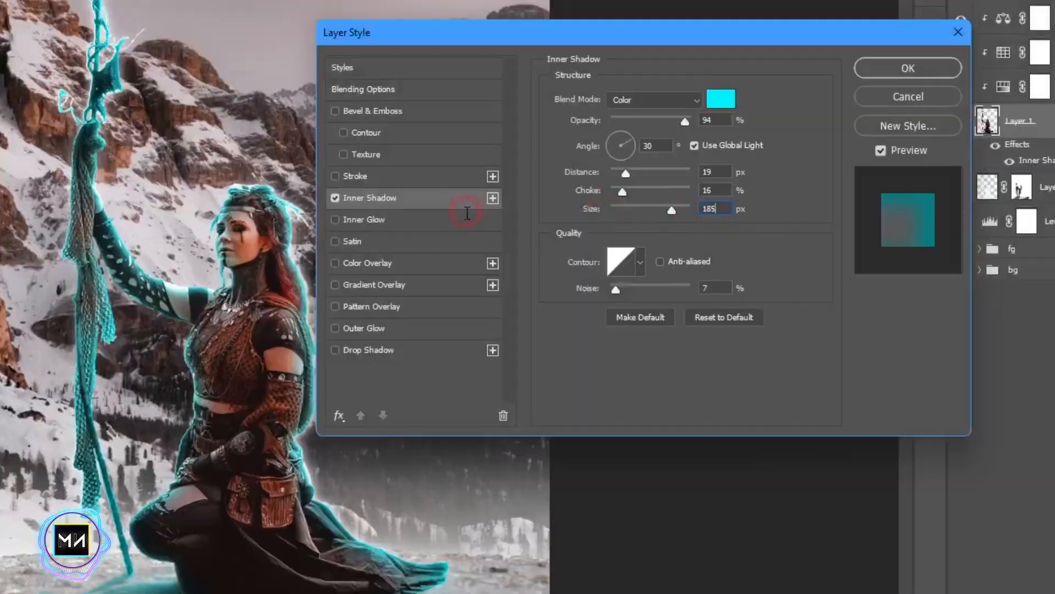
Add an Inner Glow effect to Layer 1's layer style and set its color to 00ccff.
{"action": "left_click", "coordinate": [363, 219]}
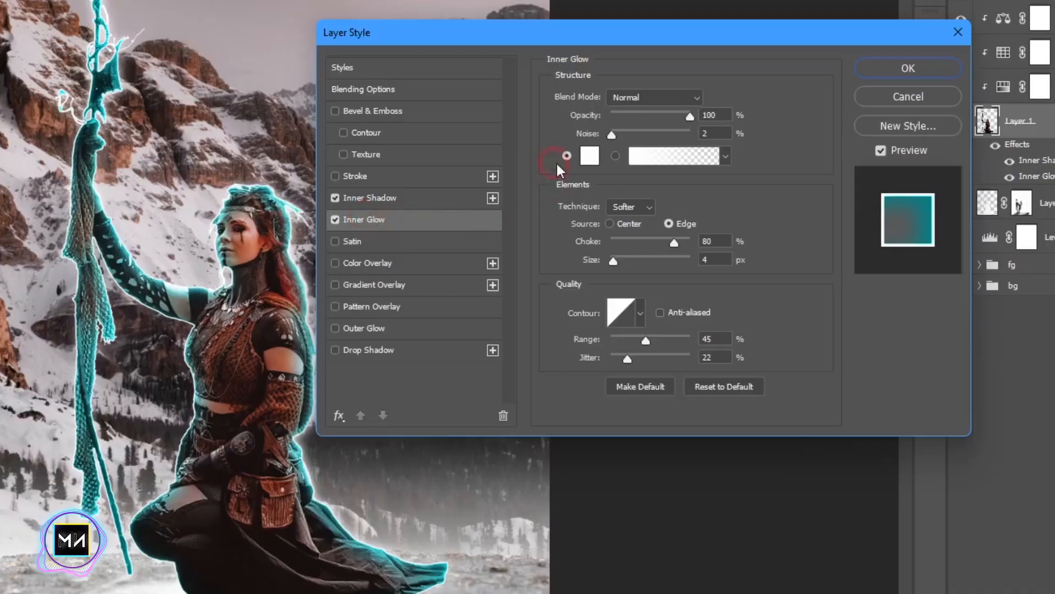
{"action": "left_click", "coordinate": [589, 156]}
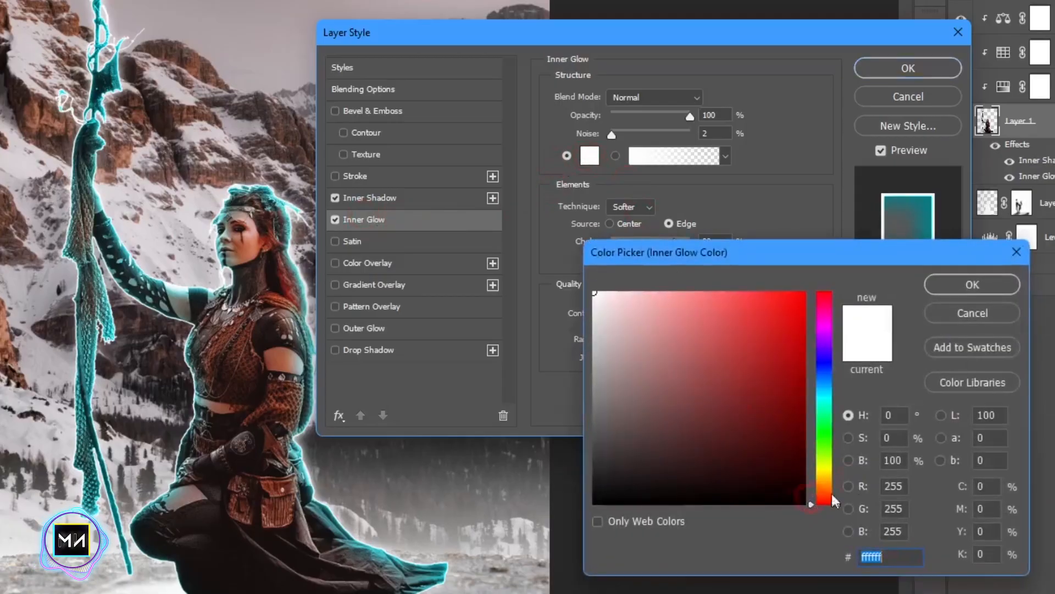
{"action": "right_click", "coordinate": [889, 555]}
{"action": "left_click", "coordinate": [929, 391]}
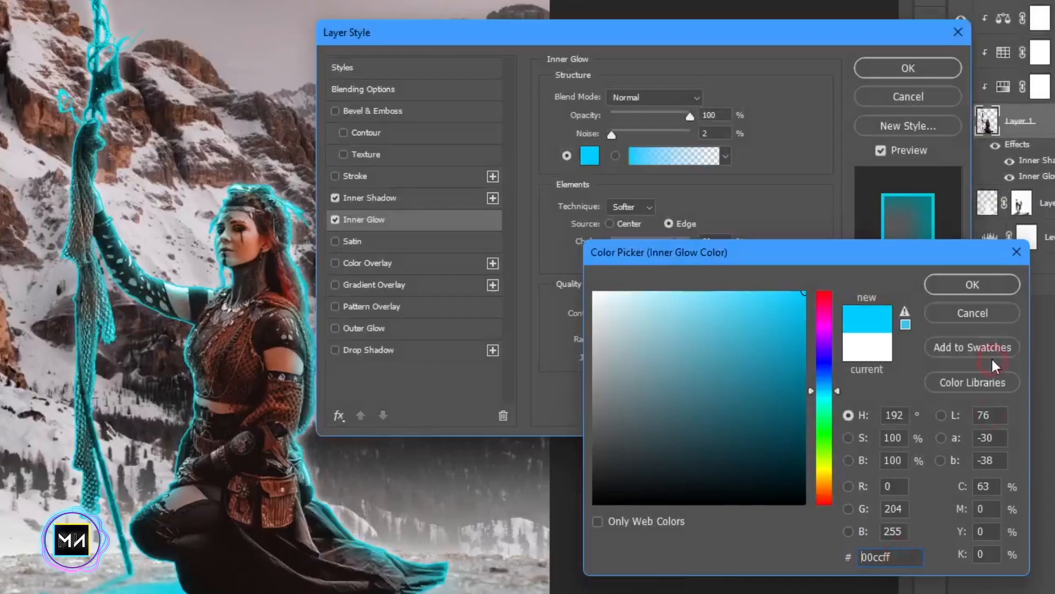
{"action": "left_click", "coordinate": [953, 288]}
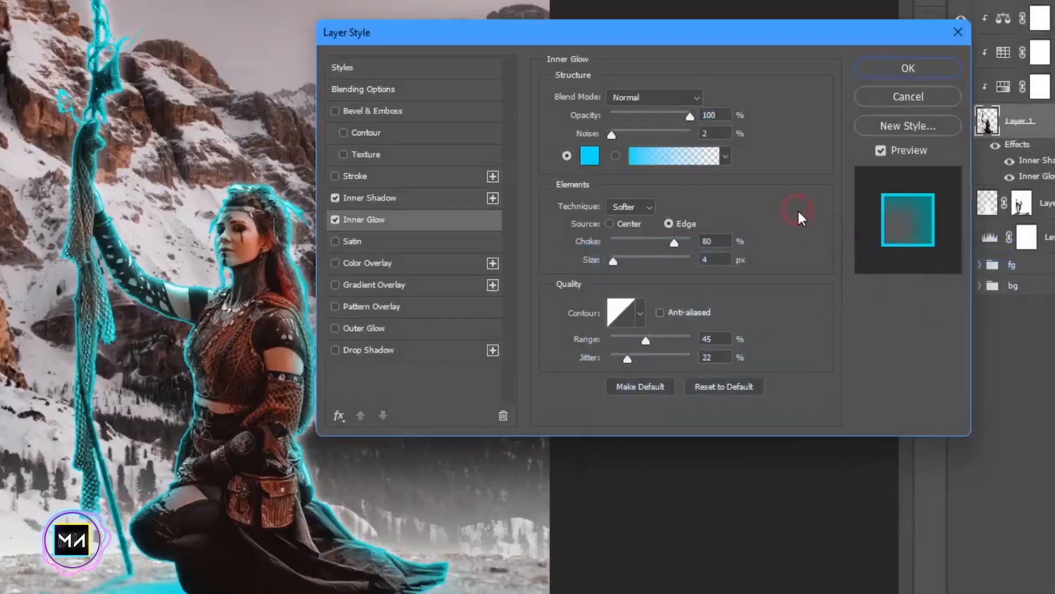
Set the Inner Glow's blend mode to Saturation, choke to 75%, size to 5 px and noise to 1%.
{"action": "left_click", "coordinate": [633, 96]}
{"action": "left_click", "coordinate": [622, 476]}
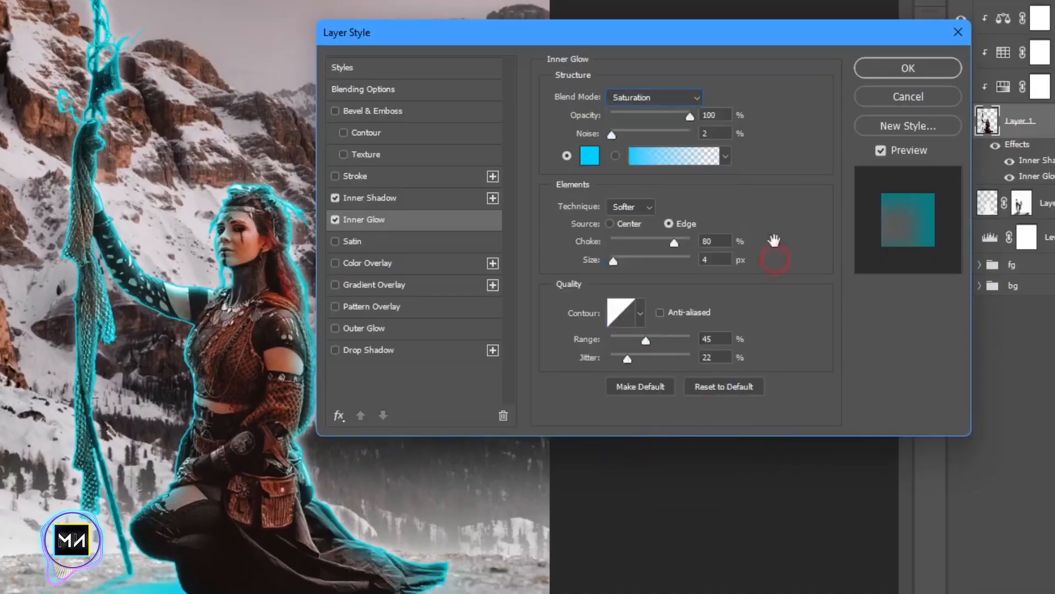
{"action": "left_click_drag", "start_coordinate": [666, 240], "coordinate": [668, 241]}
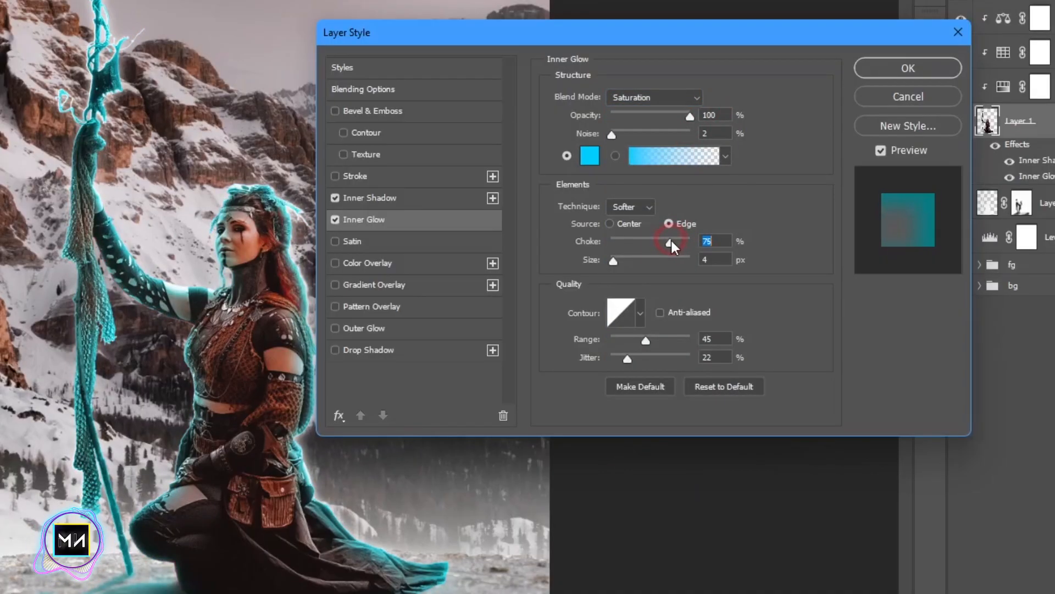
{"action": "left_click_drag", "start_coordinate": [614, 261], "coordinate": [618, 264]}
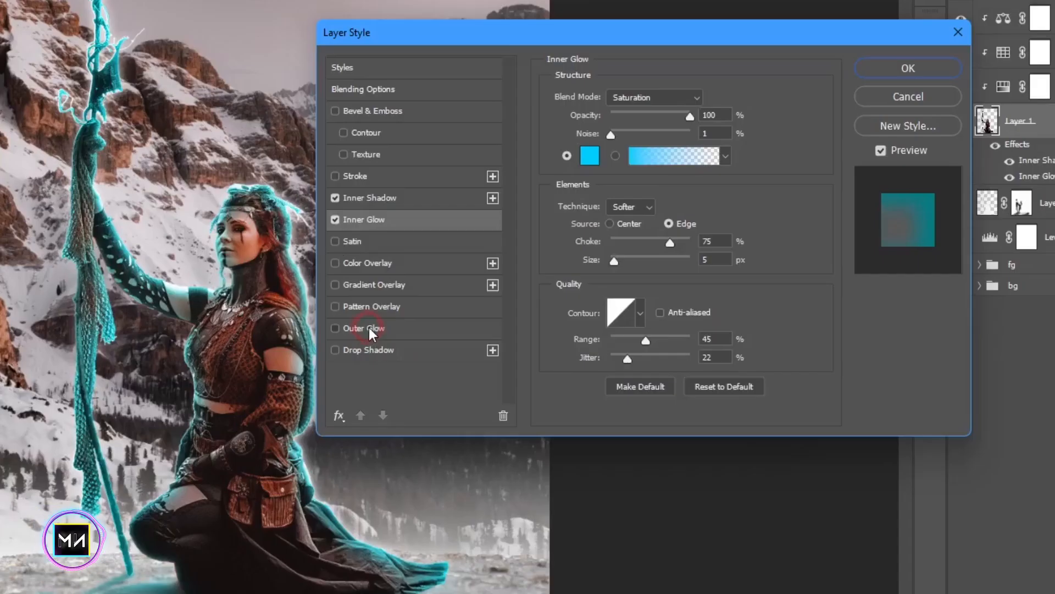
Add an Outer Glow with blend mode Color, color 04befb, size 18 px and range 83%.
{"action": "left_click", "coordinate": [365, 328]}
{"action": "left_click", "coordinate": [628, 107]}
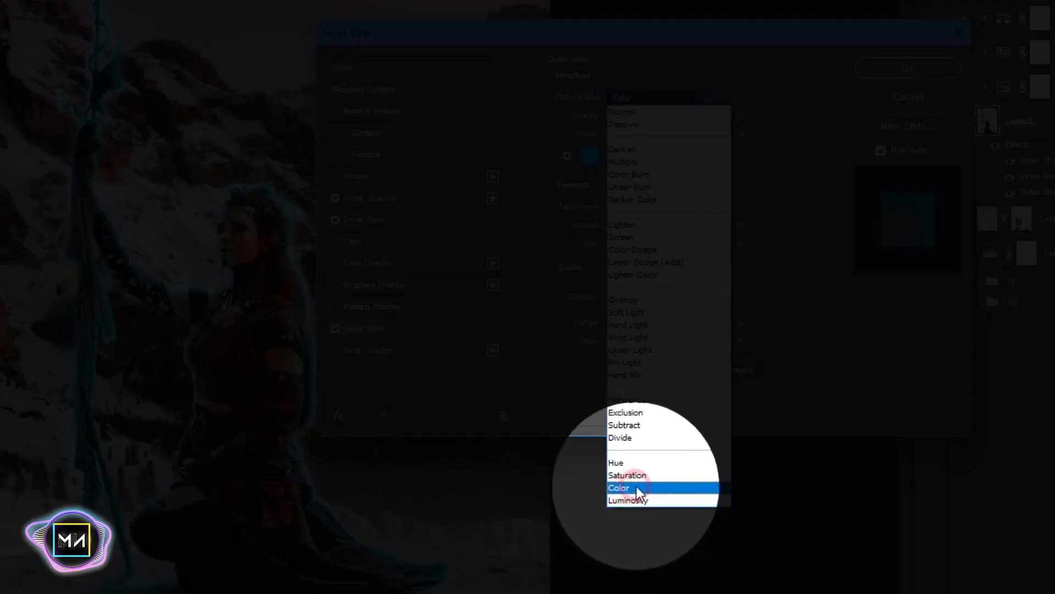
{"action": "left_click", "coordinate": [636, 485]}
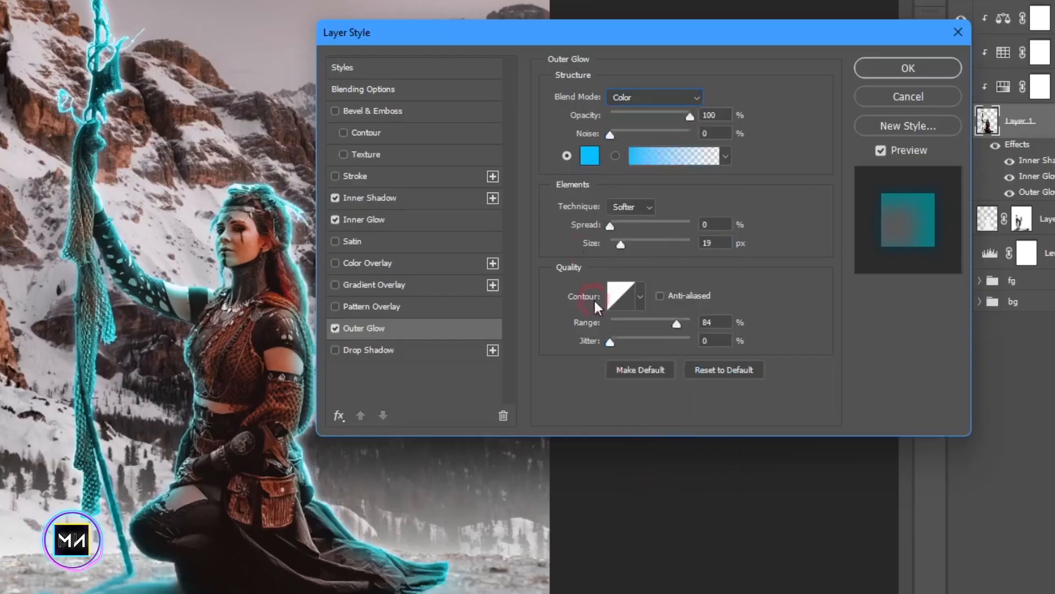
{"action": "left_click", "coordinate": [589, 156]}
{"action": "right_click", "coordinate": [883, 556]}
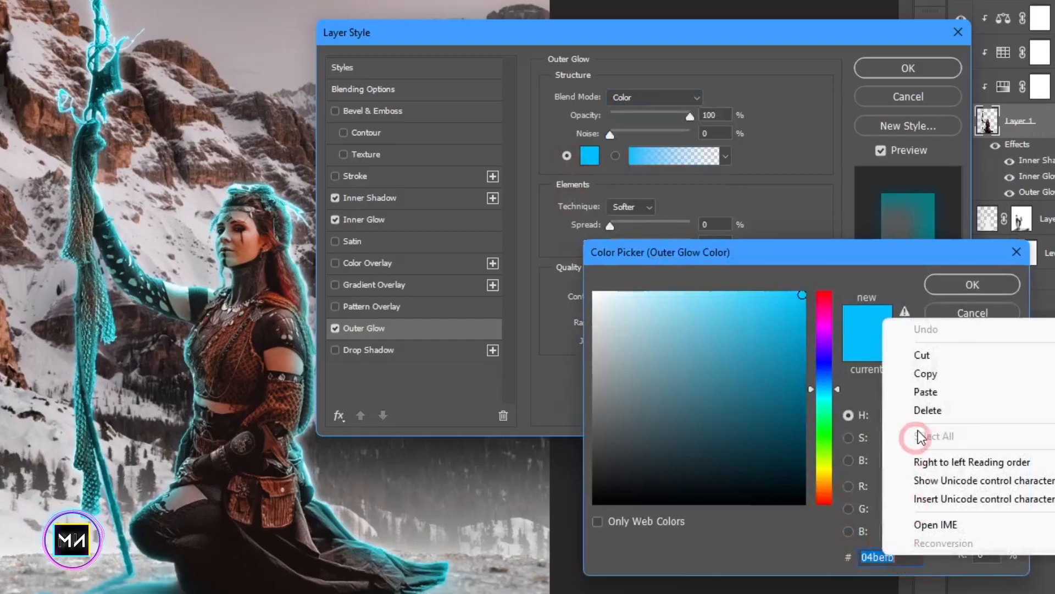
{"action": "left_click", "coordinate": [912, 391]}
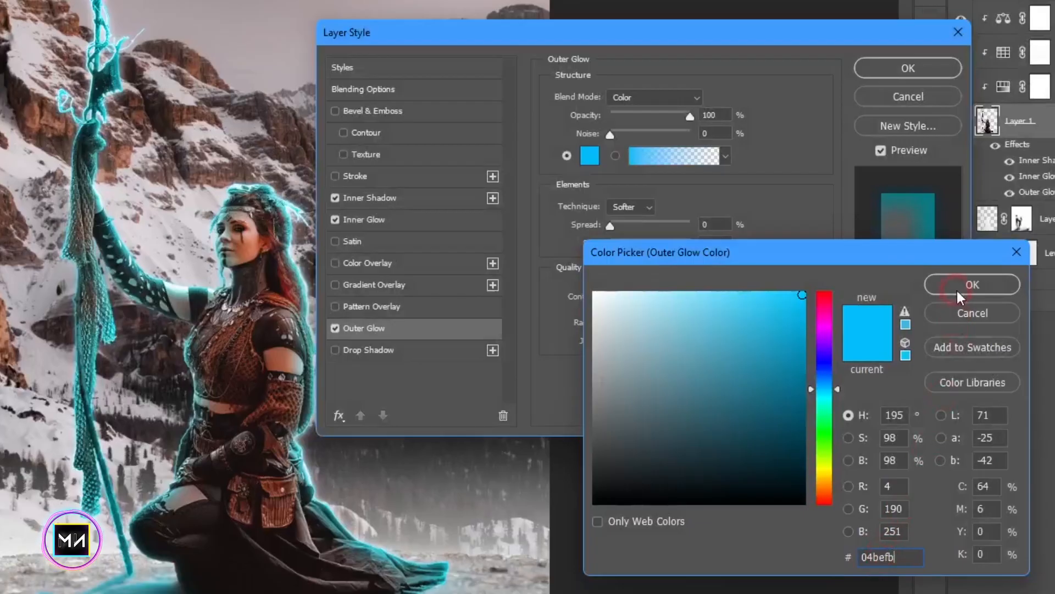
{"action": "left_click", "coordinate": [956, 289]}
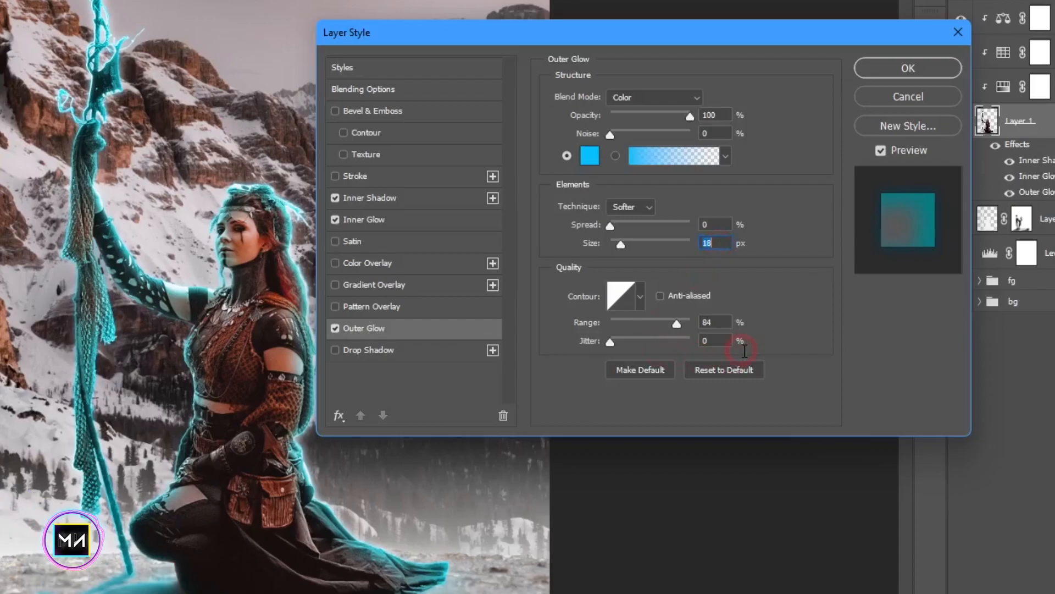
{"action": "left_click_drag", "start_coordinate": [676, 327], "coordinate": [678, 327]}
{"action": "left_click", "coordinate": [719, 329]}
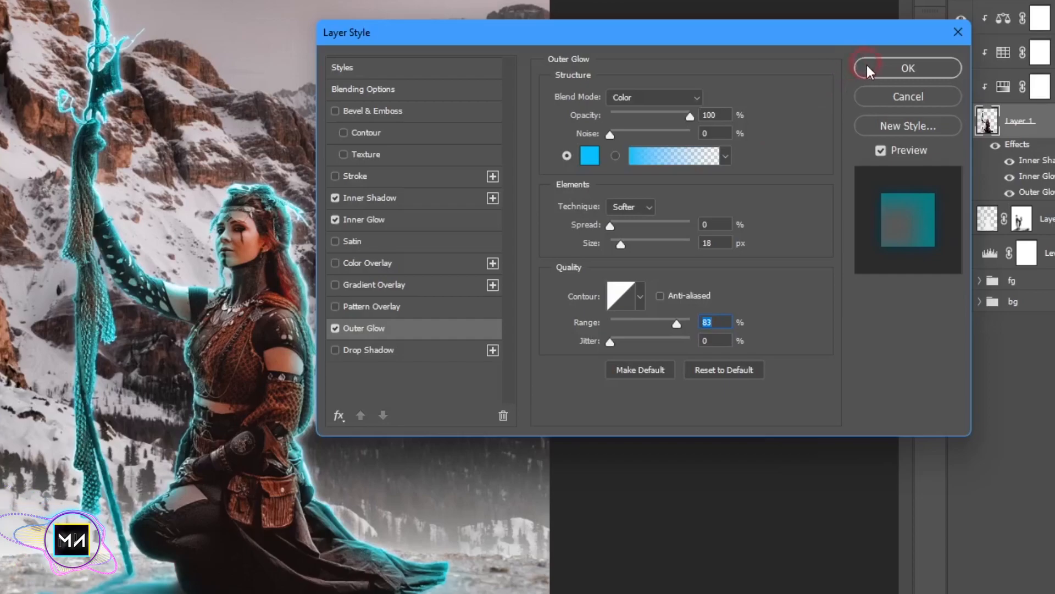
Add a Drop Shadow effect to Layer 1's layer style and set its color to 00c5fe.
{"action": "left_click", "coordinate": [375, 351]}
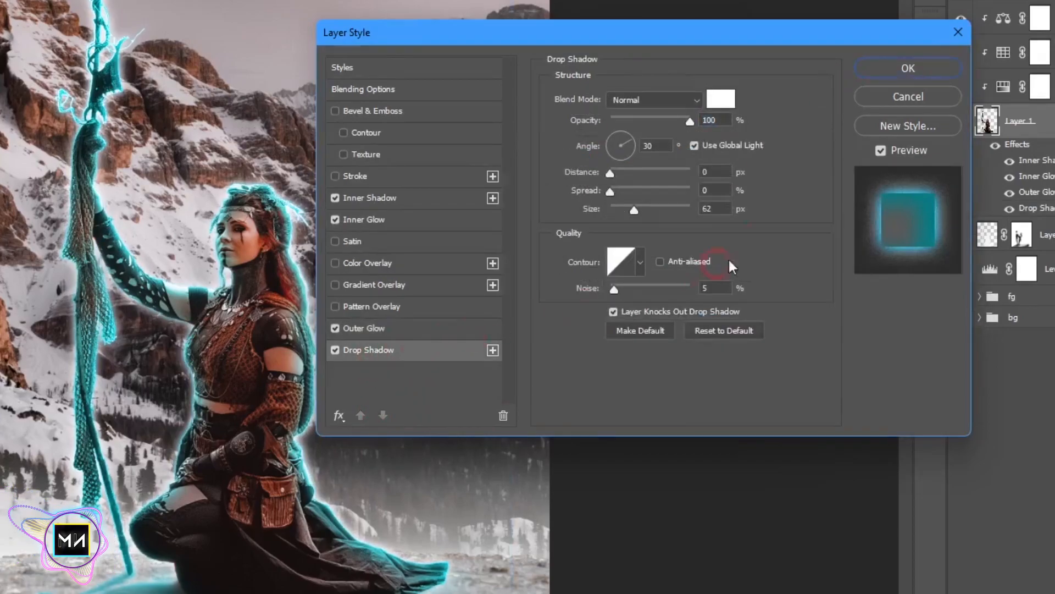
{"action": "left_click", "coordinate": [733, 100]}
{"action": "double_click", "coordinate": [890, 559]}
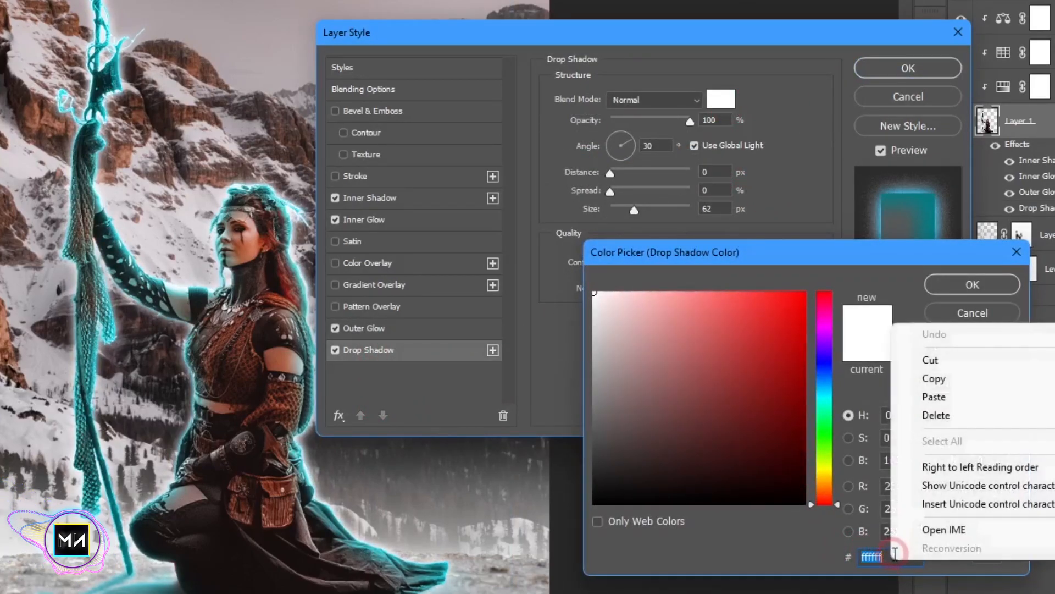
{"action": "left_click", "coordinate": [934, 396]}
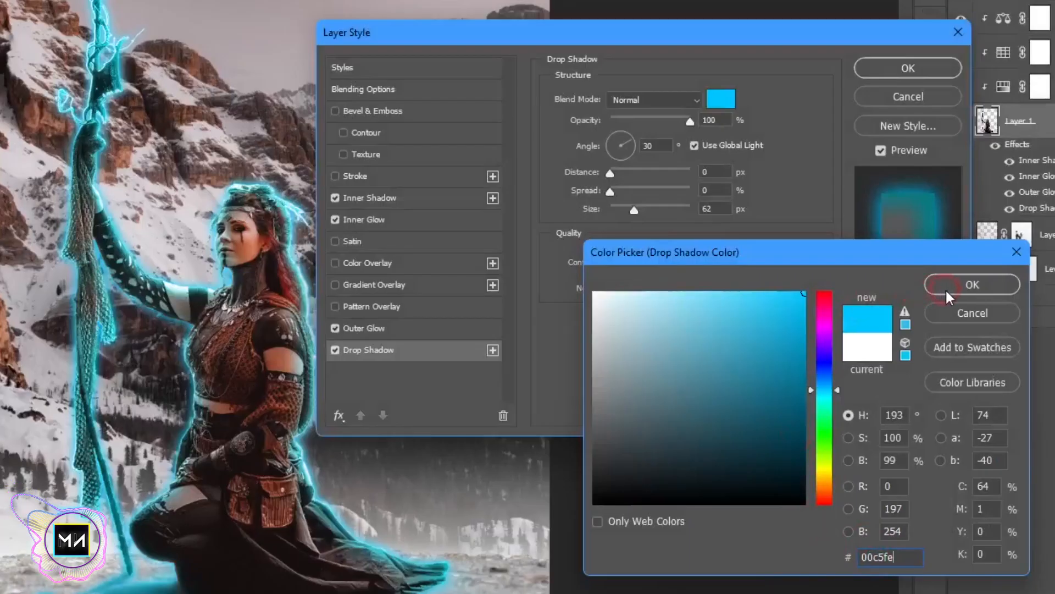
{"action": "left_click", "coordinate": [945, 292]}
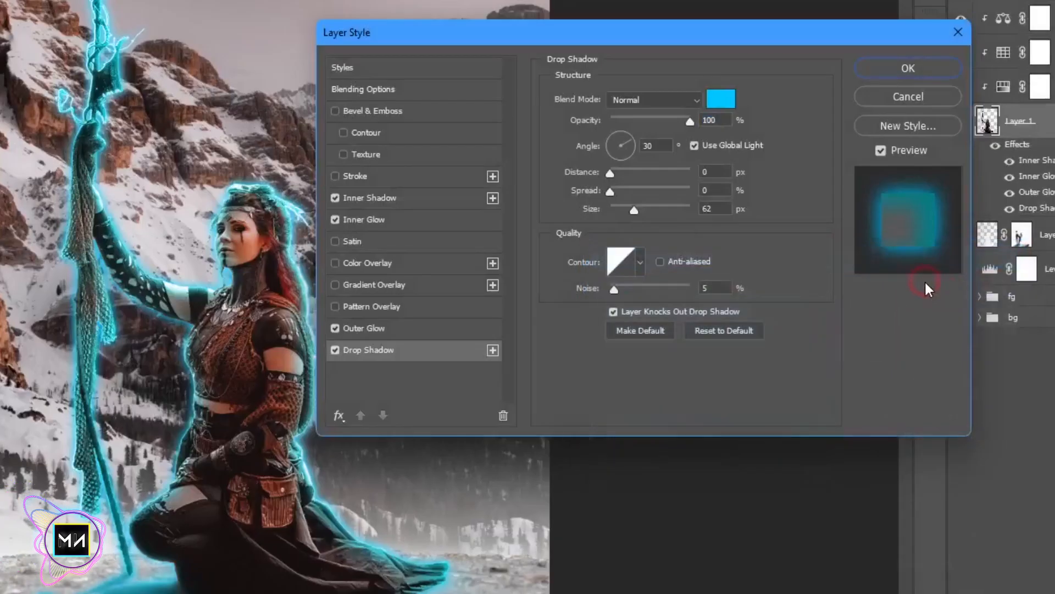
Set the Drop Shadow's size to 250 px and apply the layer style.
{"action": "type", "text": "250"}
{"action": "left_click", "coordinate": [733, 301]}
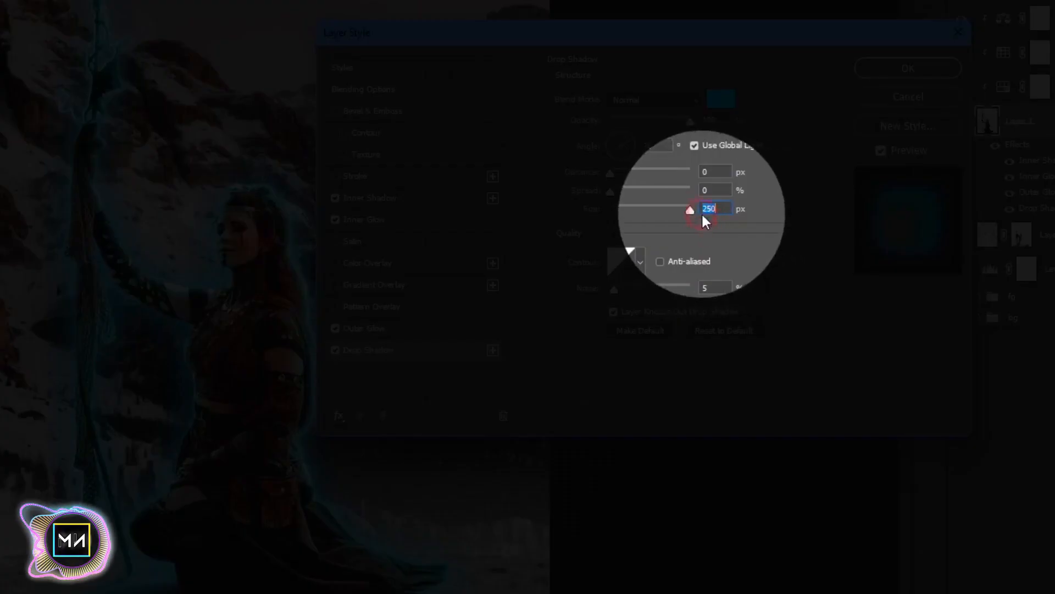
{"action": "left_click", "coordinate": [690, 210]}
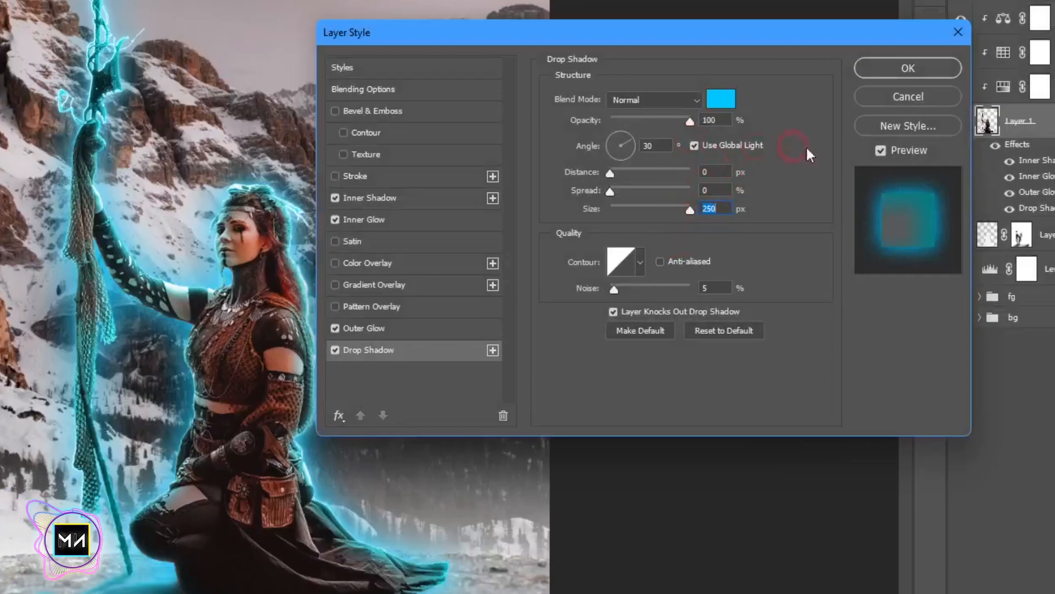
{"action": "left_click", "coordinate": [883, 66]}
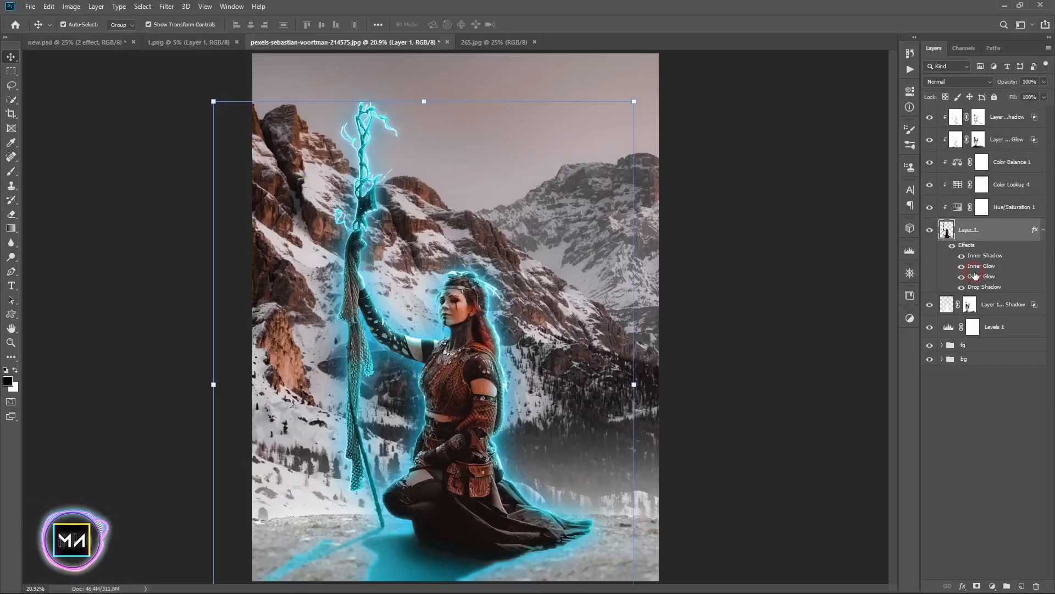
Separate Layer 1's effects into individual layers and move the Inner Shadow and Inner Glow layers to the top of the stack.
{"action": "right_click", "coordinate": [990, 254]}
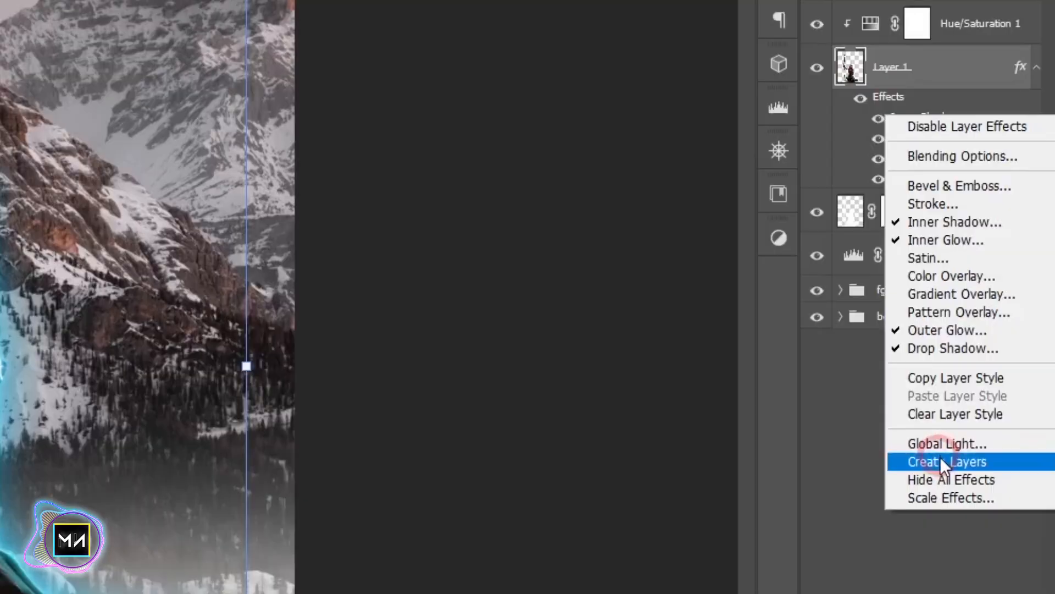
{"action": "left_click", "coordinate": [983, 398]}
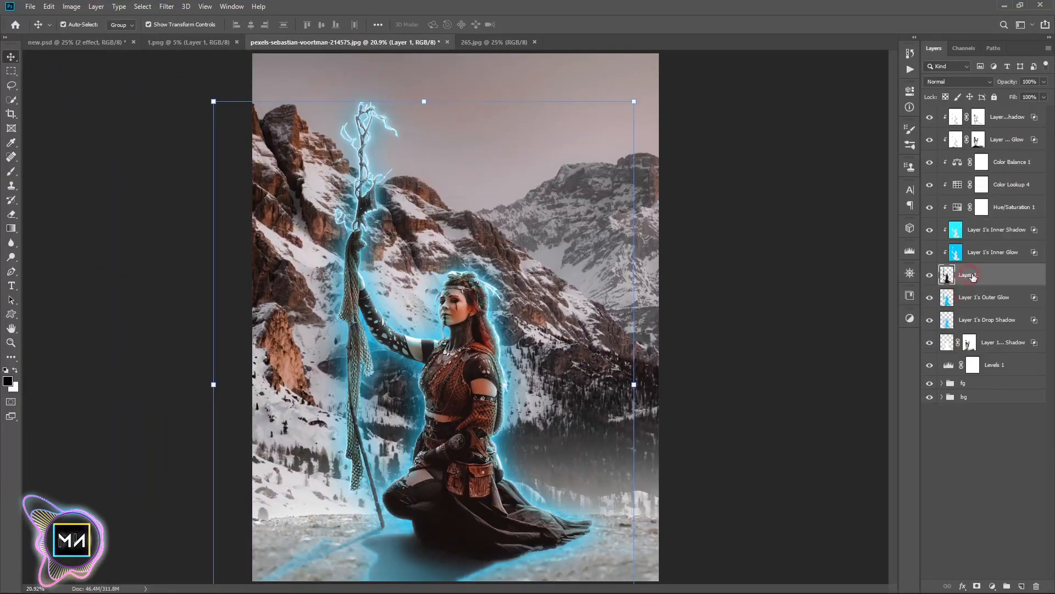
{"action": "left_click", "coordinate": [999, 253]}
{"action": "left_click", "coordinate": [984, 230], "text": "shift"}
{"action": "left_click_drag", "start_coordinate": [979, 228], "coordinate": [982, 122]}
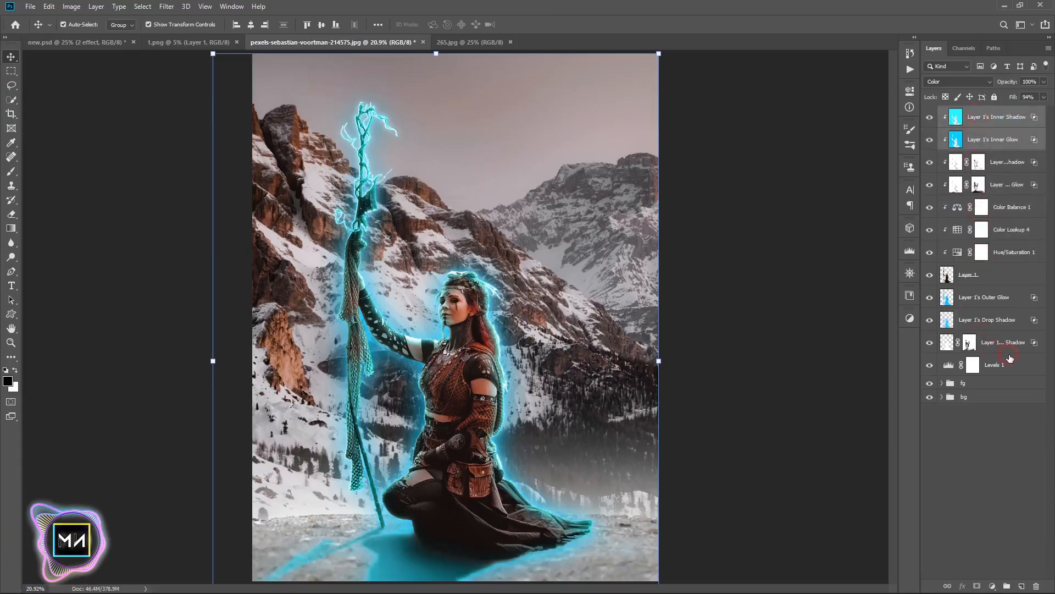
Hide the cyan Inner Shadow, Inner Glow and Outer Glow layers.
{"action": "left_click", "coordinate": [968, 300]}
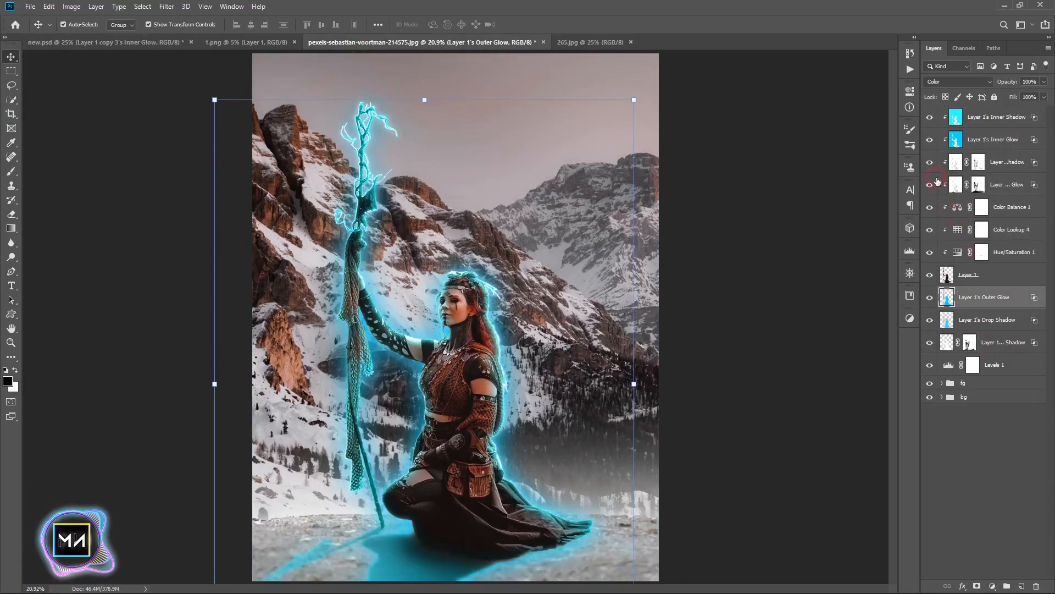
{"action": "left_click_drag", "start_coordinate": [929, 144], "coordinate": [929, 116]}
{"action": "left_click", "coordinate": [933, 300]}
Mask Layer 1's Drop Shadow and paint out its glow everywhere except around the staff's tip, using a black 700 px brush at 44% opacity.
{"action": "left_click", "coordinate": [993, 330]}
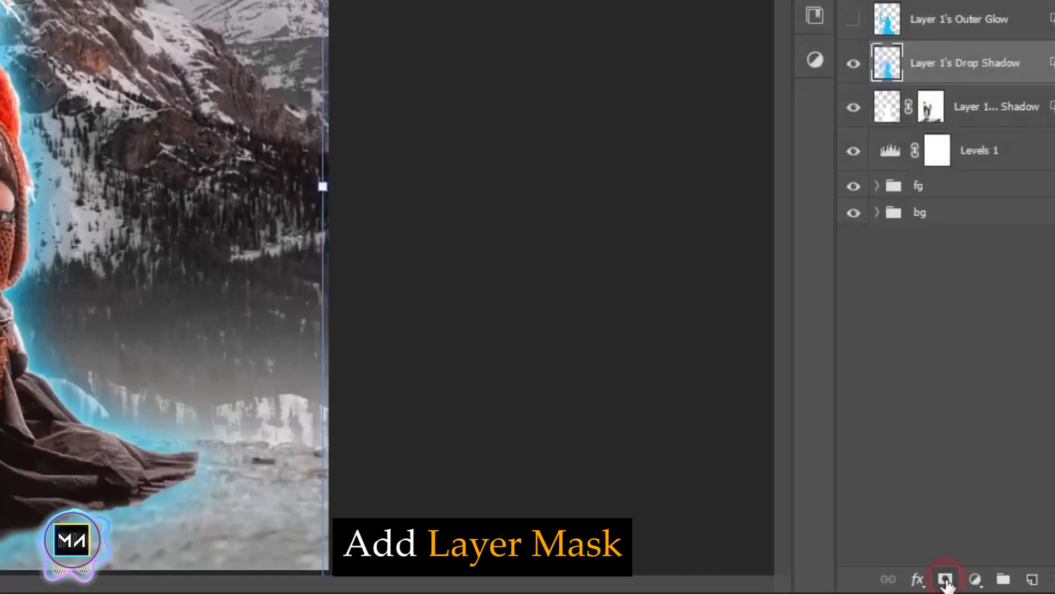
{"action": "left_click", "coordinate": [945, 579]}
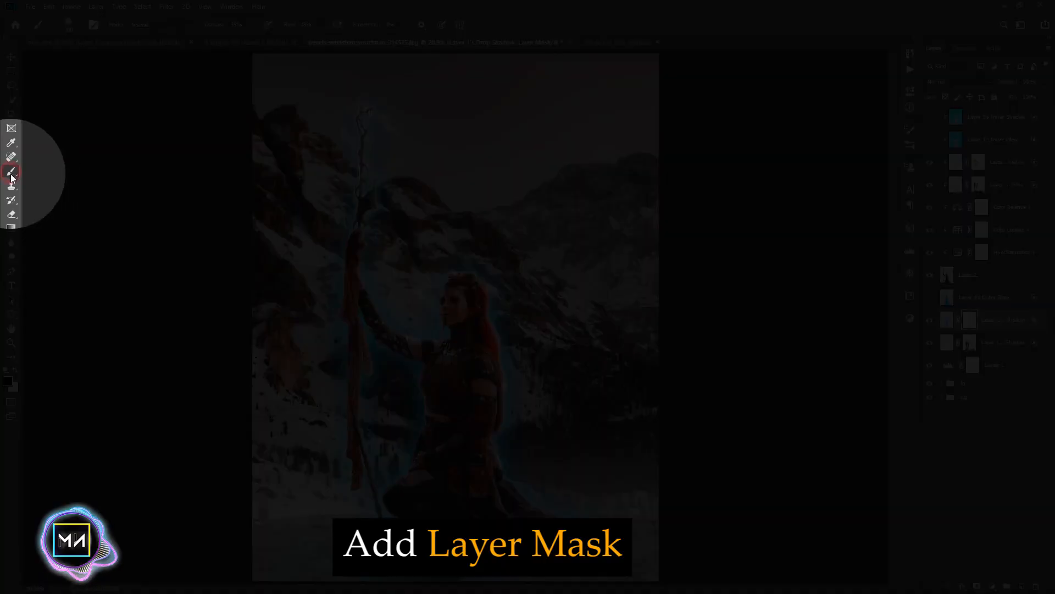
{"action": "right_click", "coordinate": [11, 171]}
{"action": "left_click", "coordinate": [56, 174]}
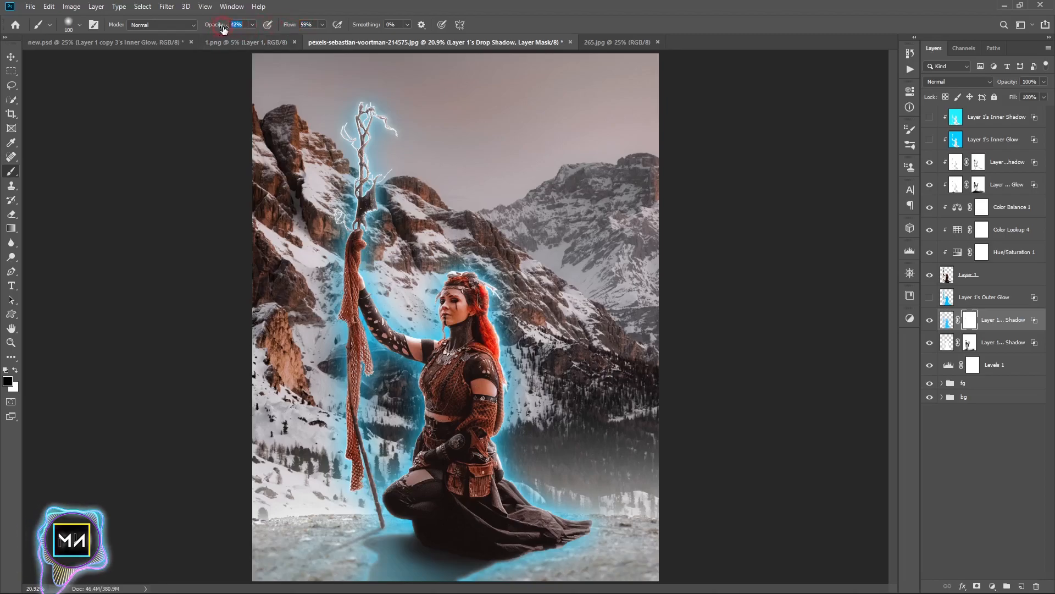
{"action": "key", "text": "bracketright"}
{"action": "key", "text": "bracketright"}
{"action": "key", "text": "bracketright"}
{"action": "key", "text": "bracketright"}
{"action": "key", "text": "bracketright"}
{"action": "key", "text": "bracketright"}
{"action": "key", "text": "bracketright"}
{"action": "key", "text": "bracketright"}
{"action": "key", "text": "bracketright"}
{"action": "mouse_move", "coordinate": [380, 329]}
{"action": "left_mouse_down"}
{"action": "mouse_move", "coordinate": [444, 286]}
{"action": "mouse_move", "coordinate": [484, 451]}
{"action": "mouse_move", "coordinate": [482, 561]}
{"action": "mouse_move", "coordinate": [352, 265]}
{"action": "left_mouse_up"}
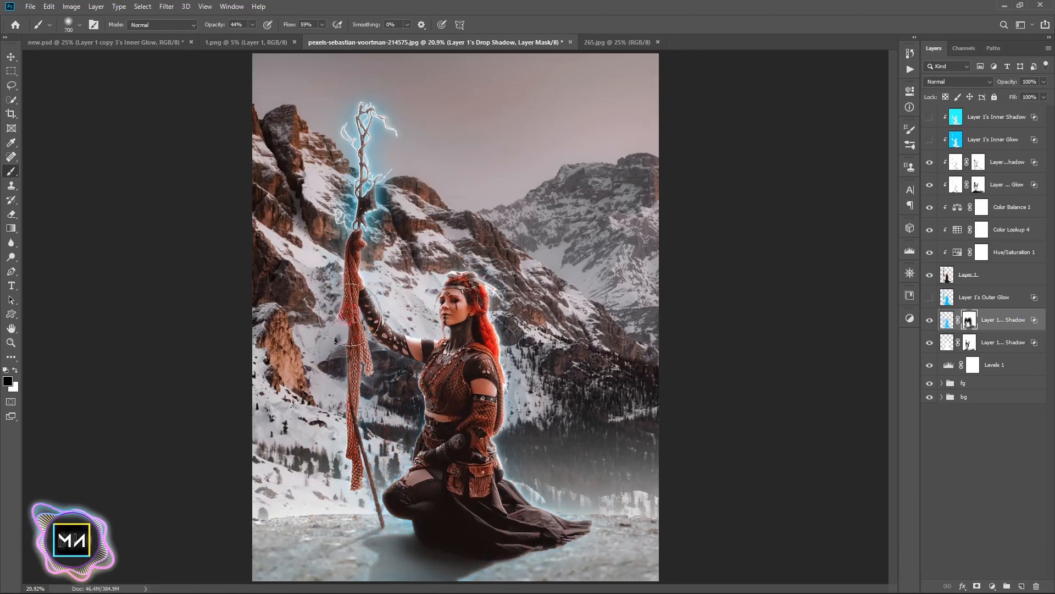
{"action": "mouse_move", "coordinate": [454, 552]}
{"action": "left_mouse_down"}
{"action": "mouse_move", "coordinate": [390, 515]}
{"action": "mouse_move", "coordinate": [473, 452]}
{"action": "left_mouse_up"}
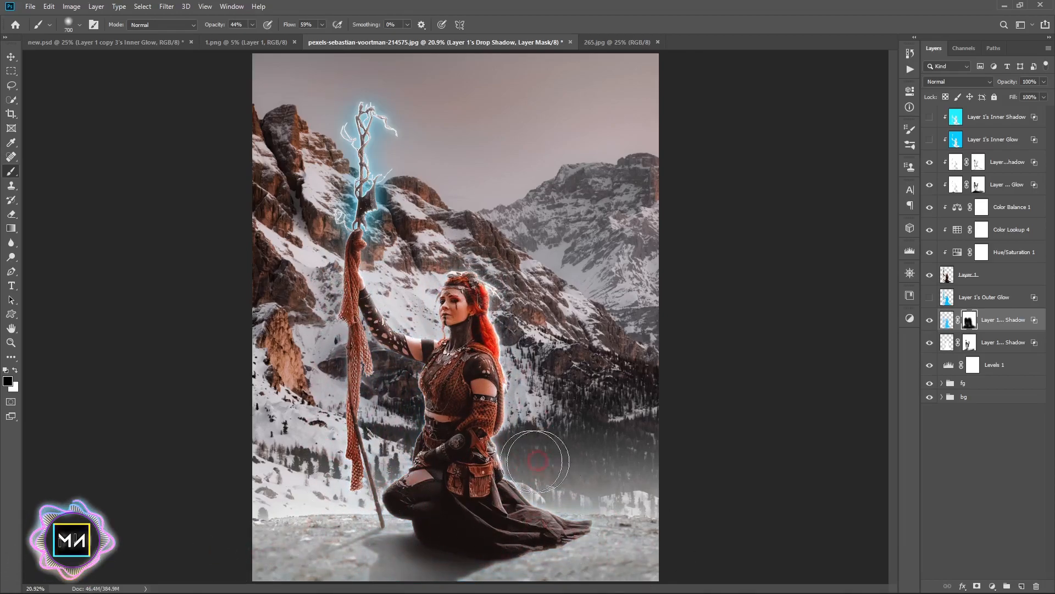
Show the Outer Glow layer, add a layer mask and paint out its glow around the woman and on the ground.
{"action": "left_click", "coordinate": [947, 300]}
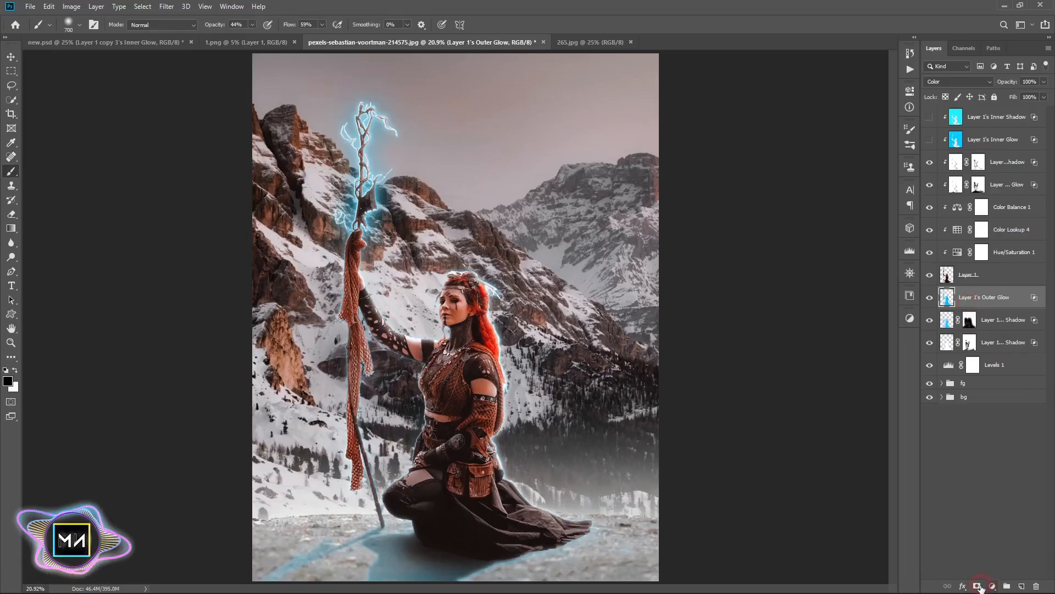
{"action": "left_click", "coordinate": [977, 586]}
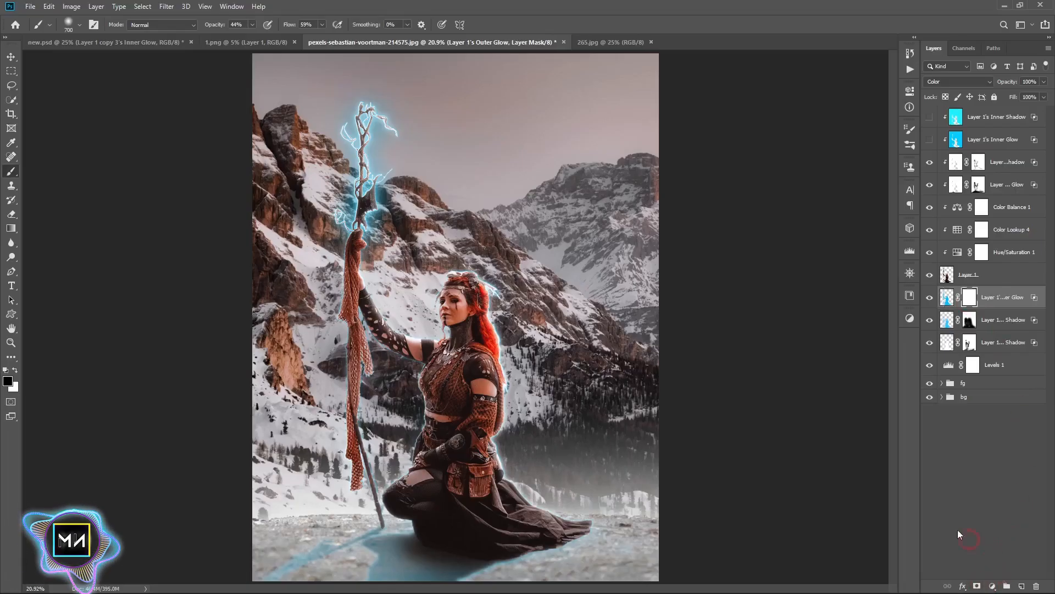
{"action": "left_click_drag", "start_coordinate": [482, 562], "coordinate": [318, 555]}
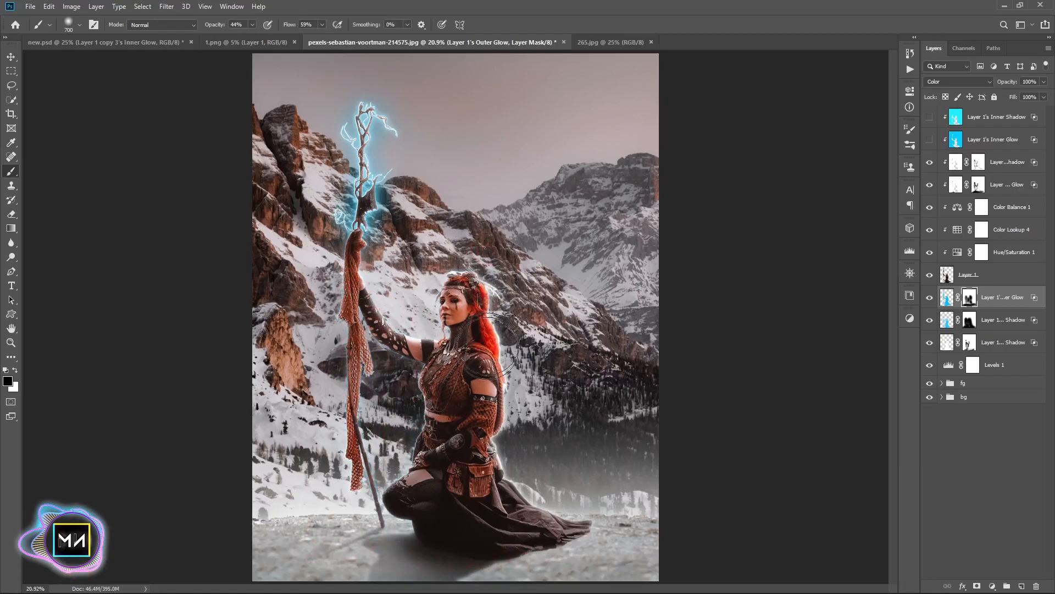
Set the masked cyan Drop Shadow layer's blend mode to Pin Light.
{"action": "left_click", "coordinate": [979, 319]}
{"action": "left_click", "coordinate": [959, 81]}
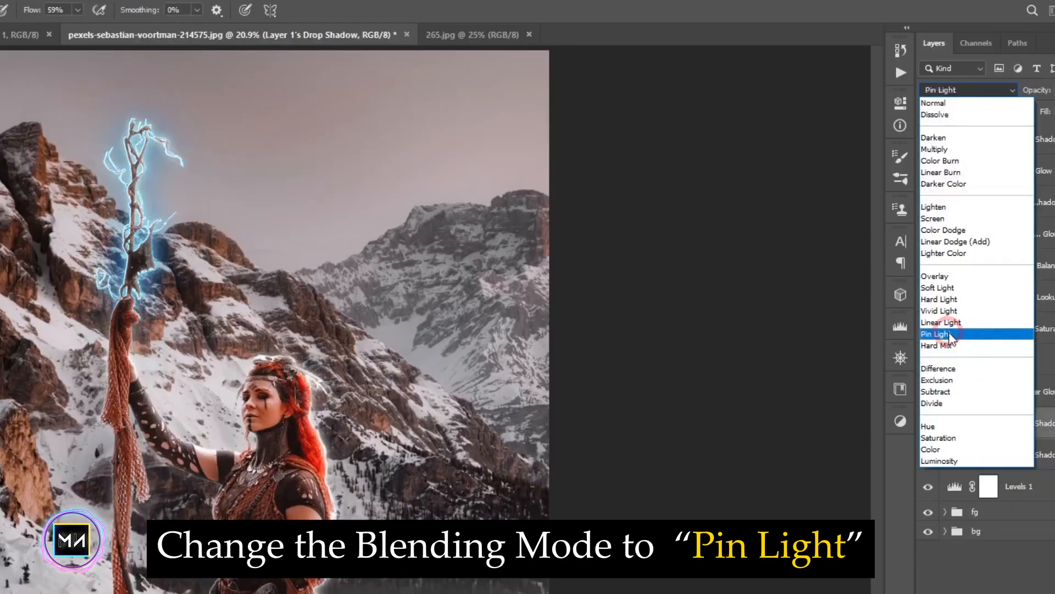
{"action": "left_click", "coordinate": [939, 334]}
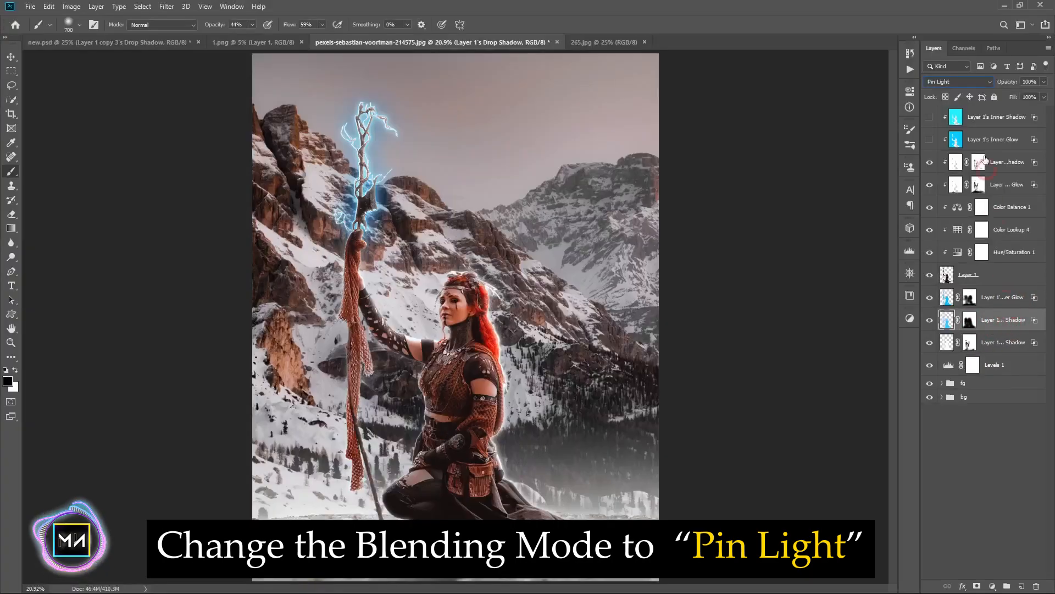
{"action": "left_click", "coordinate": [959, 82]}
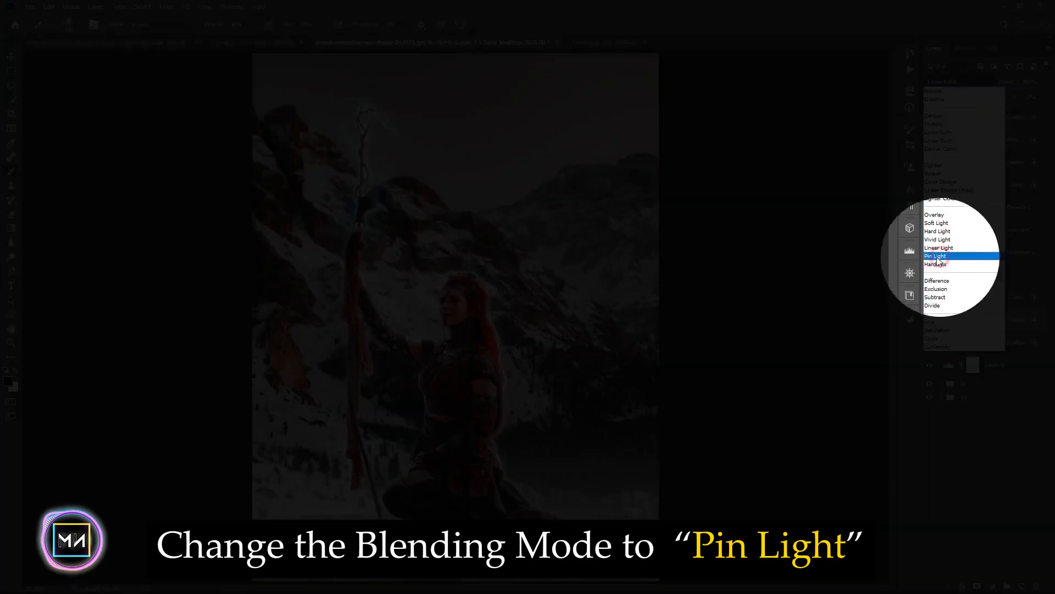
Apply the Pin Light blend mode to the cyan Drop Shadow layer directly below the Outer Glow layer.
{"action": "left_click", "coordinate": [937, 257]}
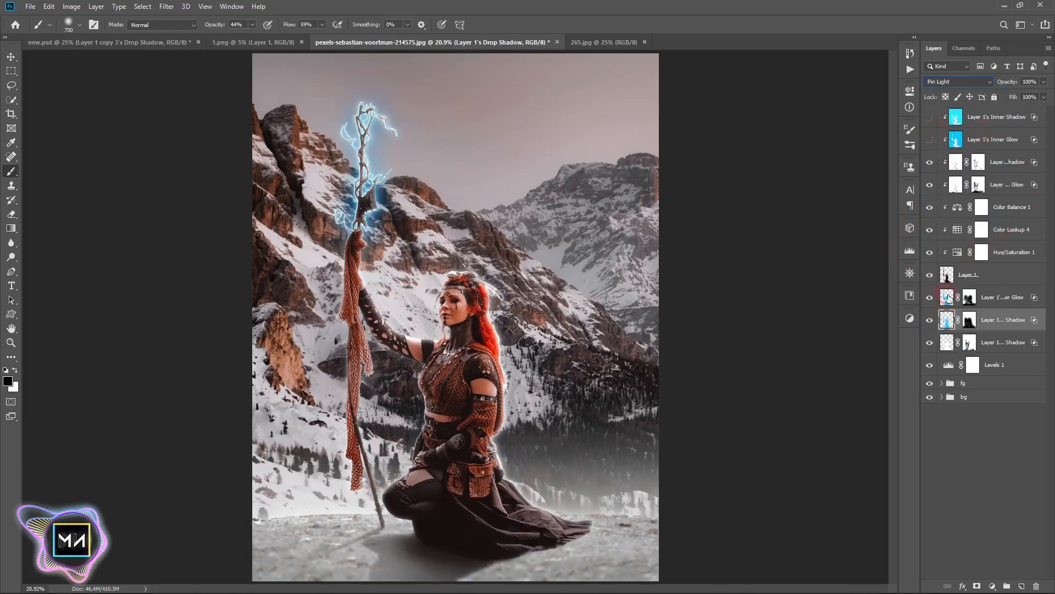
{"action": "left_click", "coordinate": [1007, 303]}
Show the cyan Inner Glow layer, add a layer mask and paint out its tint over the woman, cloth and ground shadow.
{"action": "left_click", "coordinate": [995, 140]}
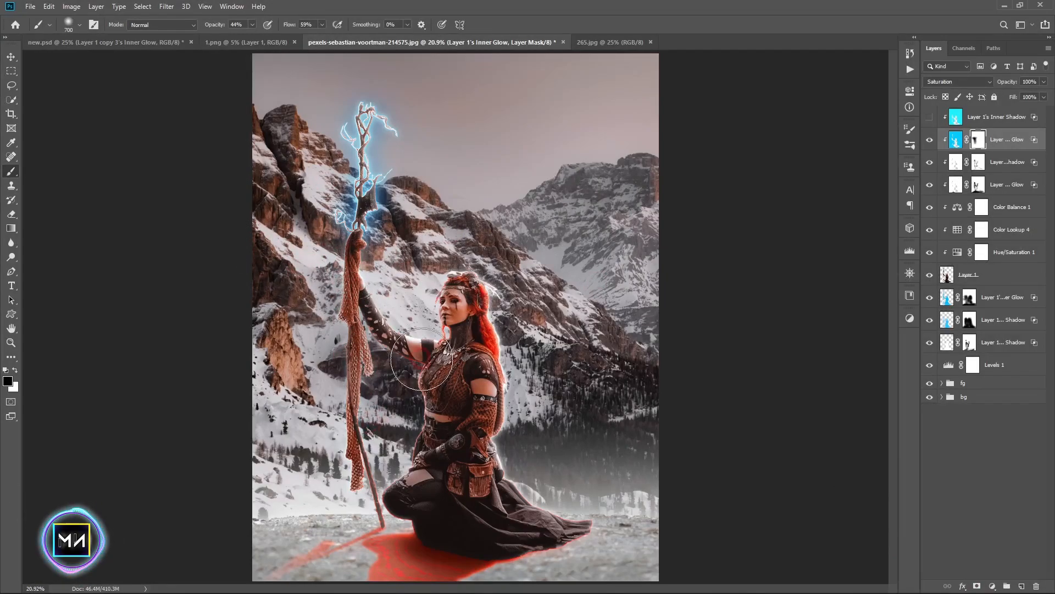
{"action": "mouse_move", "coordinate": [422, 359]}
{"action": "left_mouse_down"}
{"action": "mouse_move", "coordinate": [431, 326]}
{"action": "mouse_move", "coordinate": [510, 341]}
{"action": "mouse_move", "coordinate": [419, 413]}
{"action": "mouse_move", "coordinate": [377, 476]}
{"action": "mouse_move", "coordinate": [255, 585]}
{"action": "left_mouse_up"}
{"action": "left_click_drag", "start_coordinate": [474, 559], "coordinate": [501, 547]}
{"action": "left_click_drag", "start_coordinate": [336, 336], "coordinate": [352, 531]}
{"action": "left_click_drag", "start_coordinate": [402, 330], "coordinate": [345, 300]}
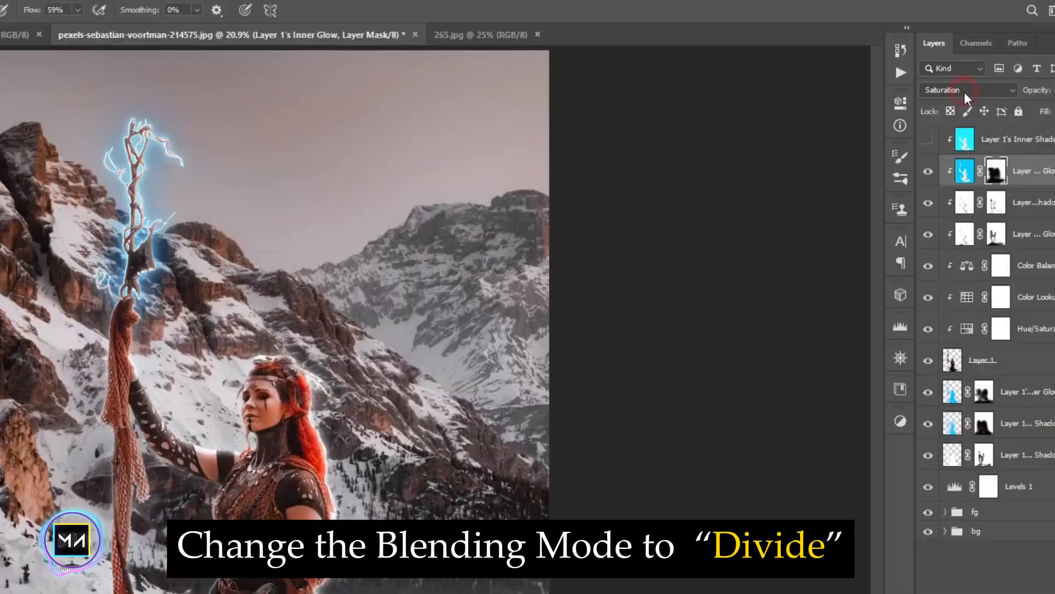
Set the masked Inner Glow layer's blend mode to Divide and toggle its visibility to compare the effect.
{"action": "left_click", "coordinate": [964, 91]}
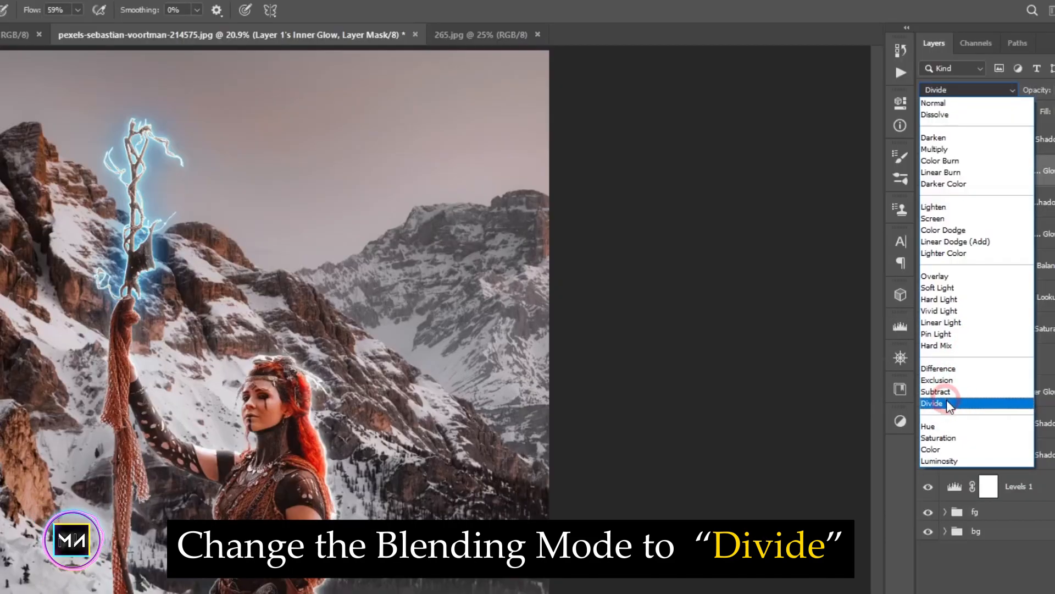
{"action": "left_click", "coordinate": [947, 402]}
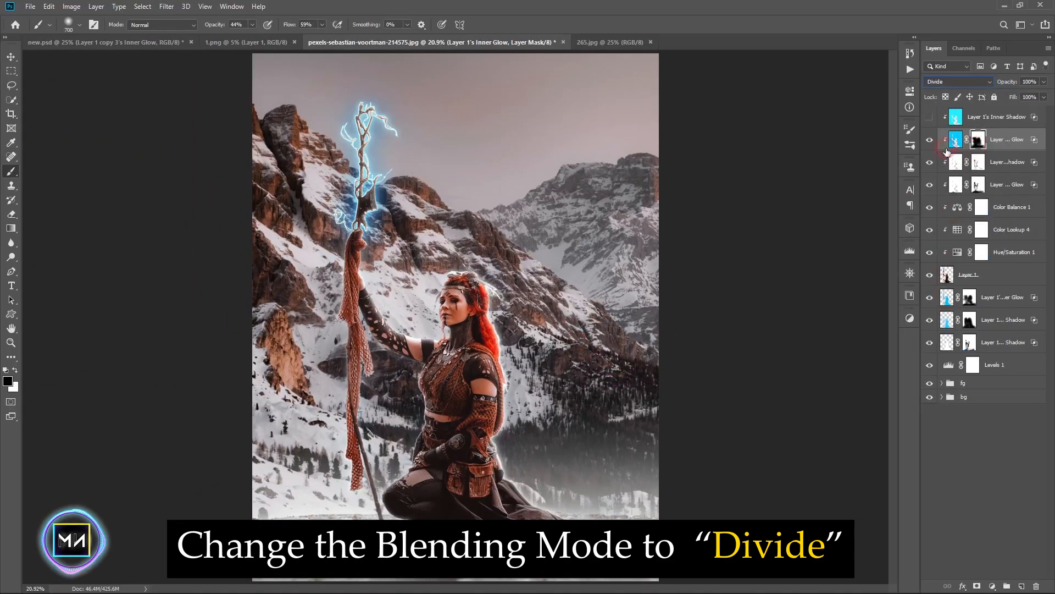
{"action": "left_click", "coordinate": [928, 172]}
{"action": "left_click", "coordinate": [928, 172]}
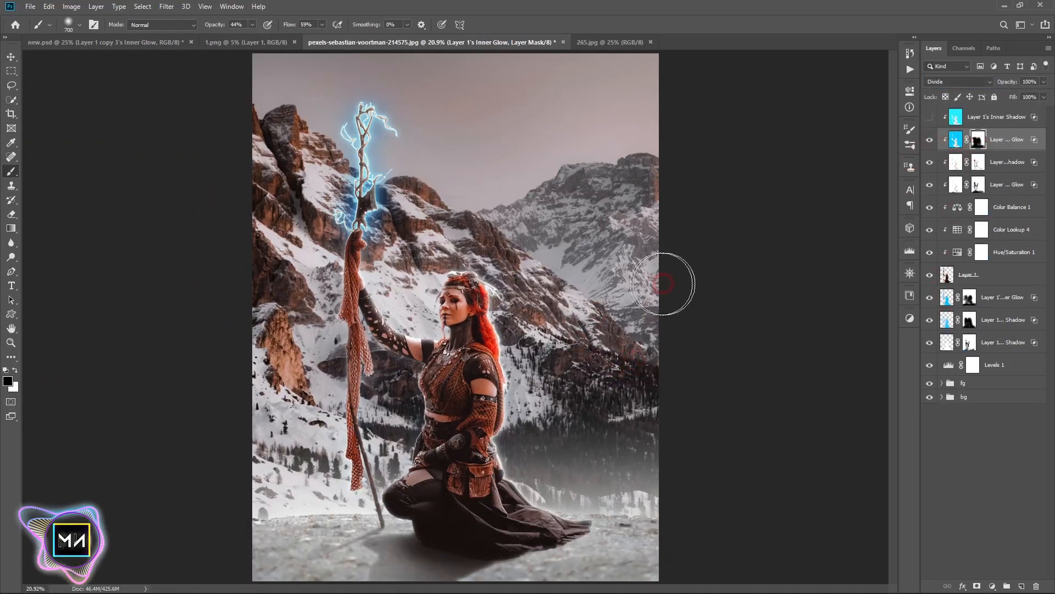
Show the cyan Inner Shadow layer, mask it and paint out its tint everywhere except on the staff's tip.
{"action": "left_click", "coordinate": [929, 122]}
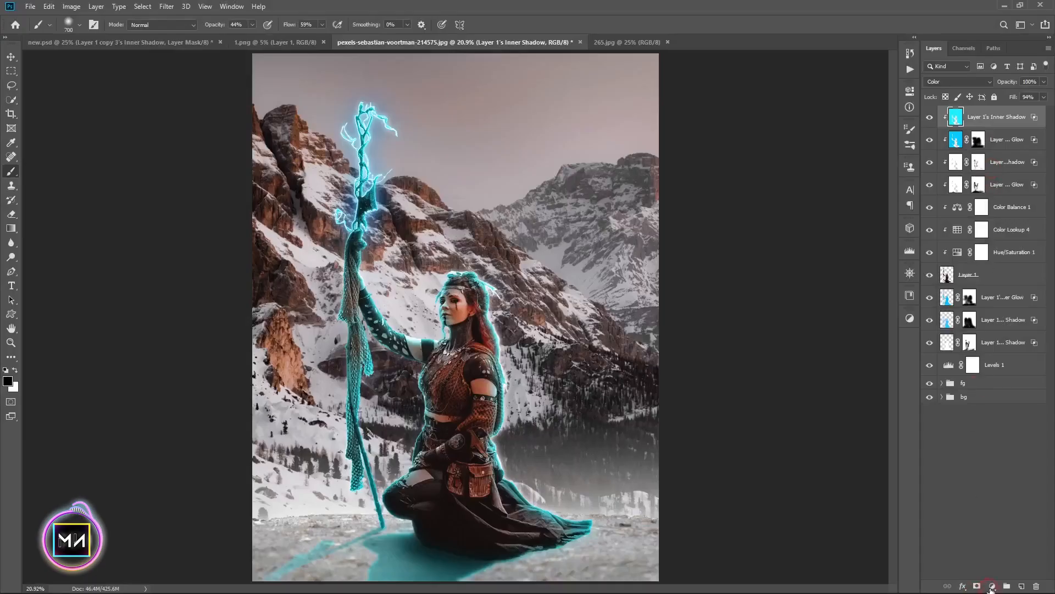
{"action": "left_click", "coordinate": [977, 586]}
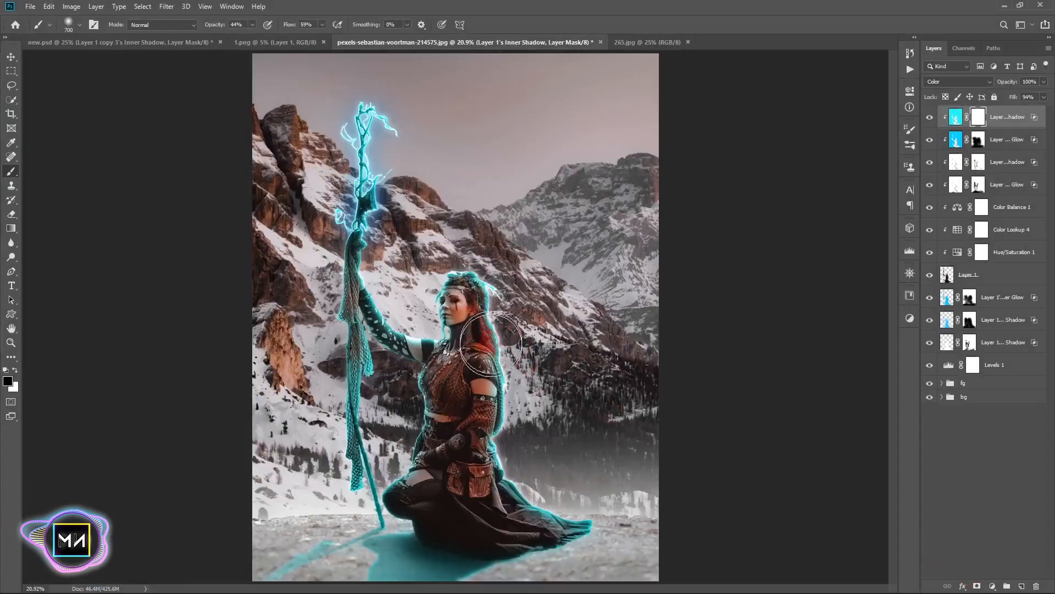
{"action": "mouse_move", "coordinate": [491, 344]}
{"action": "left_mouse_down"}
{"action": "mouse_move", "coordinate": [476, 238]}
{"action": "mouse_move", "coordinate": [432, 300]}
{"action": "left_mouse_up"}
{"action": "mouse_move", "coordinate": [308, 267]}
{"action": "left_mouse_down"}
{"action": "mouse_move", "coordinate": [361, 263]}
{"action": "mouse_move", "coordinate": [339, 299]}
{"action": "mouse_move", "coordinate": [355, 371]}
{"action": "mouse_move", "coordinate": [346, 535]}
{"action": "mouse_move", "coordinate": [316, 564]}
{"action": "mouse_move", "coordinate": [537, 552]}
{"action": "mouse_move", "coordinate": [388, 568]}
{"action": "mouse_move", "coordinate": [602, 528]}
{"action": "left_mouse_up"}
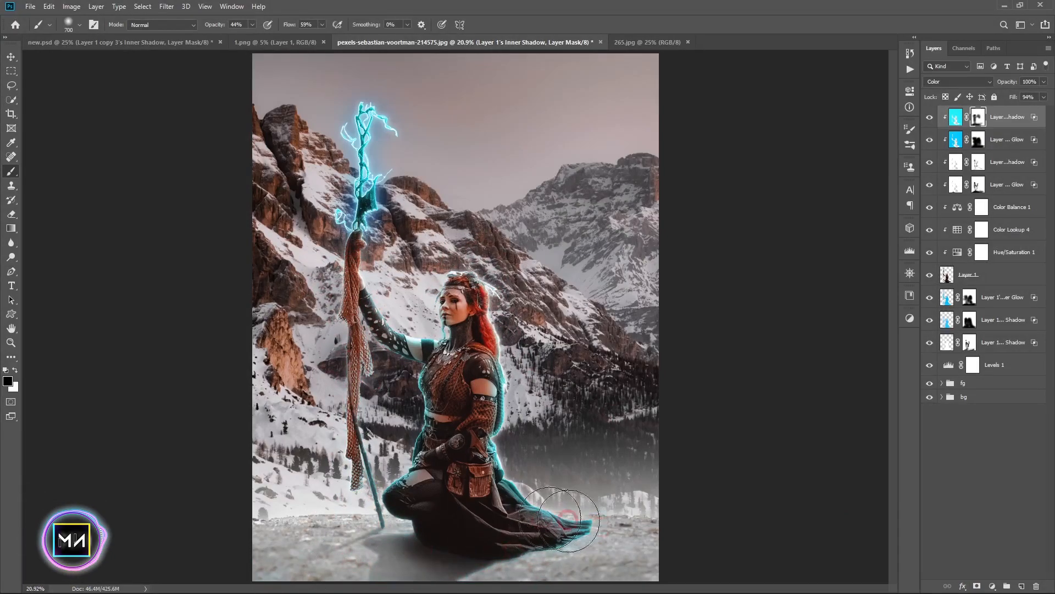
{"action": "mouse_move", "coordinate": [517, 413]}
{"action": "left_mouse_down"}
{"action": "mouse_move", "coordinate": [477, 360]}
{"action": "mouse_move", "coordinate": [434, 331]}
{"action": "mouse_move", "coordinate": [387, 483]}
{"action": "mouse_move", "coordinate": [347, 495]}
{"action": "mouse_move", "coordinate": [338, 354]}
{"action": "mouse_move", "coordinate": [442, 310]}
{"action": "mouse_move", "coordinate": [407, 365]}
{"action": "left_mouse_up"}
{"action": "key", "text": "v"}
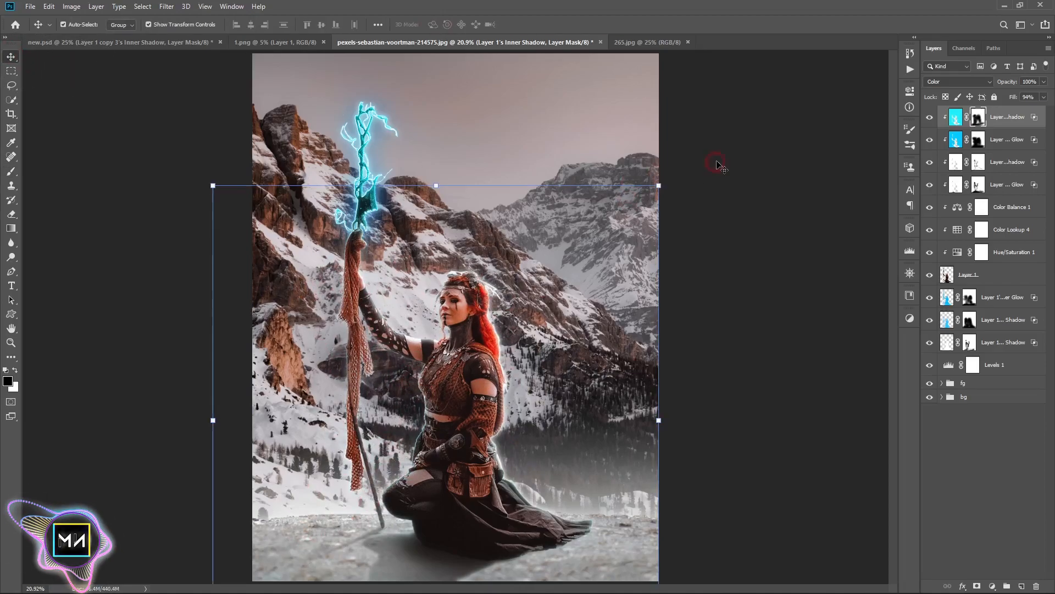
Close 265.jpg and open the night stars and maxresdefault-3 images from the tutoriyal 58 folder.
{"action": "left_click", "coordinate": [625, 44]}
{"action": "left_click", "coordinate": [687, 41]}
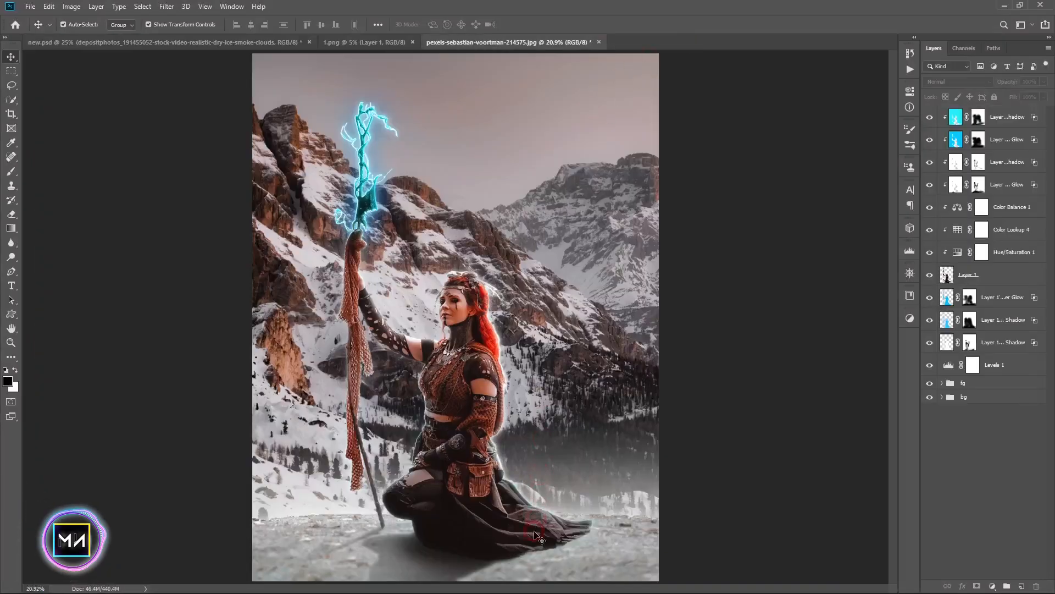
{"action": "left_click", "coordinate": [372, 585]}
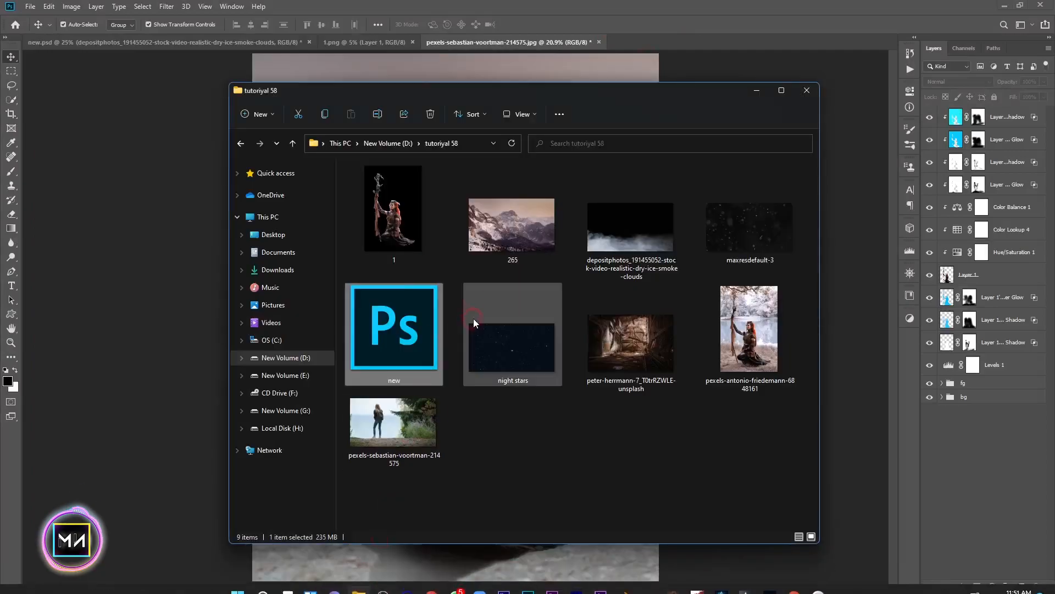
{"action": "left_click", "coordinate": [503, 322]}
{"action": "left_click", "coordinate": [731, 243], "text": "ctrl"}
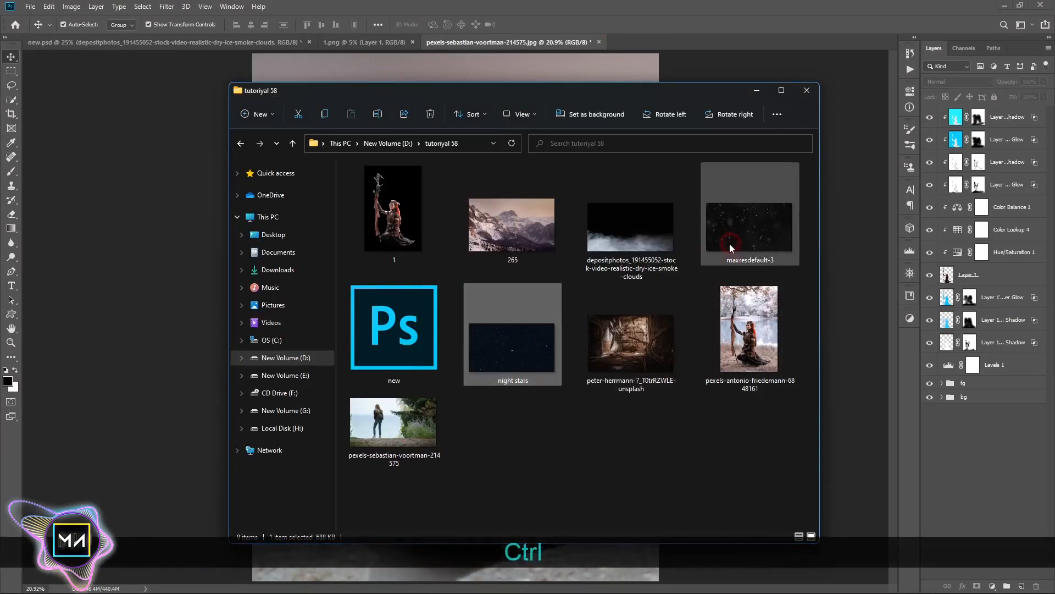
{"action": "left_click_drag", "start_coordinate": [517, 345], "coordinate": [701, 39]}
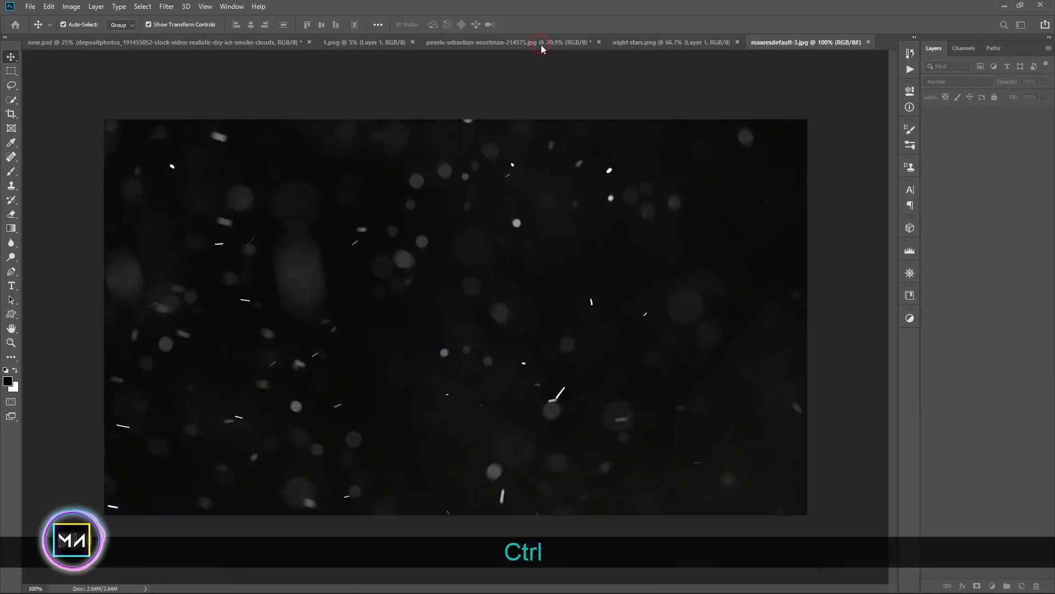
Place the night stars image on top of the composite, scaled to cover the canvas, with the Screen blend mode.
{"action": "left_click", "coordinate": [537, 41]}
{"action": "left_click", "coordinate": [648, 42]}
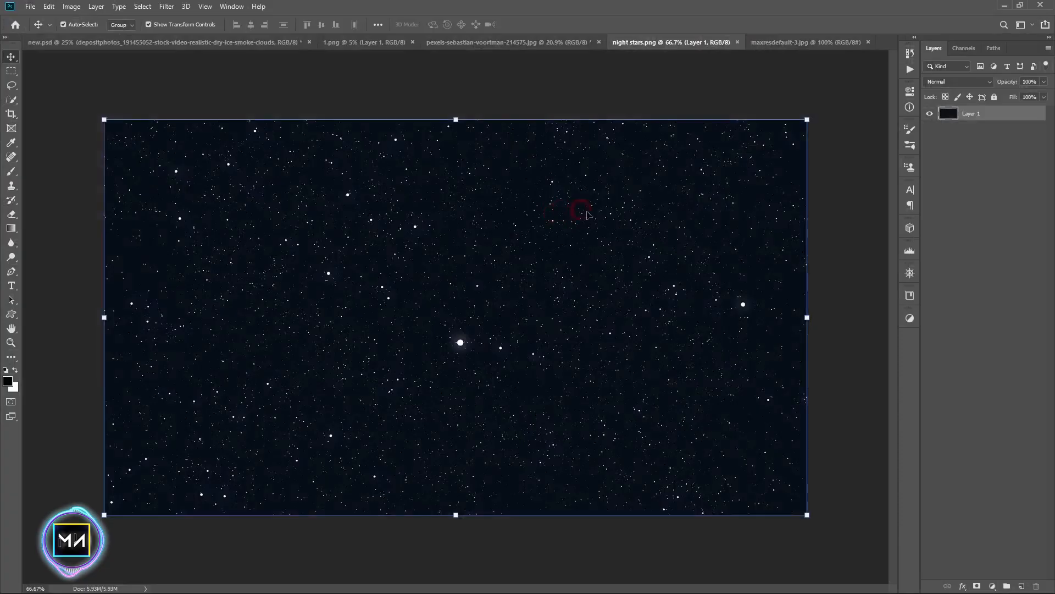
{"action": "left_click_drag", "start_coordinate": [528, 43], "coordinate": [585, 236]}
{"action": "left_click_drag", "start_coordinate": [580, 296], "coordinate": [608, 494]}
{"action": "left_click_drag", "start_coordinate": [602, 502], "coordinate": [427, 347]}
{"action": "left_click_drag", "start_coordinate": [571, 319], "coordinate": [661, 328]}
{"action": "key", "text": "Return"}
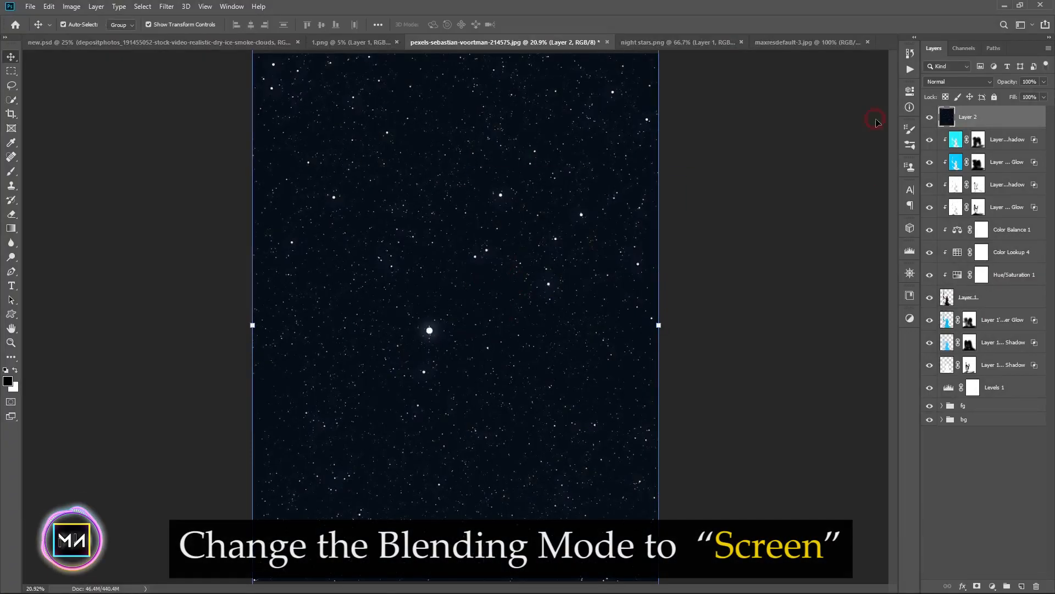
{"action": "left_click_drag", "start_coordinate": [965, 93], "coordinate": [939, 216]}
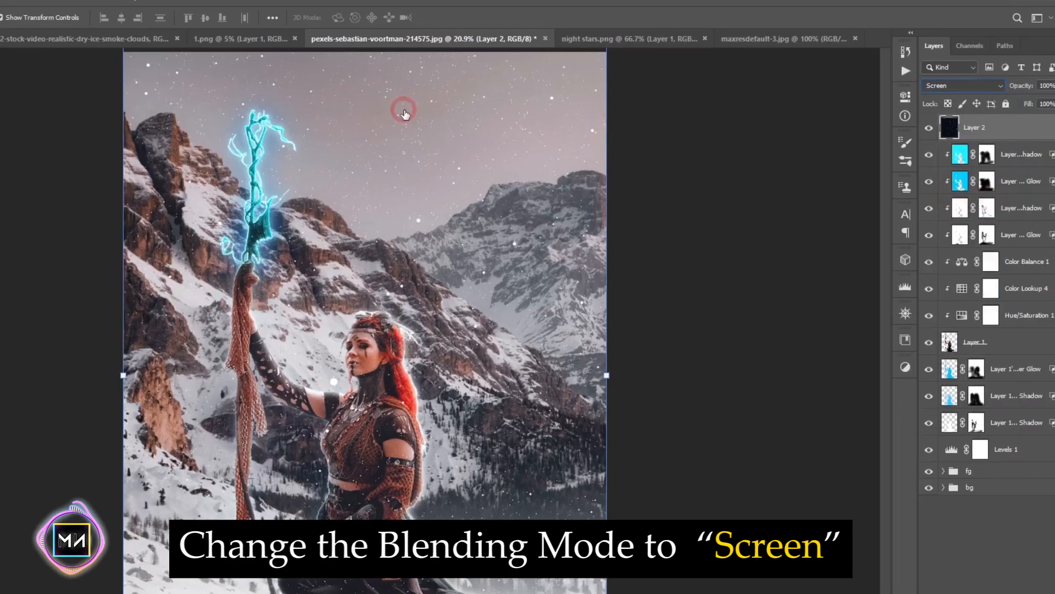
Apply Motion Blur to the stars layer with an angle of 64° and a distance of 49 pixels.
{"action": "left_click", "coordinate": [167, 7]}
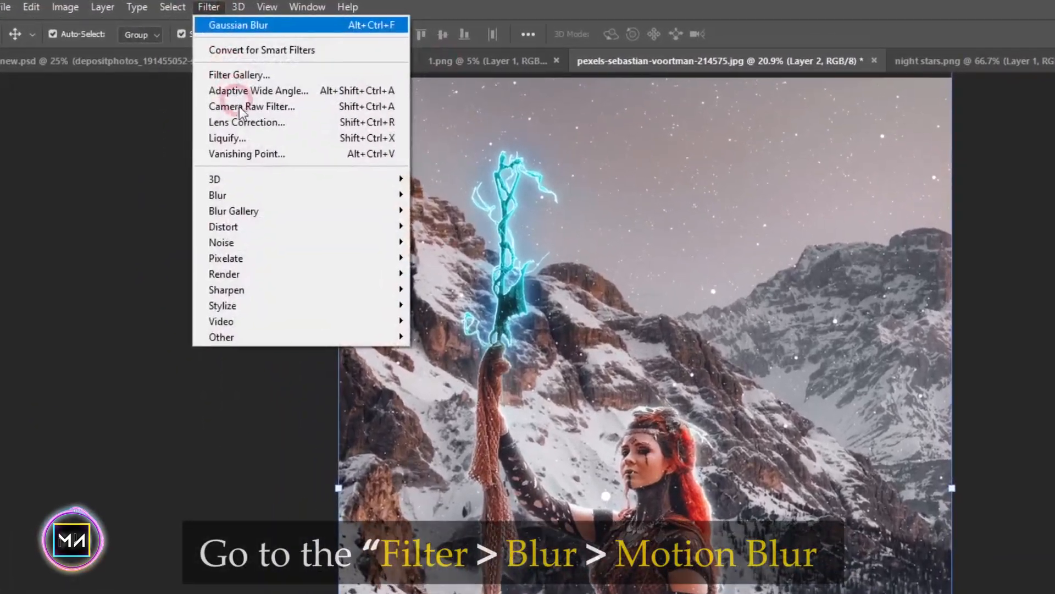
{"action": "mouse_move", "coordinate": [239, 196]}
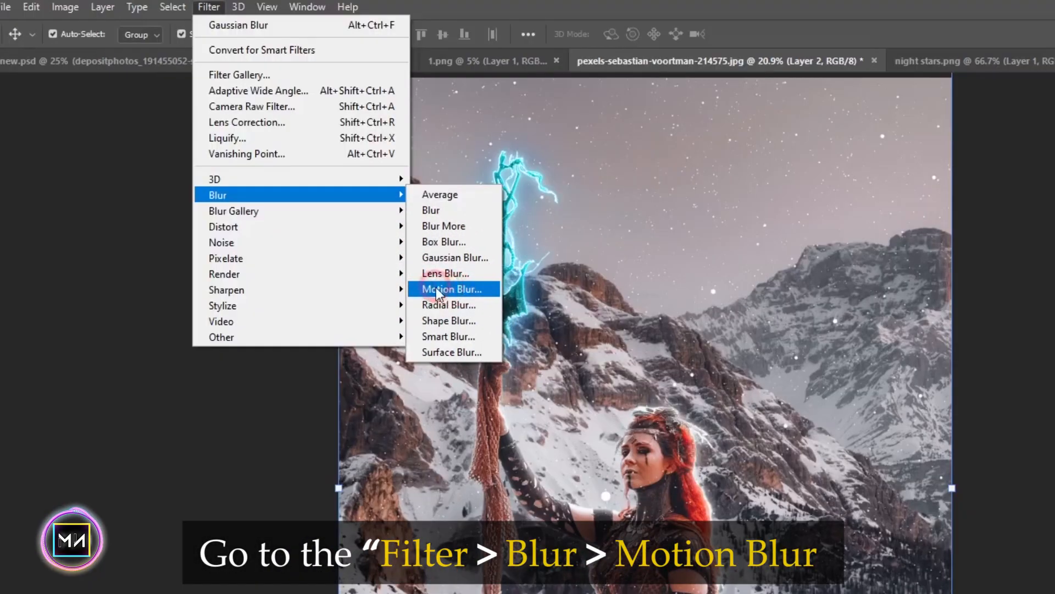
{"action": "left_click", "coordinate": [447, 289]}
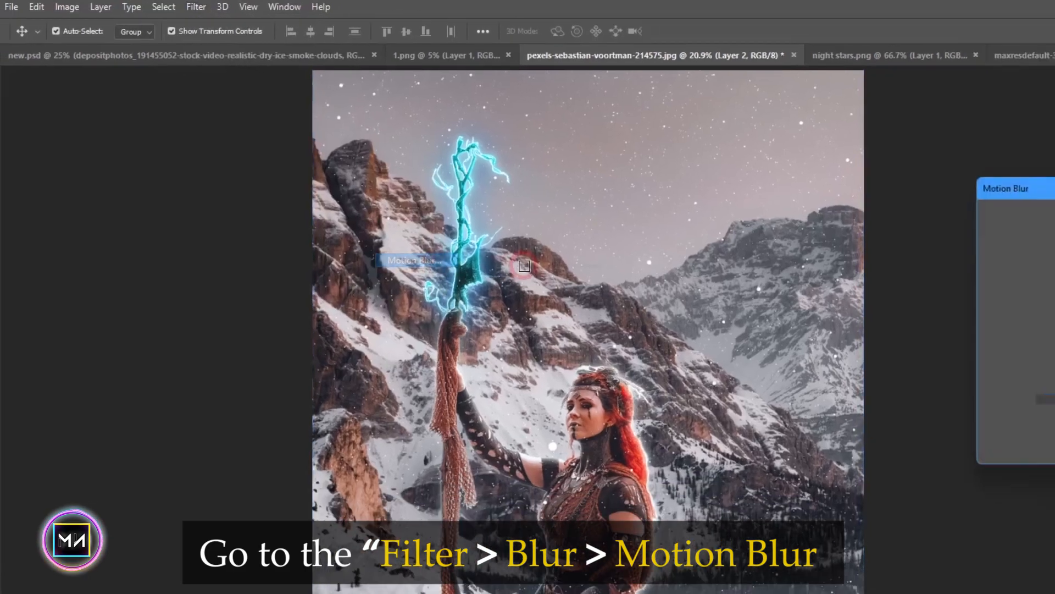
{"action": "double_click", "coordinate": [836, 323]}
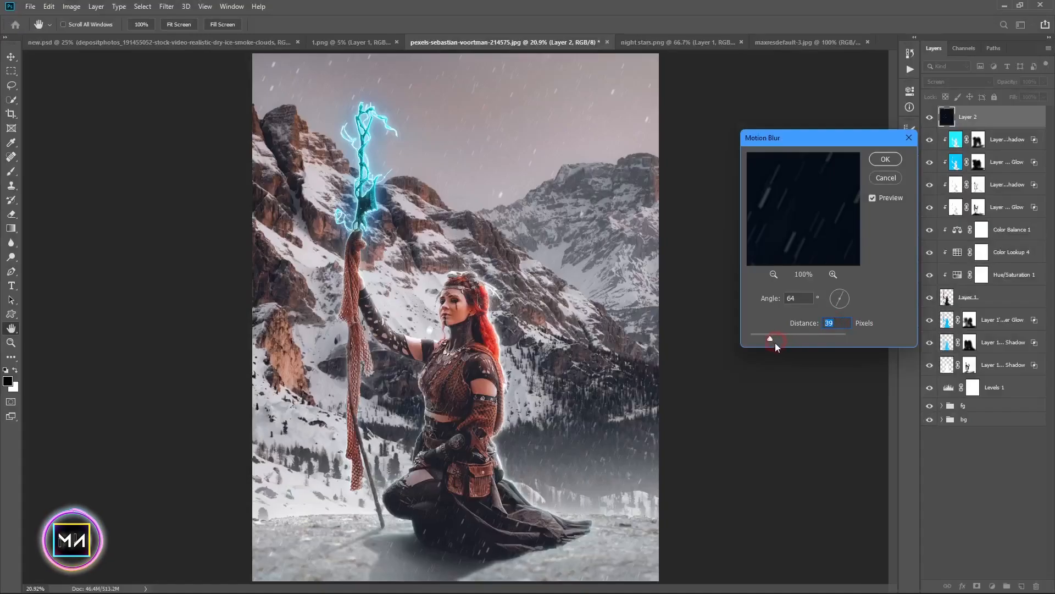
{"action": "left_click_drag", "start_coordinate": [768, 341], "coordinate": [779, 337]}
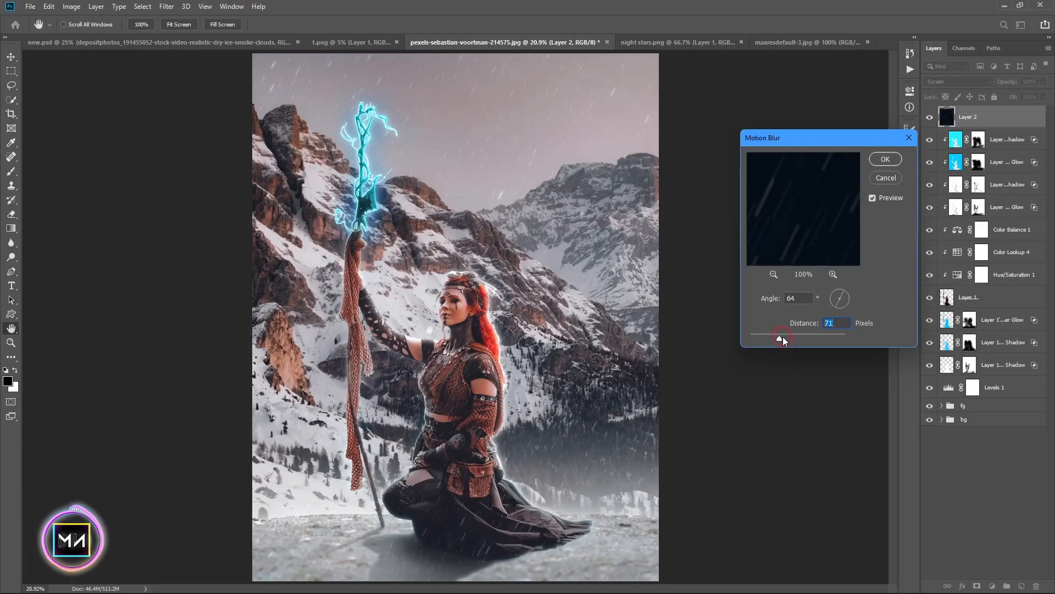
{"action": "left_click_drag", "start_coordinate": [784, 334], "coordinate": [775, 335]}
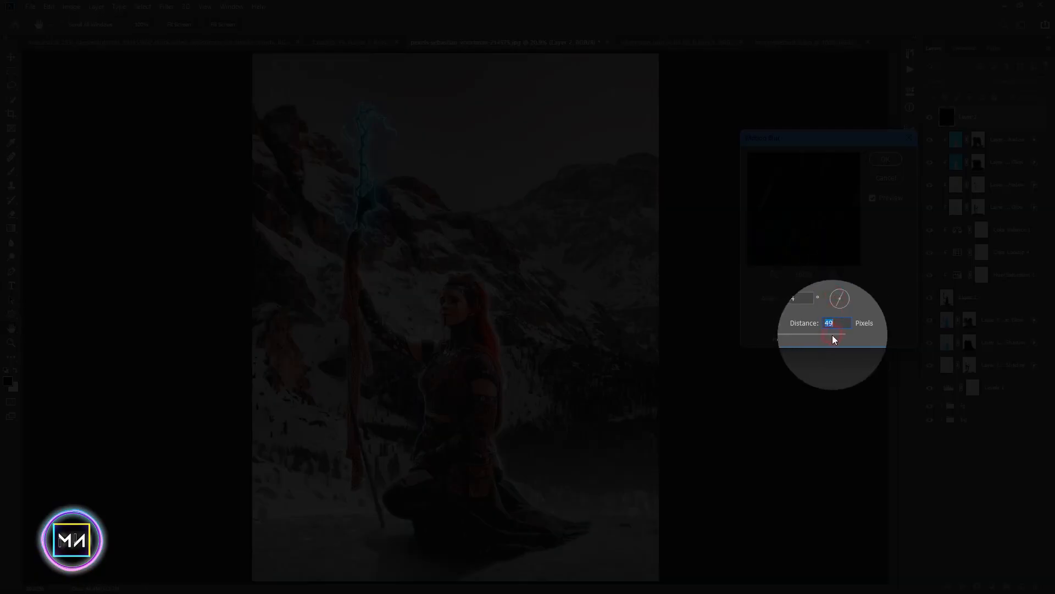
{"action": "left_click", "coordinate": [885, 160]}
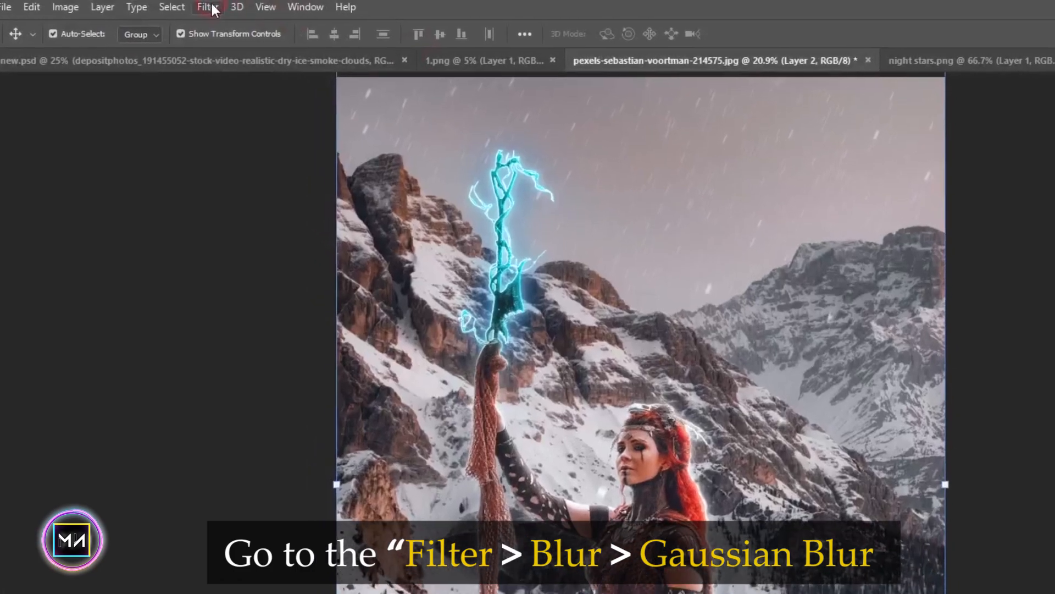
Apply a Gaussian Blur with a radius of 4.0 pixels to the stars layer.
{"action": "left_click", "coordinate": [167, 6]}
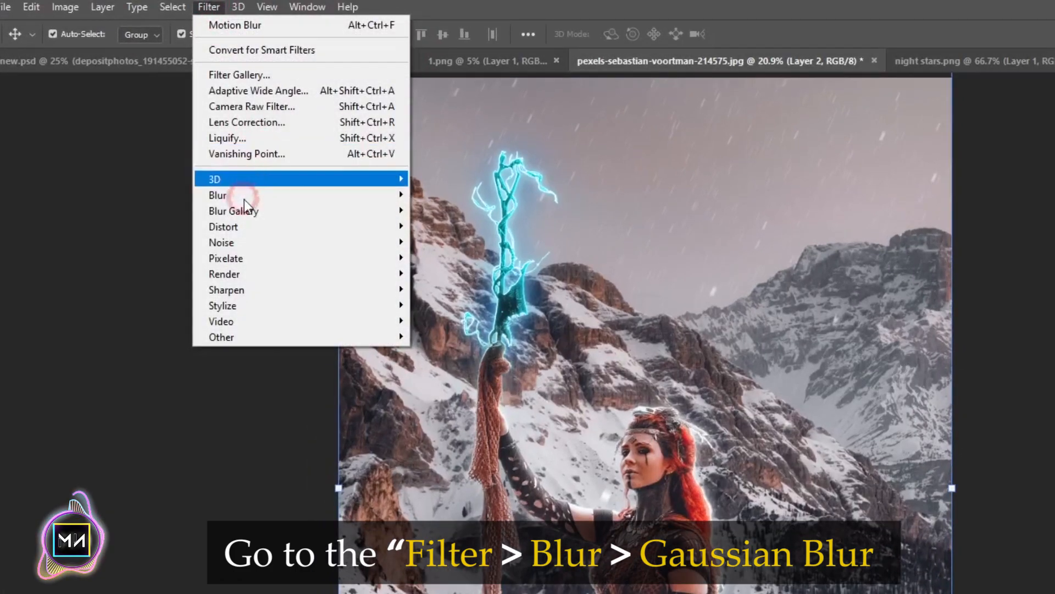
{"action": "mouse_move", "coordinate": [189, 134]}
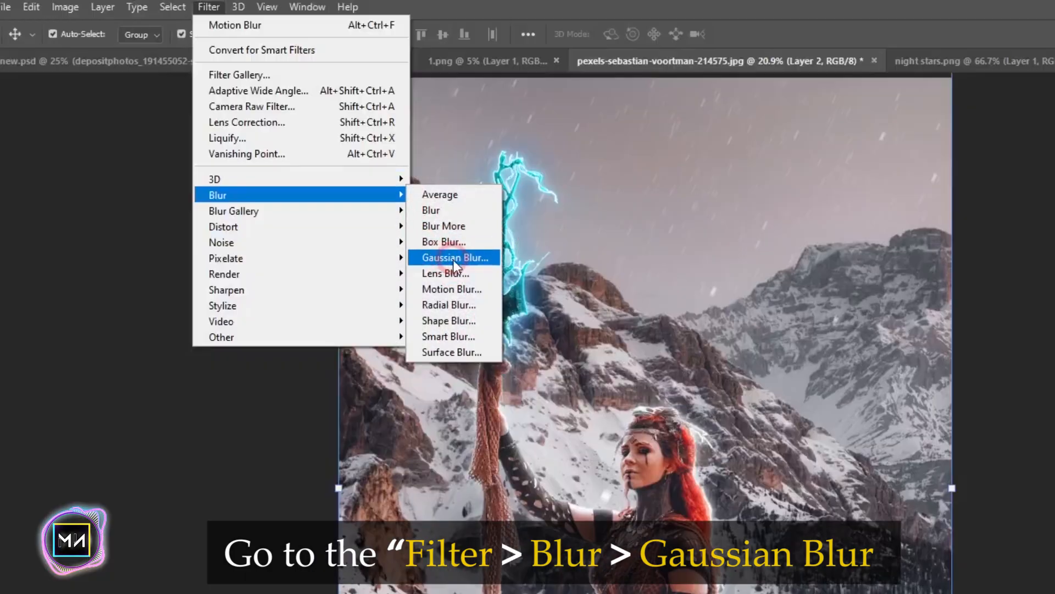
{"action": "left_click", "coordinate": [453, 258]}
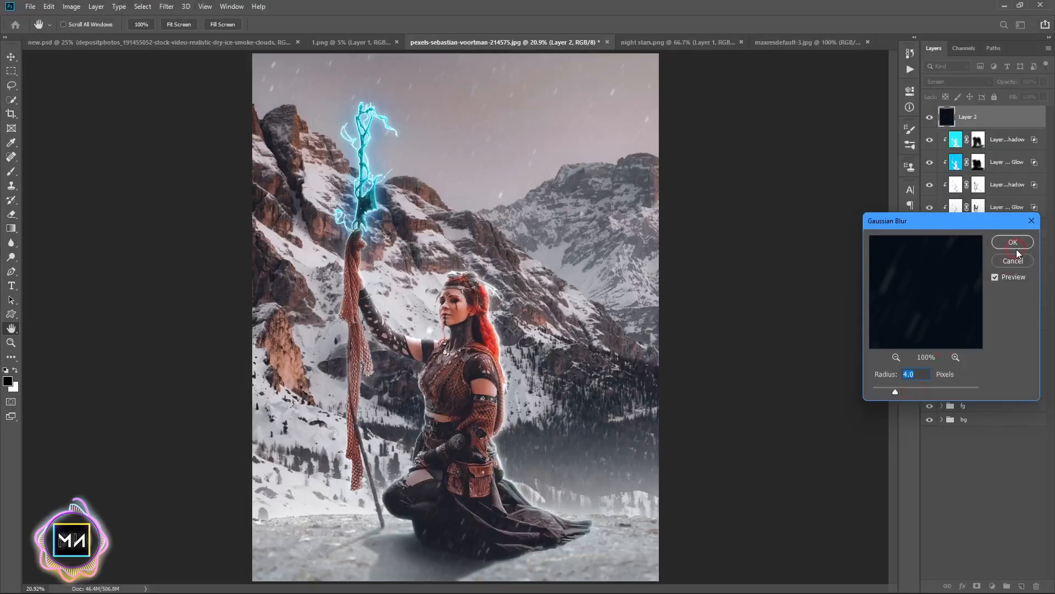
{"action": "left_click", "coordinate": [1014, 243]}
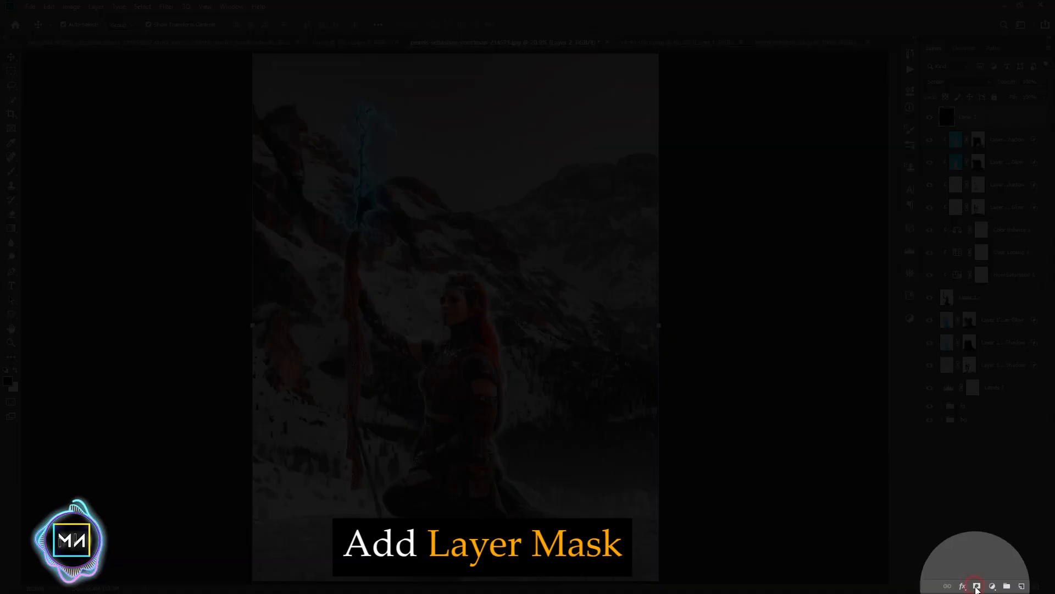
Add a layer mask to the stars layer and paint out the snow over the ground with the black 700 px brush.
{"action": "left_click", "coordinate": [976, 586]}
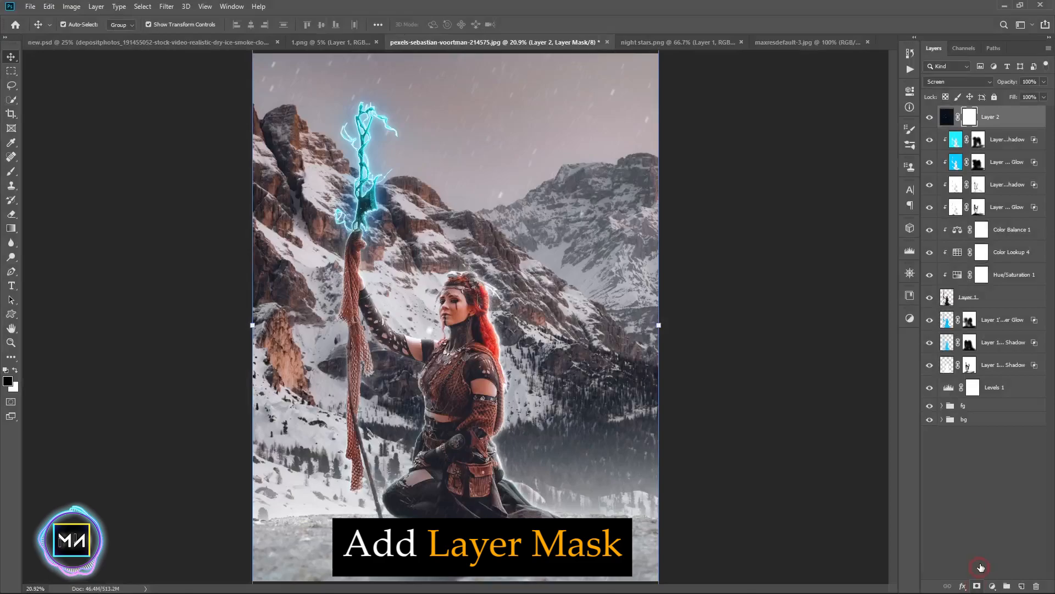
{"action": "left_click", "coordinate": [11, 171]}
{"action": "left_click", "coordinate": [414, 541]}
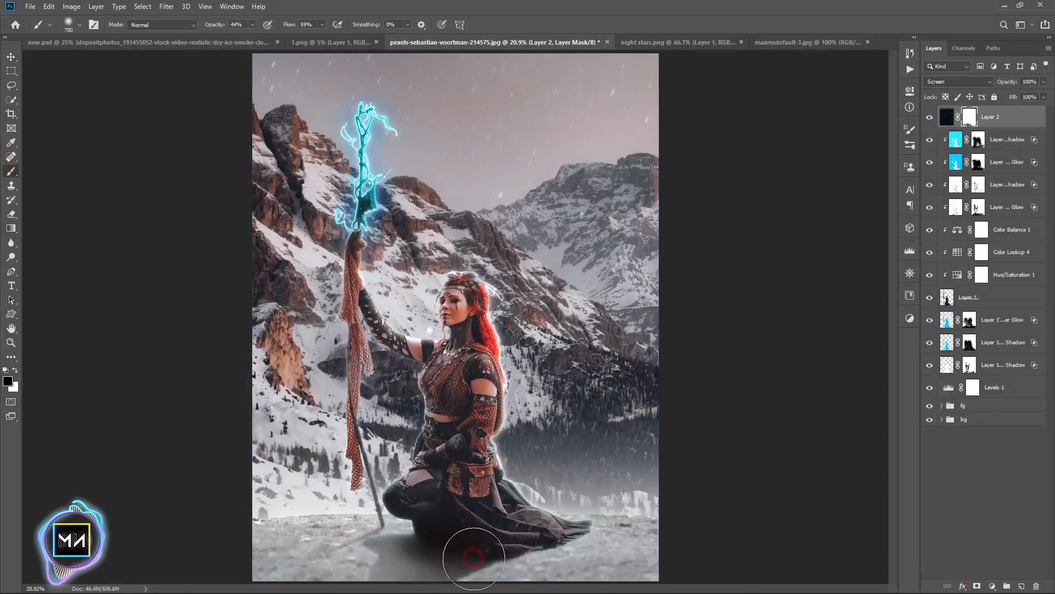
{"action": "left_click_drag", "start_coordinate": [558, 564], "coordinate": [637, 574]}
{"action": "left_click_drag", "start_coordinate": [307, 547], "coordinate": [265, 552]}
{"action": "left_click", "coordinate": [11, 56]}
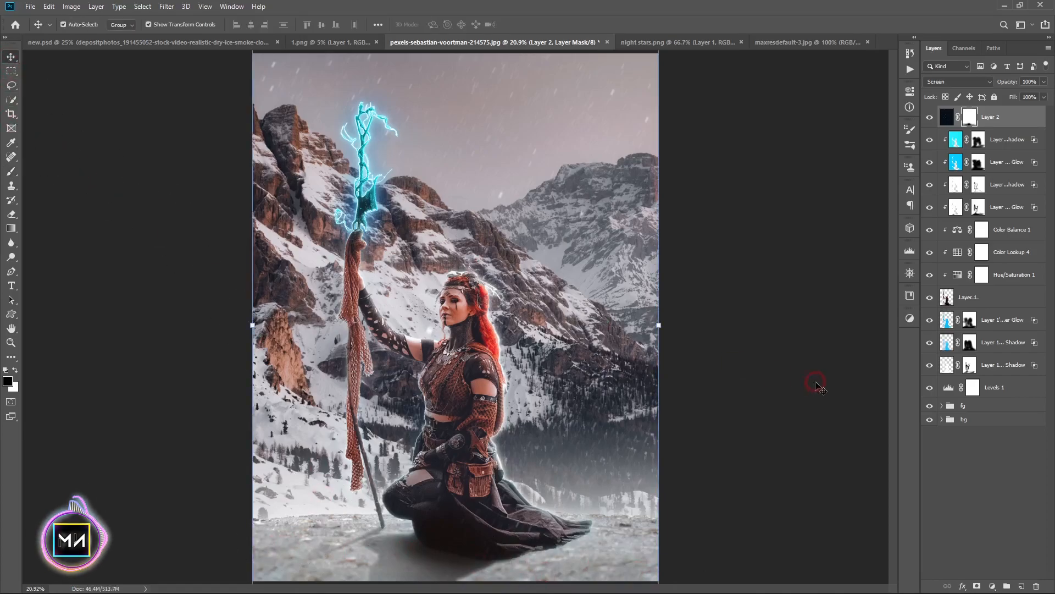
{"action": "left_click", "coordinate": [827, 101]}
{"action": "left_click", "coordinate": [795, 44]}
{"action": "left_click", "coordinate": [573, 324]}
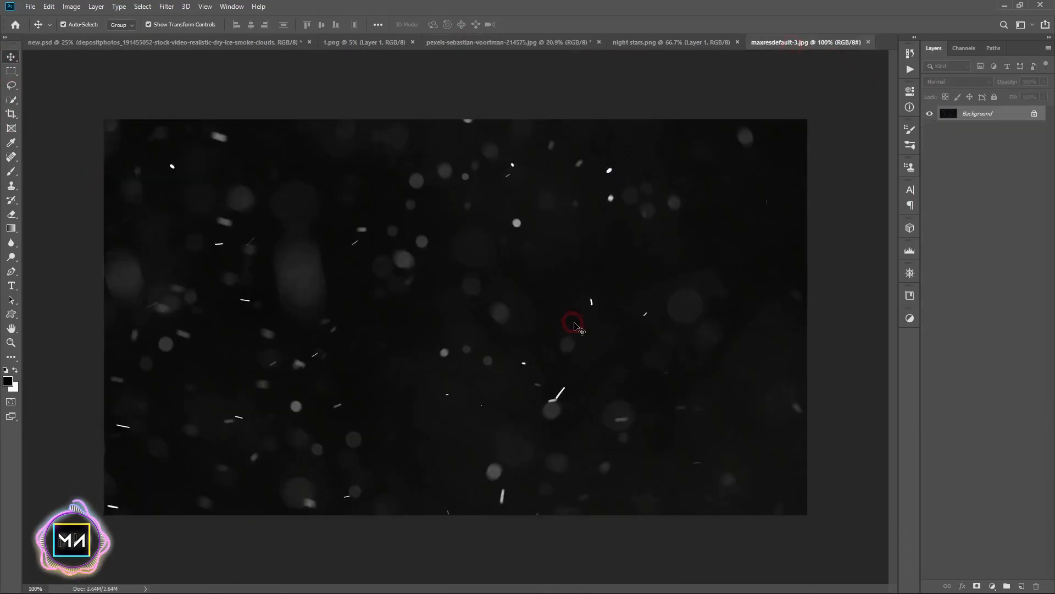
{"action": "left_click", "coordinate": [470, 43]}
Open the dry-ice smoke clouds image from the tutoriyal 58 folder as a separate document.
{"action": "left_click", "coordinate": [358, 591]}
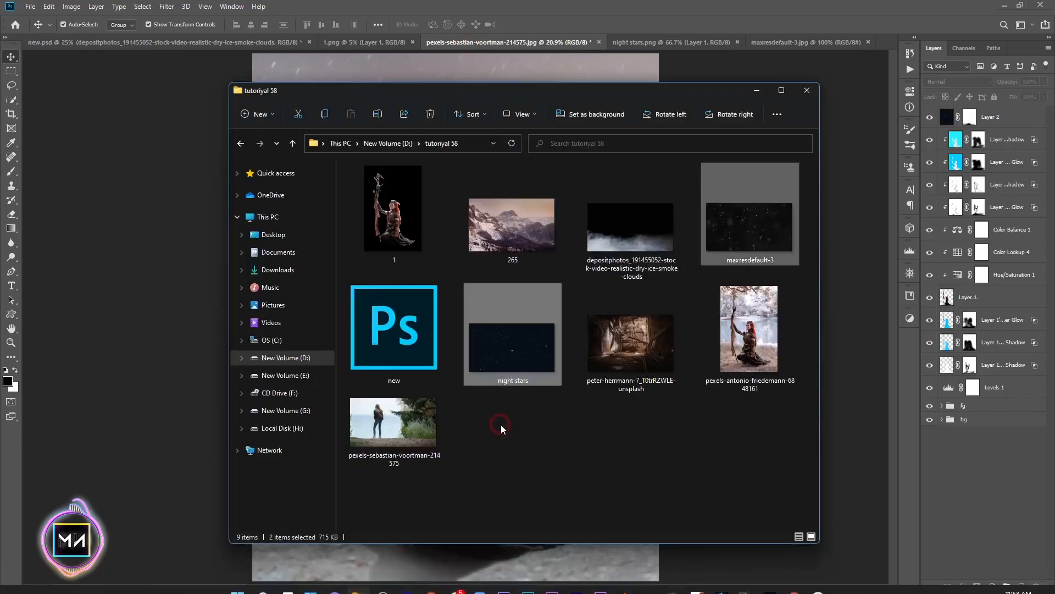
{"action": "left_click_drag", "start_coordinate": [620, 222], "coordinate": [754, 55]}
{"action": "left_click_drag", "start_coordinate": [818, 77], "coordinate": [879, 41]}
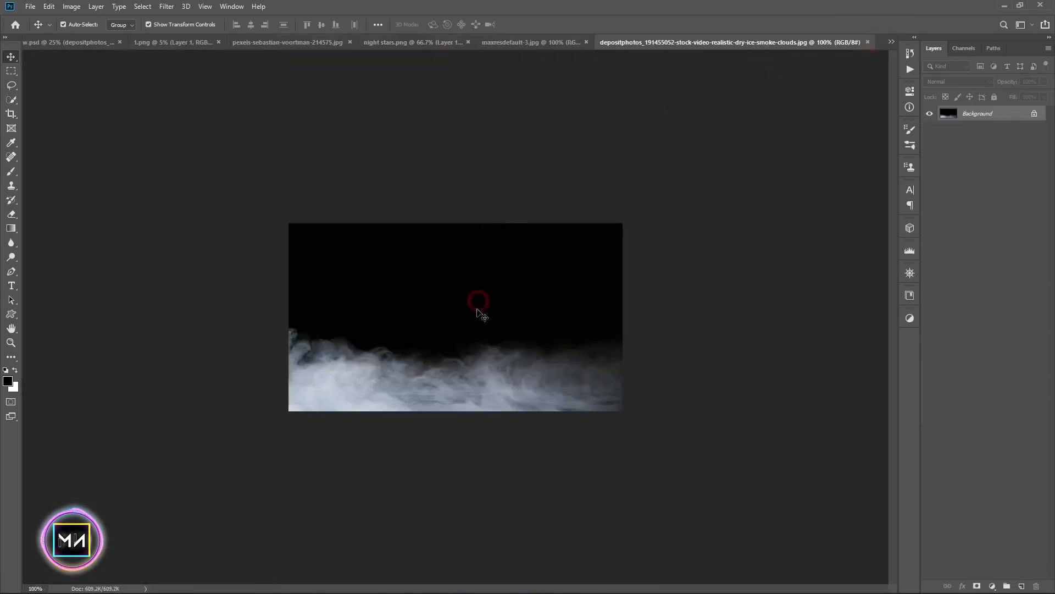
Place the smoke image on top of the composite, scaled across the canvas width over the ground, with the Screen blend mode.
{"action": "left_click_drag", "start_coordinate": [312, 41], "coordinate": [412, 531]}
{"action": "left_click_drag", "start_coordinate": [385, 474], "coordinate": [500, 526]}
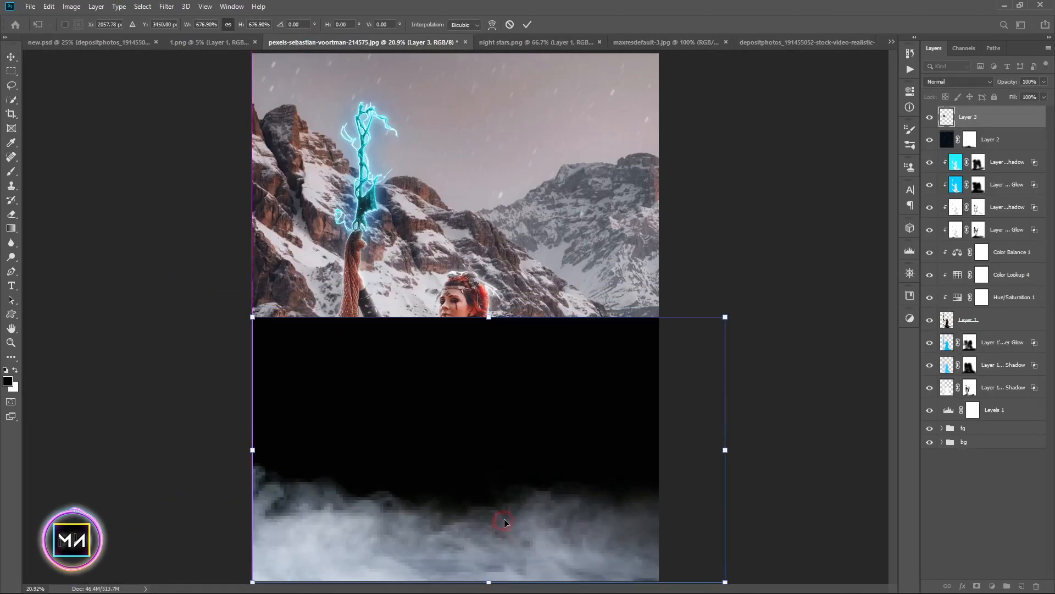
{"action": "left_click_drag", "start_coordinate": [488, 317], "coordinate": [489, 420]}
{"action": "left_click_drag", "start_coordinate": [342, 514], "coordinate": [242, 494]}
{"action": "left_click_drag", "start_coordinate": [632, 498], "coordinate": [668, 489]}
{"action": "key", "text": "Return"}
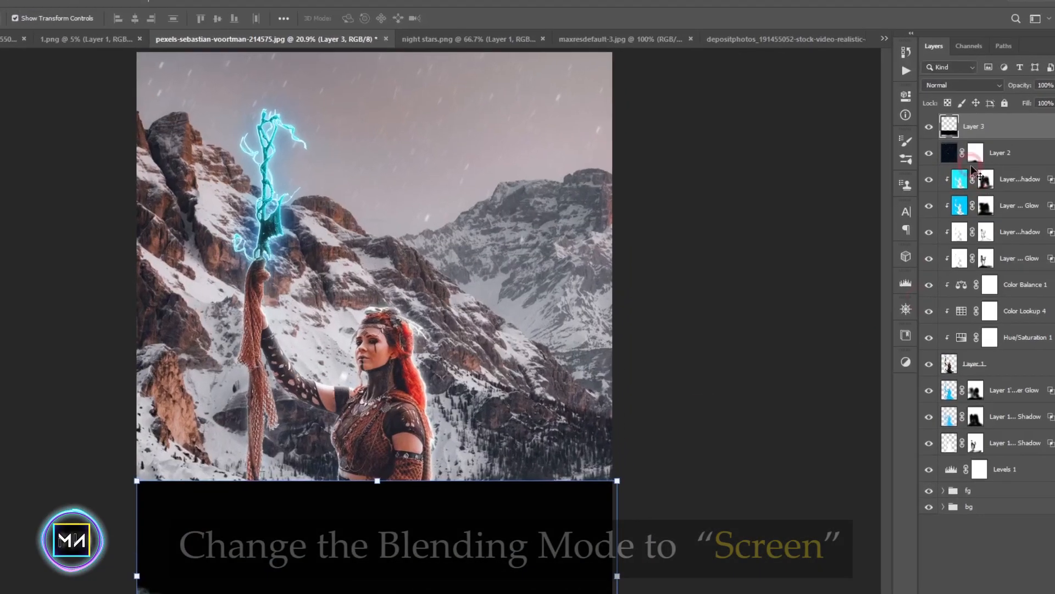
{"action": "left_click", "coordinate": [961, 85]}
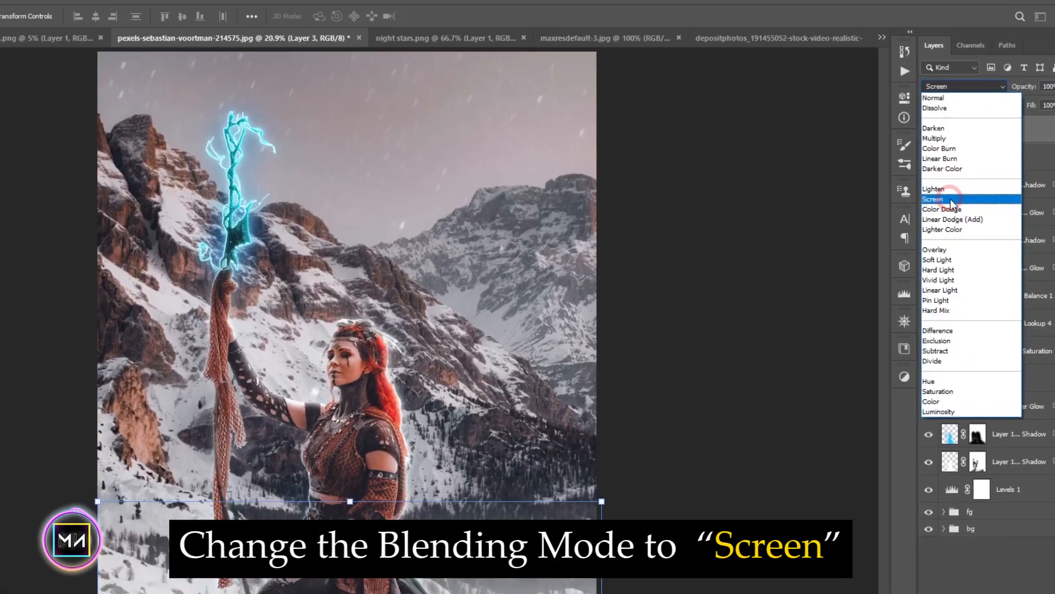
{"action": "left_click", "coordinate": [953, 218]}
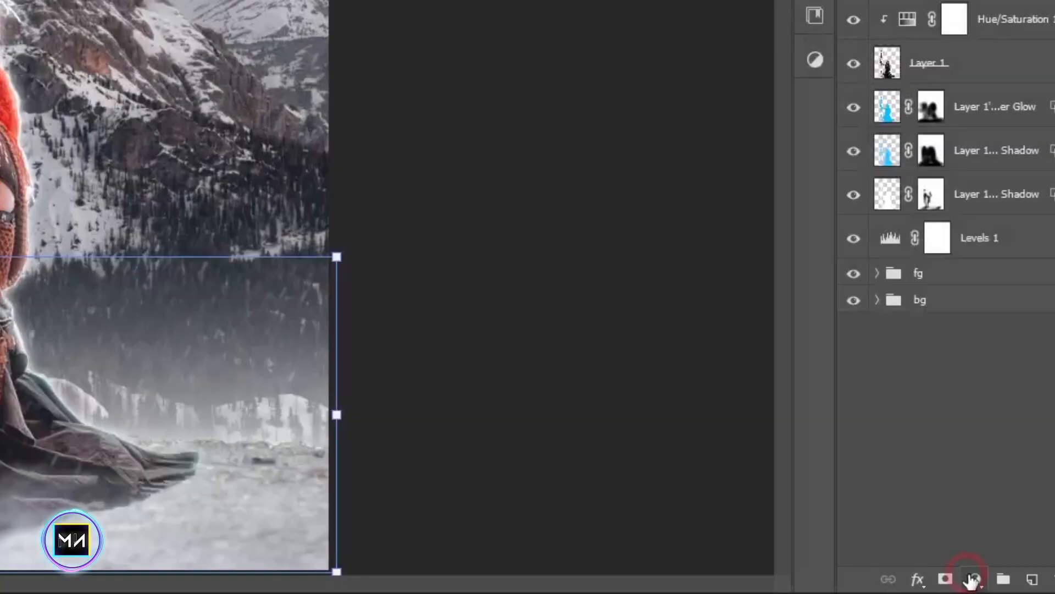
Add a Color Lookup adjustment clipped to the smoke layer, using the DropBlues.3DL 3DLUT file.
{"action": "left_click", "coordinate": [986, 581]}
{"action": "left_click", "coordinate": [981, 465]}
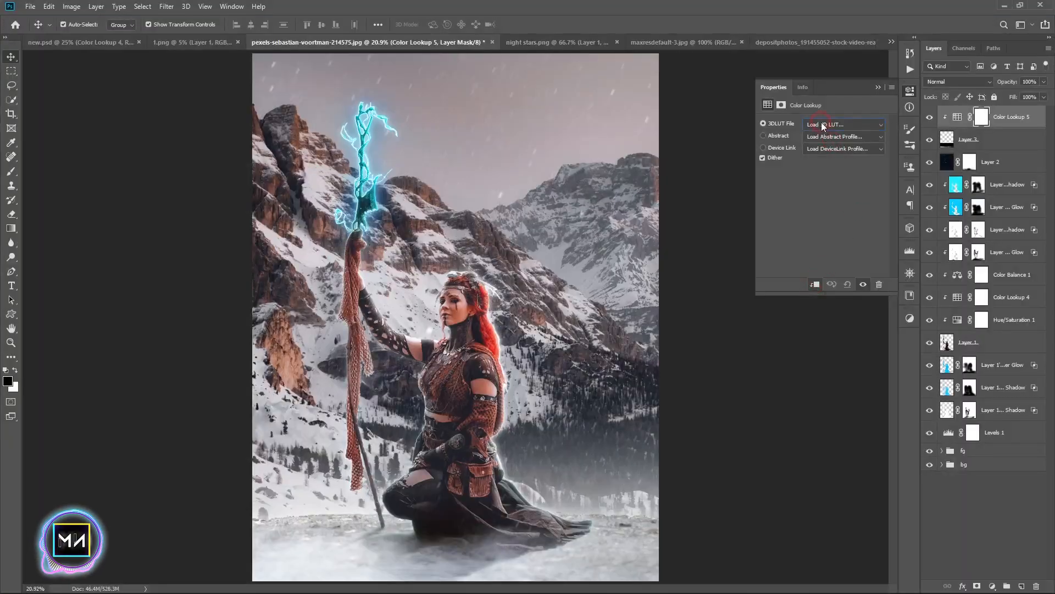
{"action": "left_click", "coordinate": [823, 124]}
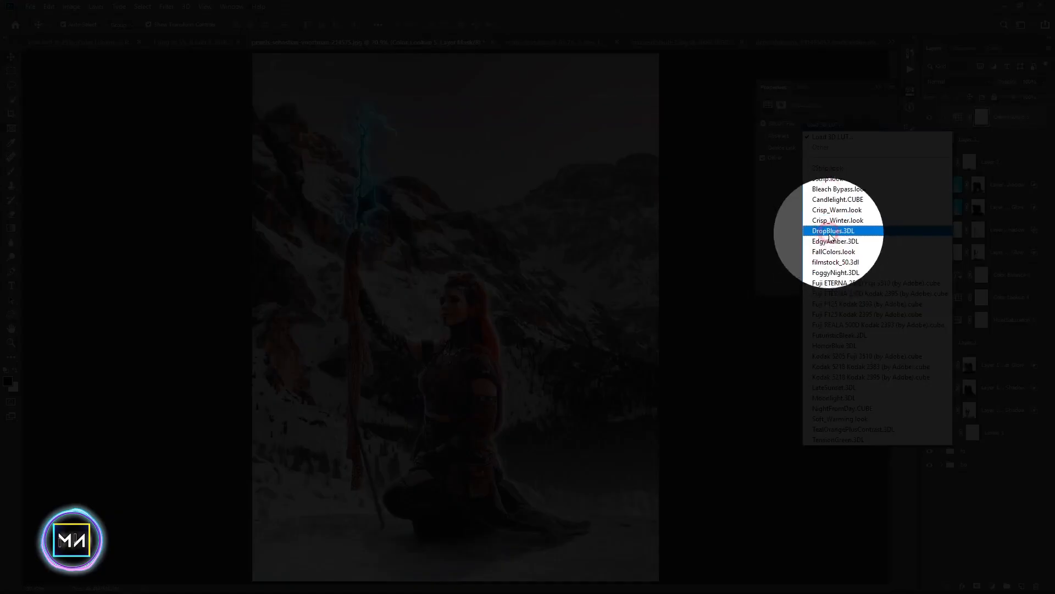
{"action": "left_click", "coordinate": [829, 234]}
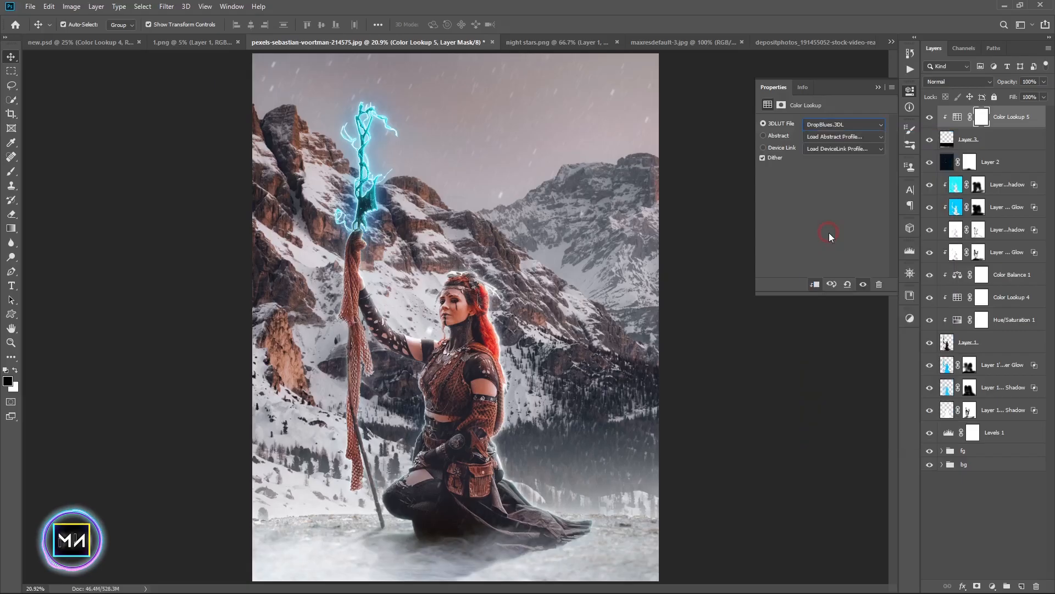
{"action": "left_click", "coordinate": [878, 88]}
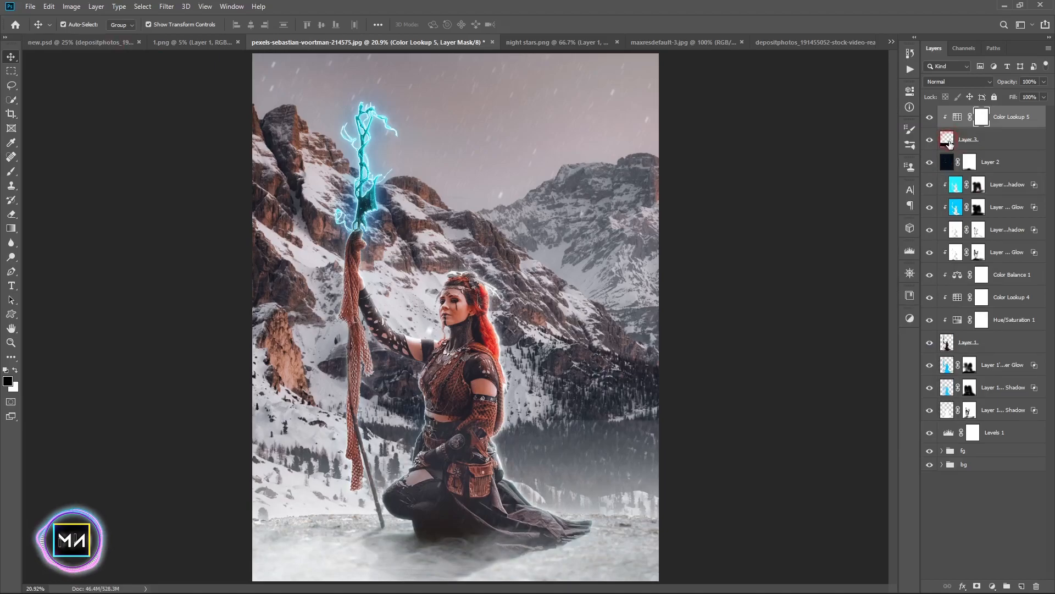
Move the stars layer to the top of the layer stack and hide it.
{"action": "left_click", "coordinate": [950, 142]}
{"action": "left_click_drag", "start_coordinate": [1011, 165], "coordinate": [1002, 115]}
{"action": "left_click", "coordinate": [929, 117]}
Stretch the smoke layer upward so it spans from the ground to just below the staff's glowing tip.
{"action": "left_click", "coordinate": [984, 161]}
{"action": "left_click_drag", "start_coordinate": [458, 419], "coordinate": [471, 188]}
{"action": "key", "text": "Return"}
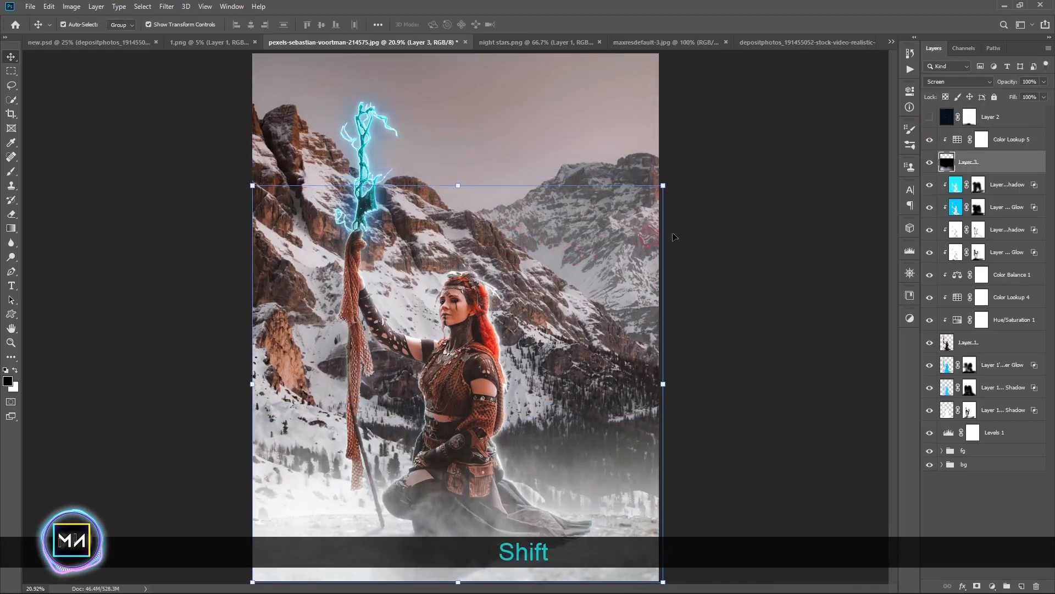
Add a layer mask to the smoke layer and paint out its upper edge and the woman's legs with a black 700 px brush.
{"action": "left_click", "coordinate": [977, 586]}
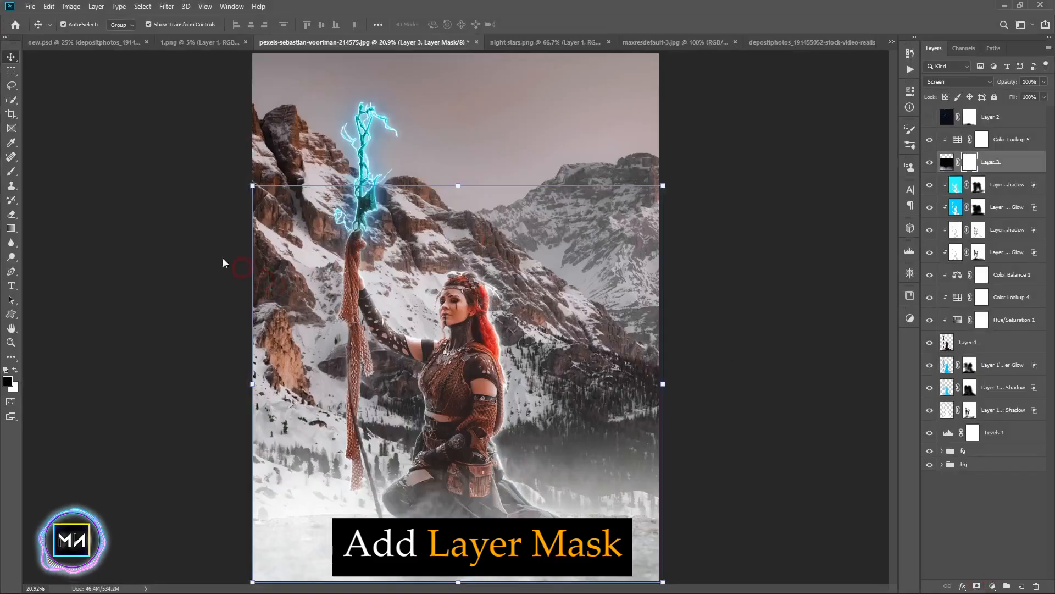
{"action": "left_click", "coordinate": [11, 171]}
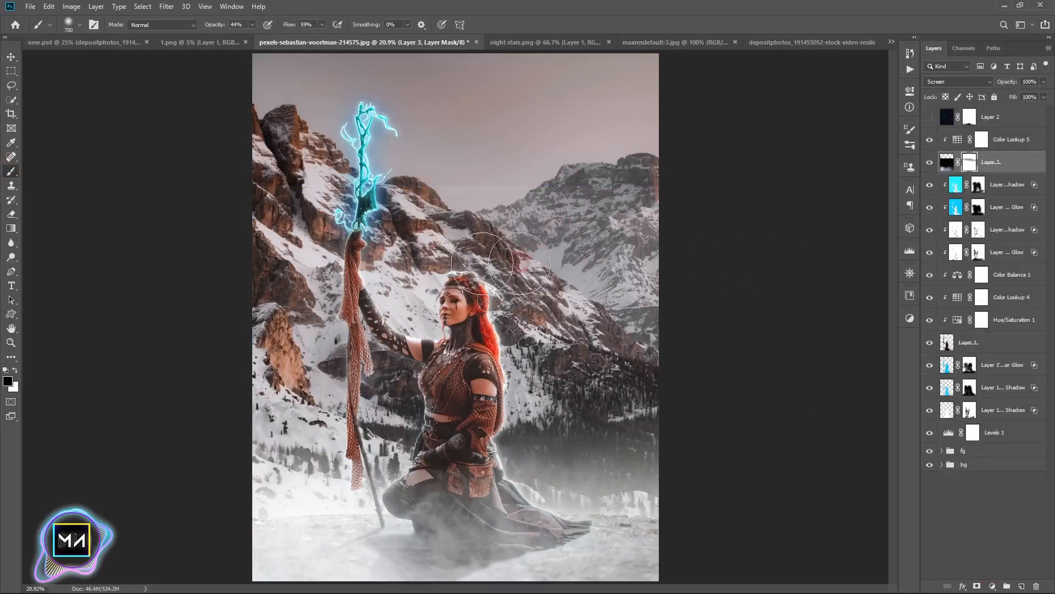
{"action": "left_click", "coordinate": [927, 163]}
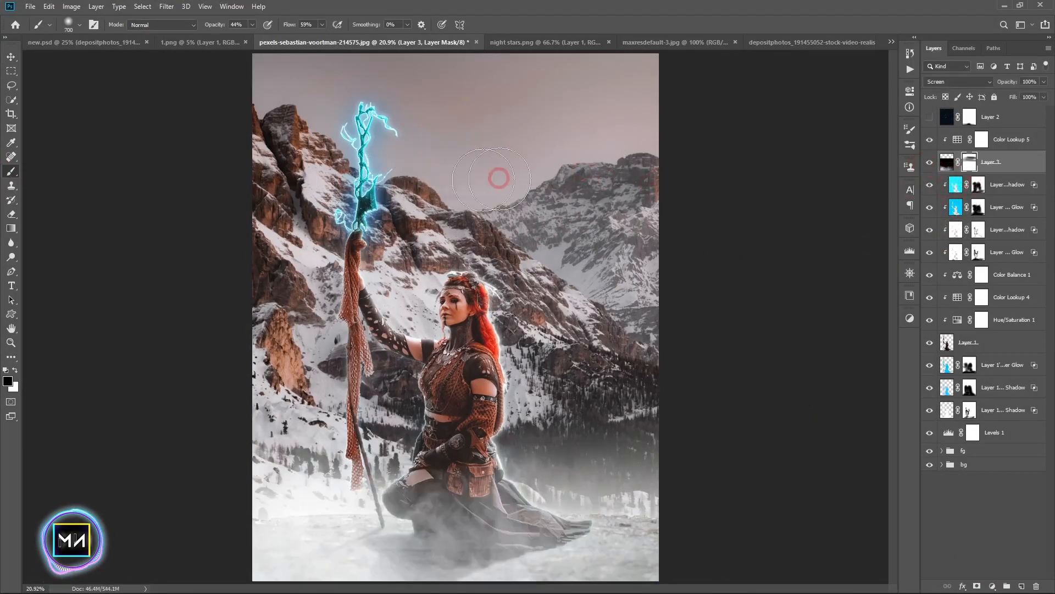
{"action": "left_click", "coordinate": [924, 166]}
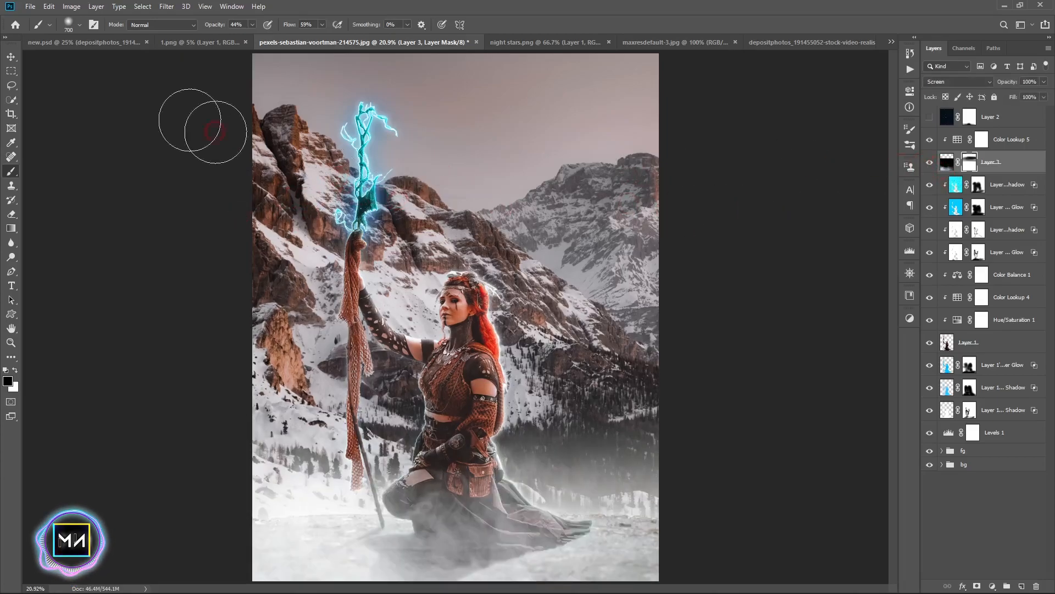
{"action": "left_click_drag", "start_coordinate": [409, 489], "coordinate": [558, 508]}
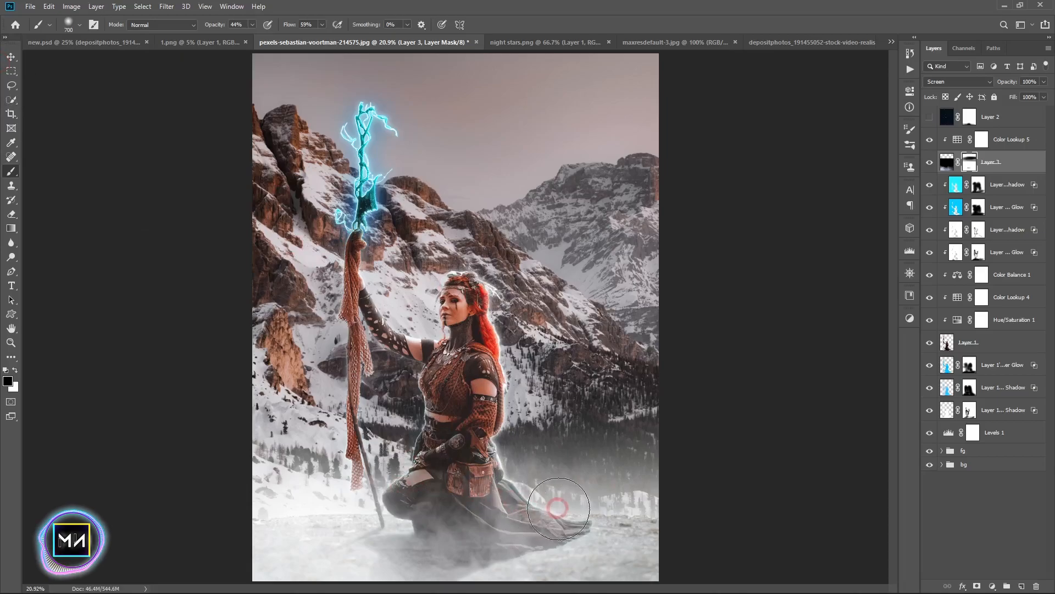
{"action": "left_click", "coordinate": [11, 55]}
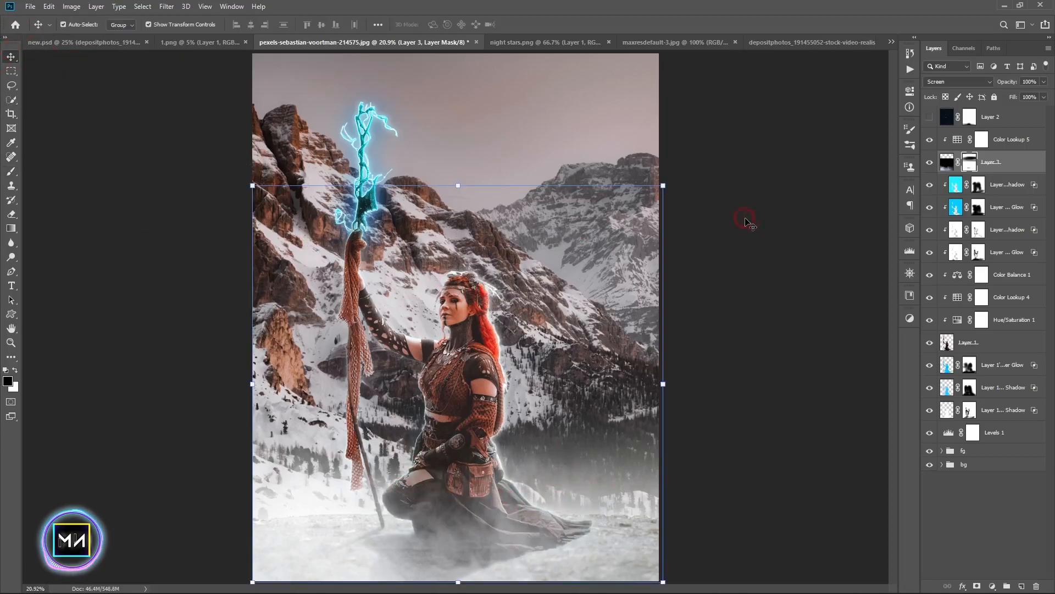
{"action": "left_click", "coordinate": [720, 214]}
Show the stars layer and set its blend mode to Linear Dodge (Add).
{"action": "left_click", "coordinate": [931, 118]}
{"action": "left_click", "coordinate": [996, 122]}
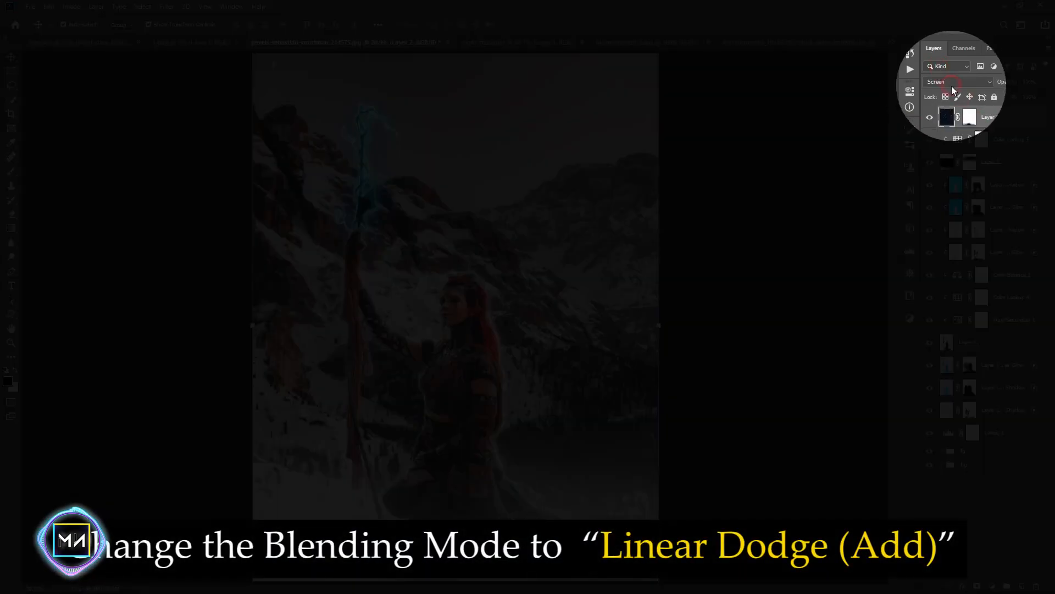
{"action": "left_click", "coordinate": [951, 86]}
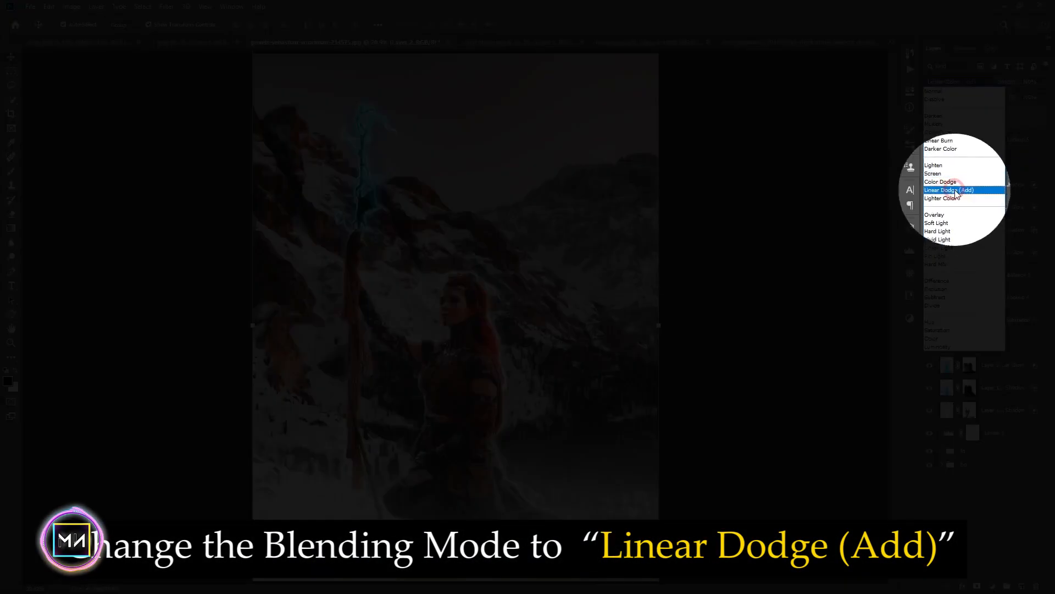
{"action": "left_click", "coordinate": [955, 191]}
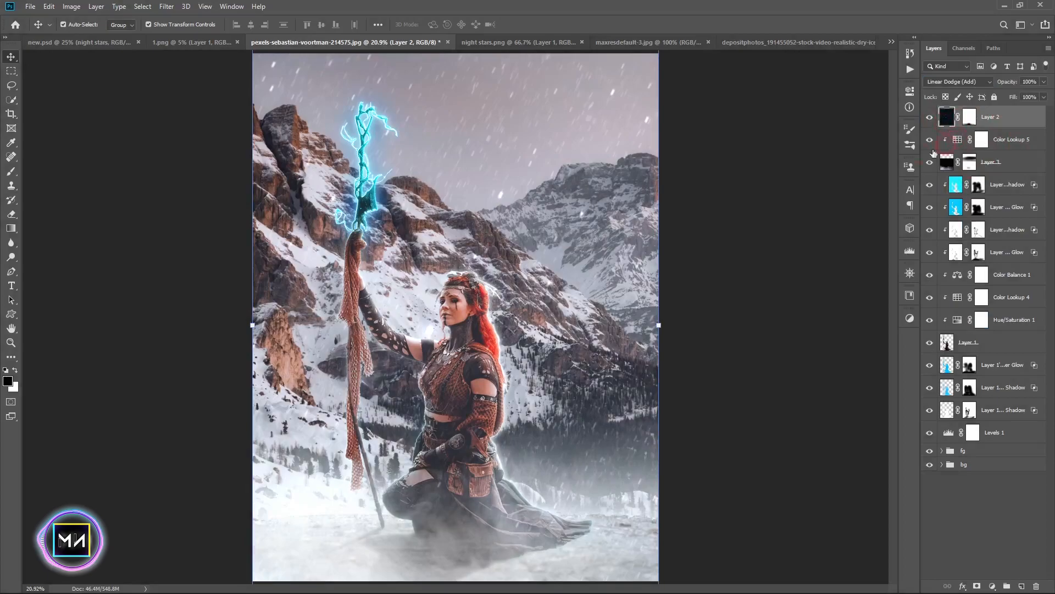
Place the maxresdefault-3 snow image on top, rotated 90° and scaled to cover the canvas, with the Linear Dodge (Add) blend mode.
{"action": "left_click", "coordinate": [800, 44]}
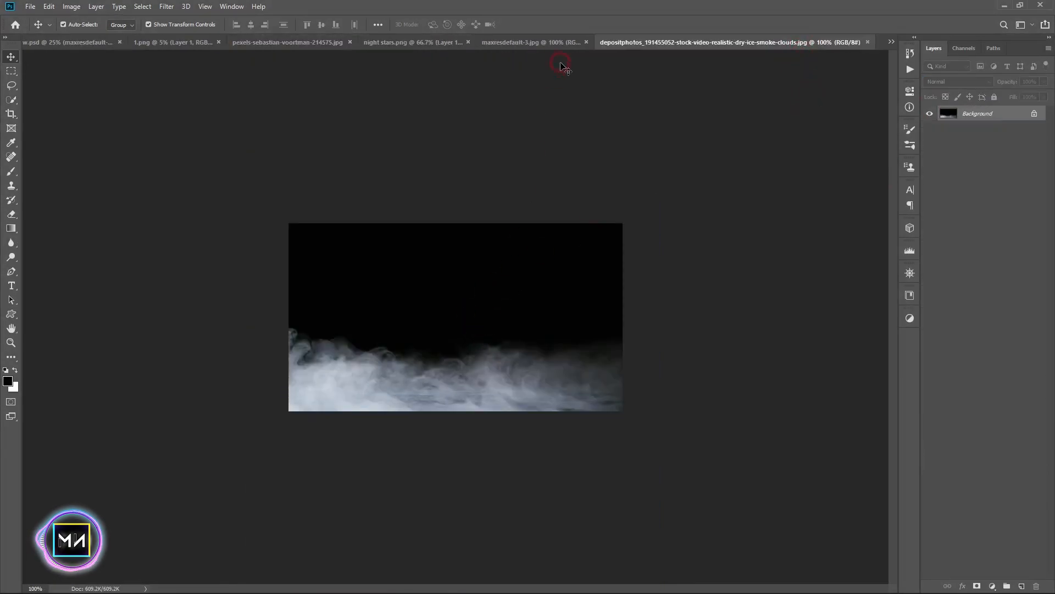
{"action": "left_click", "coordinate": [549, 44]}
{"action": "left_click_drag", "start_coordinate": [297, 39], "coordinate": [818, 266]}
{"action": "left_click_drag", "start_coordinate": [598, 411], "coordinate": [448, 278]}
{"action": "left_click_drag", "start_coordinate": [577, 318], "coordinate": [336, 290]}
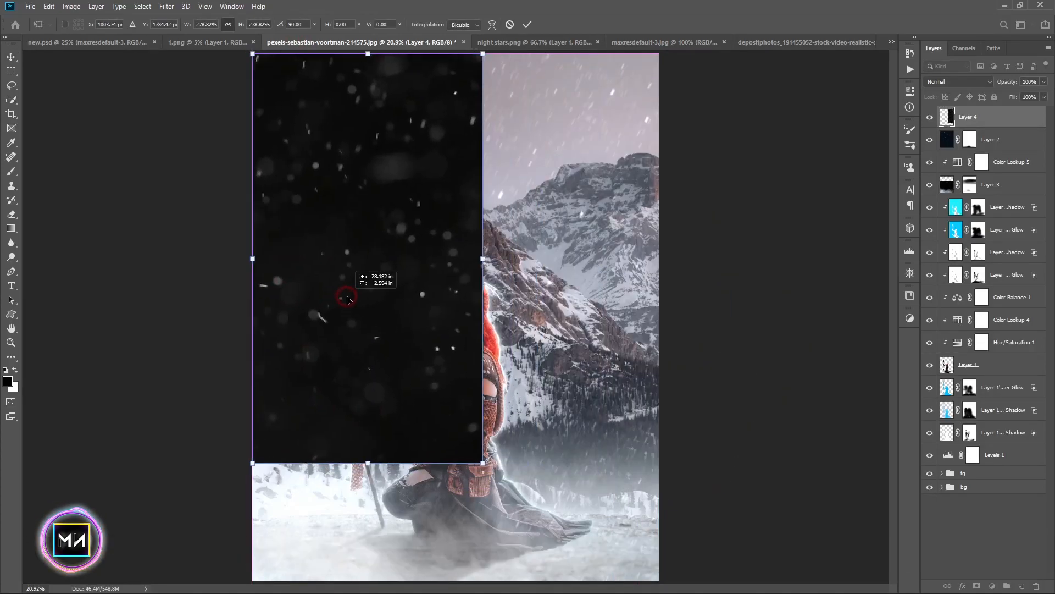
{"action": "left_click_drag", "start_coordinate": [485, 308], "coordinate": [658, 364]}
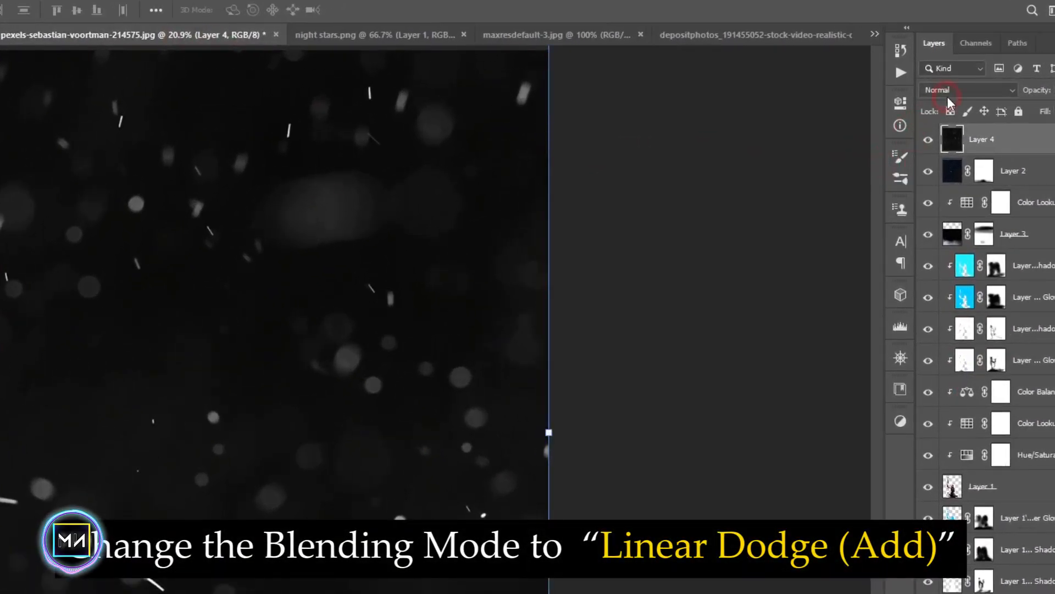
{"action": "left_click", "coordinate": [959, 81]}
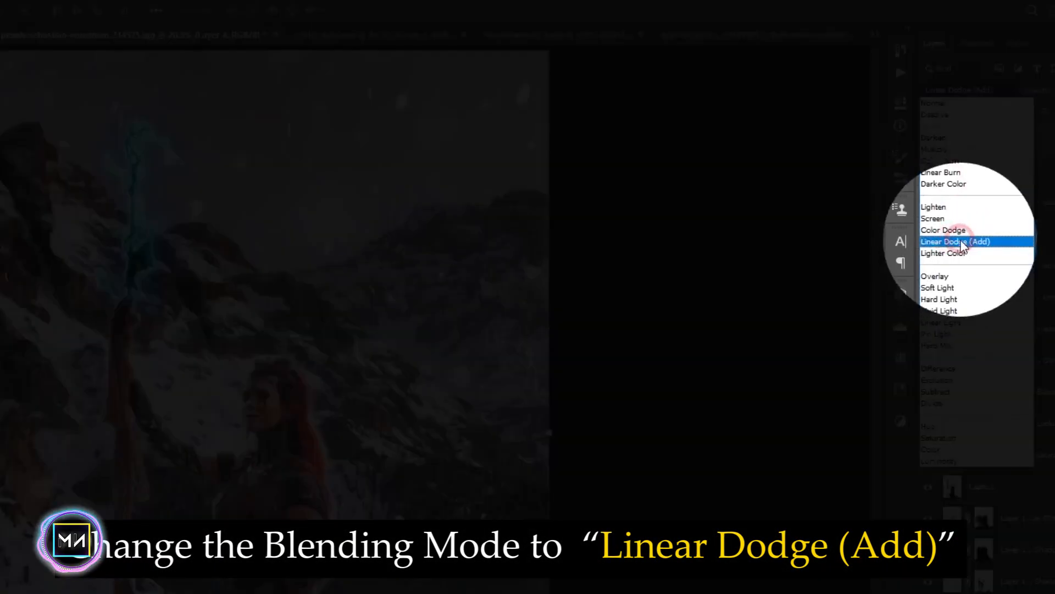
{"action": "left_click", "coordinate": [951, 242]}
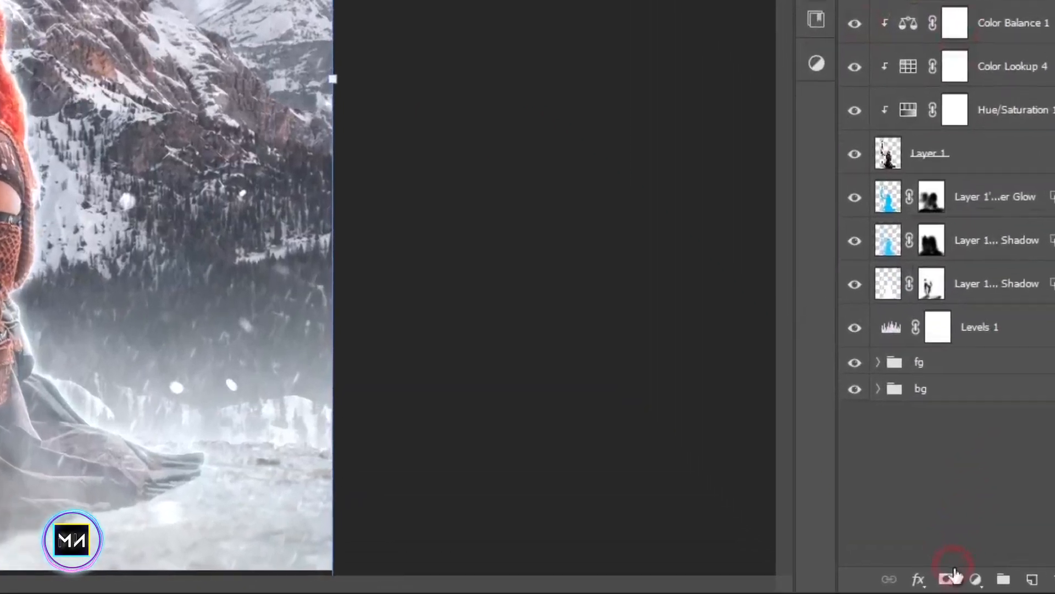
Add a Color Lookup adjustment clipped to the new snow layer and try the Fuji ETERNA 250D Kodak 2395 and Fuji 3510 LUTs.
{"action": "left_click", "coordinate": [993, 586]}
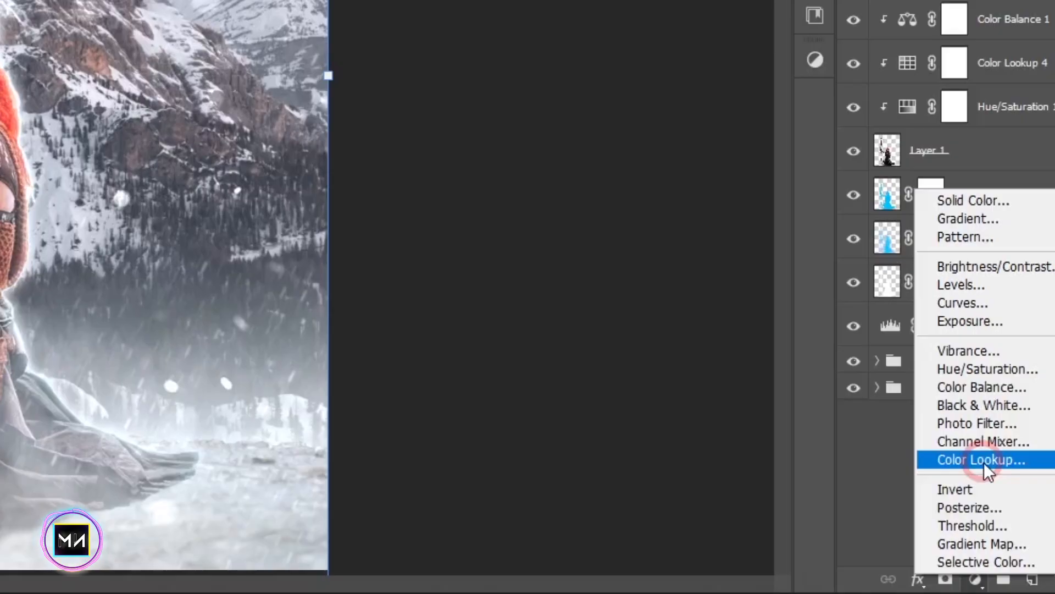
{"action": "left_click", "coordinate": [979, 460]}
{"action": "left_click", "coordinate": [816, 284]}
{"action": "left_click", "coordinate": [834, 126]}
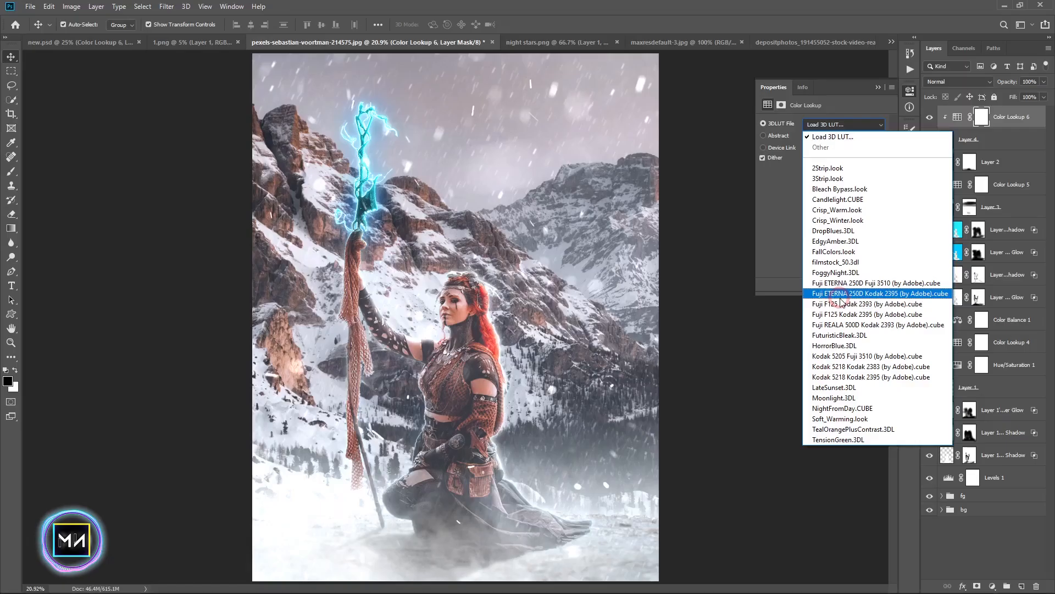
{"action": "left_click", "coordinate": [841, 295]}
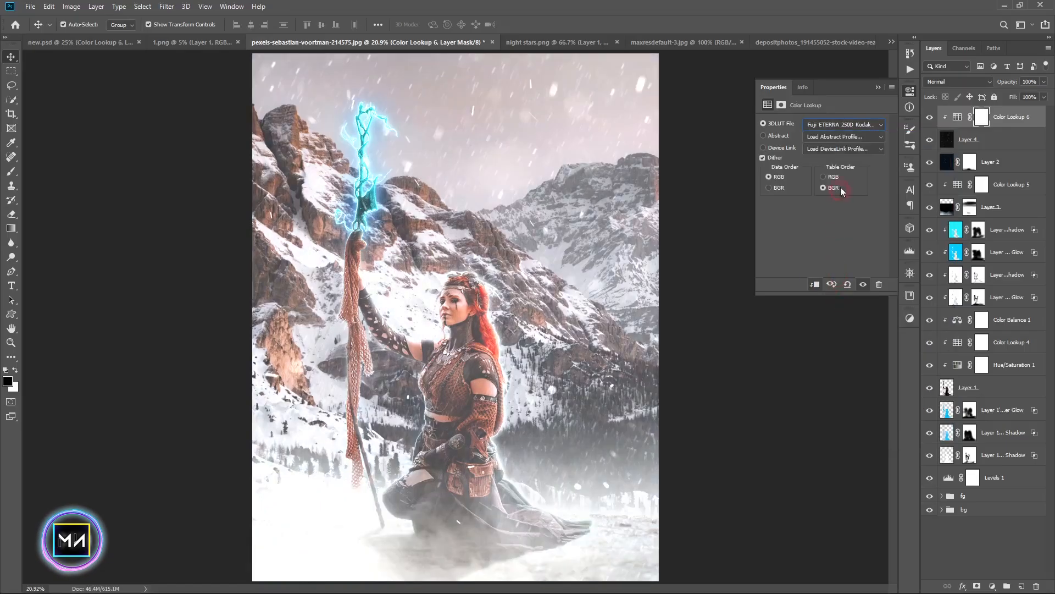
{"action": "left_click", "coordinate": [831, 126]}
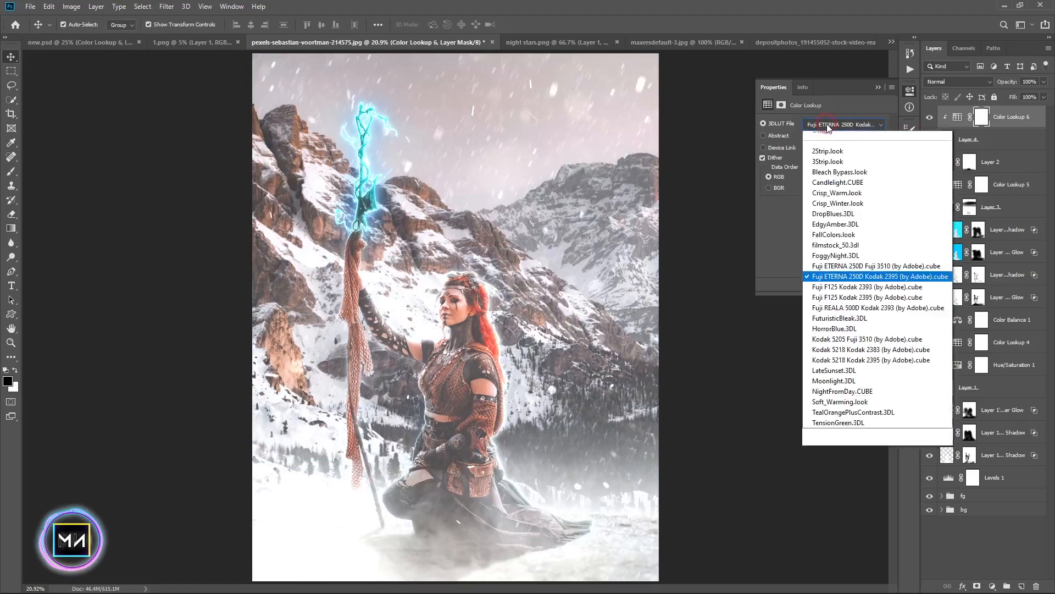
{"action": "left_click", "coordinate": [832, 284]}
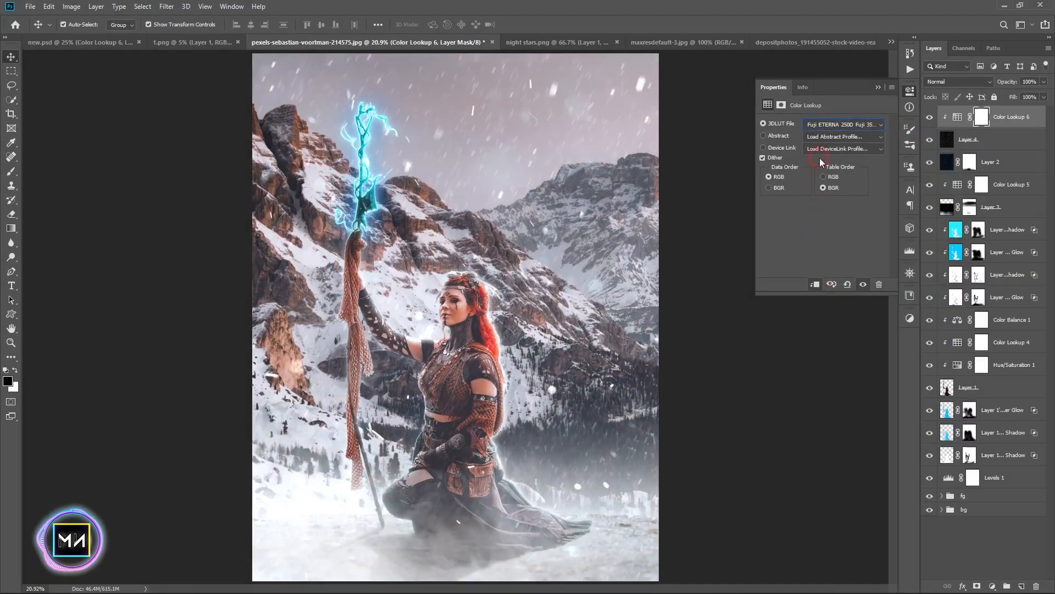
Unclip the top Color Lookup adjustment and set its LUT to Fuji ETERNA 250D Kodak 2395 (by Adobe).cube.
{"action": "left_click", "coordinate": [809, 283]}
{"action": "left_click", "coordinate": [824, 125]}
{"action": "left_click", "coordinate": [846, 293]}
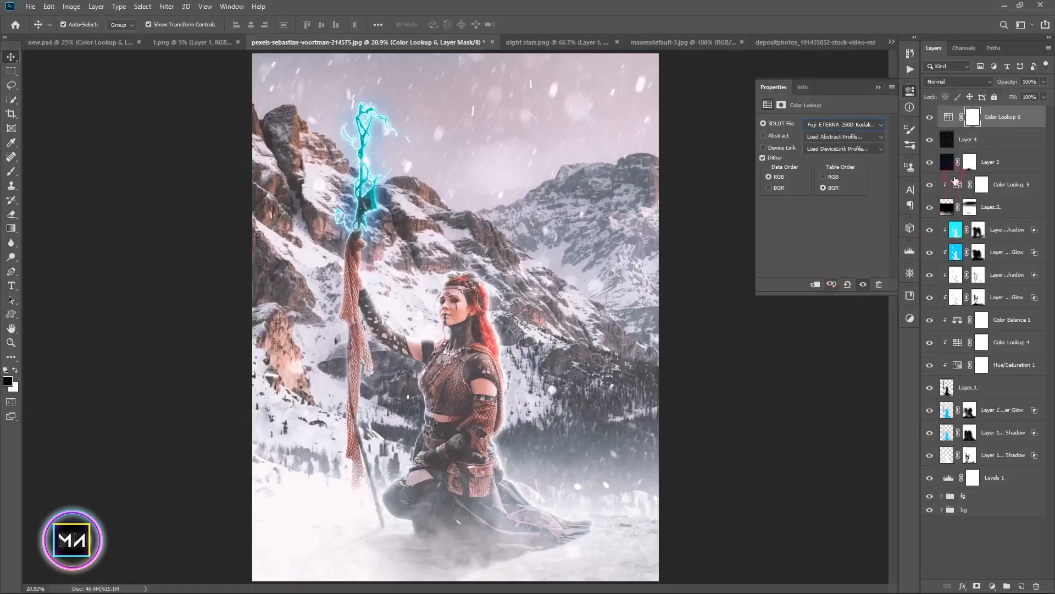
{"action": "left_click", "coordinate": [877, 88]}
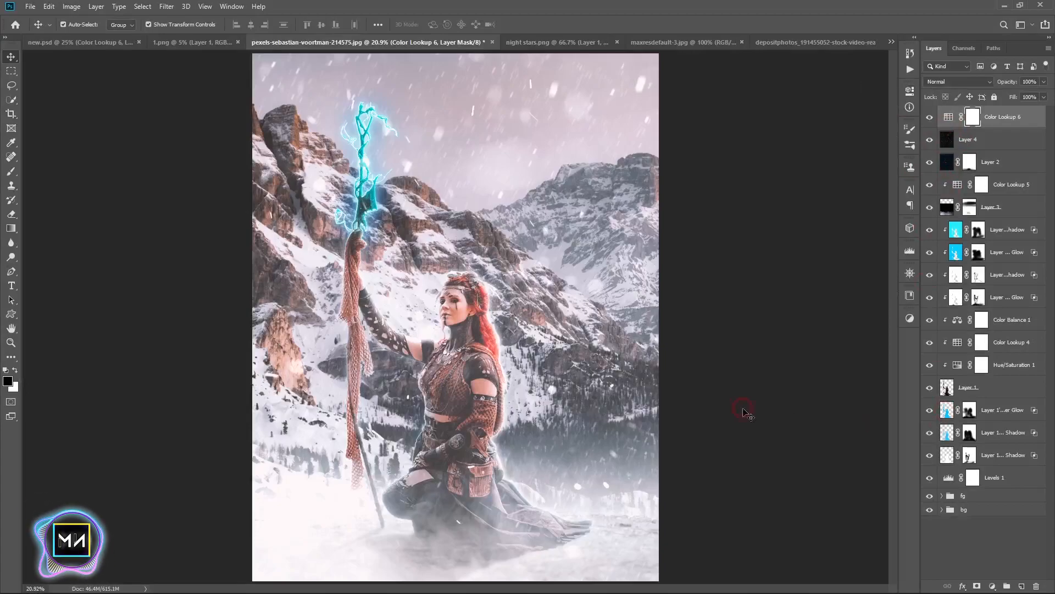
Squash the smoke layer down toward the ground while keeping it stretched across the full canvas width.
{"action": "left_click", "coordinate": [1015, 204]}
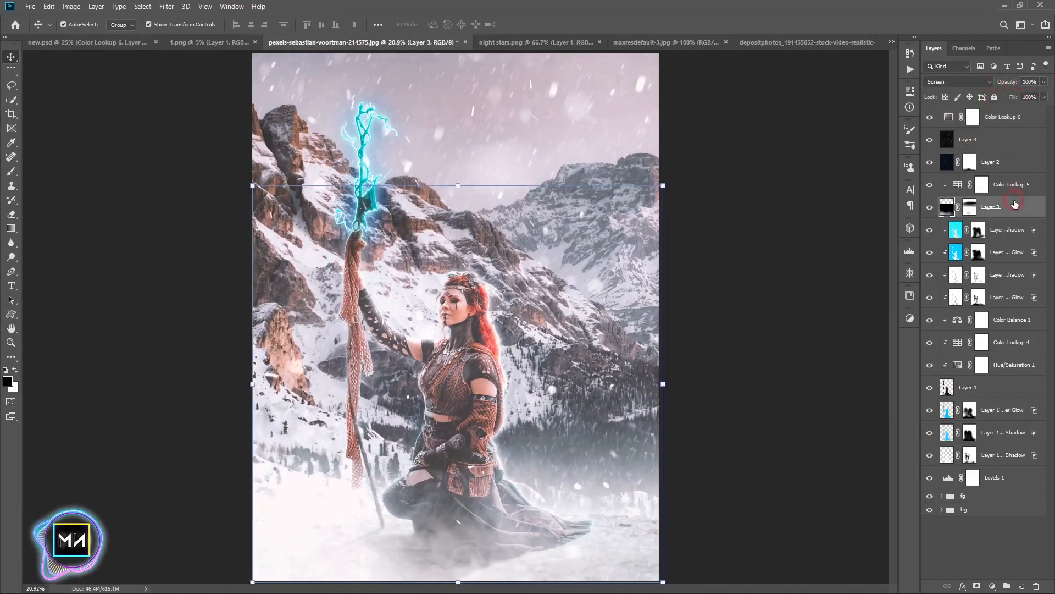
{"action": "left_click_drag", "start_coordinate": [992, 83], "coordinate": [991, 84]}
{"action": "left_click_drag", "start_coordinate": [458, 185], "coordinate": [473, 268]}
{"action": "left_click_drag", "start_coordinate": [294, 424], "coordinate": [252, 425]}
{"action": "left_click_drag", "start_coordinate": [620, 425], "coordinate": [658, 433]}
{"action": "left_click_drag", "start_coordinate": [456, 268], "coordinate": [457, 307]}
{"action": "key", "text": "Escape"}
{"action": "left_click", "coordinate": [753, 377]}
{"action": "left_click", "coordinate": [818, 449]}
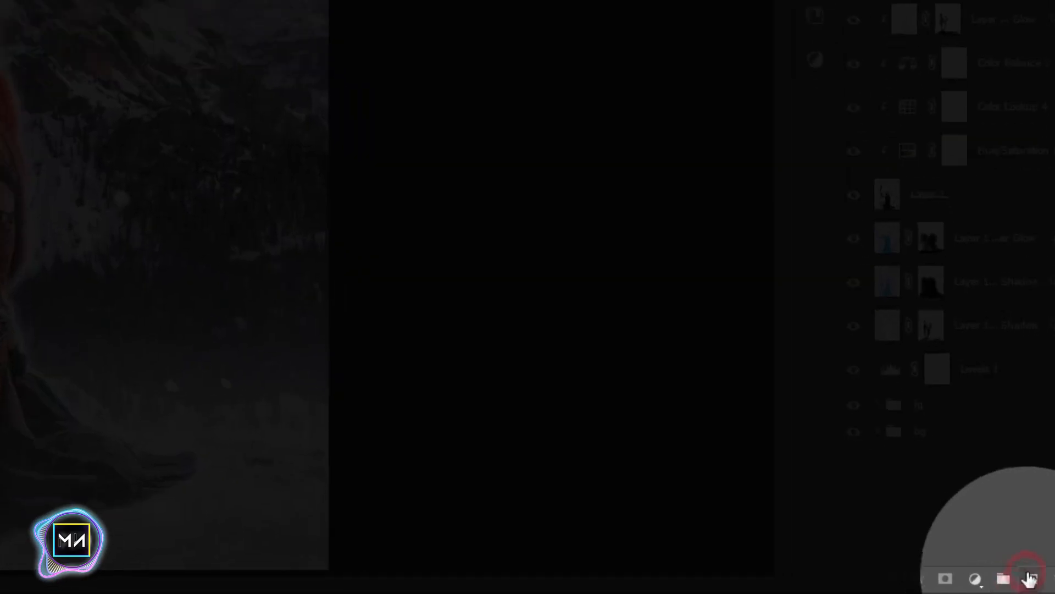
Create a new layer on top and fill it using Apply Image with the Merged layer, RGB channel, Multiply blending and 100% opacity.
{"action": "left_click", "coordinate": [1022, 586]}
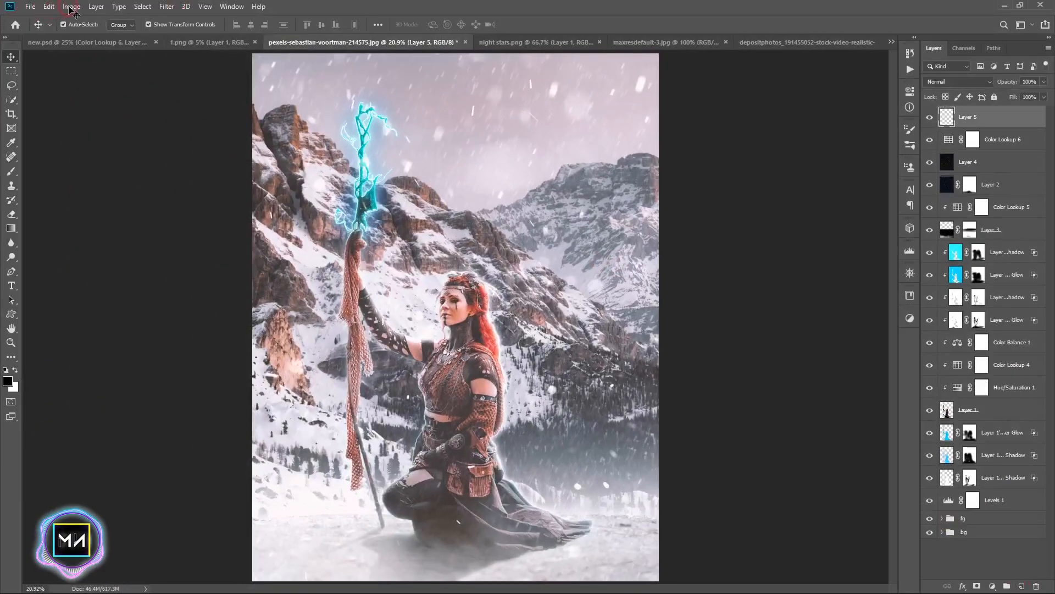
{"action": "left_click", "coordinate": [72, 7]}
{"action": "left_click", "coordinate": [90, 168]}
{"action": "left_click", "coordinate": [523, 197]}
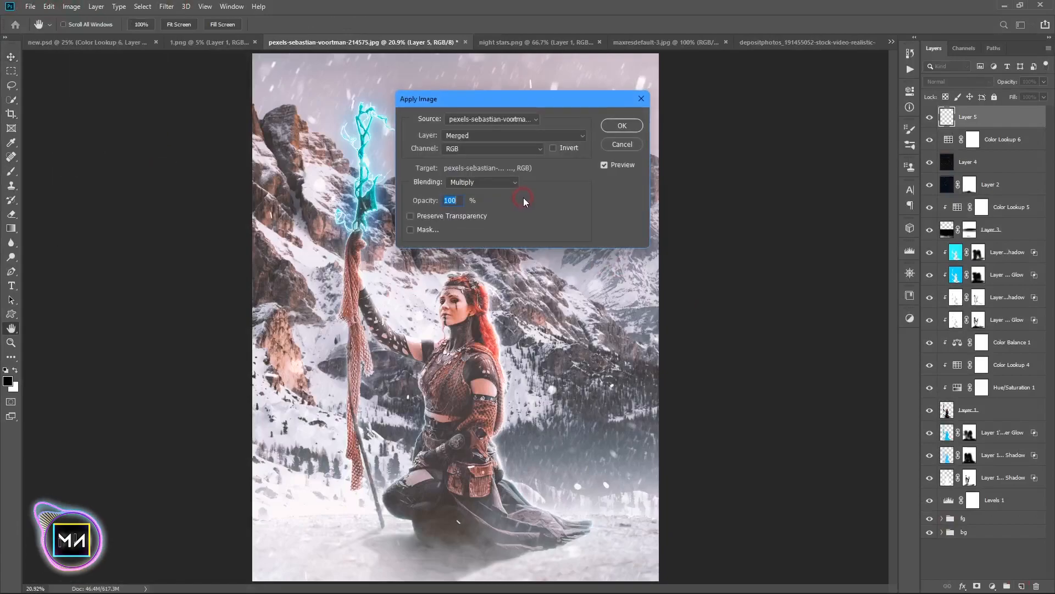
{"action": "left_click", "coordinate": [616, 128]}
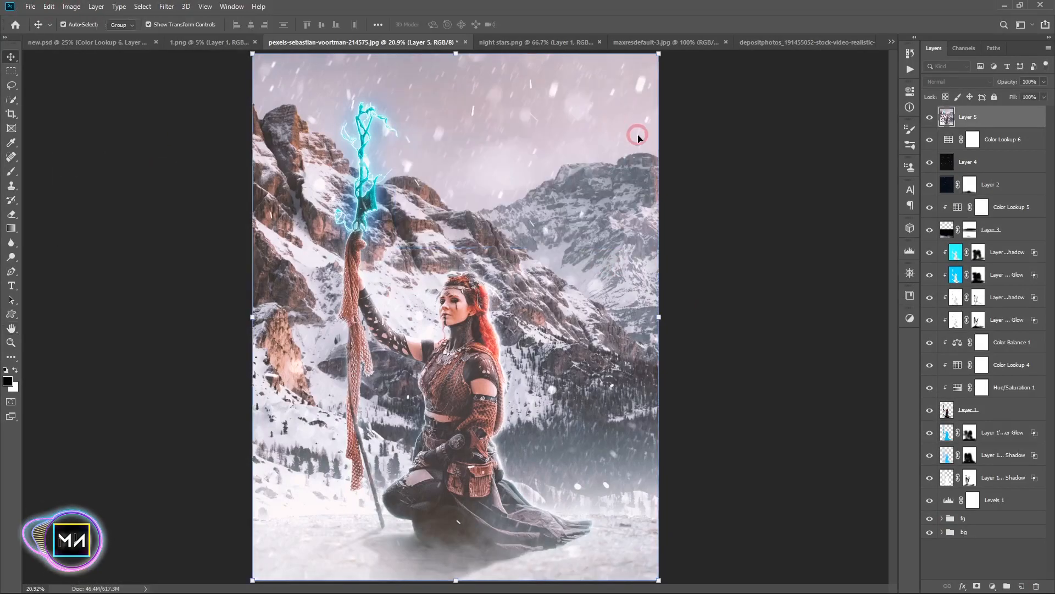
Open the Camera Raw Filter for the merged image layer.
{"action": "left_click", "coordinate": [167, 6]}
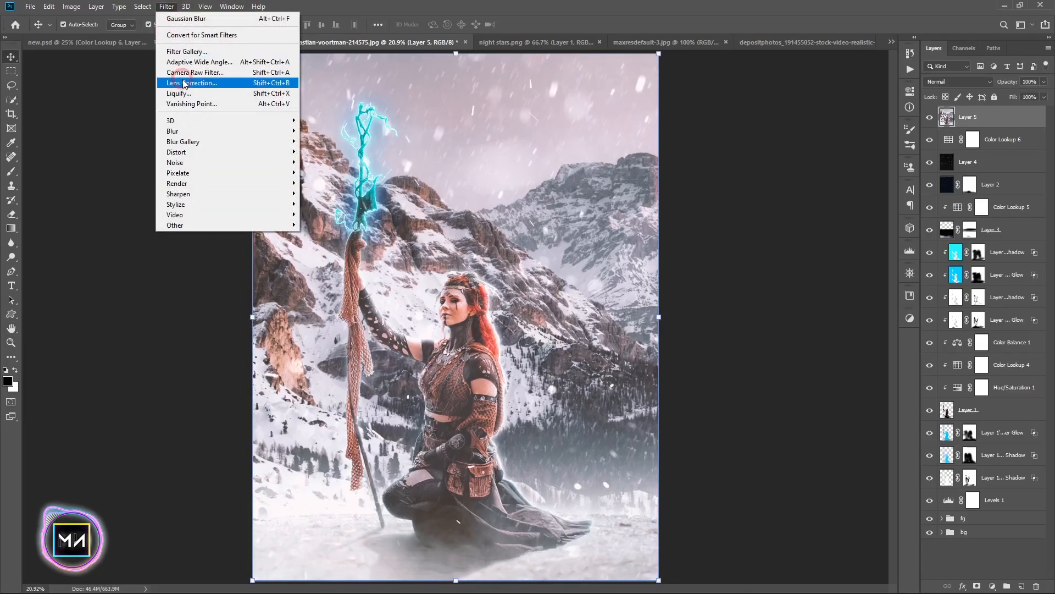
{"action": "left_click", "coordinate": [184, 71]}
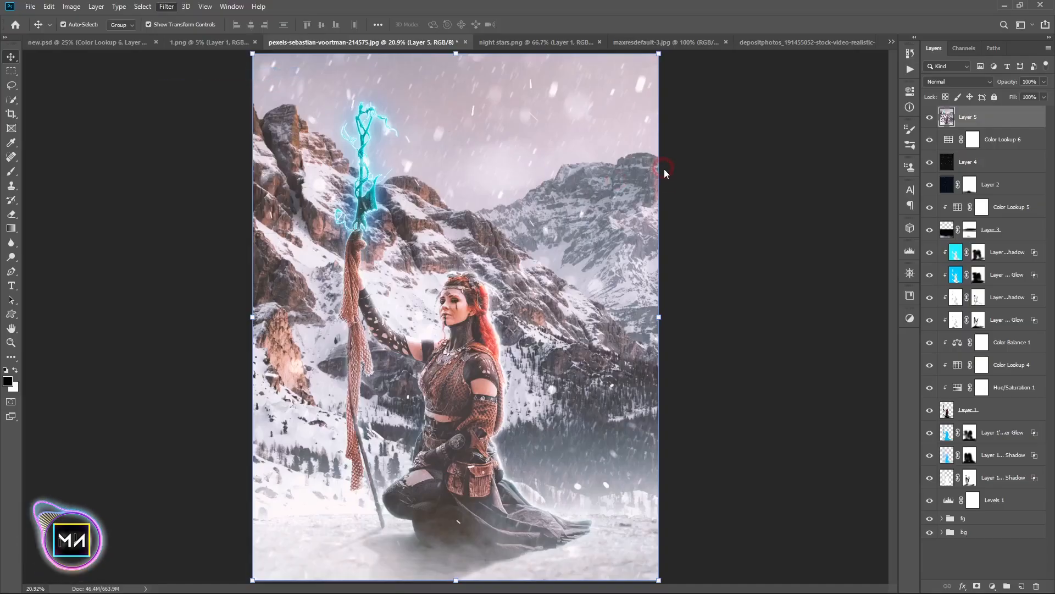